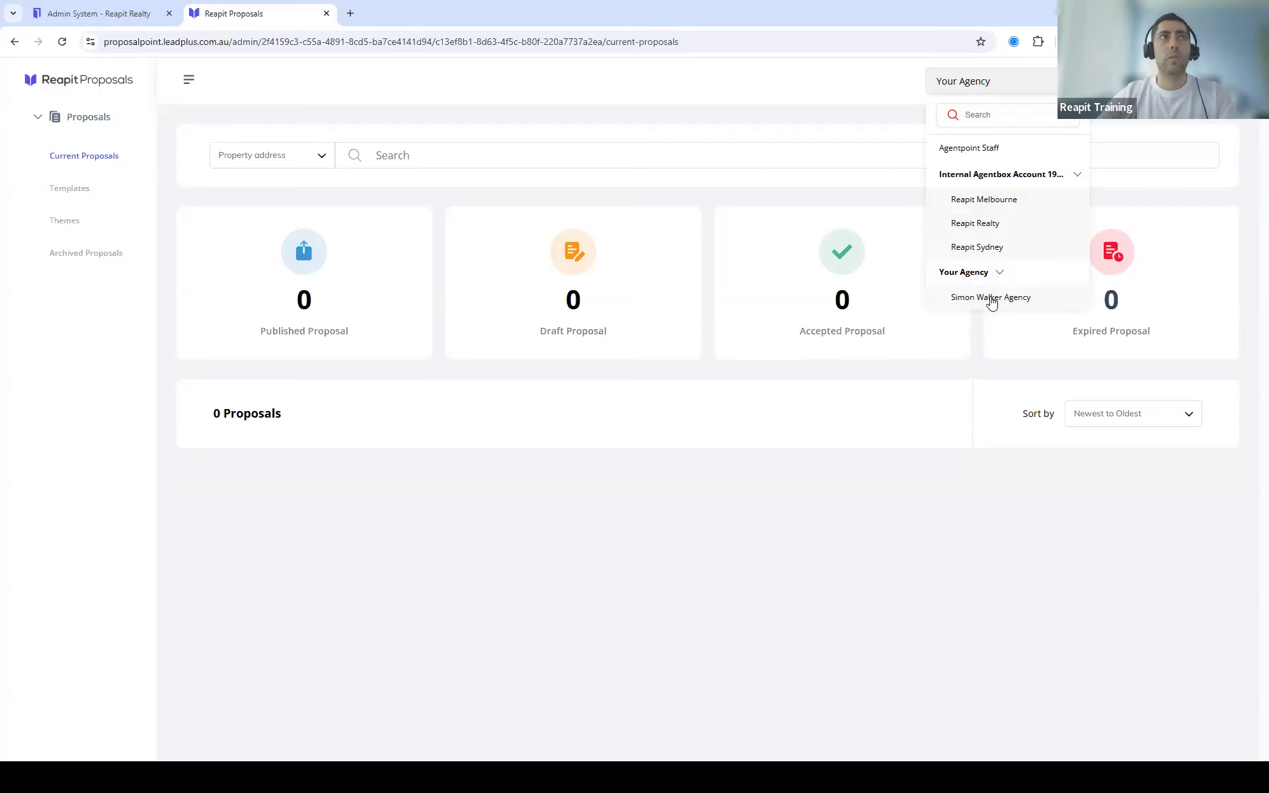
pyautogui.click(992, 298)
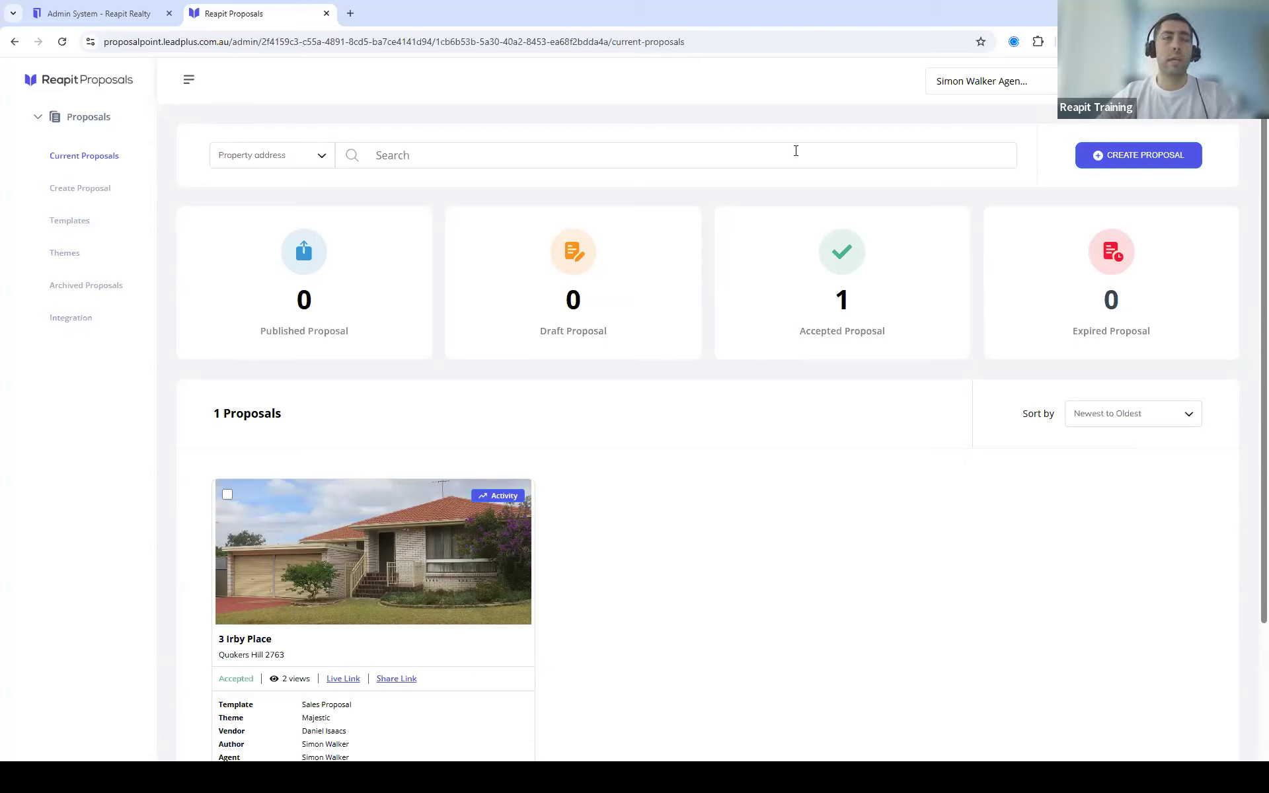
pyautogui.click(75, 322)
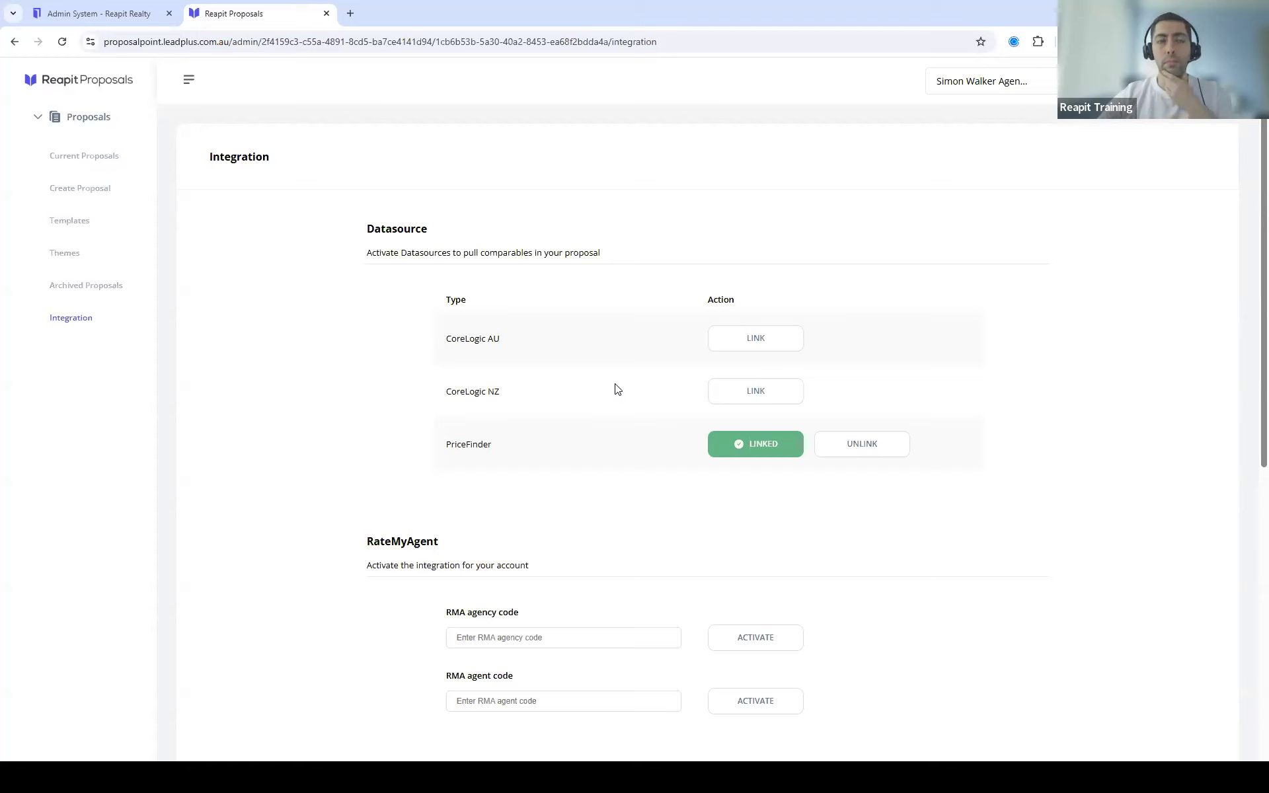
pyautogui.scroll(-2, 662, 381)
pyautogui.scroll(-1, 663, 381)
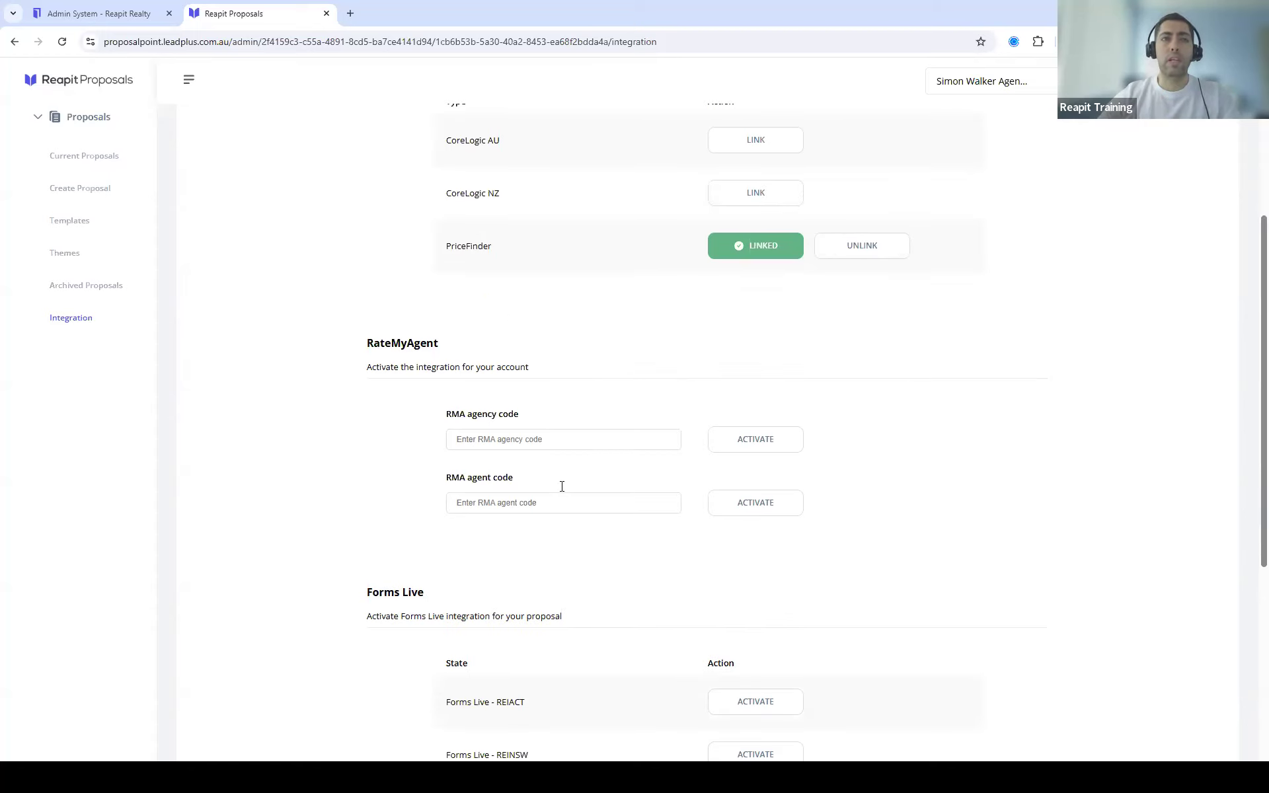
pyautogui.scroll(-3, 762, 473)
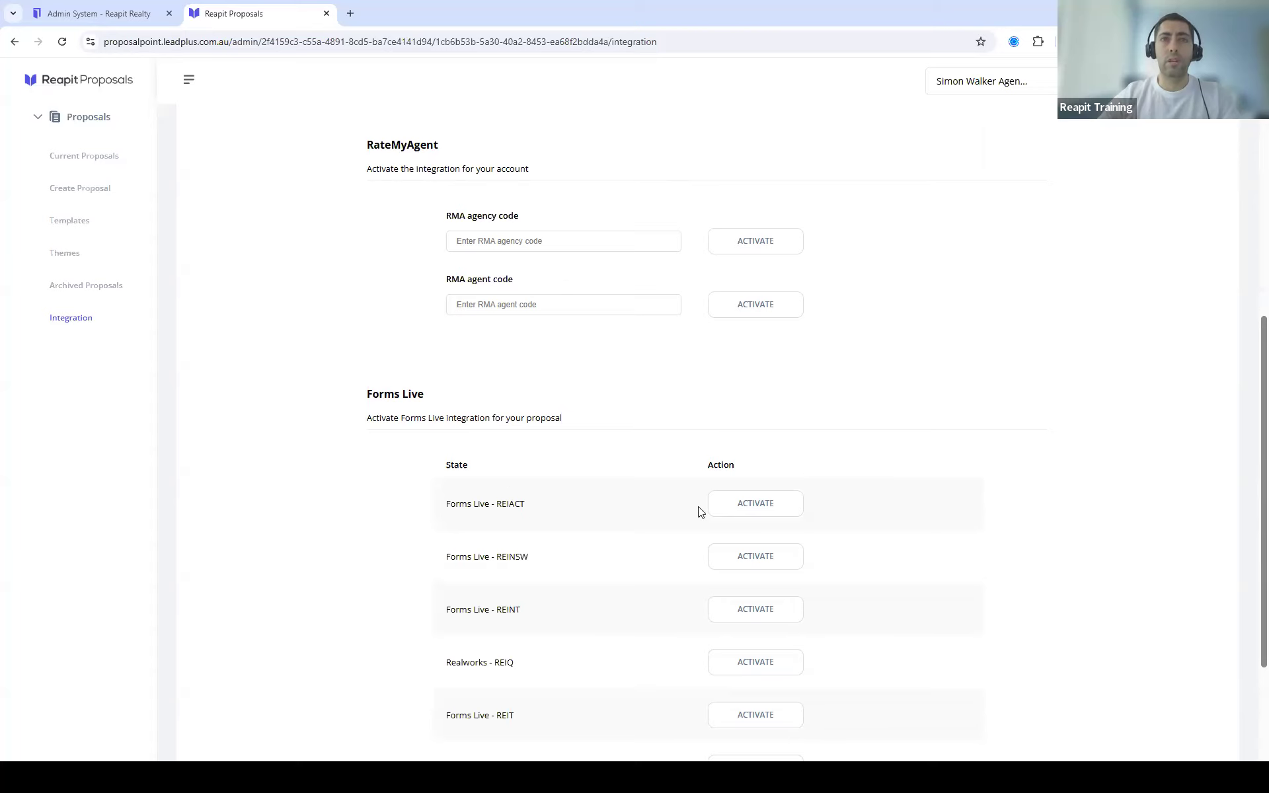
pyautogui.scroll(-3, 701, 512)
pyautogui.scroll(4, 703, 512)
pyautogui.scroll(5, 702, 512)
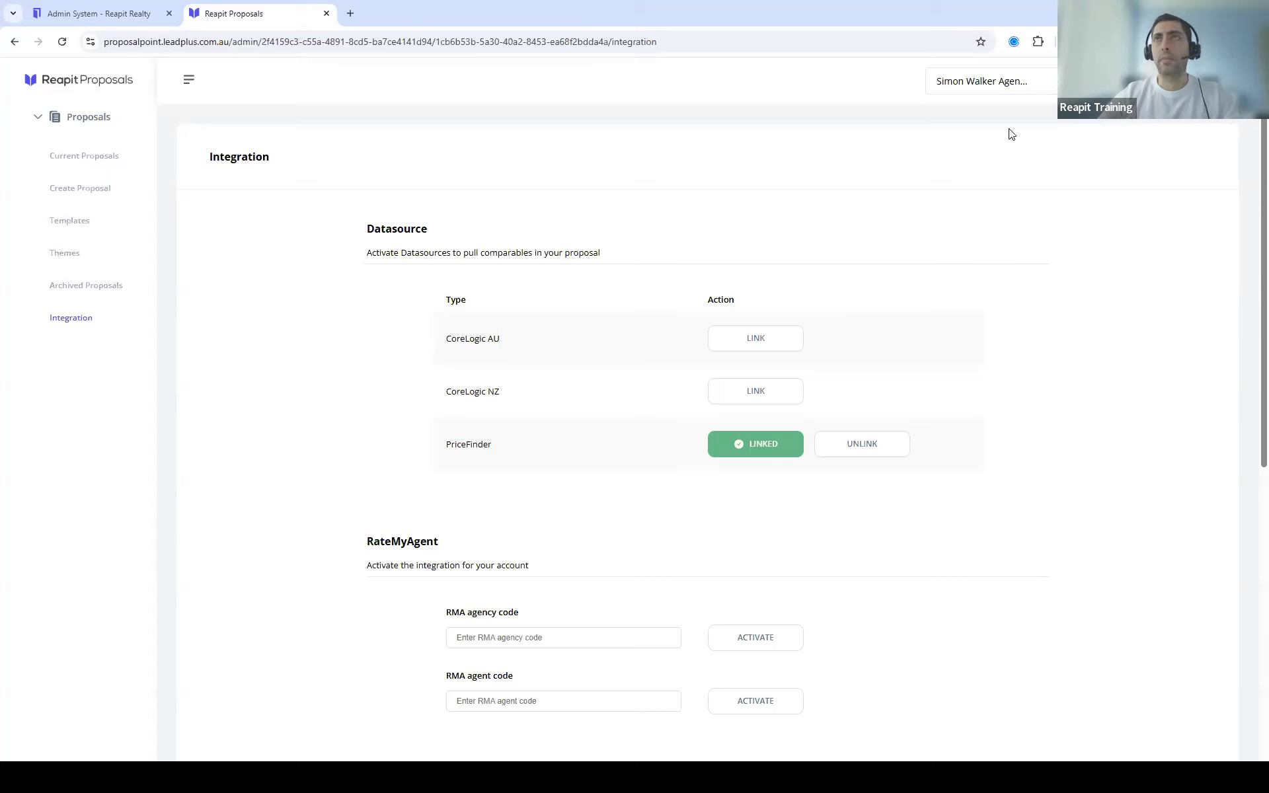
# Step: Glance at the agency list without switching, then open My Profile from the user menu
pyautogui.click(995, 80)
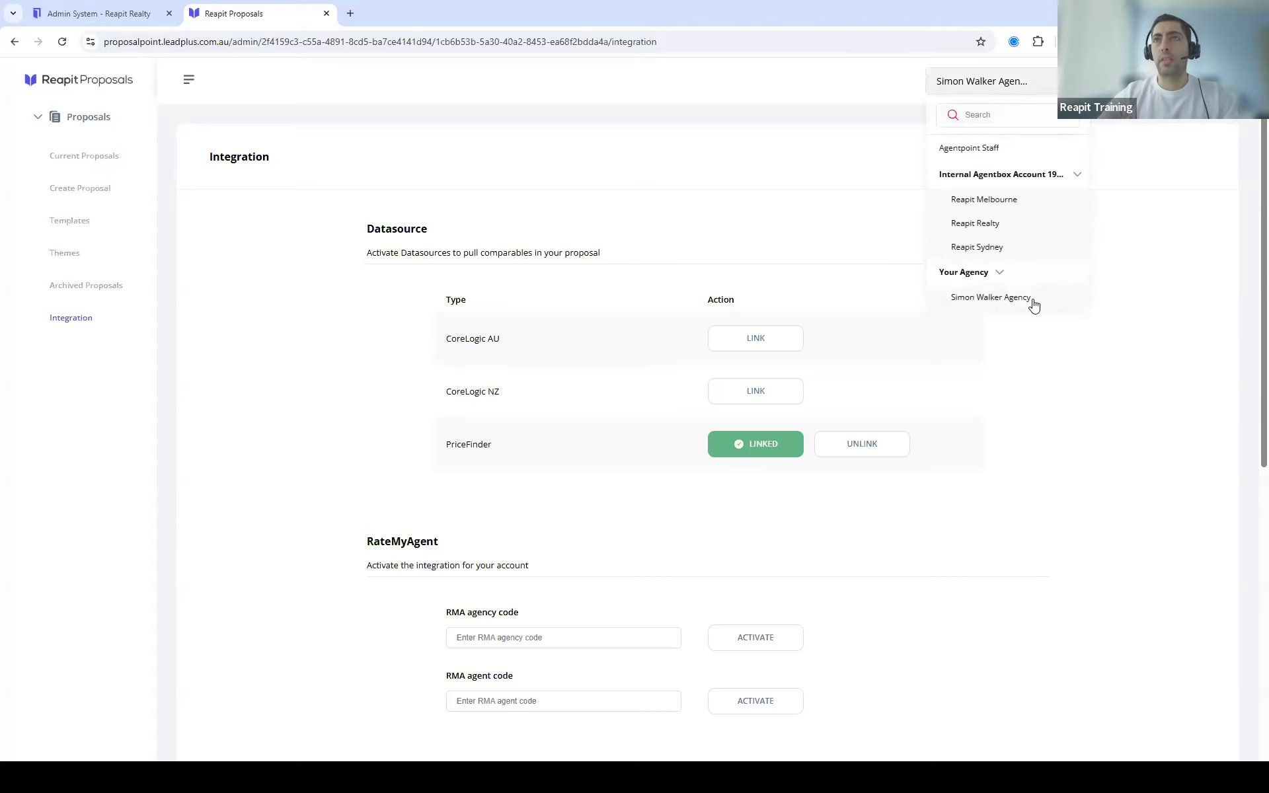
pyautogui.click(1177, 168)
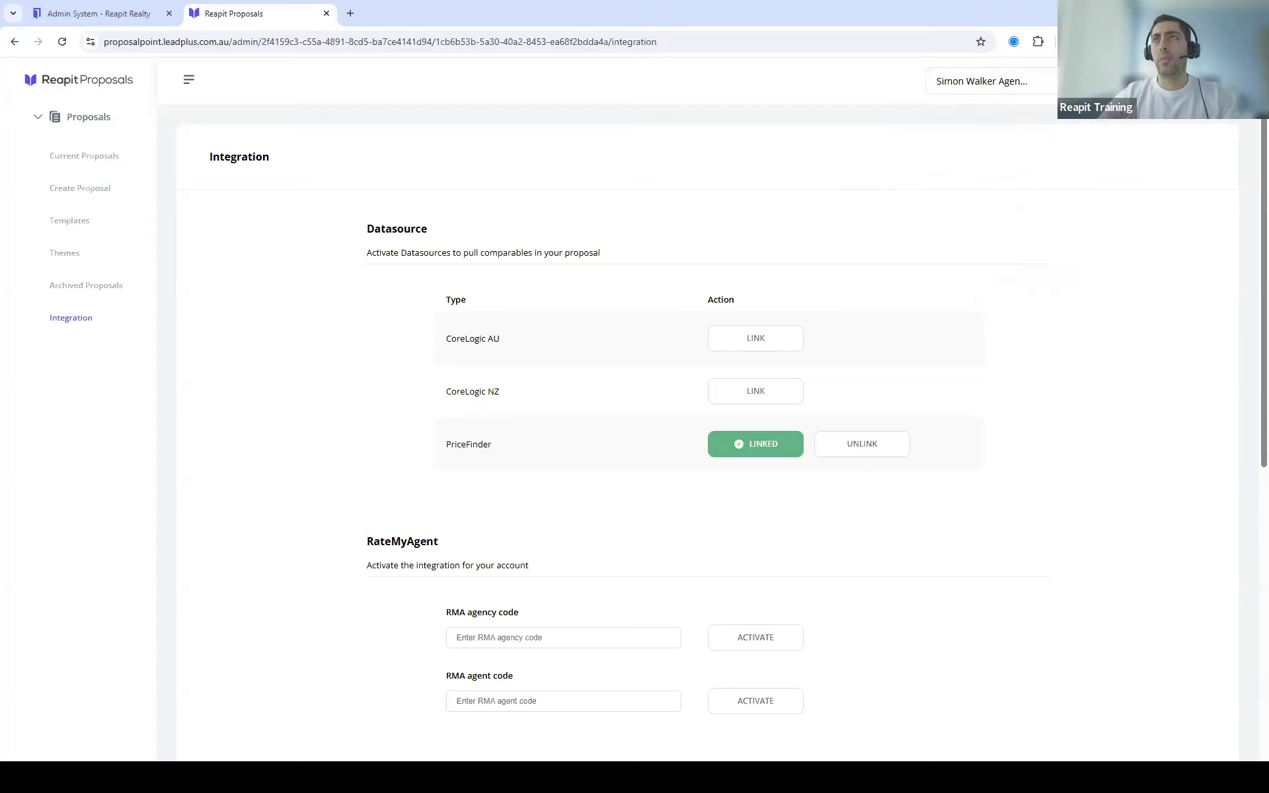
pyautogui.click(1216, 80)
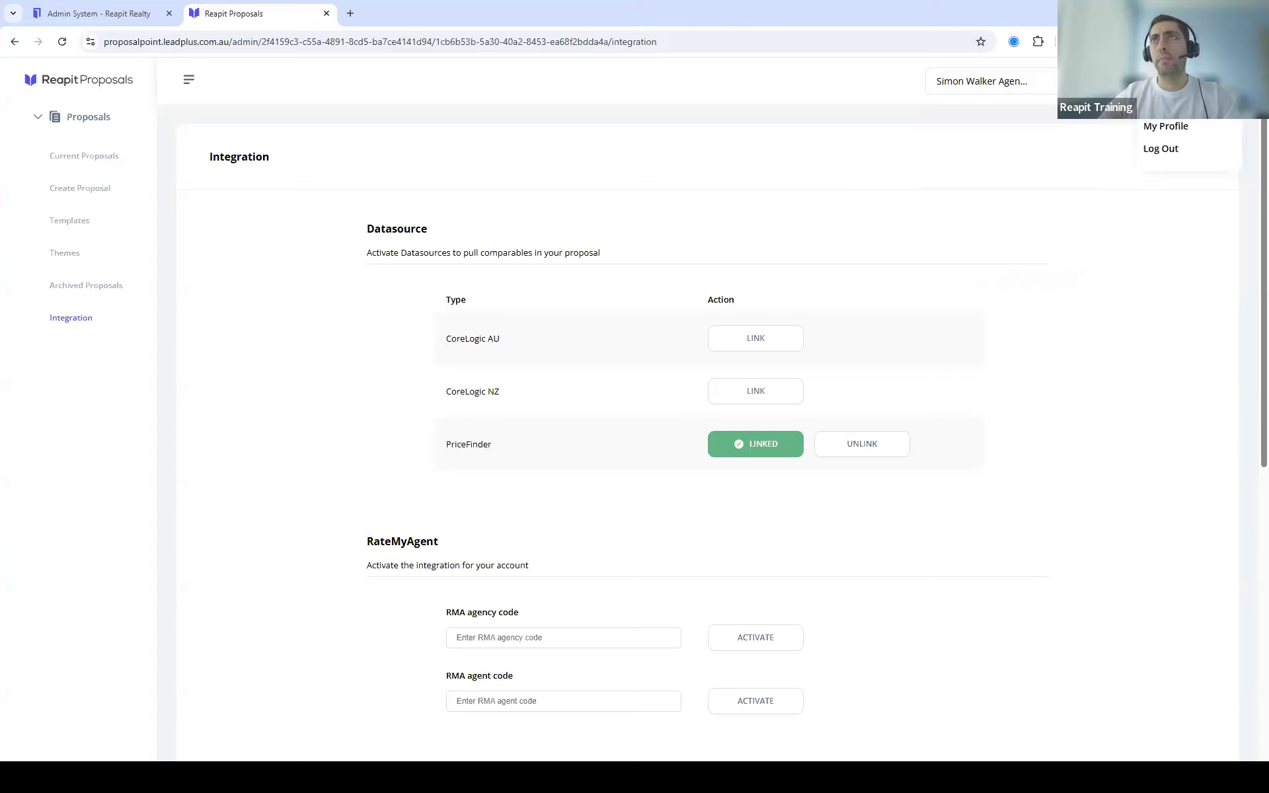
pyautogui.click(1176, 131)
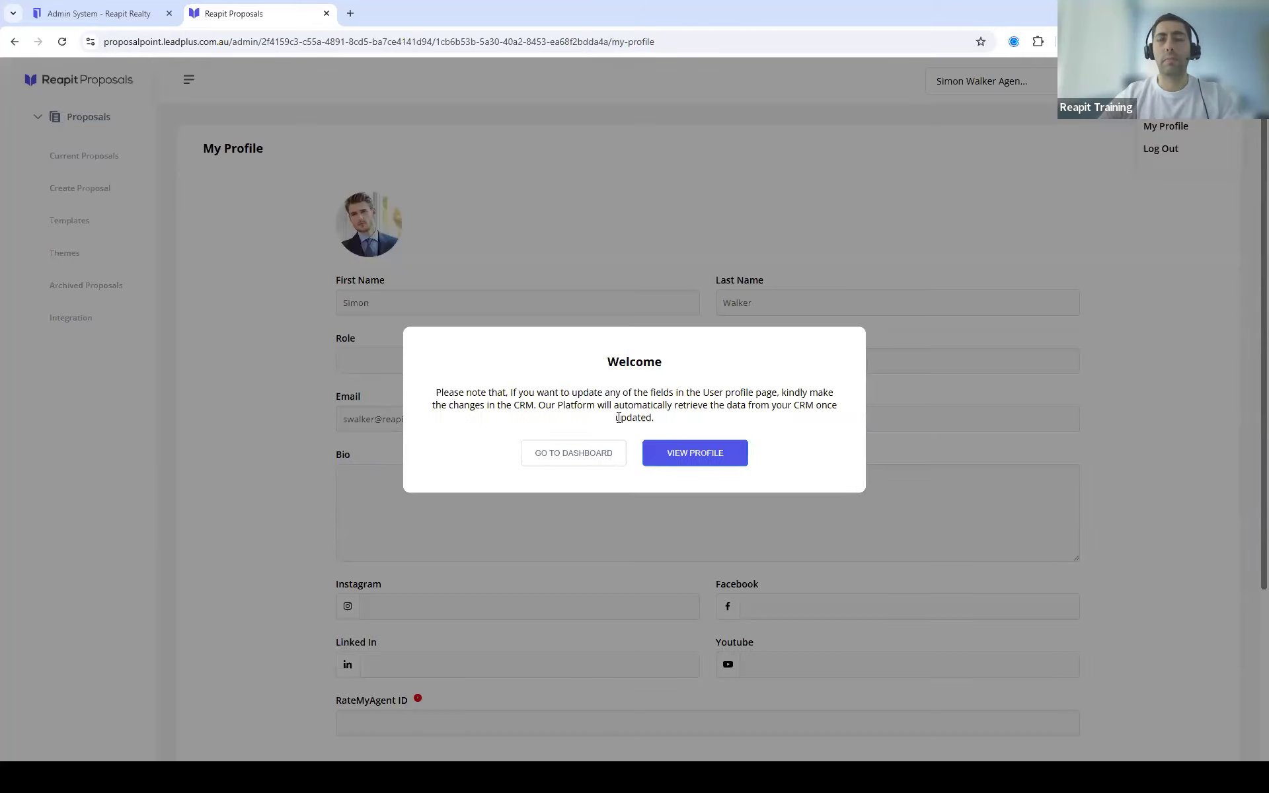
# Step: Dismiss the Welcome notice and review the name, email, bio, social and RateMyAgent ID fields
pyautogui.click(695, 453)
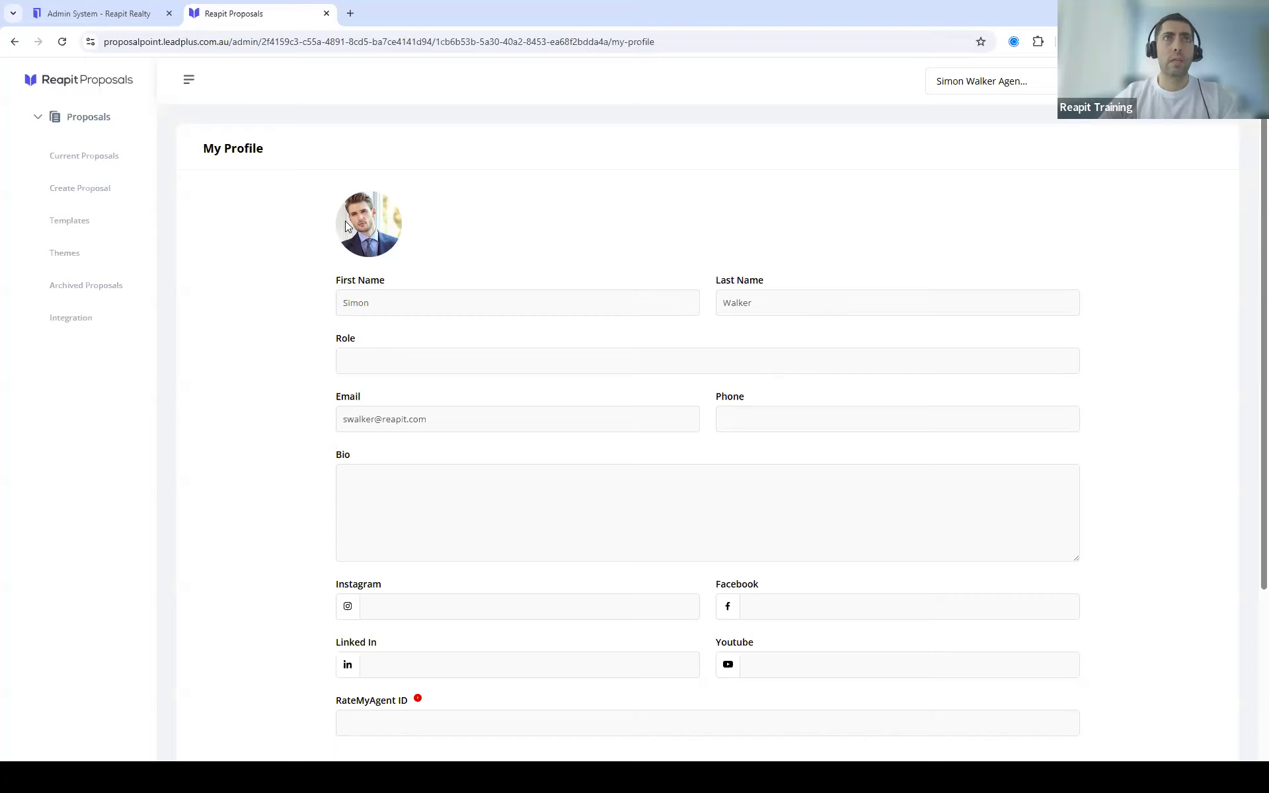
pyautogui.scroll(-3, 629, 392)
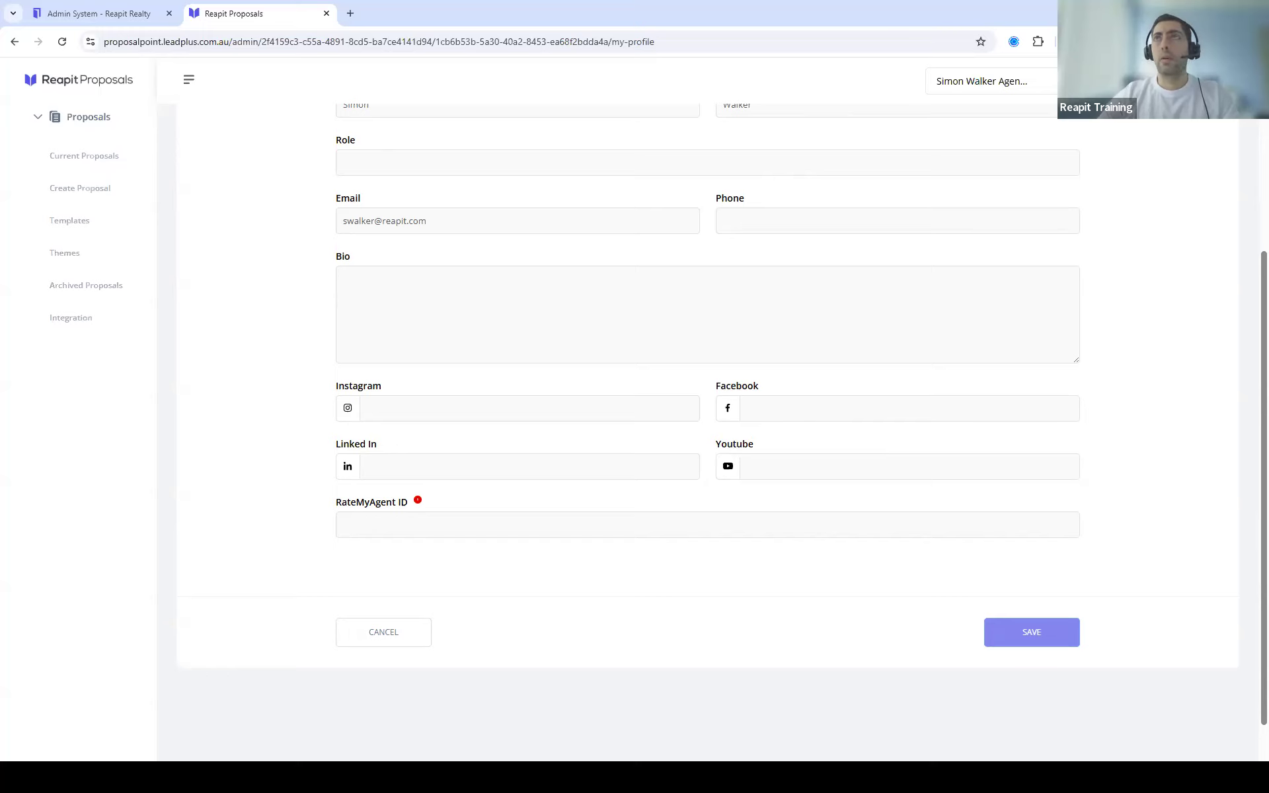
pyautogui.scroll(3, 708, 430)
pyautogui.click(1044, 80)
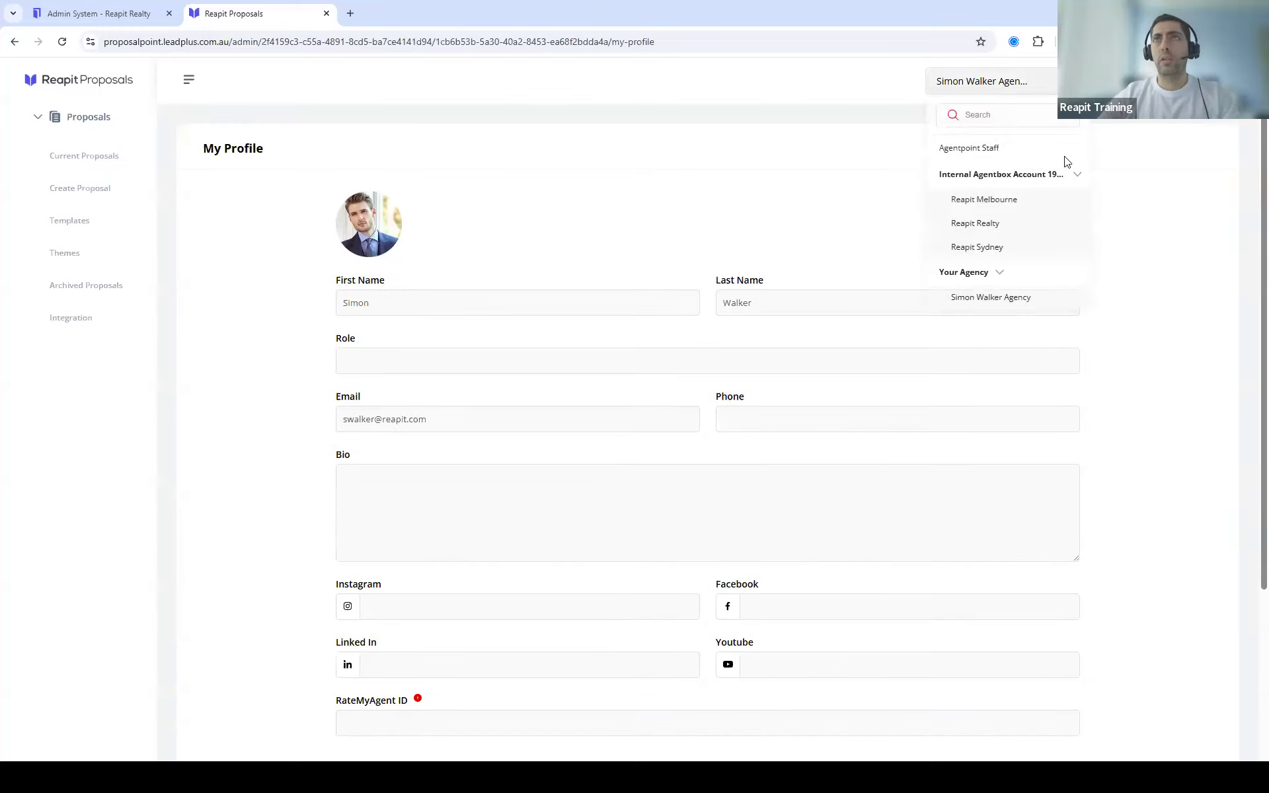
# Step: Switch back to Your Agency, with zero proposals, and open the Themes list
pyautogui.click(963, 278)
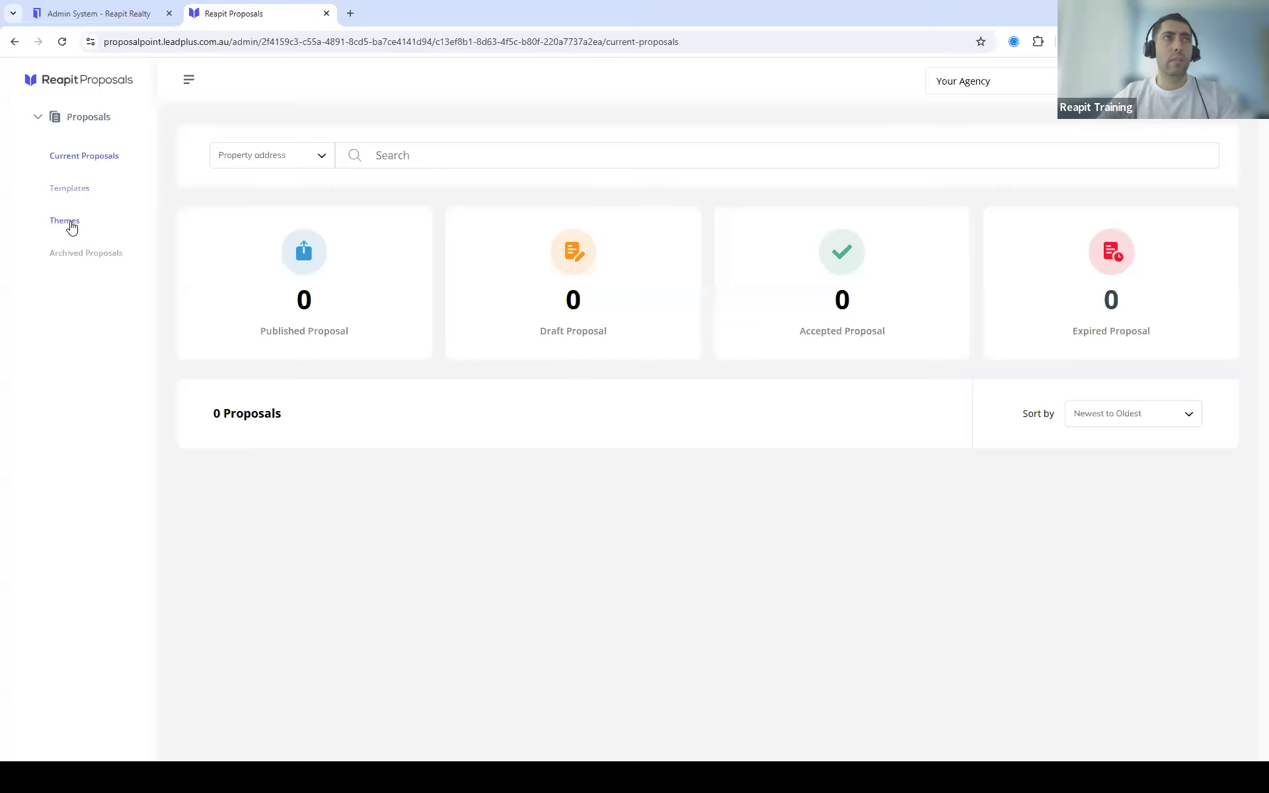
pyautogui.click(71, 224)
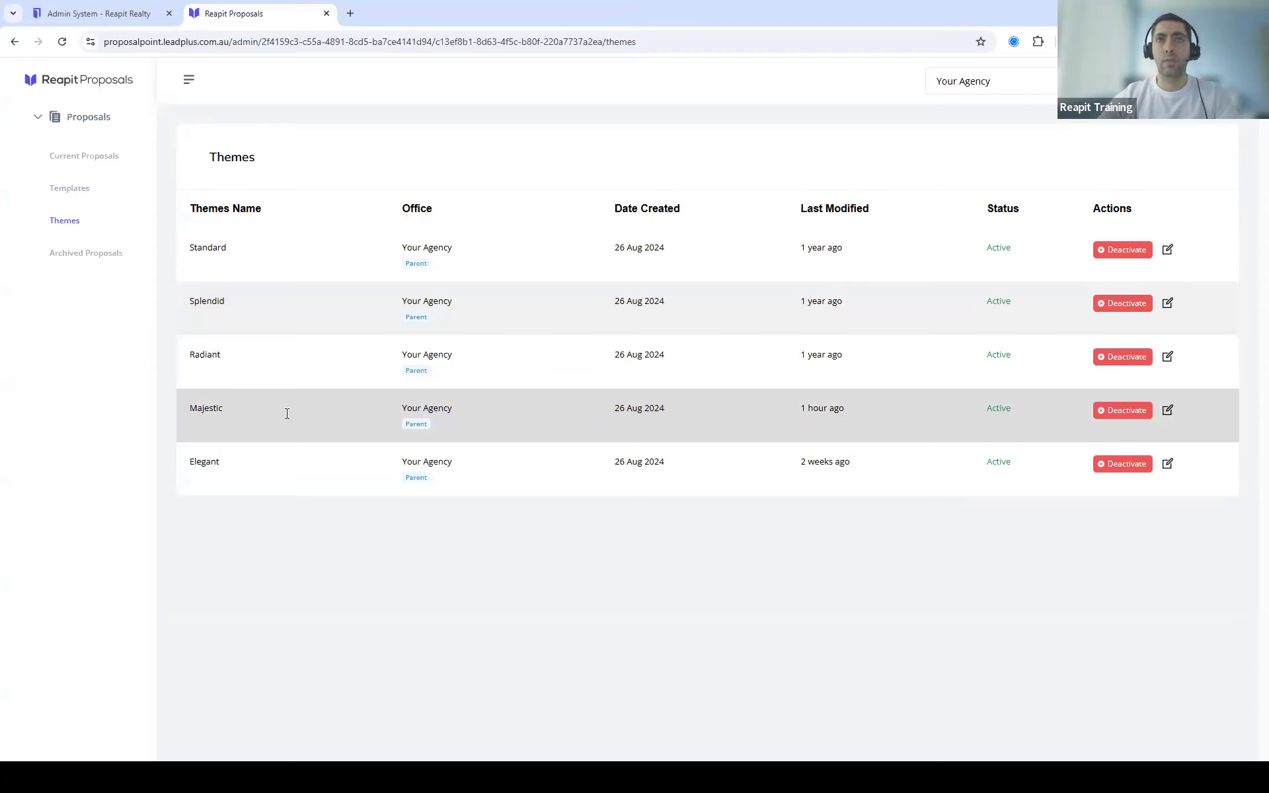
# Step: Edit the Majestic theme and bring up the Media Library for its cover image
pyautogui.click(1168, 411)
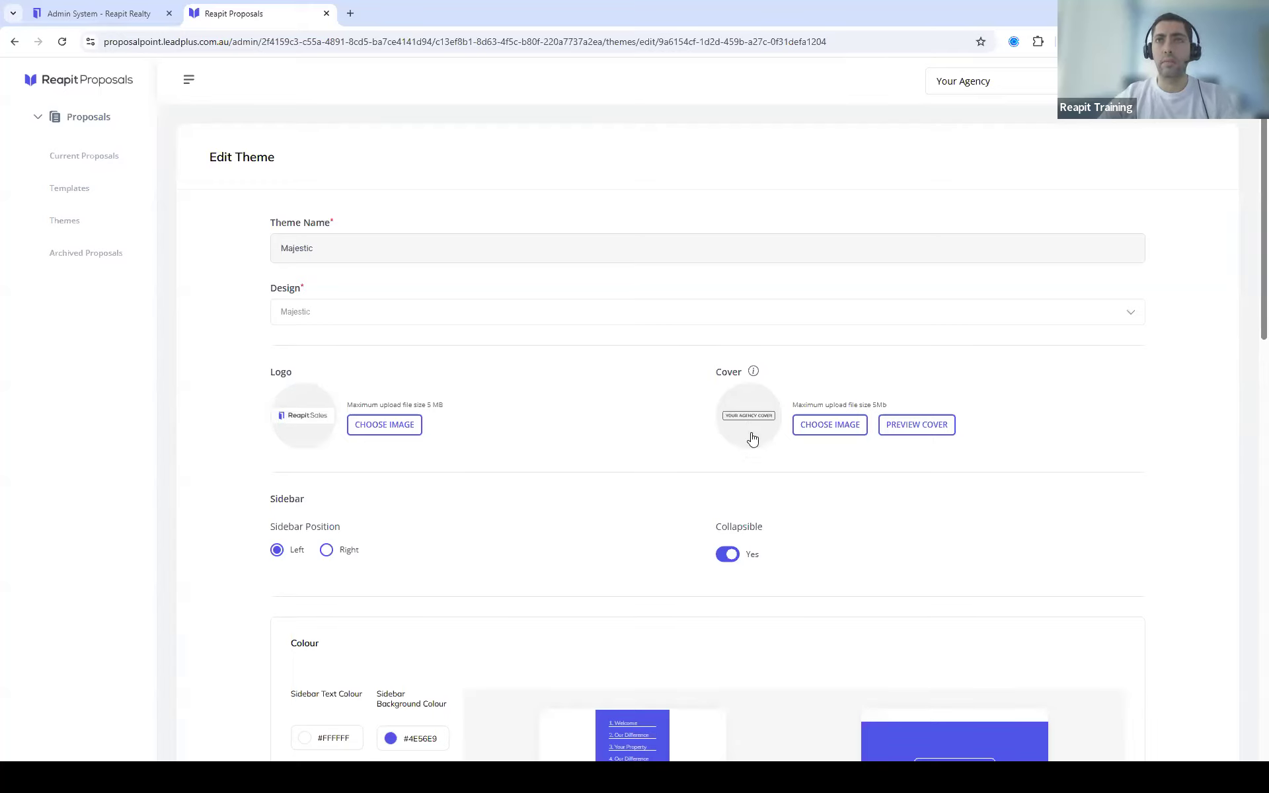
pyautogui.click(830, 428)
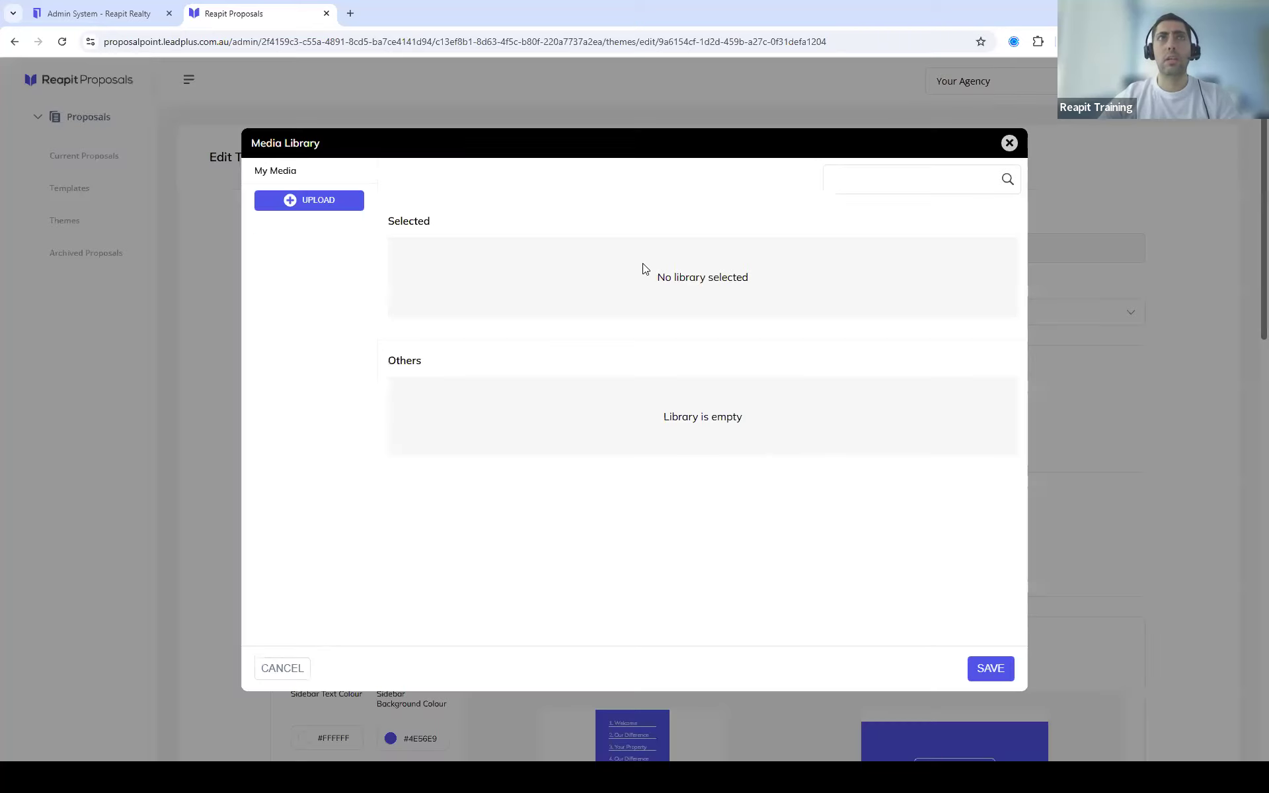
# Step: Upload Print-Header-(620x81)-jpg,-jpeg.jpg from Downloads > Reapit Sales (1), then close the Media Library
pyautogui.click(329, 201)
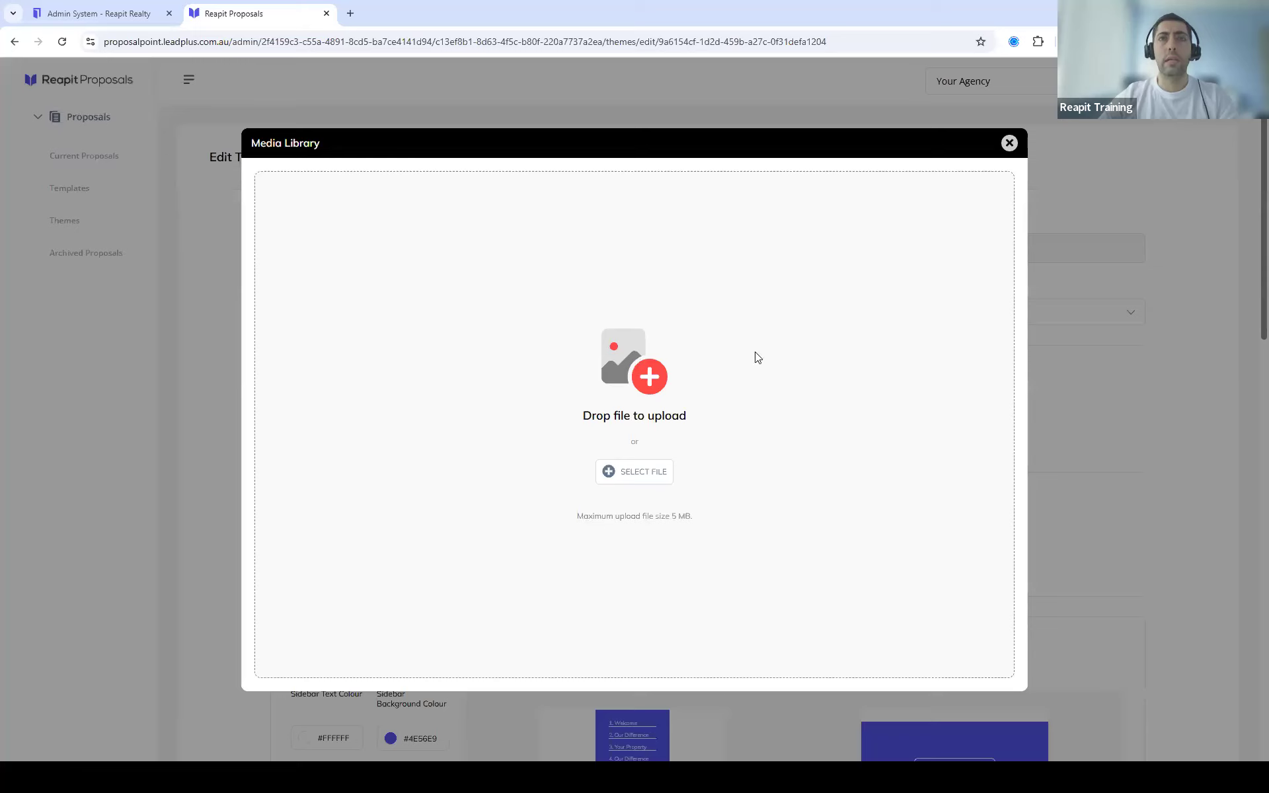
pyautogui.click(634, 472)
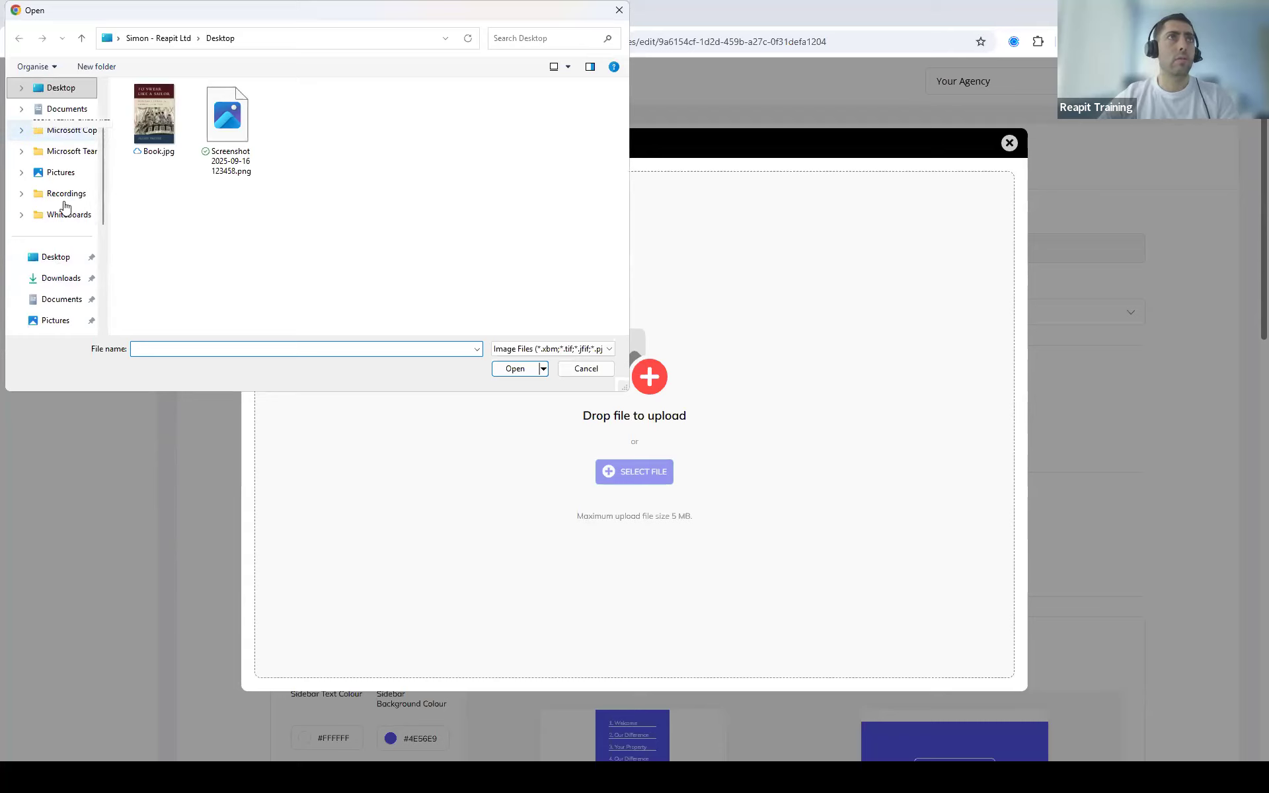
pyautogui.click(61, 280)
pyautogui.doubleClick(195, 130)
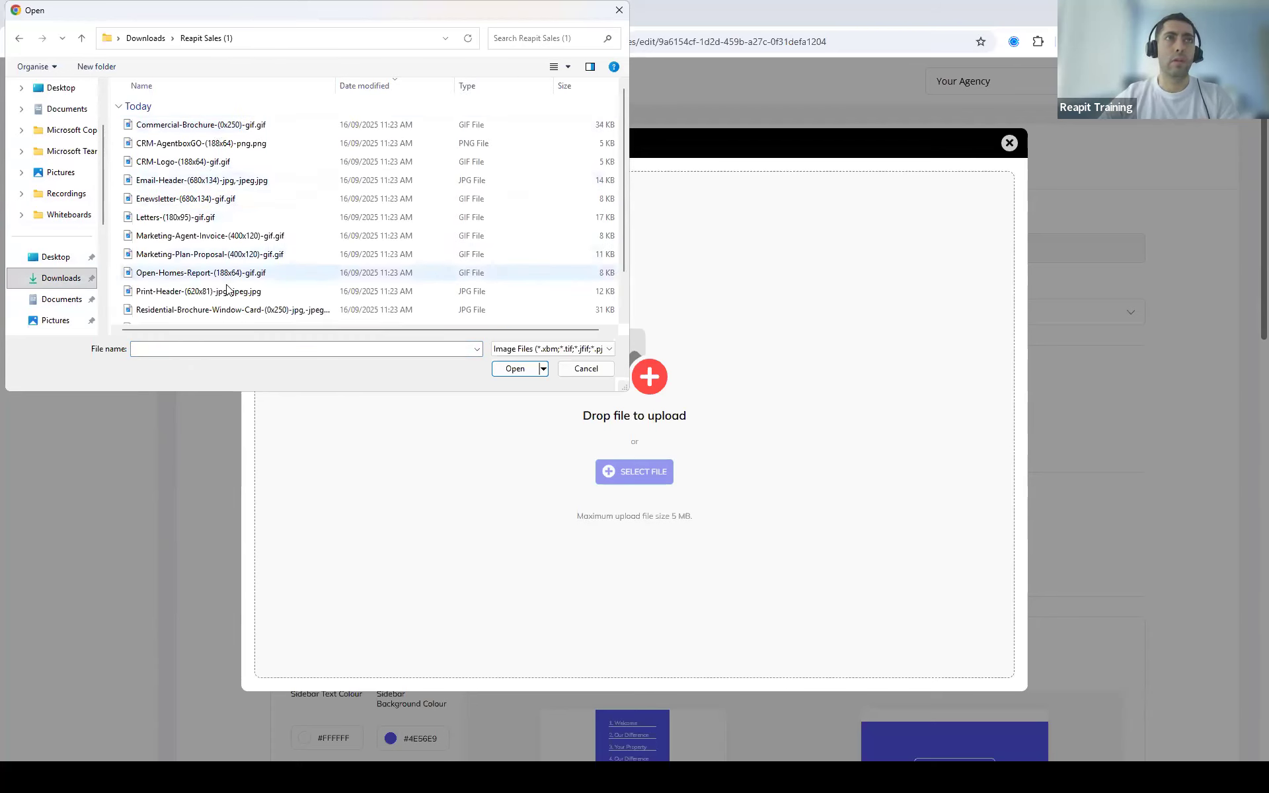
pyautogui.click(194, 295)
pyautogui.press('Return')
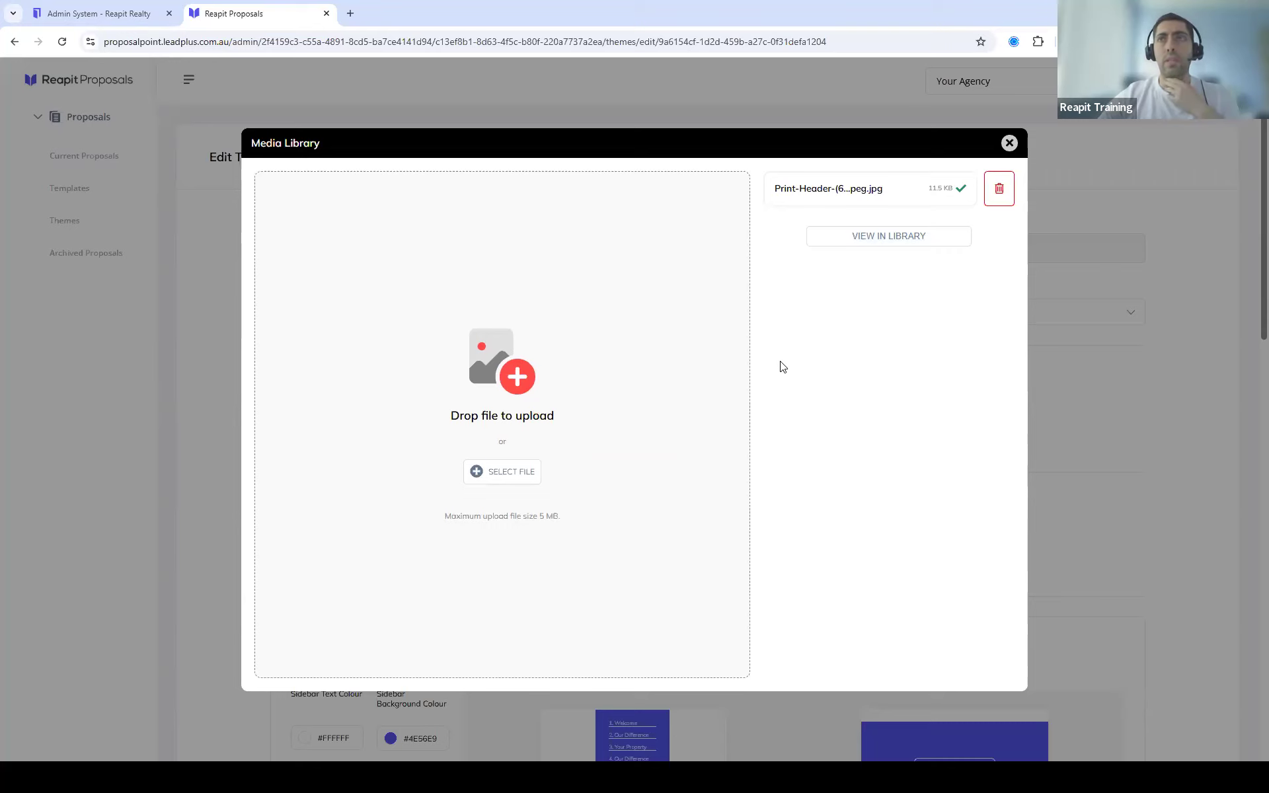
pyautogui.click(1012, 144)
pyautogui.scroll(-3, 808, 417)
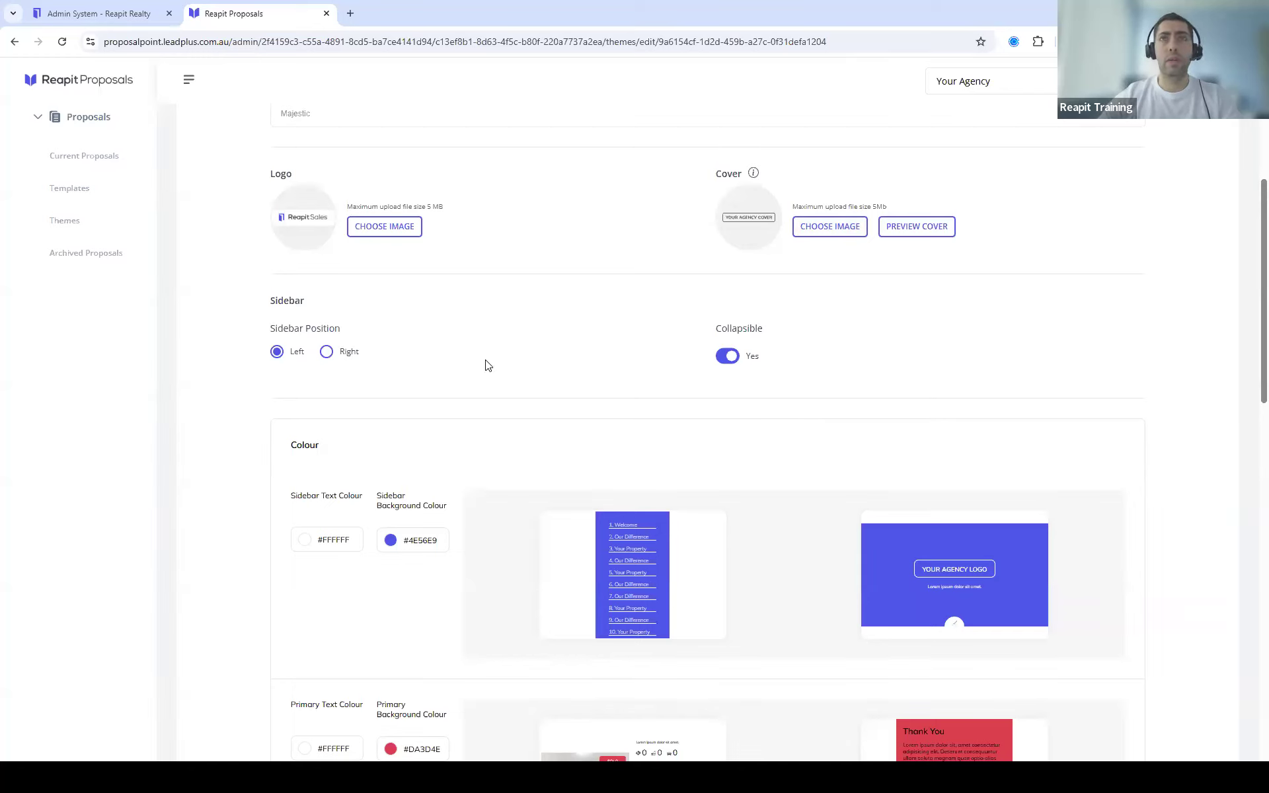
# Step: Copy the Secondary Background Colour hex value #4E56E9
pyautogui.scroll(-5, 478, 357)
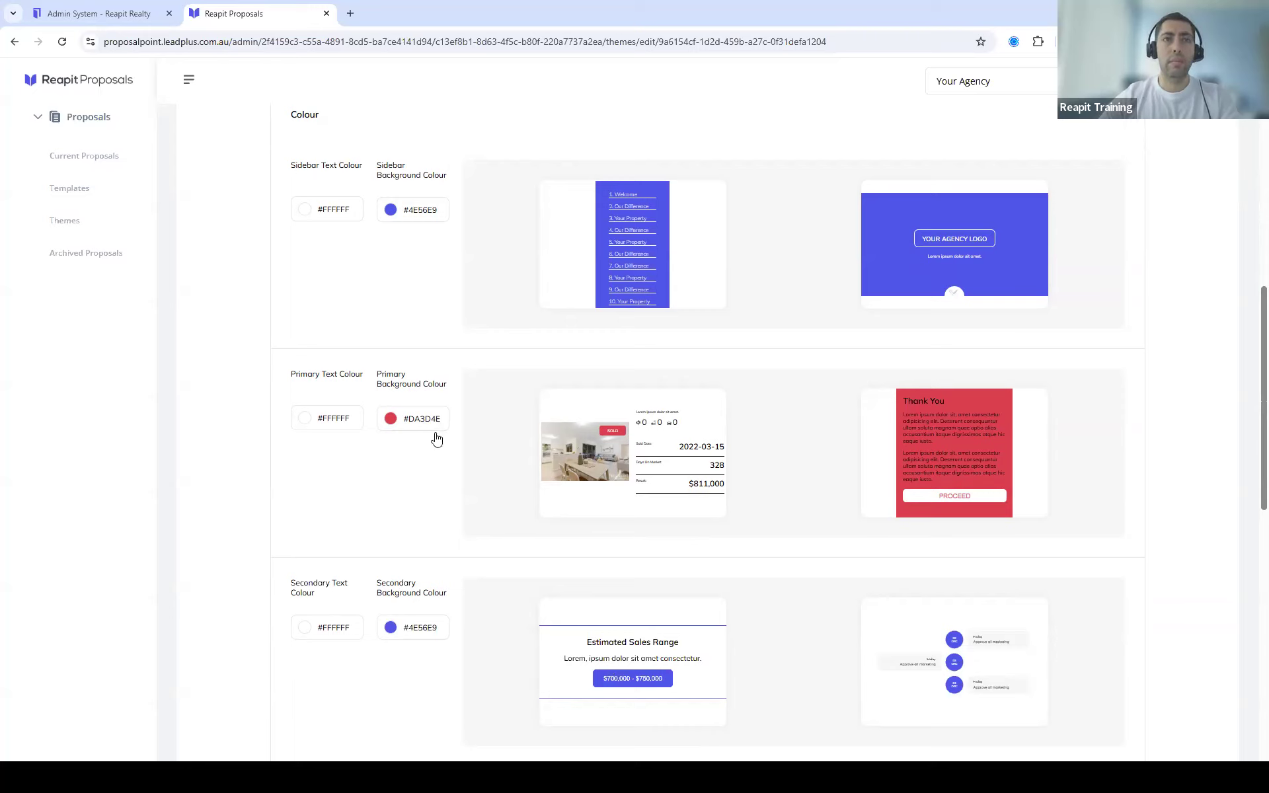
pyautogui.click(437, 624)
pyautogui.doubleClick(431, 582)
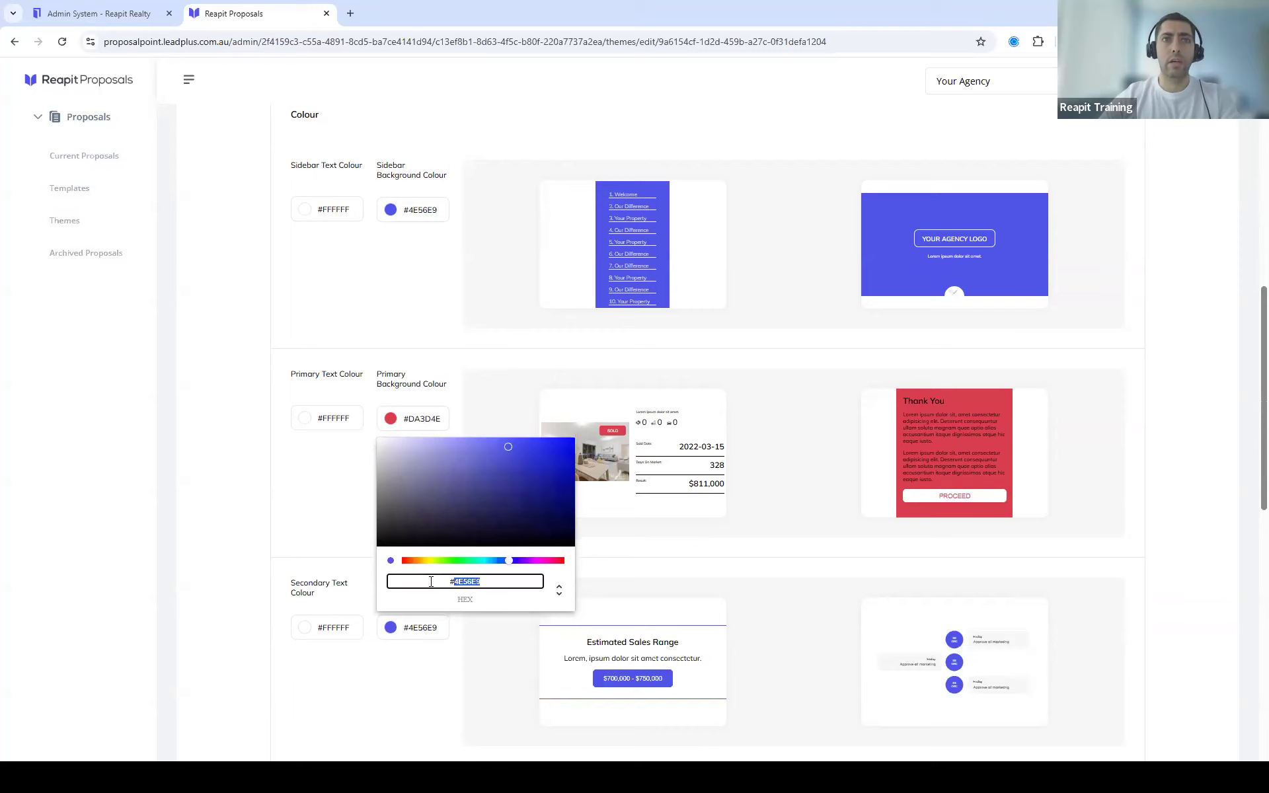
pyautogui.rightClick(470, 582)
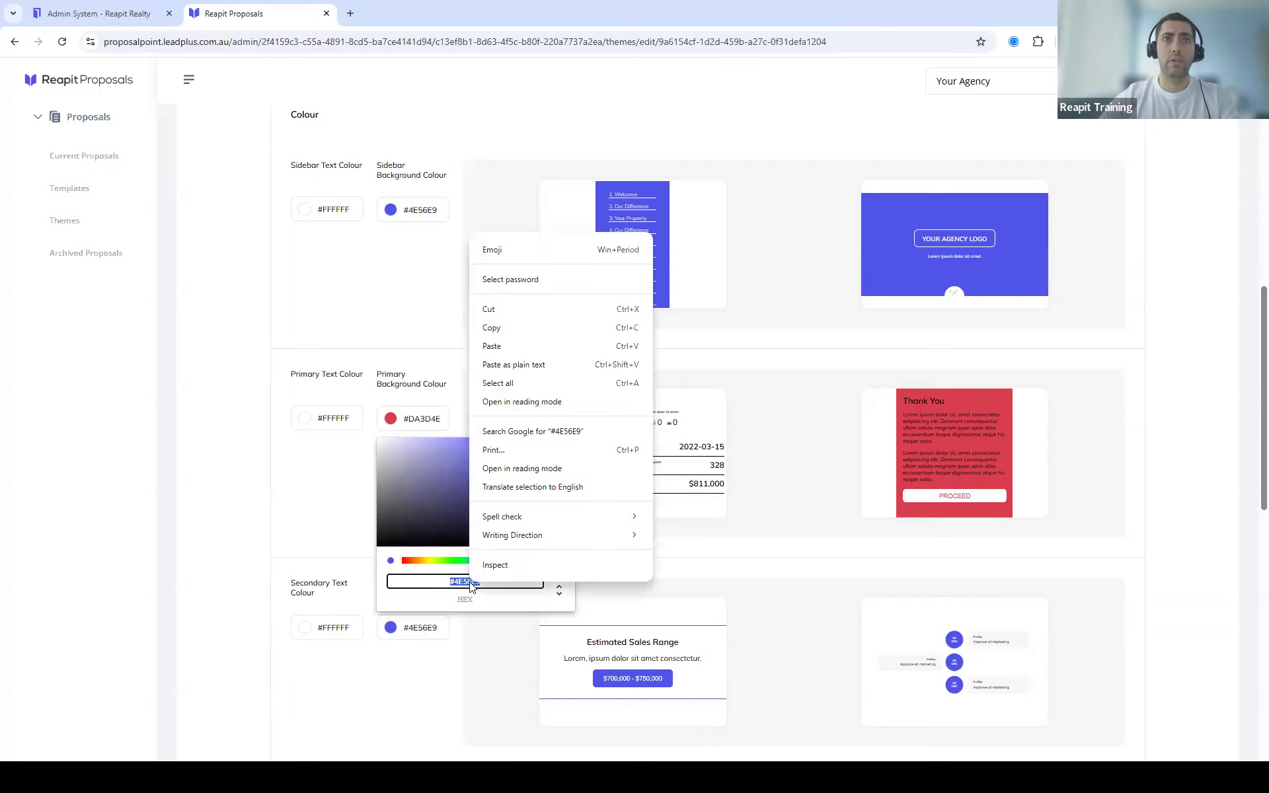
pyautogui.click(542, 328)
pyautogui.click(740, 359)
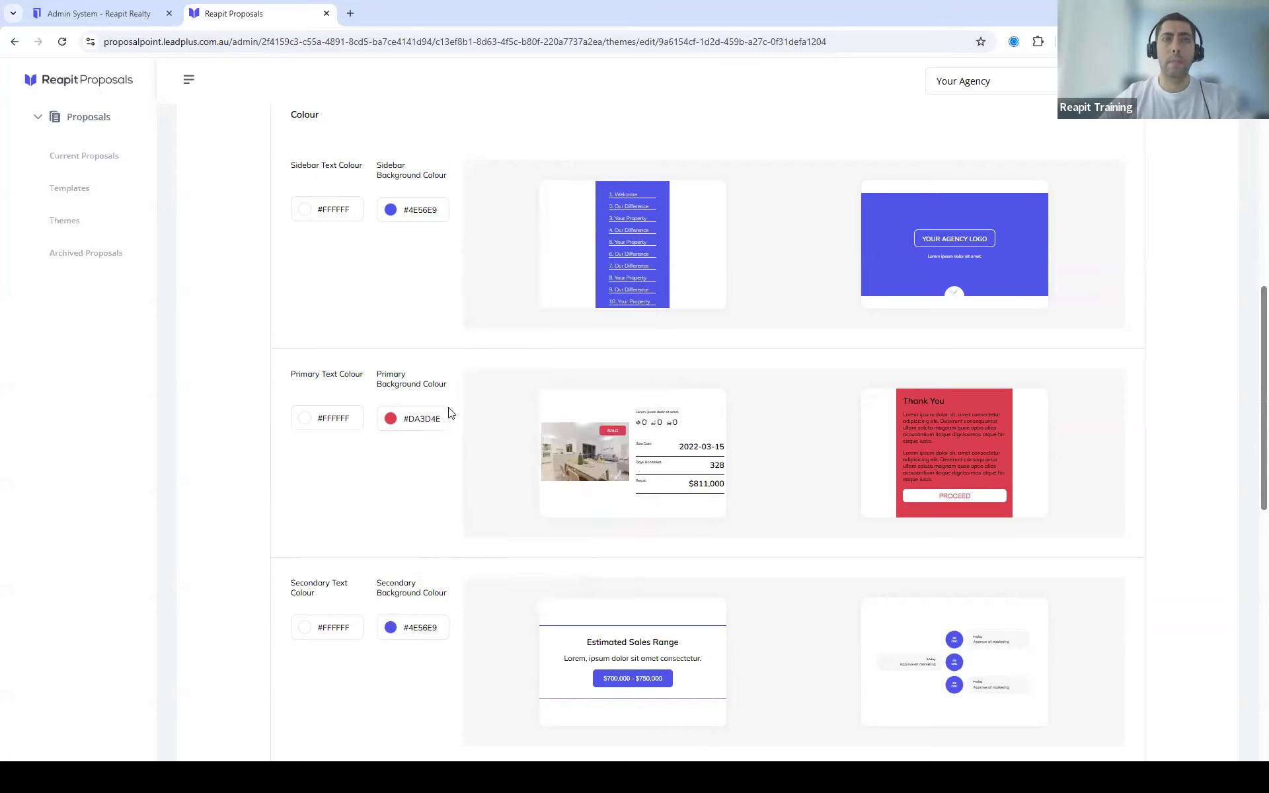
# Step: Change the Primary Background Colour from #DA3D4E to the pasted blue #4E56E9
pyautogui.click(417, 424)
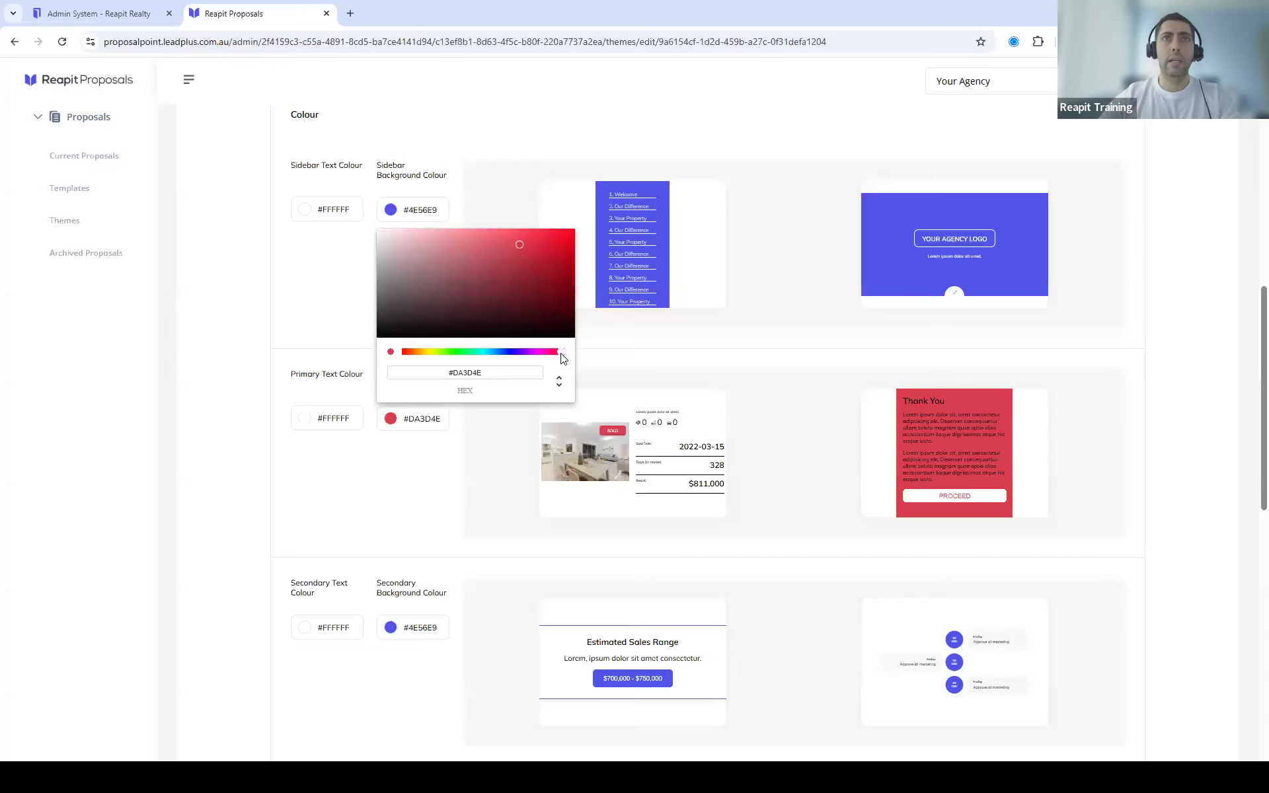
pyautogui.click(511, 355)
pyautogui.moveTo(519, 248); pyautogui.dragTo(497, 307)
pyautogui.click(506, 275)
pyautogui.click(485, 372)
pyautogui.moveTo(485, 372); pyautogui.dragTo(407, 371)
pyautogui.hotkey('ctrl', 'v')
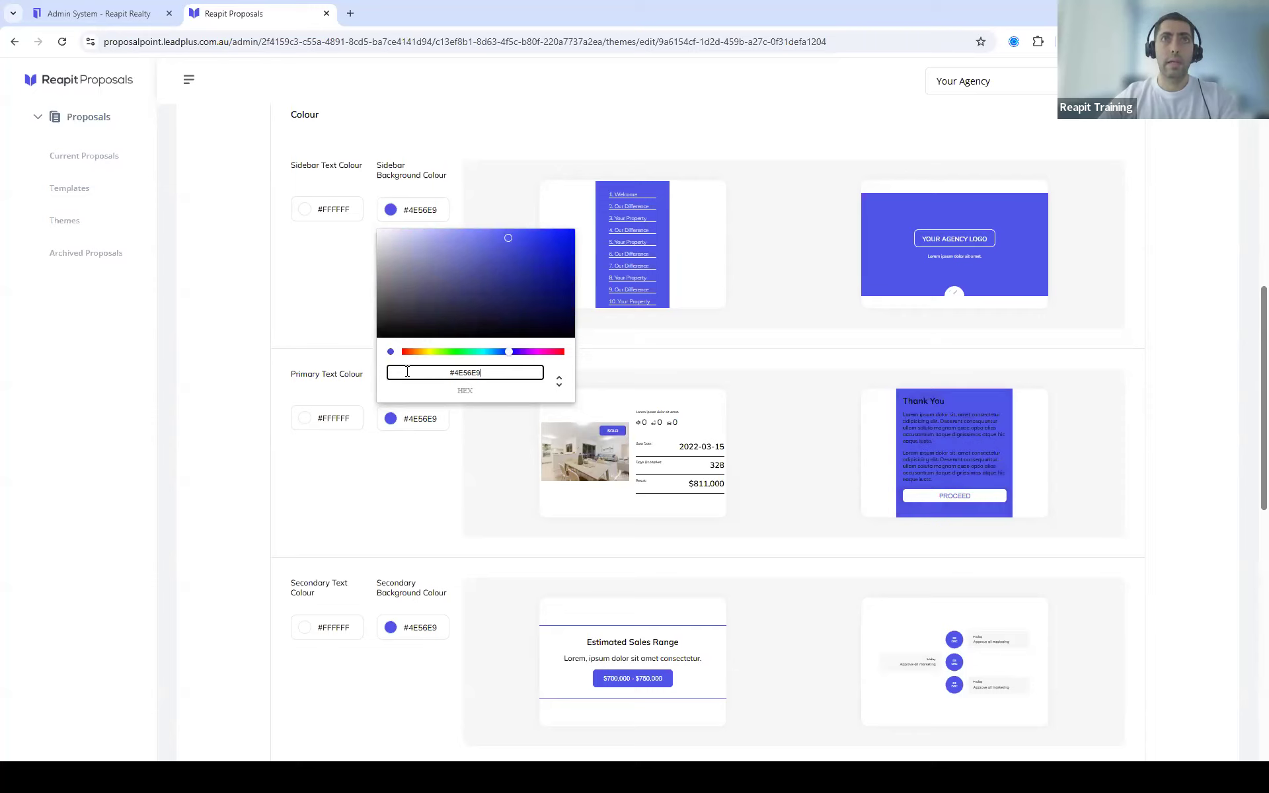
pyautogui.click(470, 486)
pyautogui.scroll(-7, 481, 430)
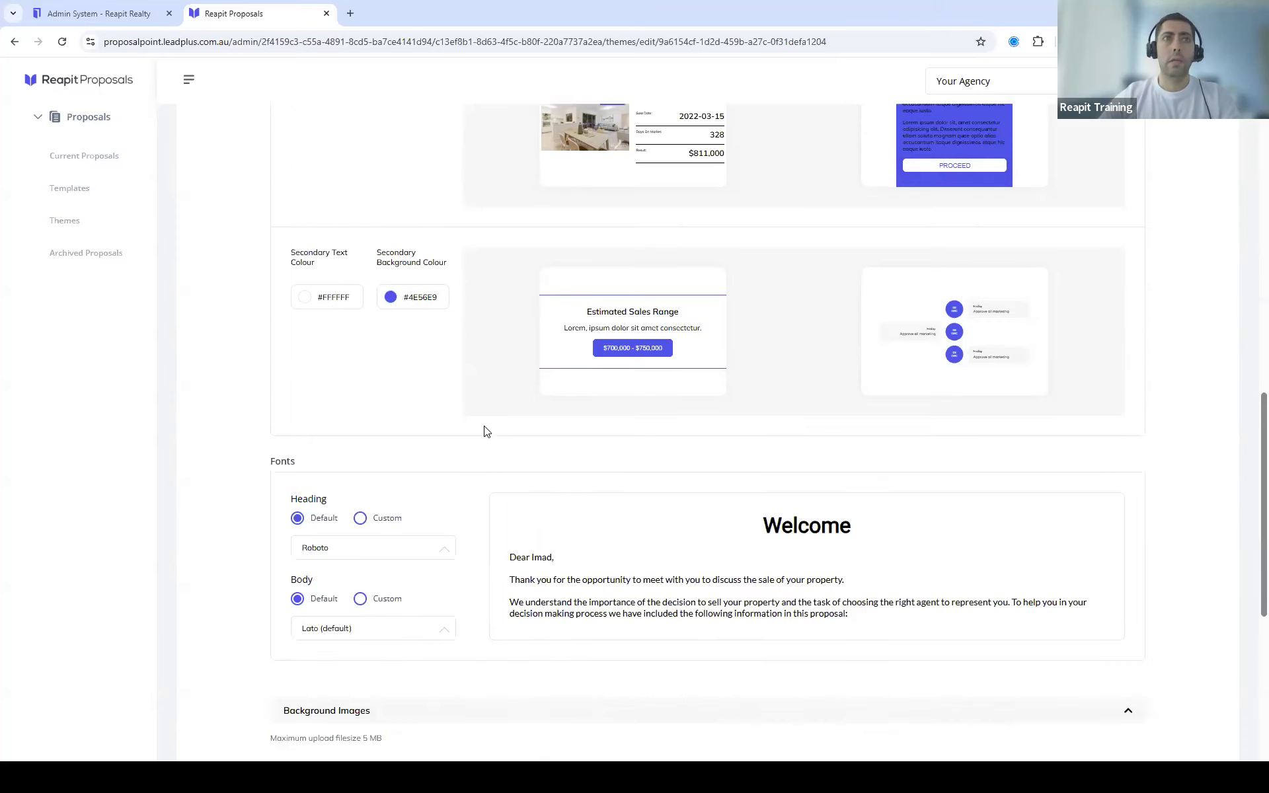
# Step: Check the heading font options and Custom font, leaving the heading on default Roboto
pyautogui.scroll(-1, 466, 426)
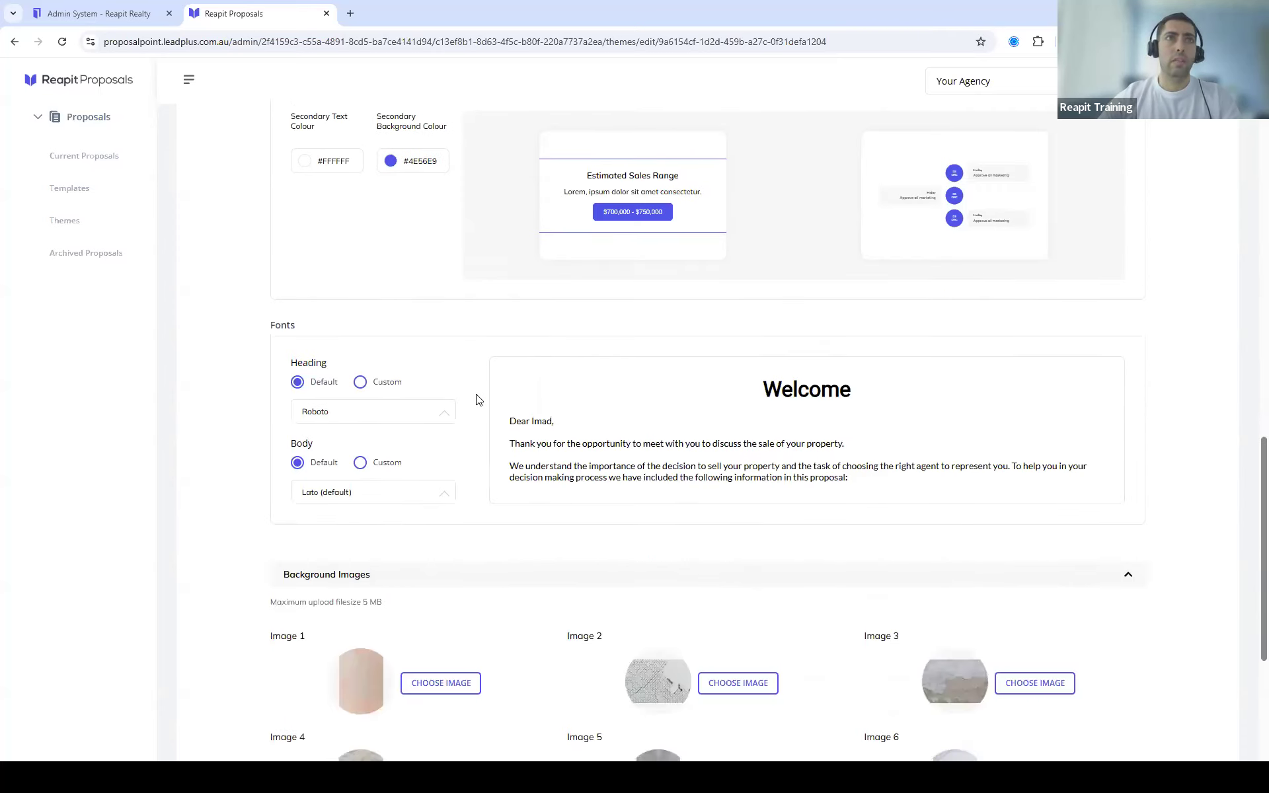
pyautogui.click(447, 349)
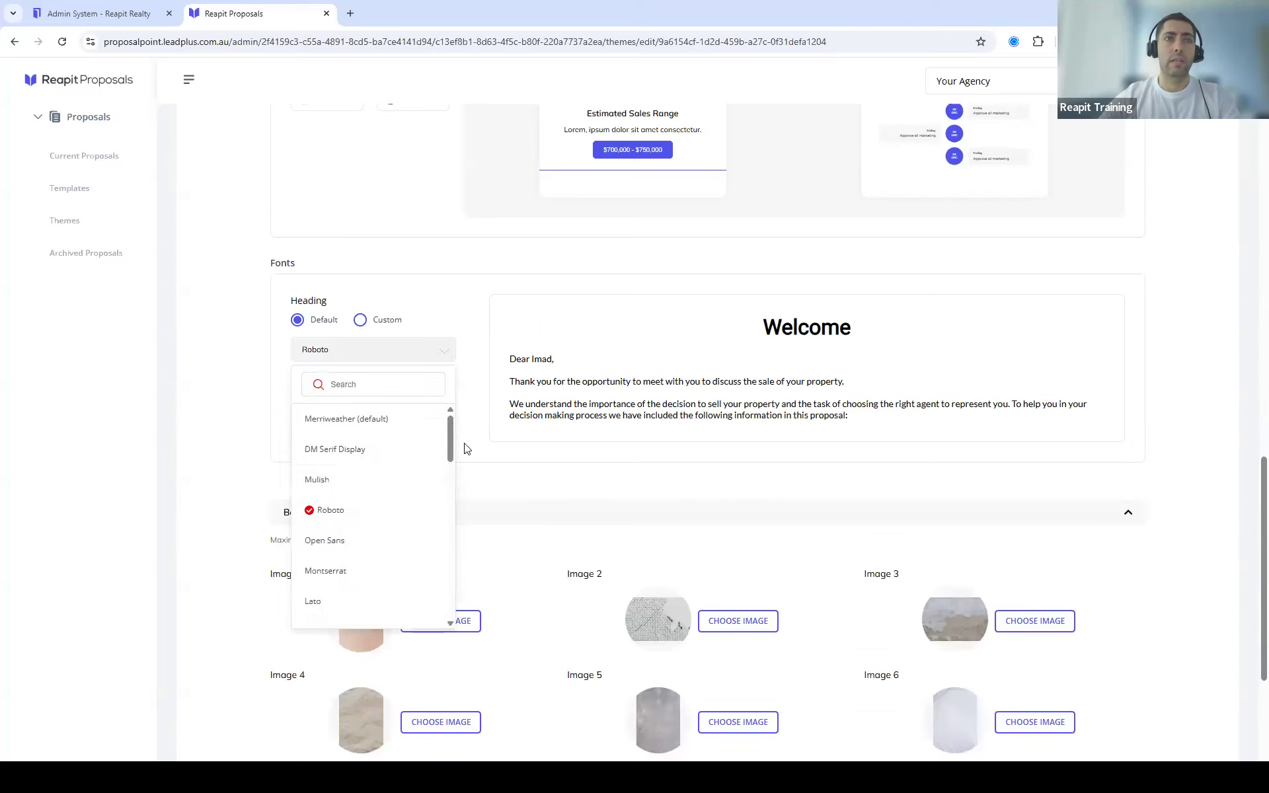
pyautogui.click(495, 401)
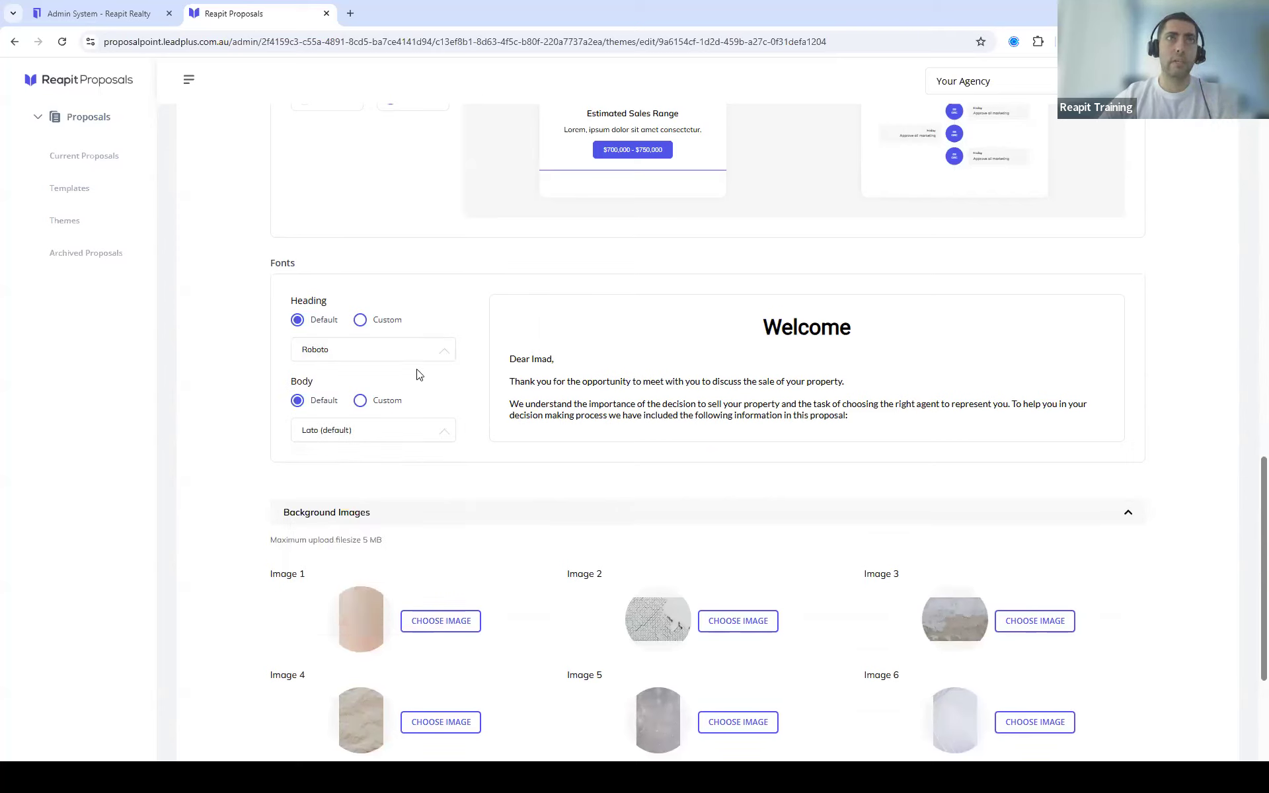
pyautogui.click(402, 354)
pyautogui.click(446, 303)
pyautogui.click(398, 327)
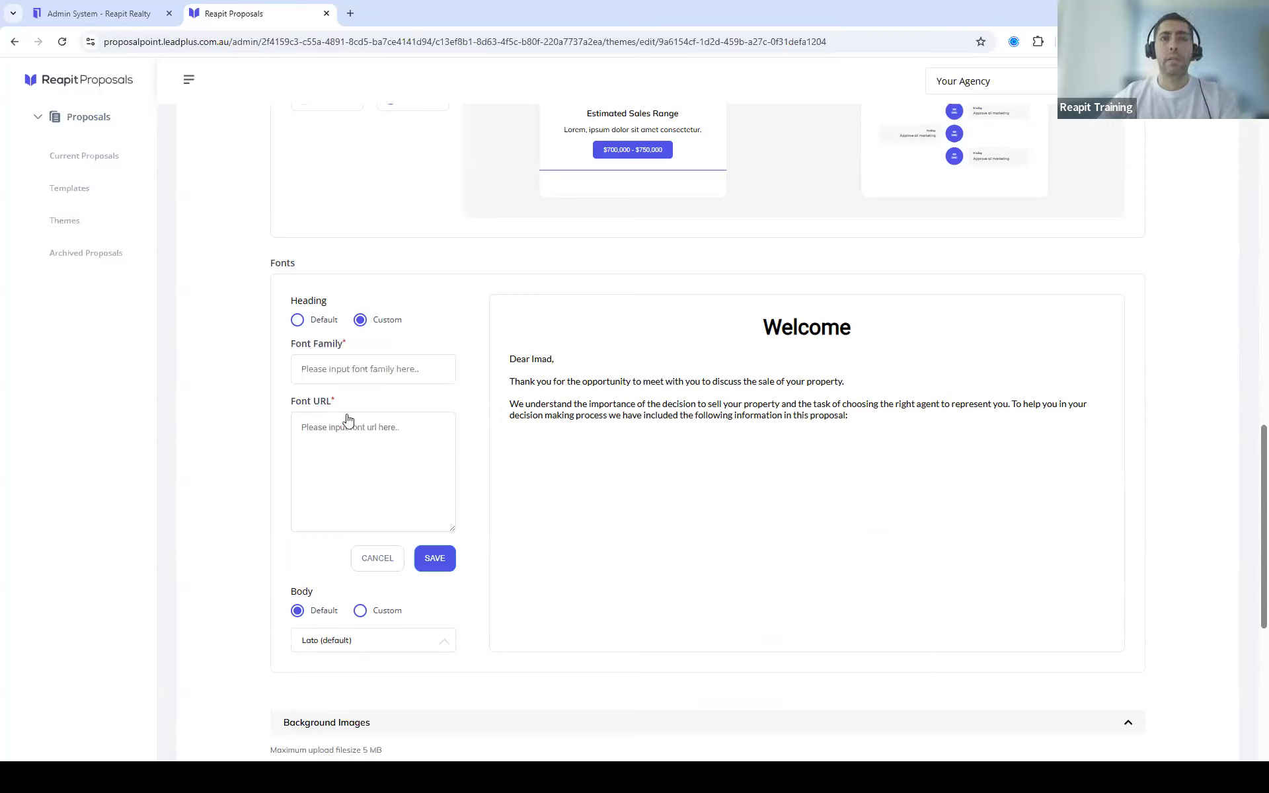
pyautogui.click(374, 557)
pyautogui.scroll(-3, 389, 600)
# Step: Look at the Image 6 and Image 8 background image choices, then save the Majestic theme
pyautogui.click(1018, 527)
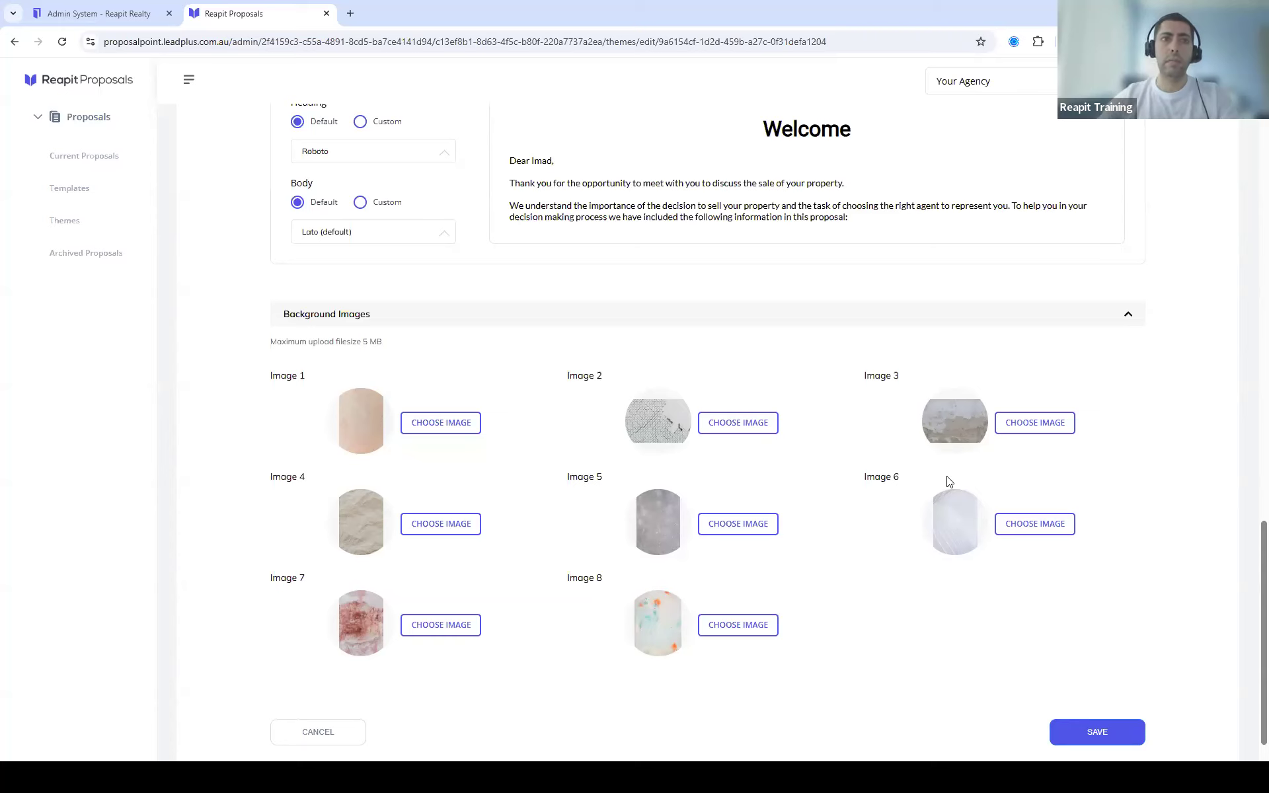
pyautogui.scroll(-3, 947, 480)
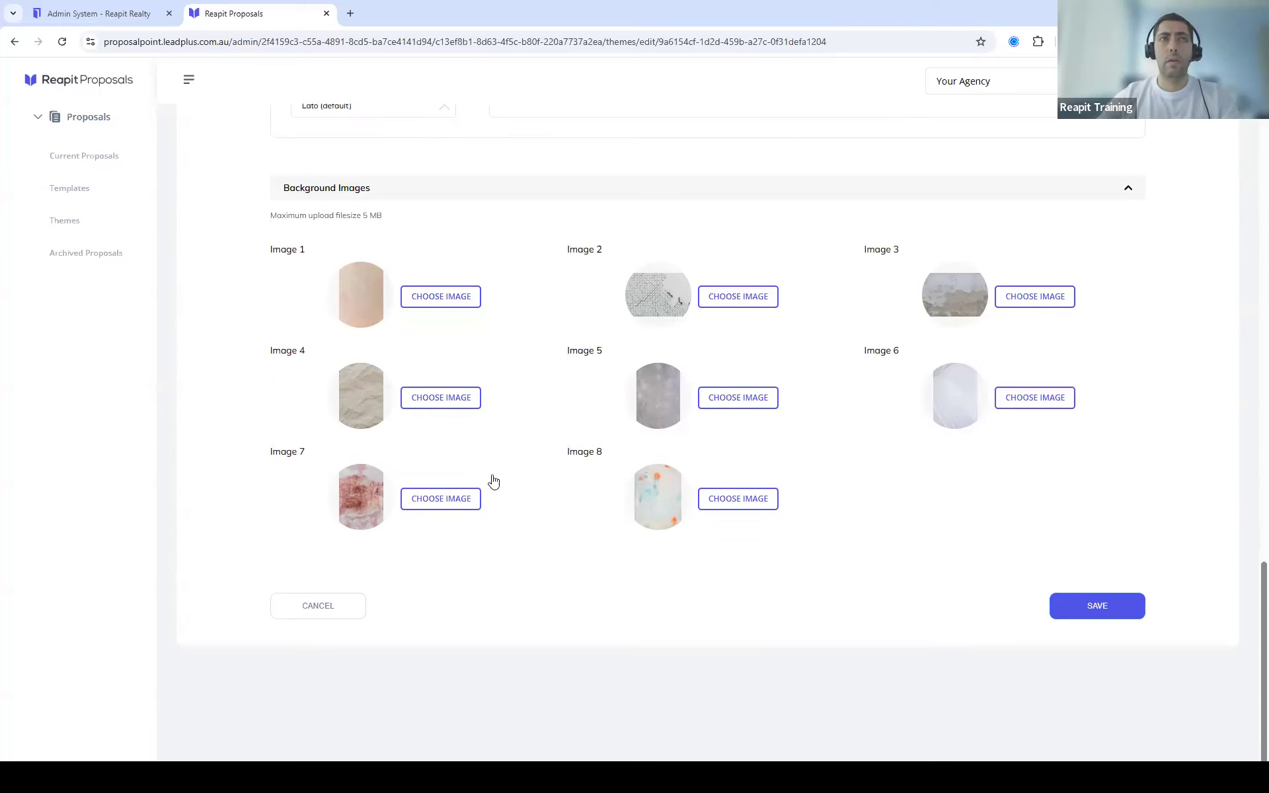
pyautogui.click(726, 507)
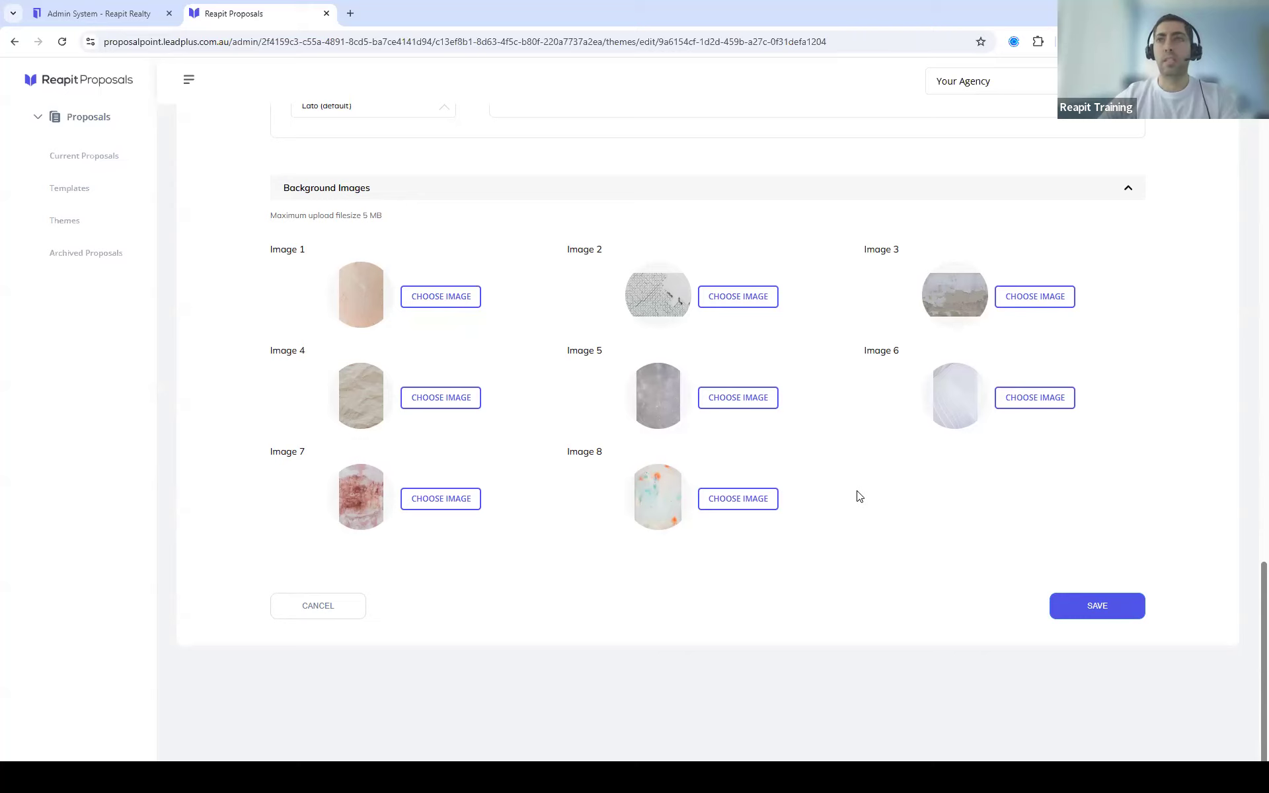
pyautogui.click(1099, 605)
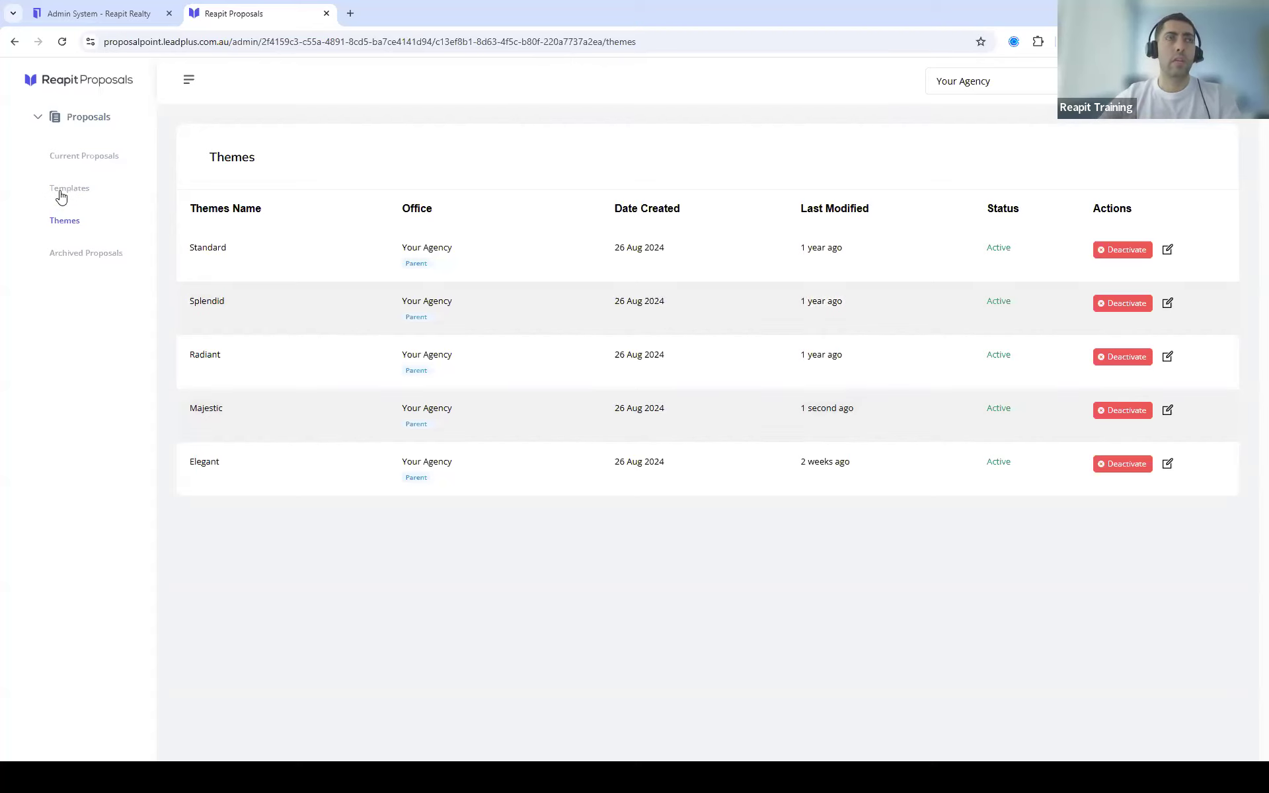
# Step: Go to Templates and edit the Sales Proposal template (Digital version, Majestic theme)
pyautogui.click(61, 192)
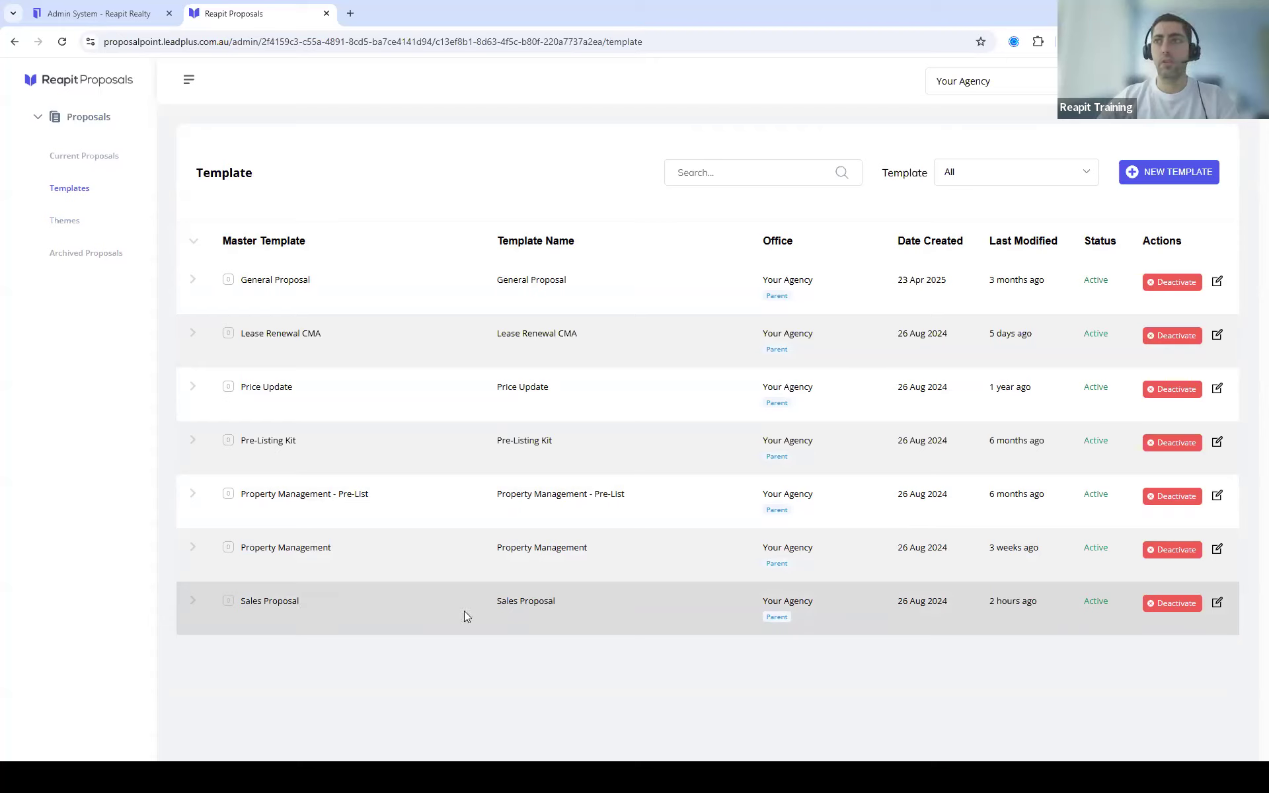
pyautogui.click(1218, 604)
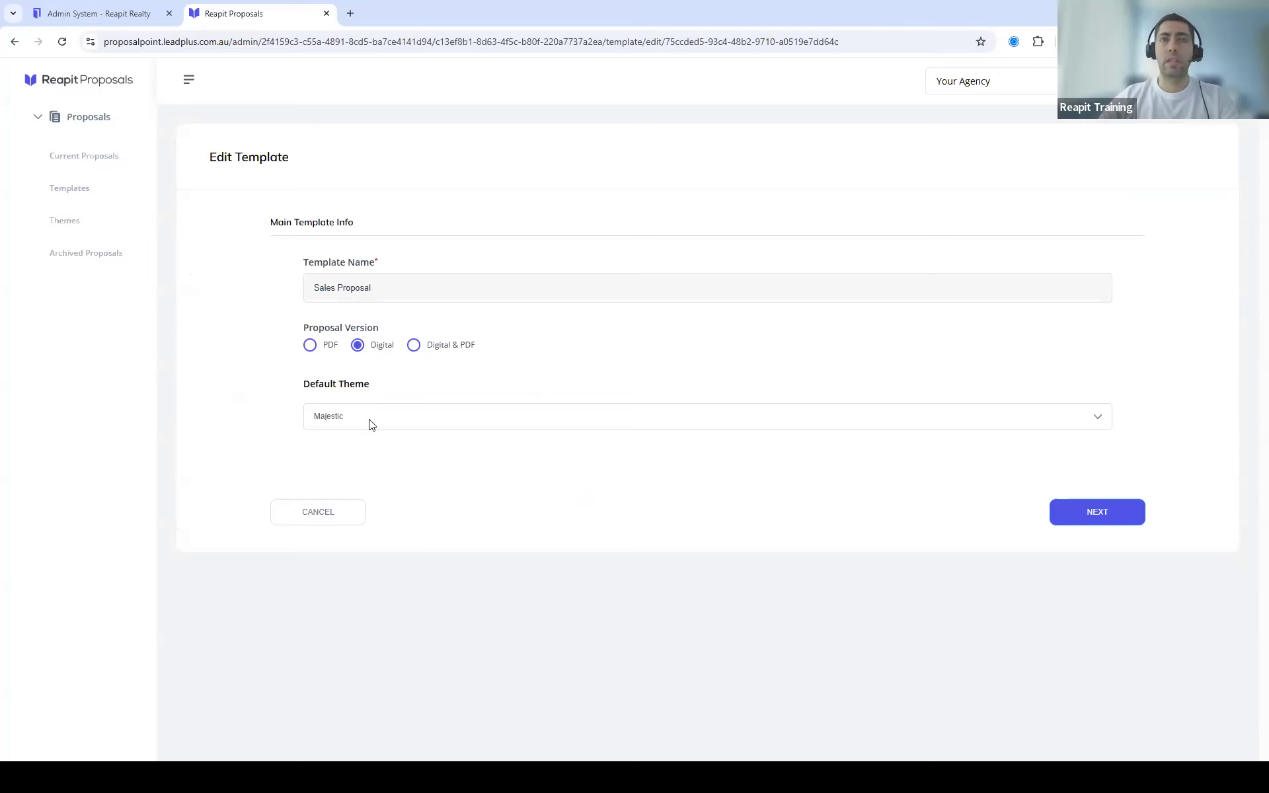
# Step: Keep Majestic as the Sales Proposal default theme and continue to the content editor
pyautogui.click(542, 427)
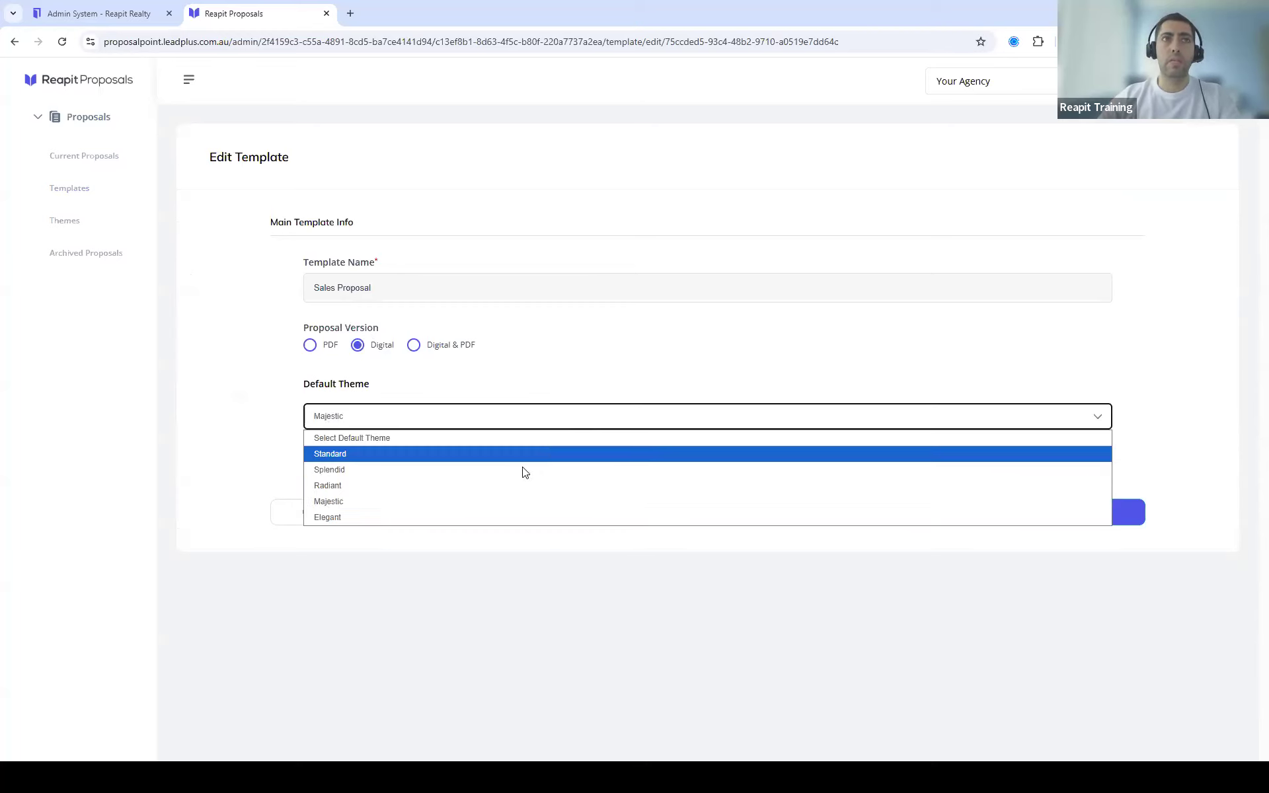
pyautogui.click(822, 340)
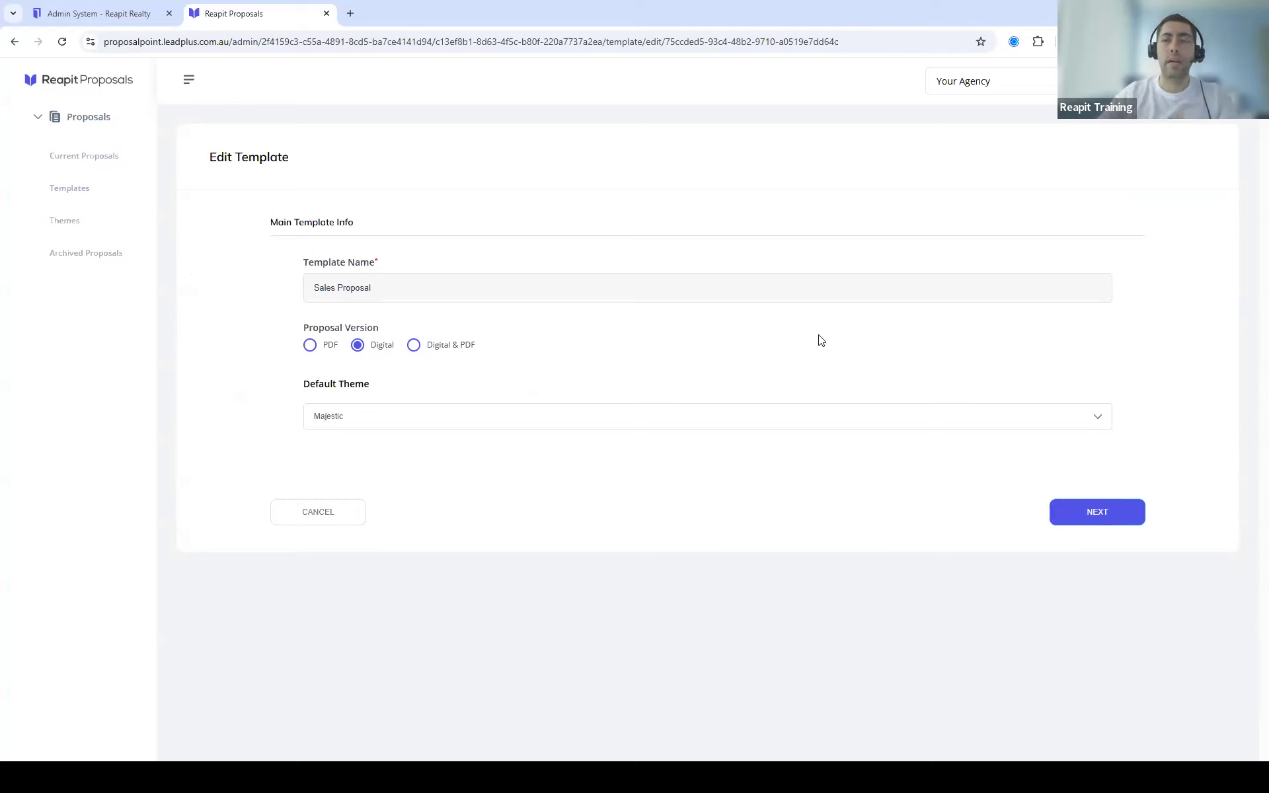
pyautogui.click(1105, 514)
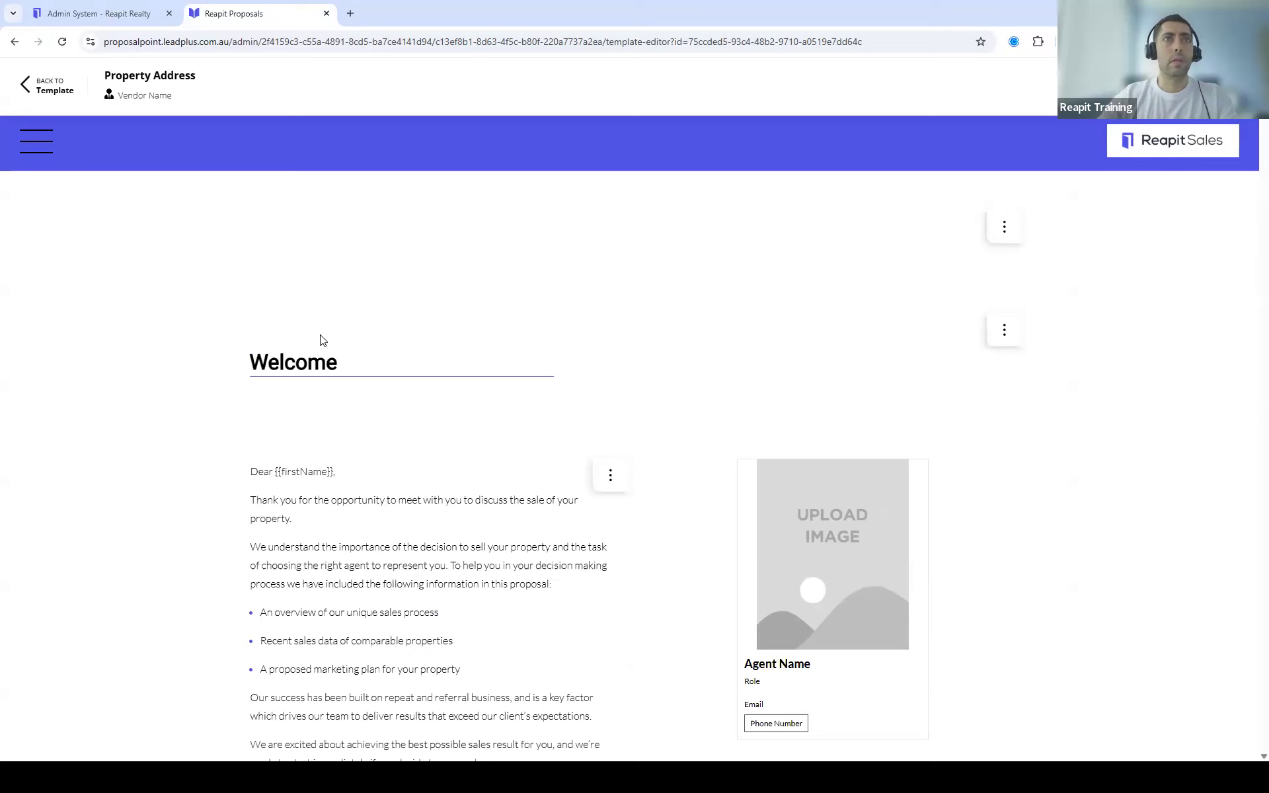
# Step: Scroll past Welcome, Our Difference and A More Personal Approach to the Your Property section
pyautogui.scroll(-2, 527, 349)
pyautogui.scroll(-2, 529, 350)
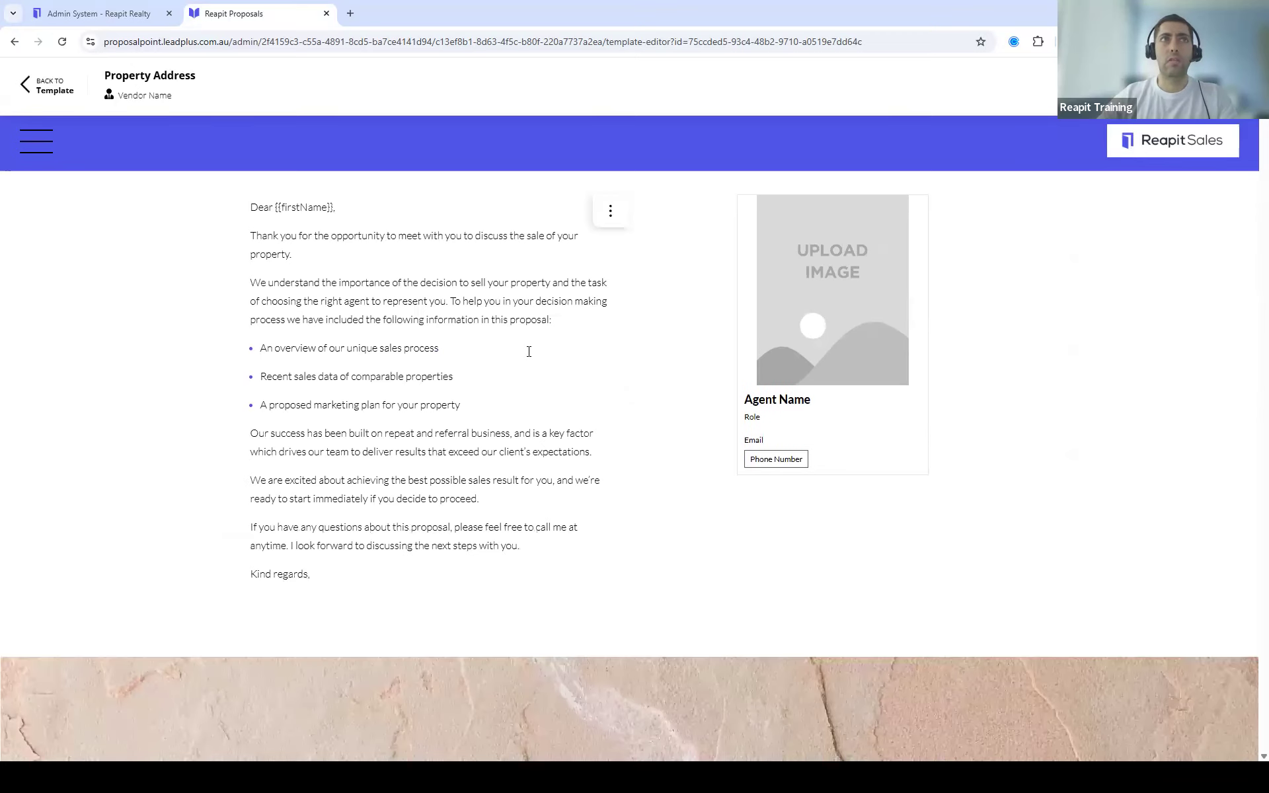
pyautogui.scroll(2, 529, 351)
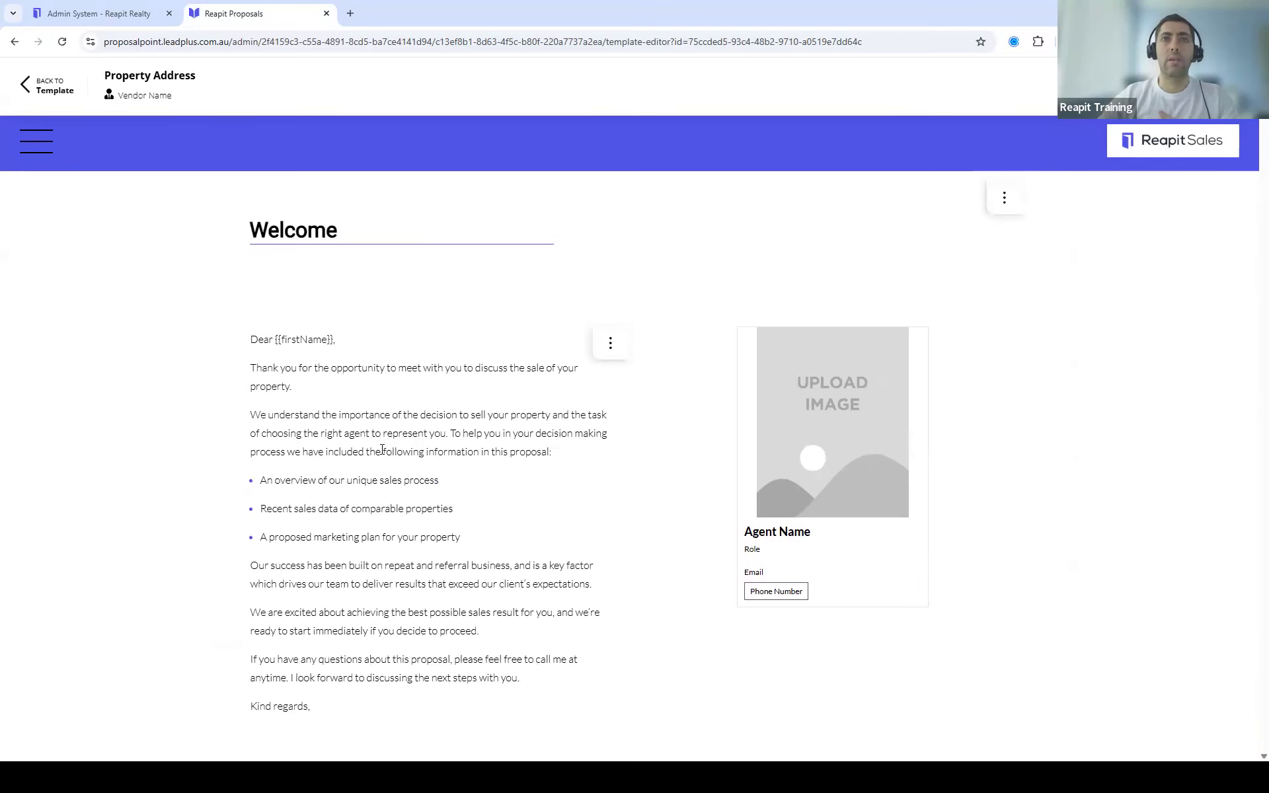
pyautogui.scroll(-9, 481, 465)
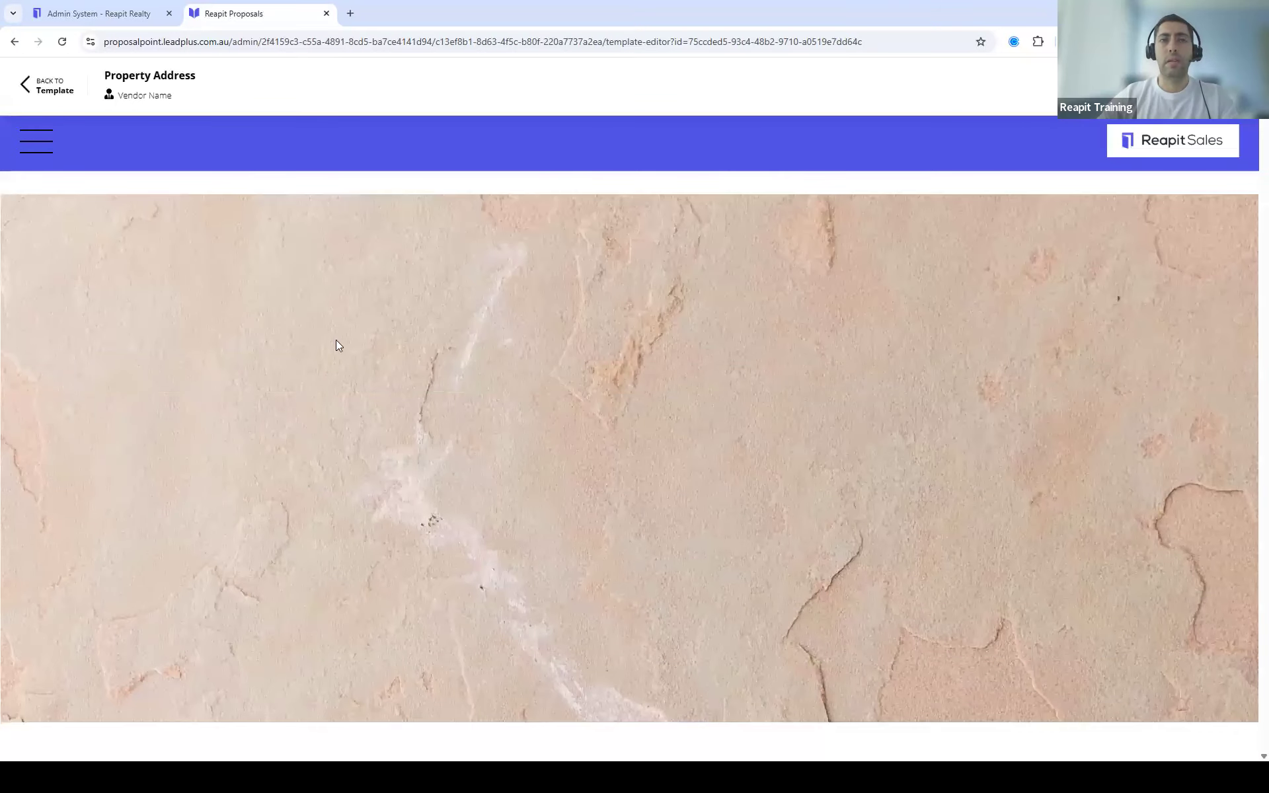
pyautogui.scroll(-5, 684, 426)
pyautogui.scroll(-13, 659, 396)
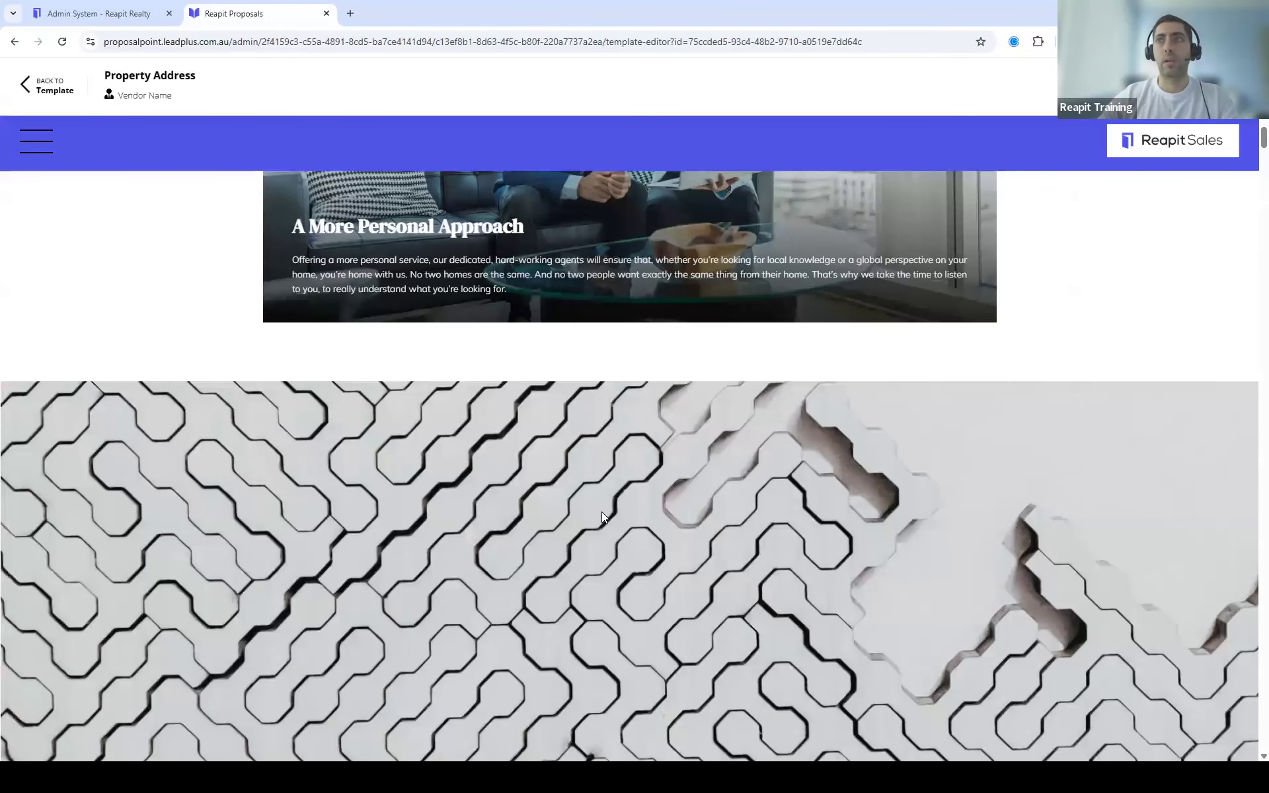
pyautogui.scroll(1, 588, 517)
pyautogui.scroll(-2, 574, 514)
pyautogui.scroll(-10, 575, 514)
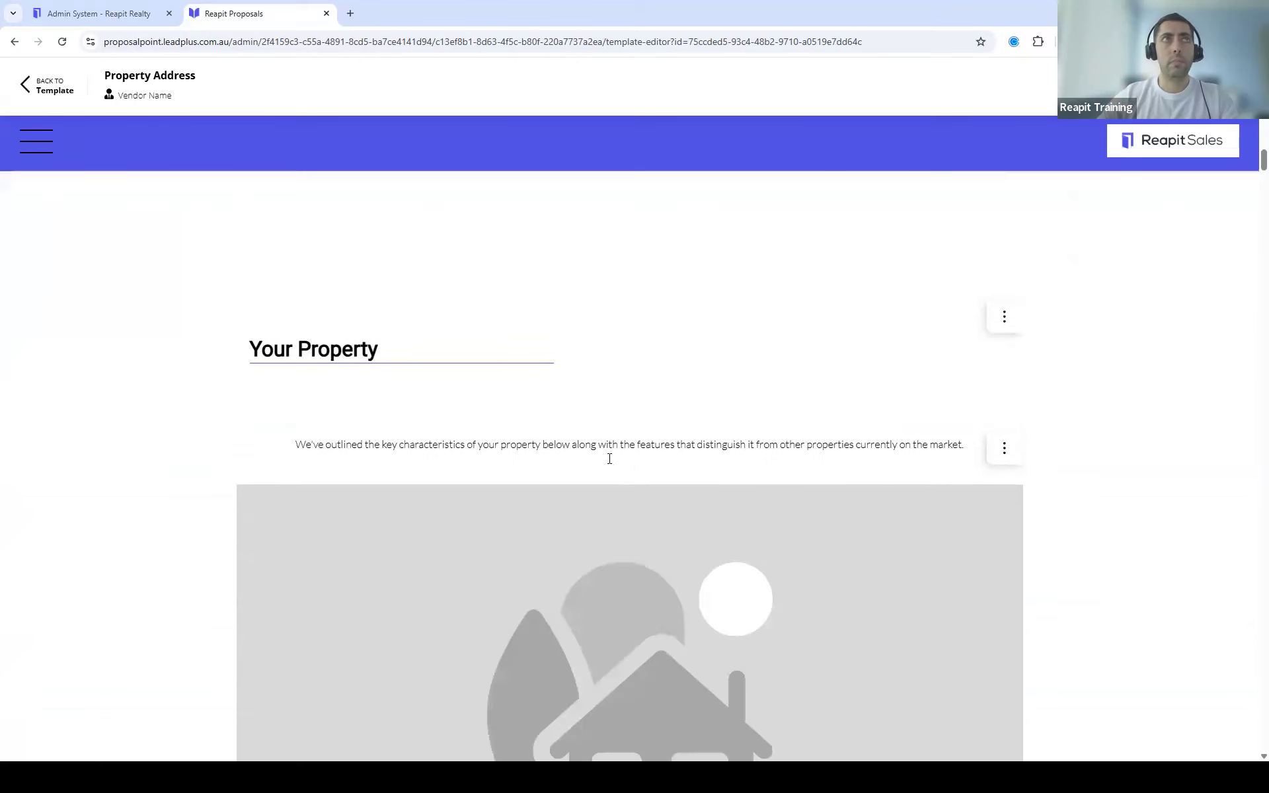
pyautogui.scroll(3, 606, 462)
pyautogui.scroll(-1, 613, 468)
pyautogui.scroll(-2, 613, 468)
pyautogui.scroll(-3, 677, 425)
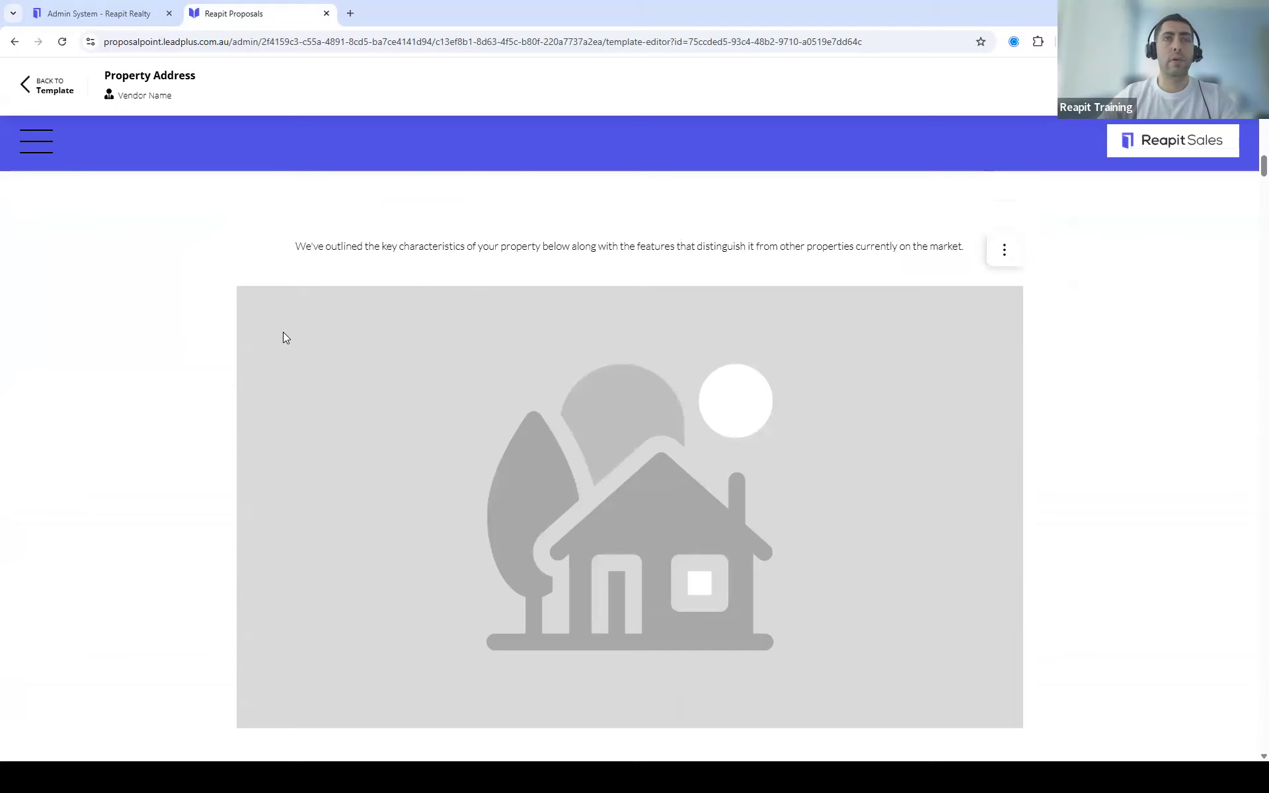
pyautogui.scroll(2, 692, 307)
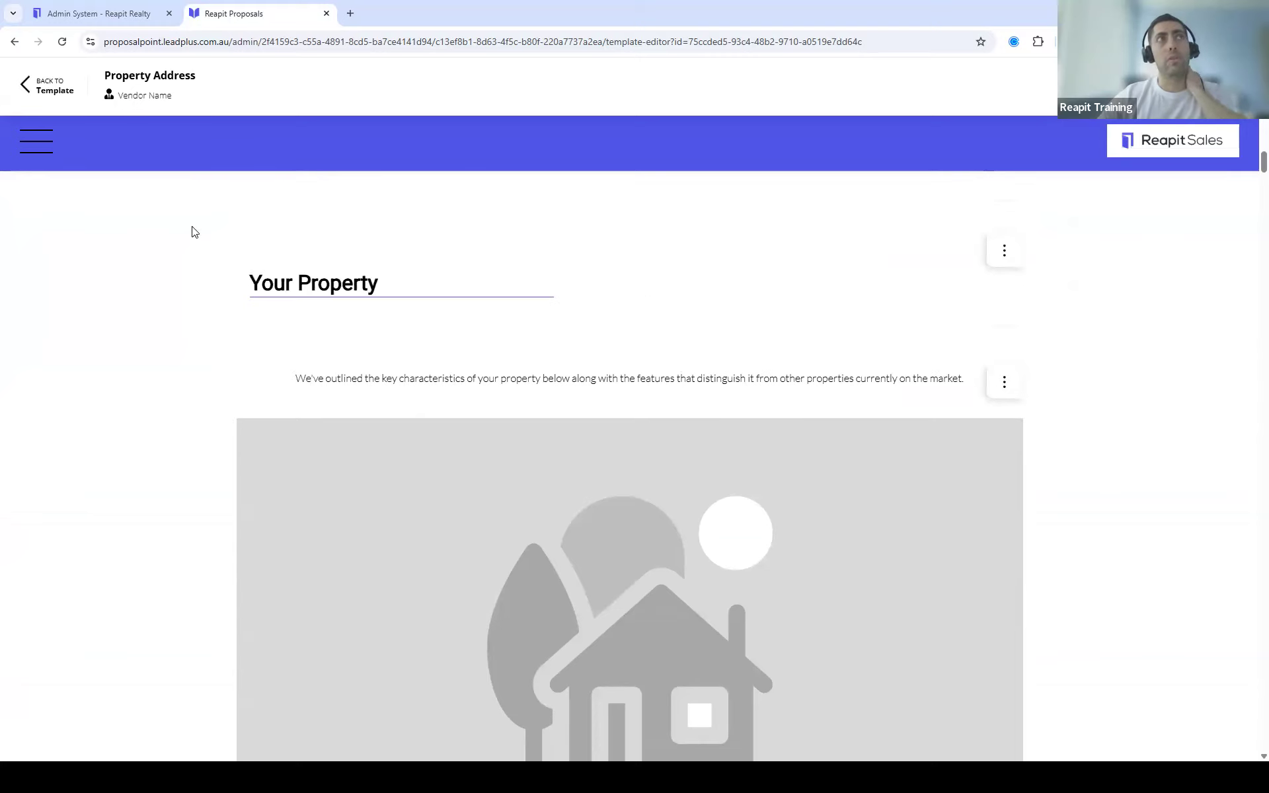
# Step: Jump to the Marketing Packages section and view the Bronze package's unpriced items and $0 total
pyautogui.click(36, 149)
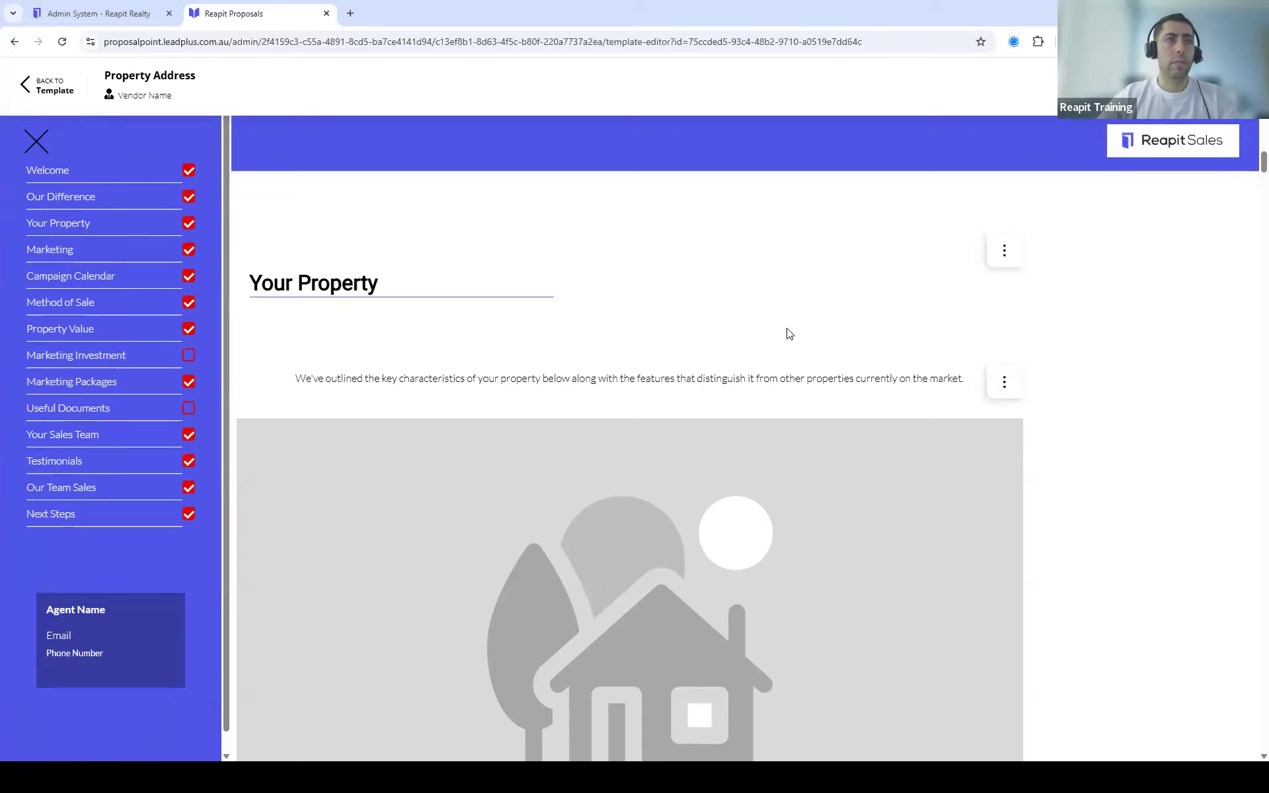
pyautogui.scroll(-6, 799, 368)
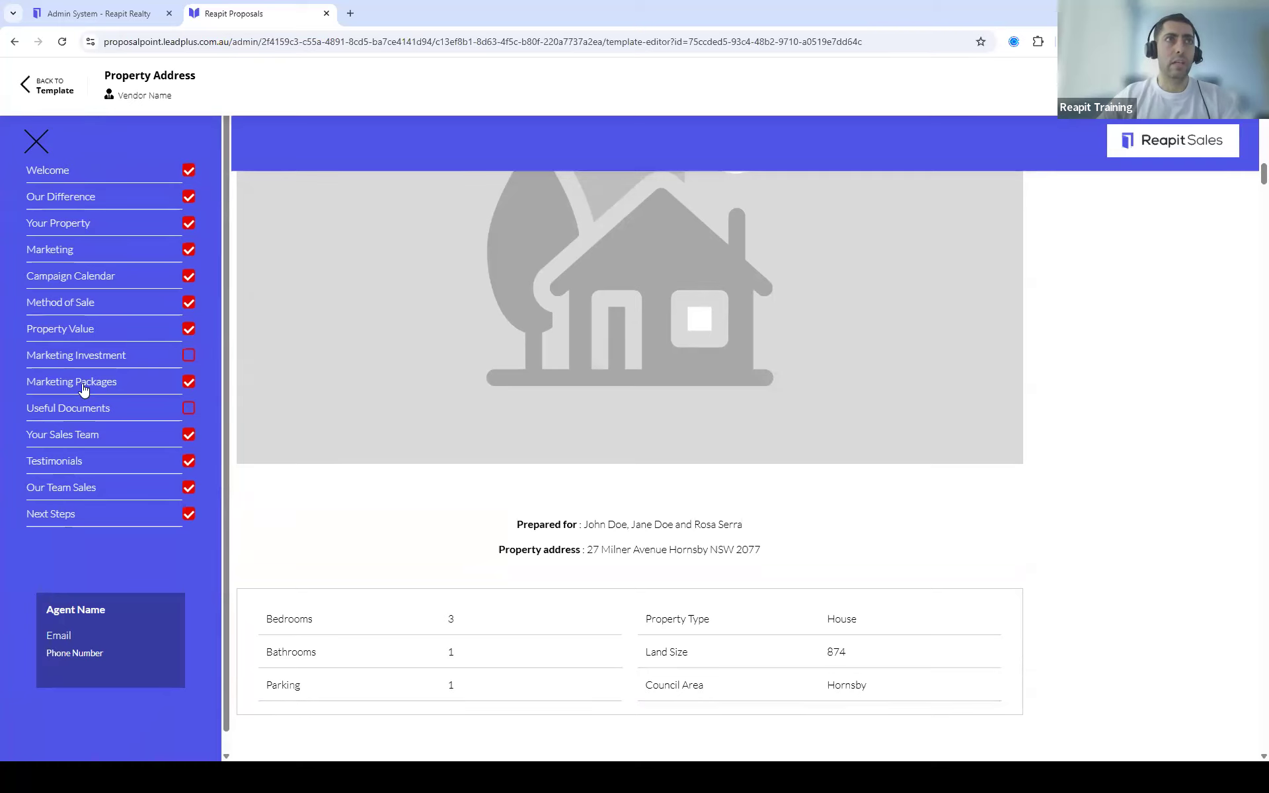
pyautogui.click(84, 387)
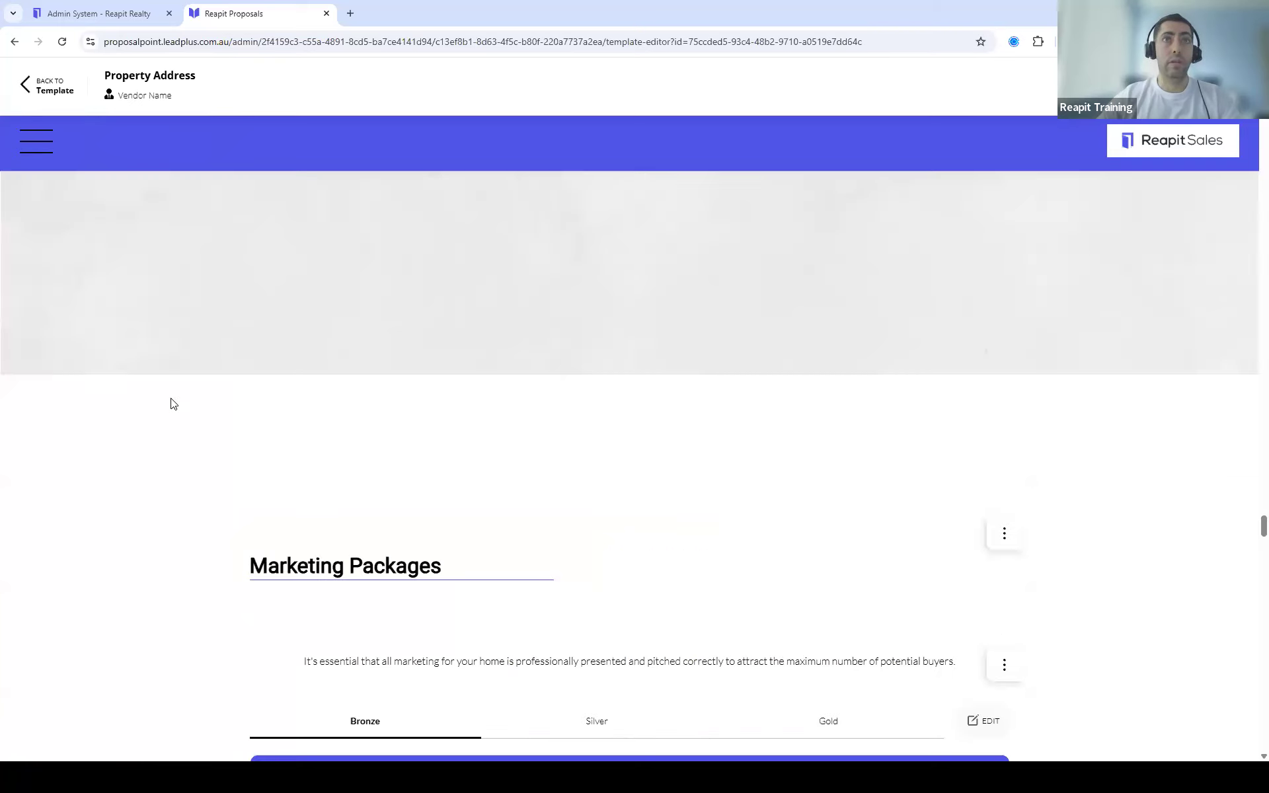
pyautogui.scroll(-2, 842, 445)
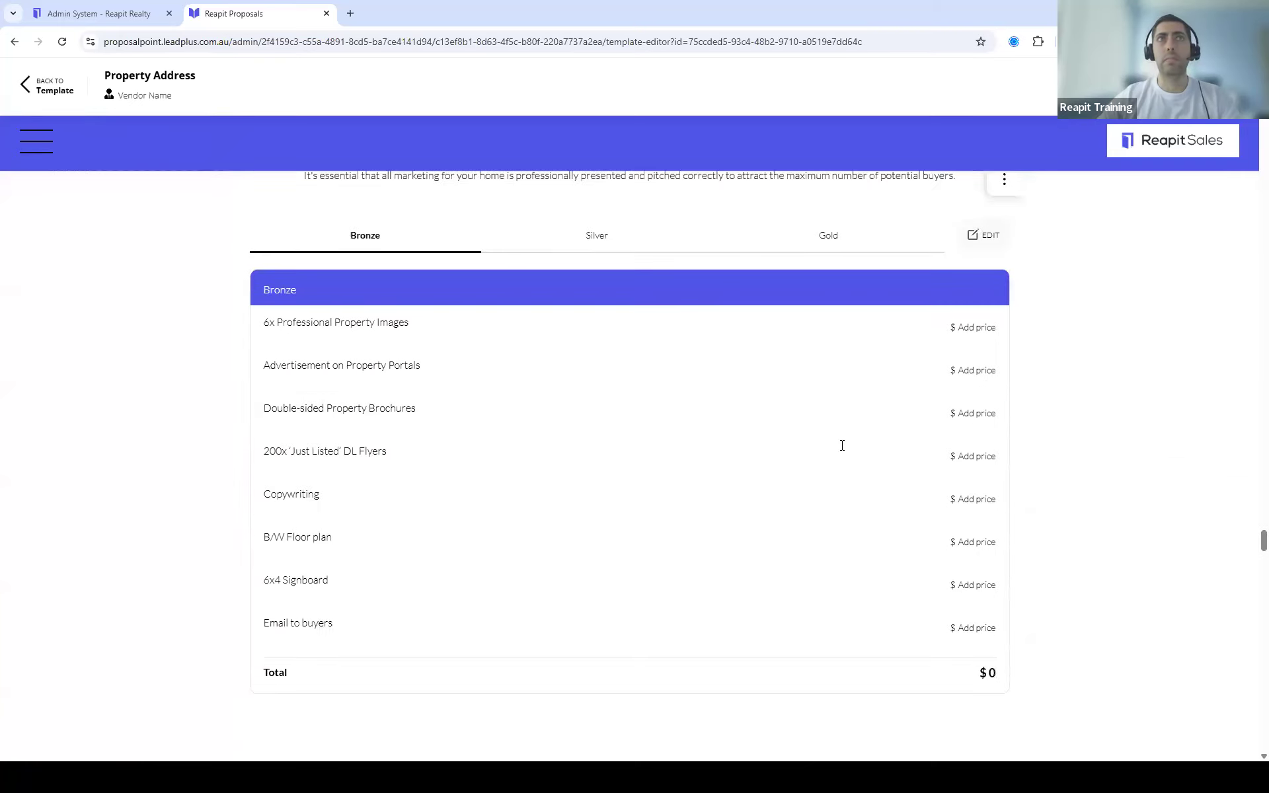
pyautogui.scroll(1, 526, 401)
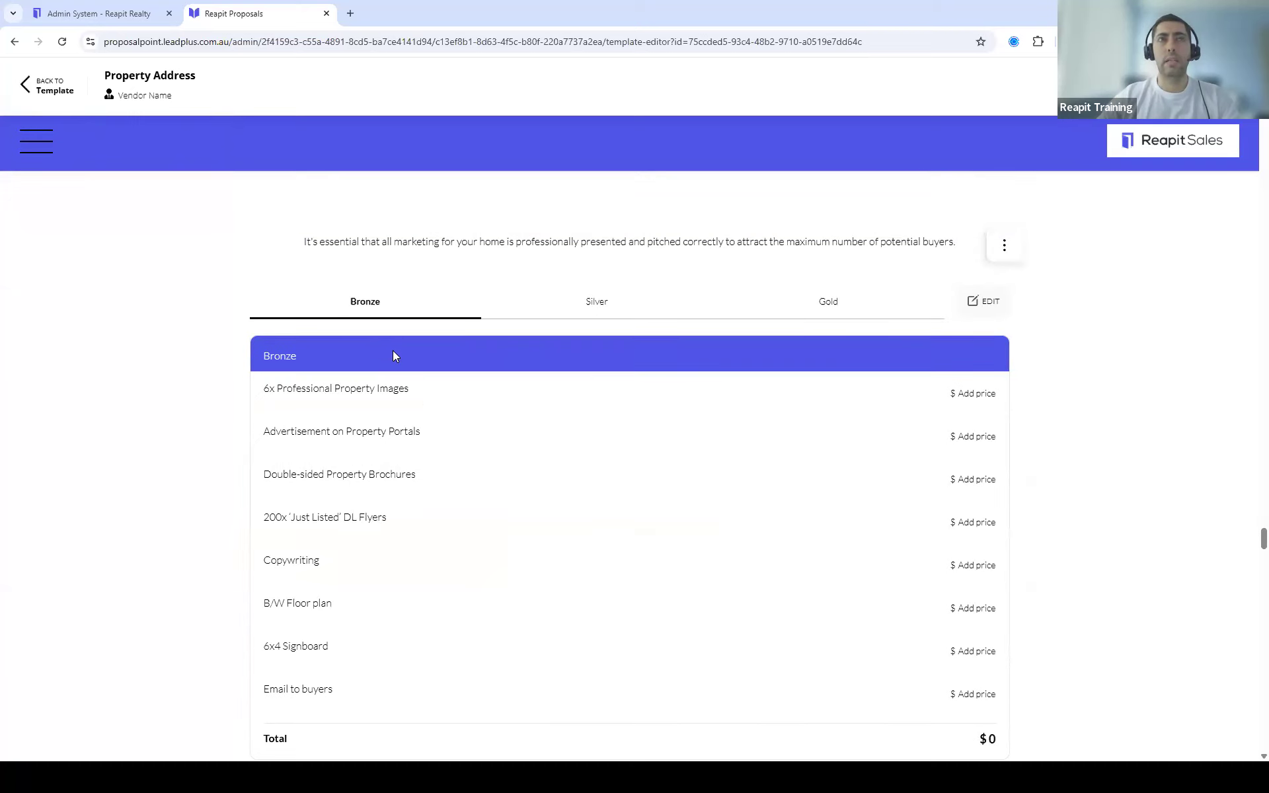
pyautogui.scroll(1, 544, 427)
pyautogui.scroll(-1, 547, 419)
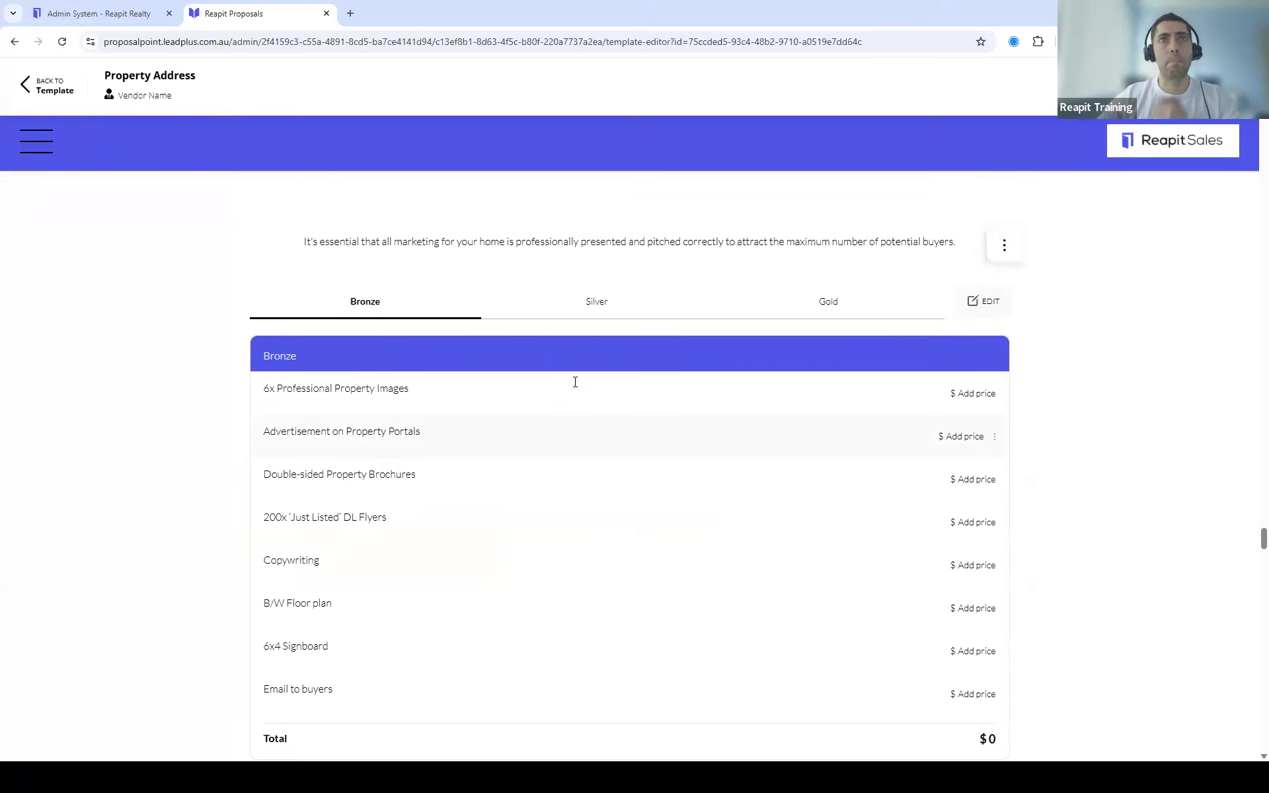
# Step: Look over the Silver package, then return to the Bronze package items
pyautogui.click(675, 316)
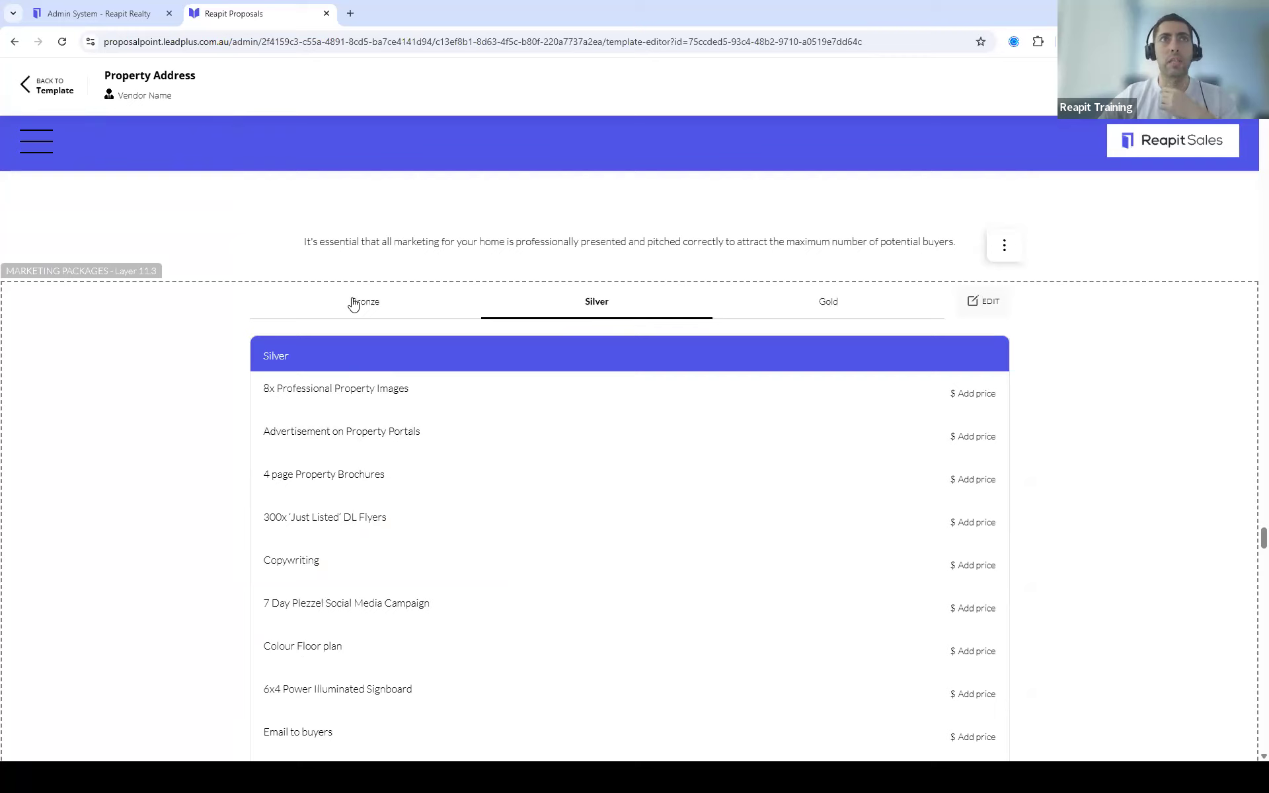
pyautogui.click(386, 312)
pyautogui.scroll(-3, 780, 443)
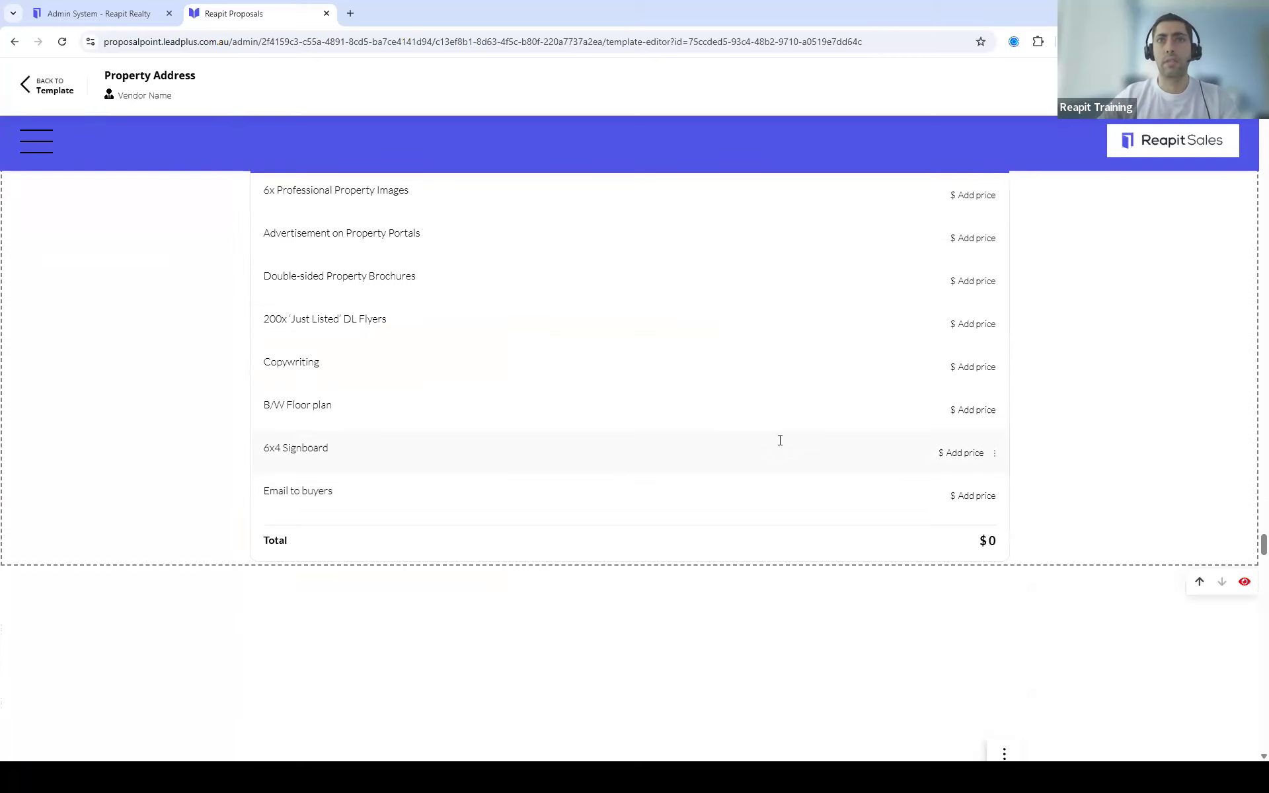
pyautogui.scroll(1, 803, 444)
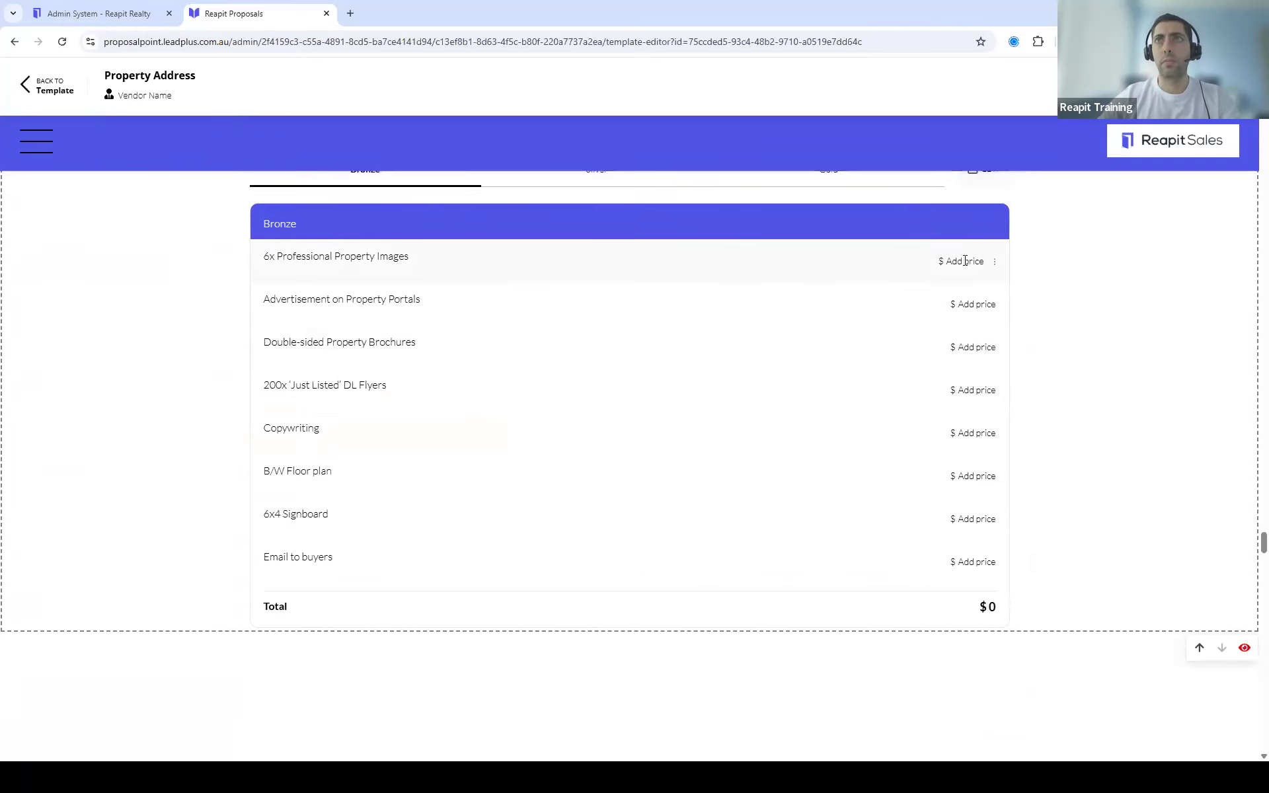
pyautogui.click(981, 263)
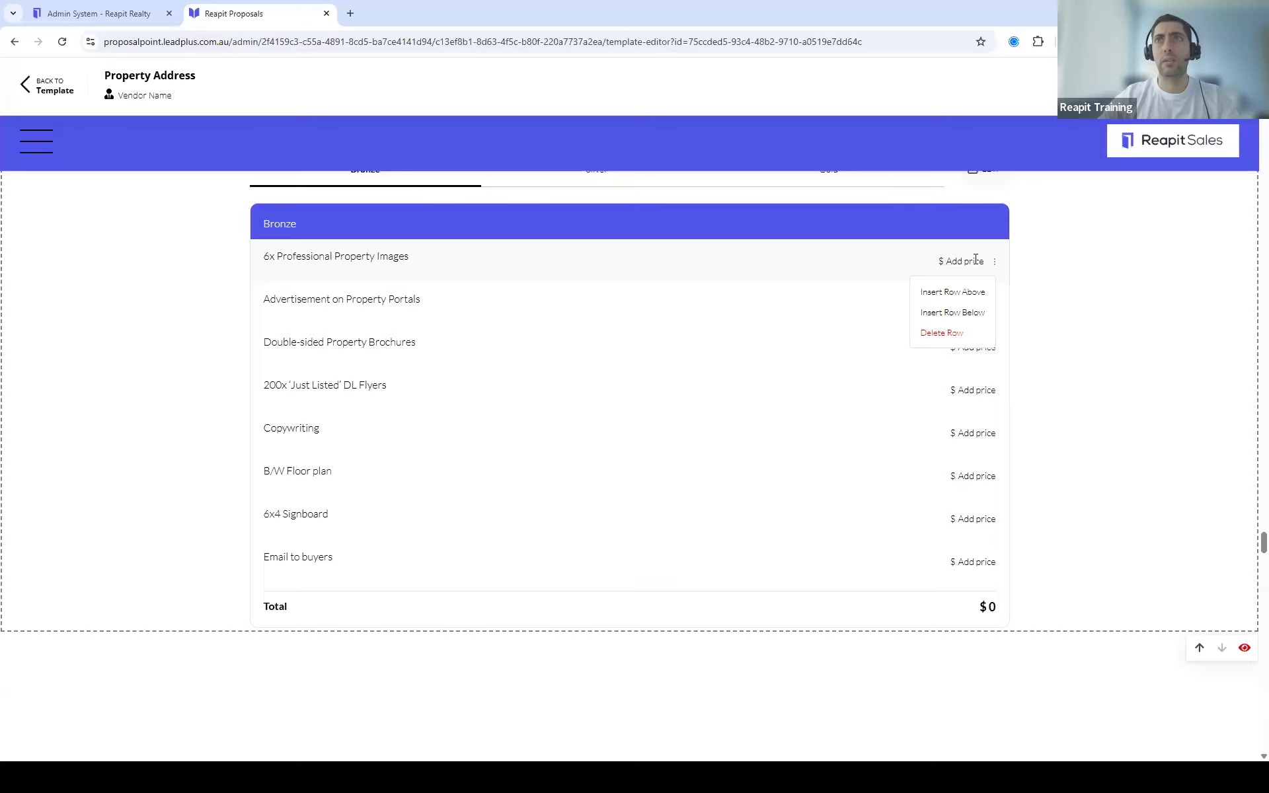
pyautogui.click(967, 262)
# Step: Price 6x Professional Property Images at $500 and delete the Email to buyers row
pyautogui.doubleClick(948, 261)
pyautogui.moveTo(947, 260); pyautogui.dragTo(984, 264)
pyautogui.click(948, 260)
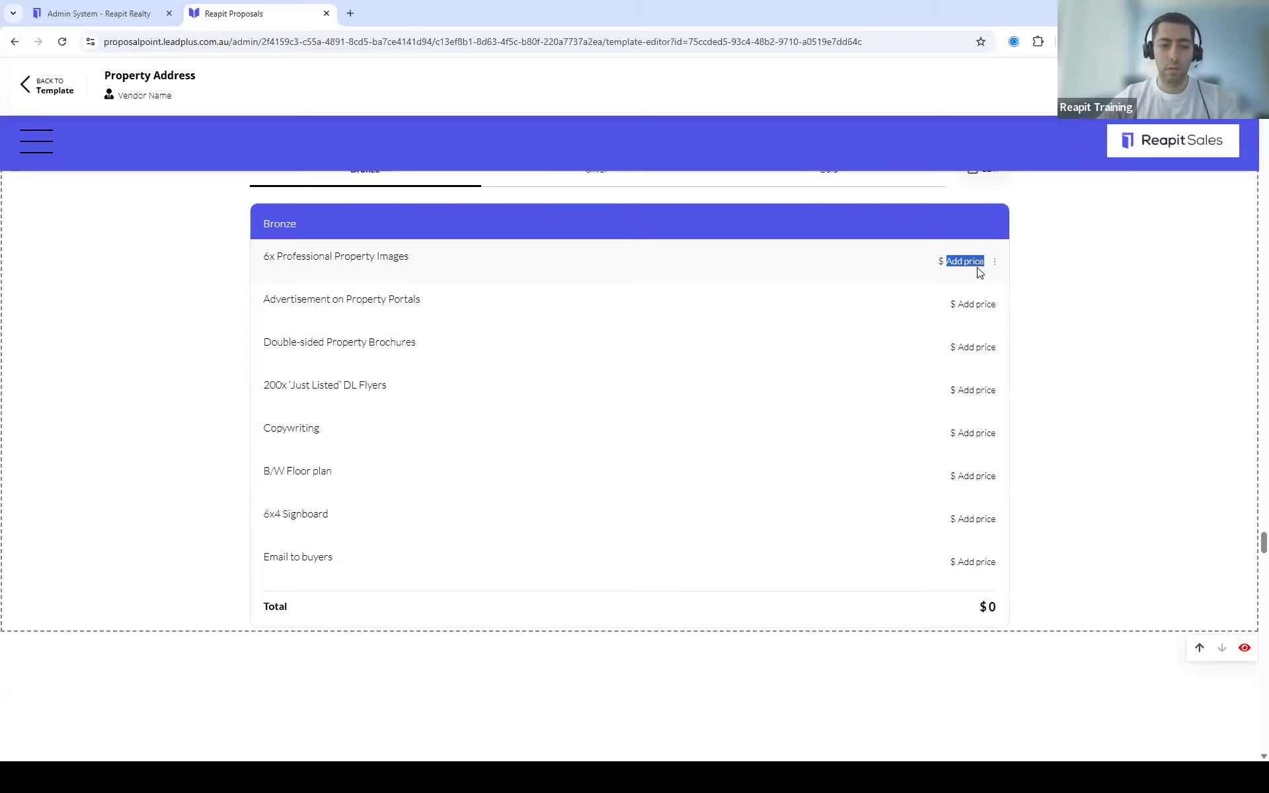
pyautogui.press('BackSpace')
pyautogui.write('500')
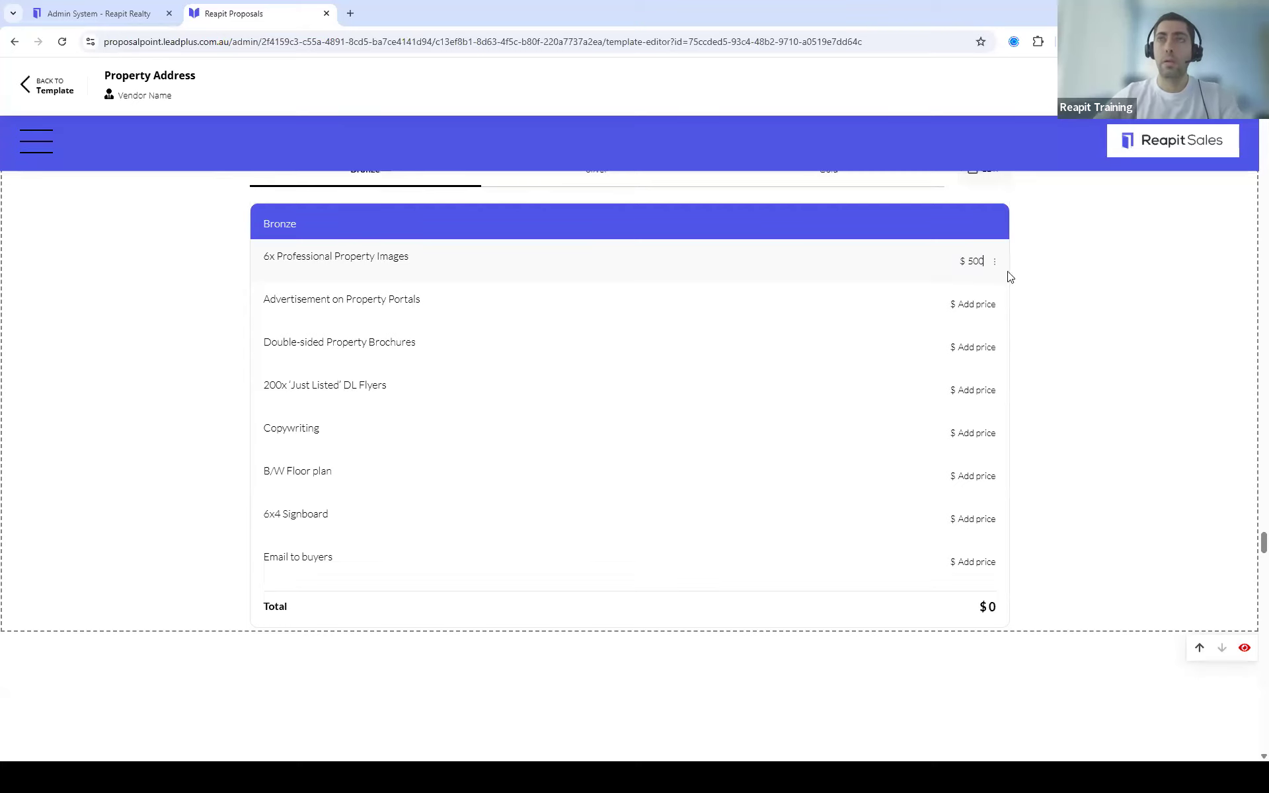
pyautogui.click(1048, 289)
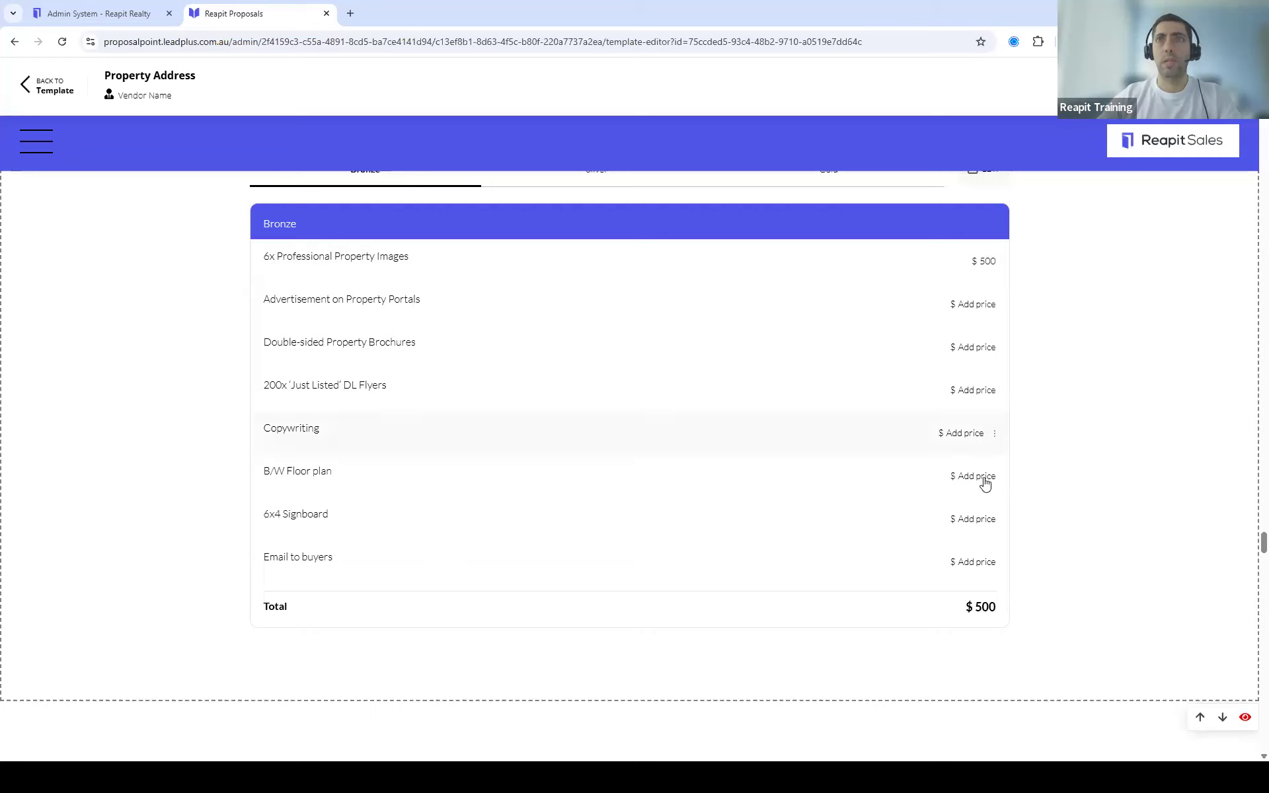
pyautogui.click(994, 567)
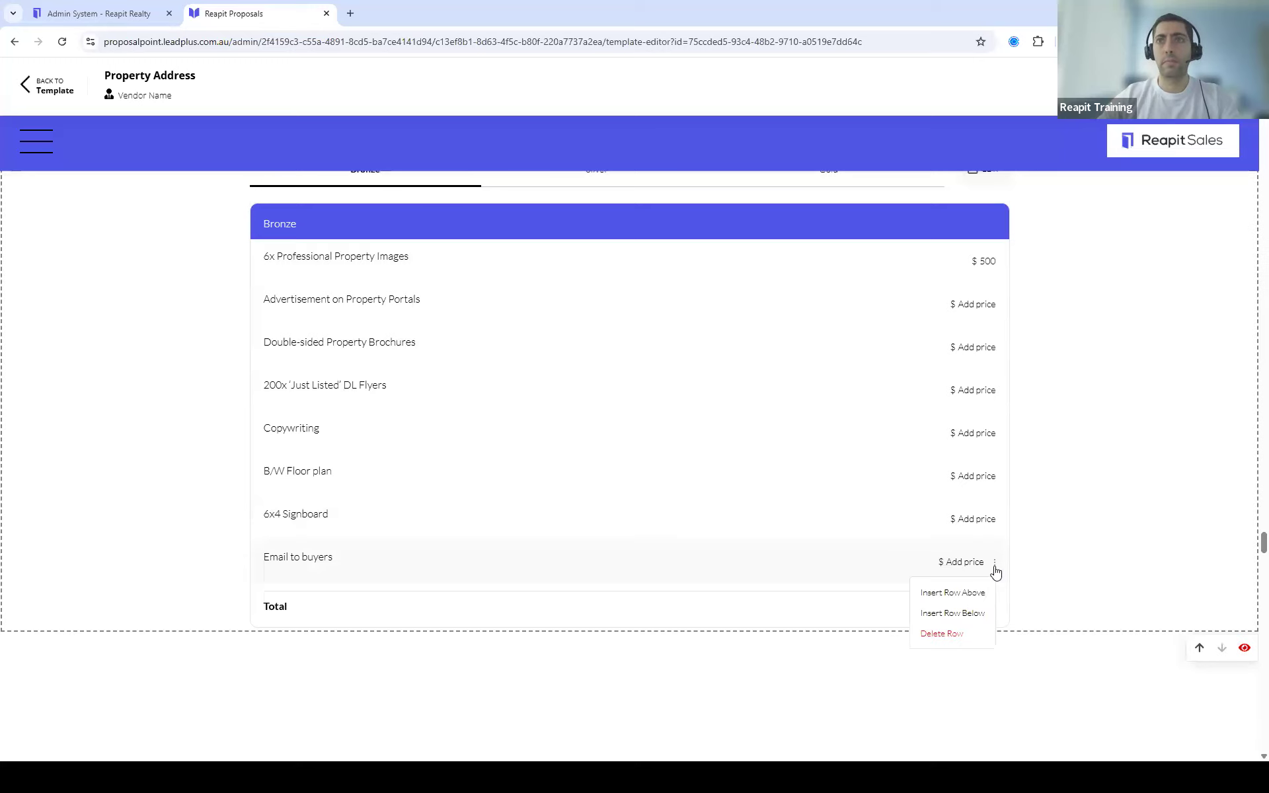
pyautogui.click(956, 636)
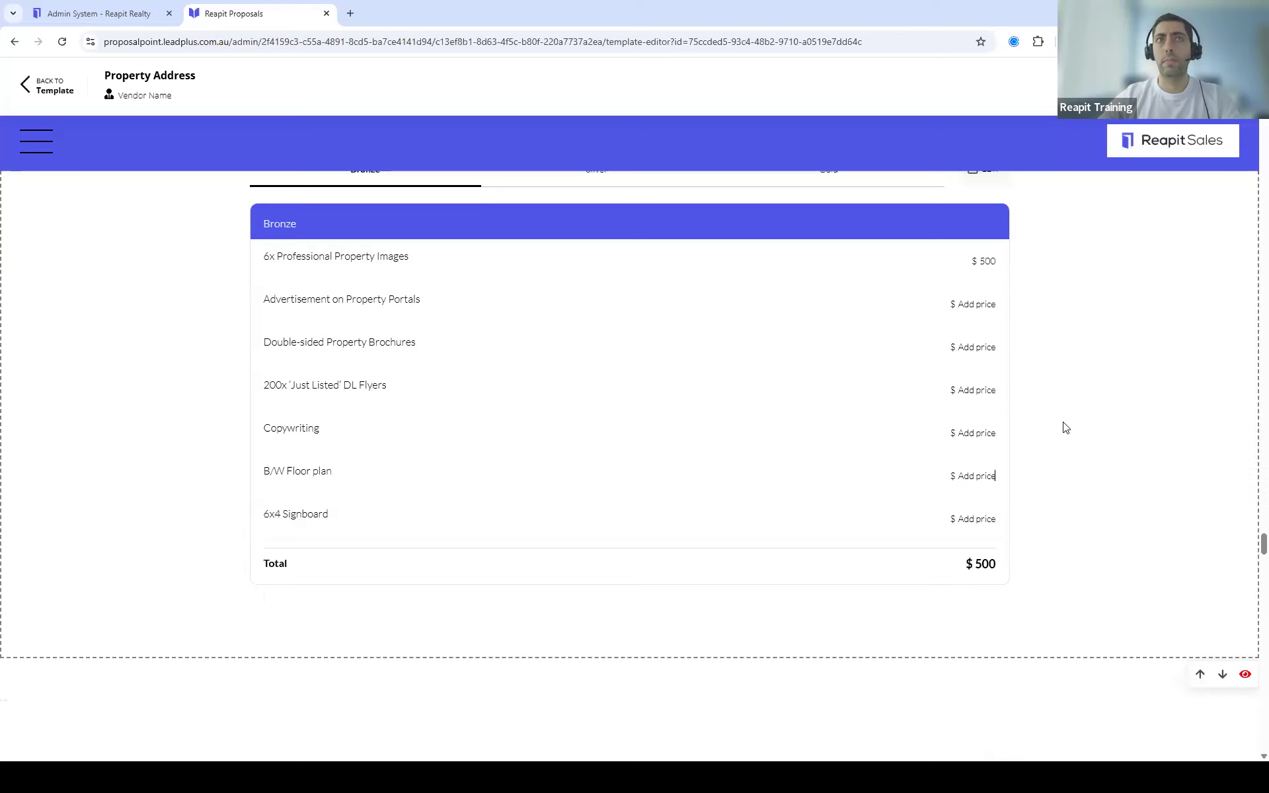
# Step: Toggle Useful Documents visible and back to hidden, then bring up the section list
pyautogui.scroll(3, 1015, 424)
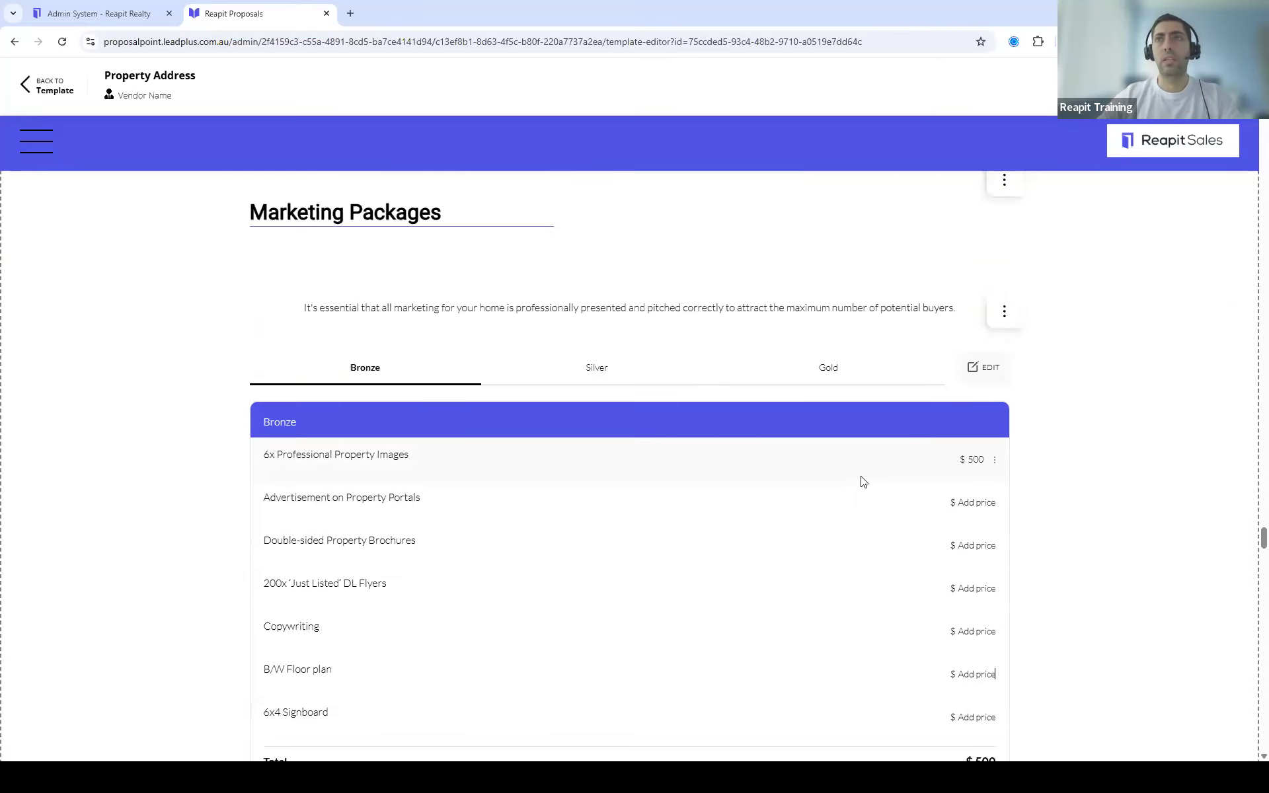
pyautogui.scroll(-2, 864, 459)
pyautogui.scroll(1, 864, 462)
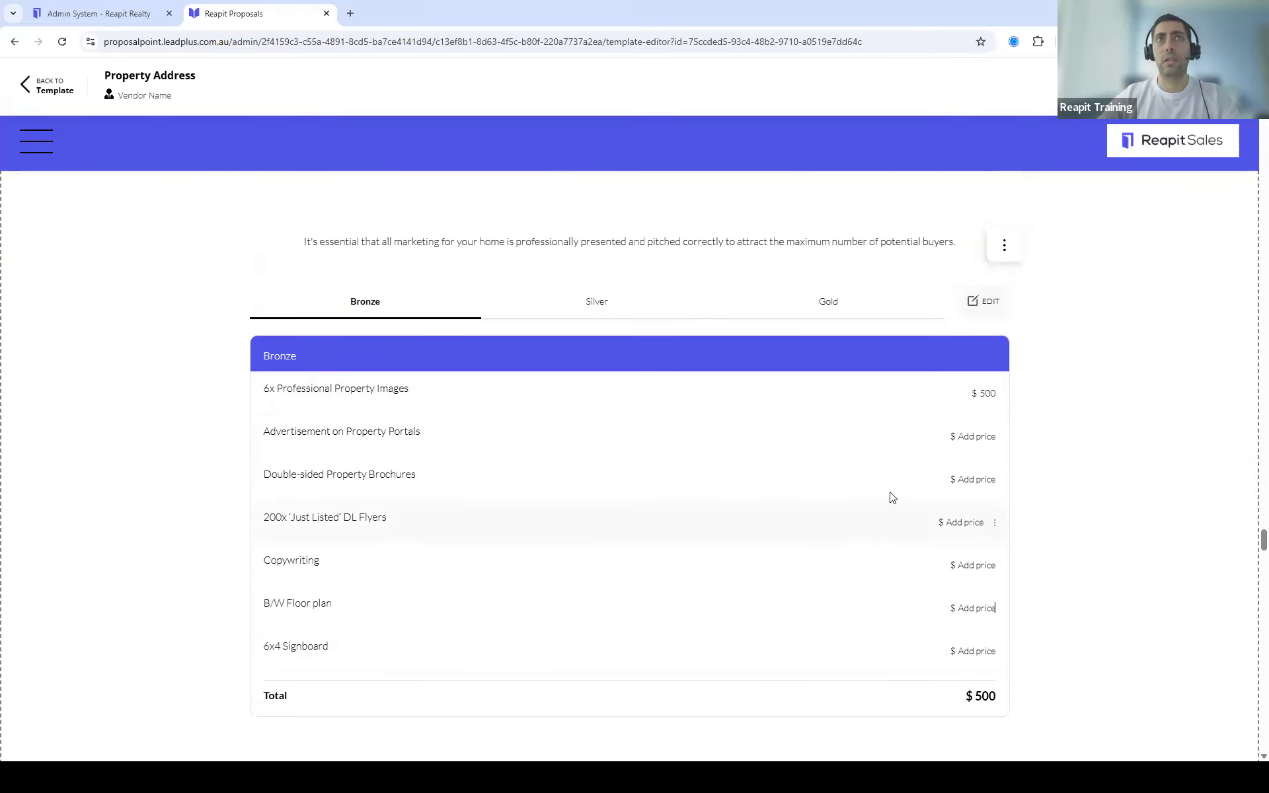
pyautogui.scroll(-2, 890, 499)
pyautogui.scroll(-6, 889, 493)
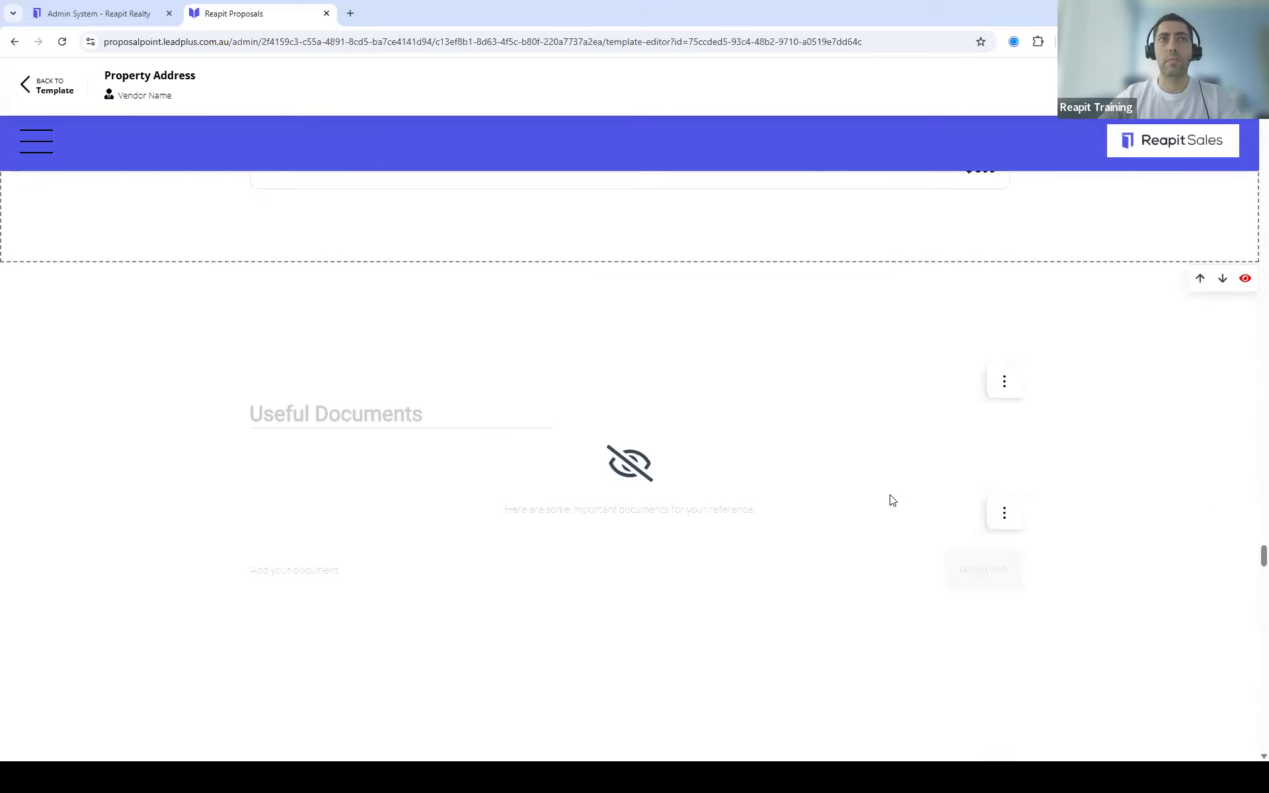
pyautogui.scroll(-2, 892, 497)
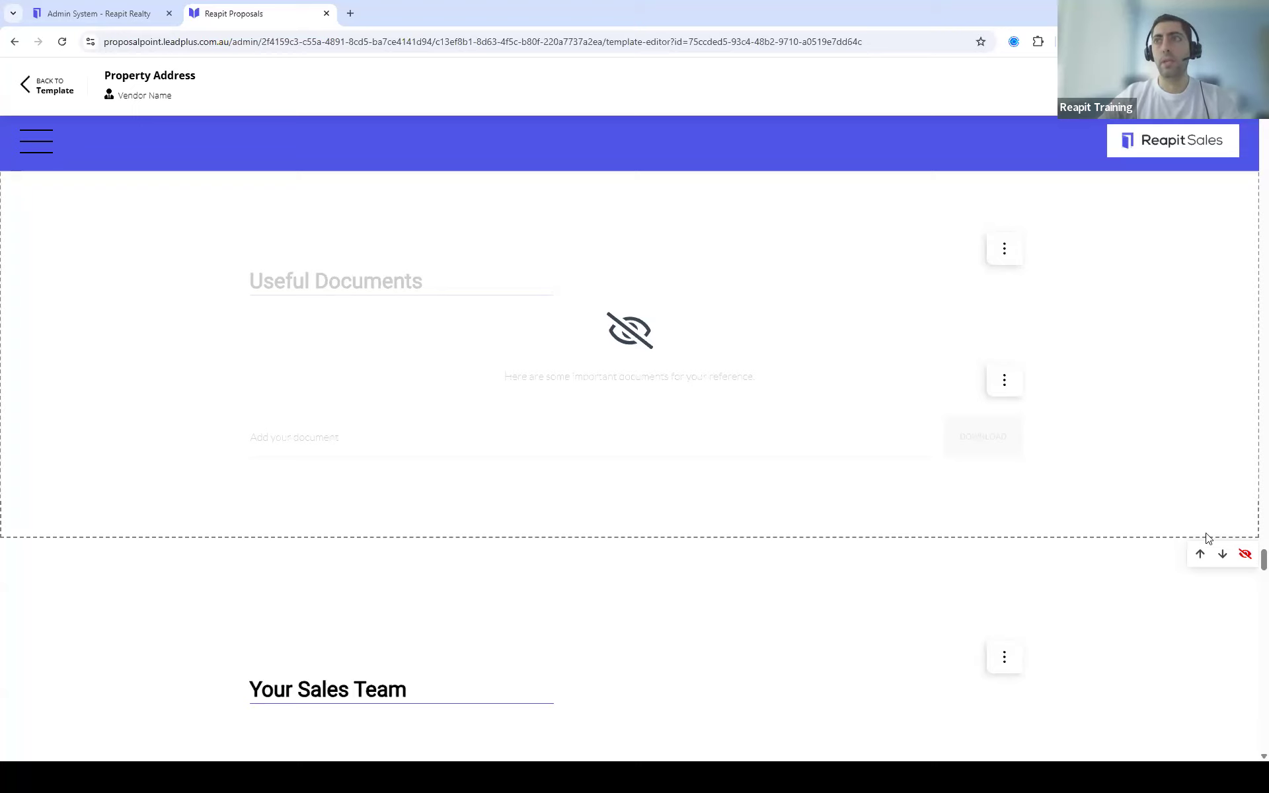
pyautogui.click(1245, 558)
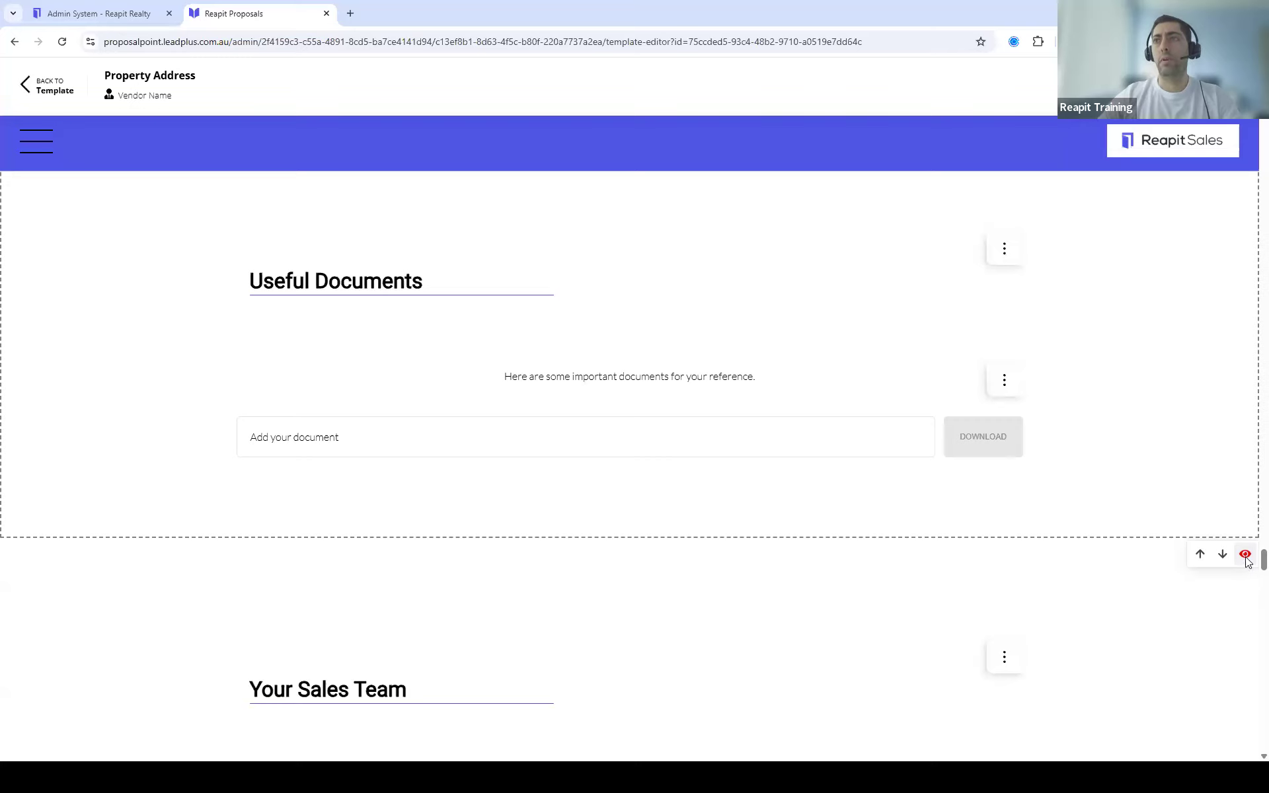
pyautogui.click(1245, 555)
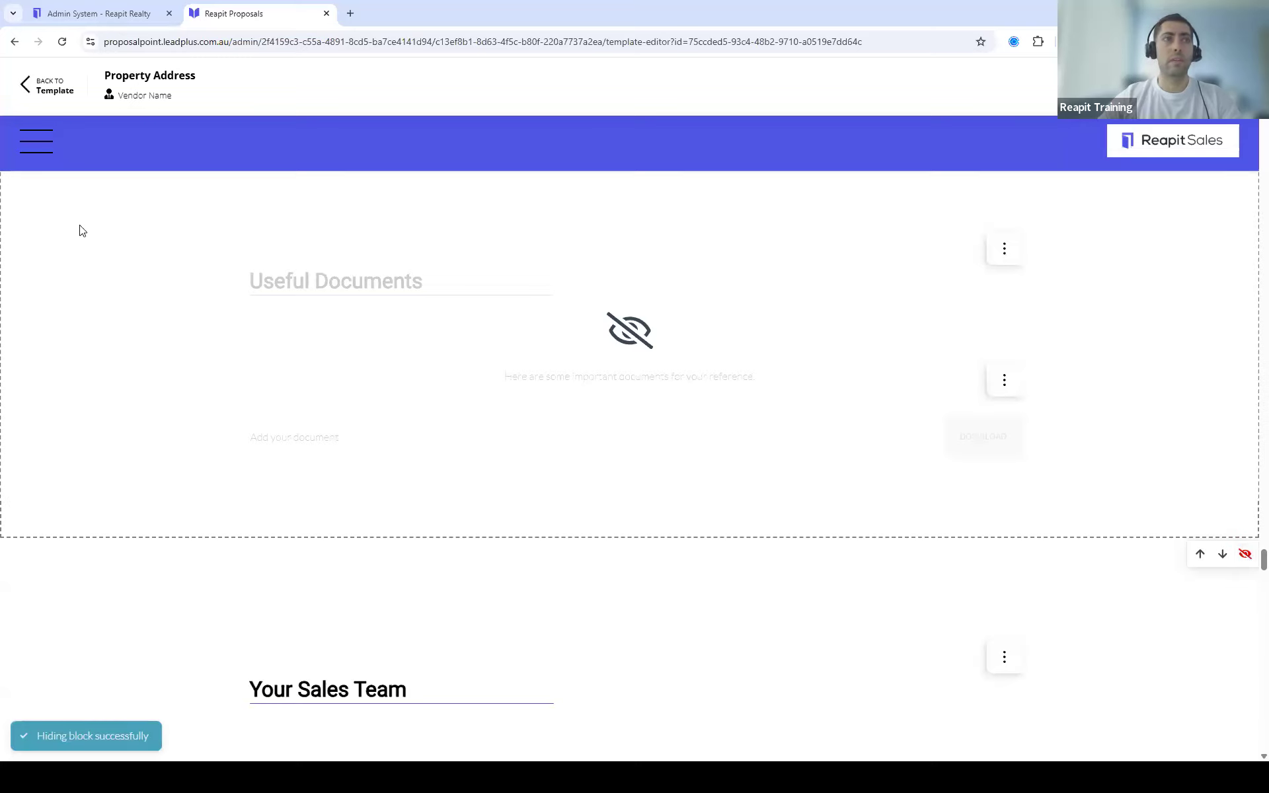
pyautogui.click(26, 149)
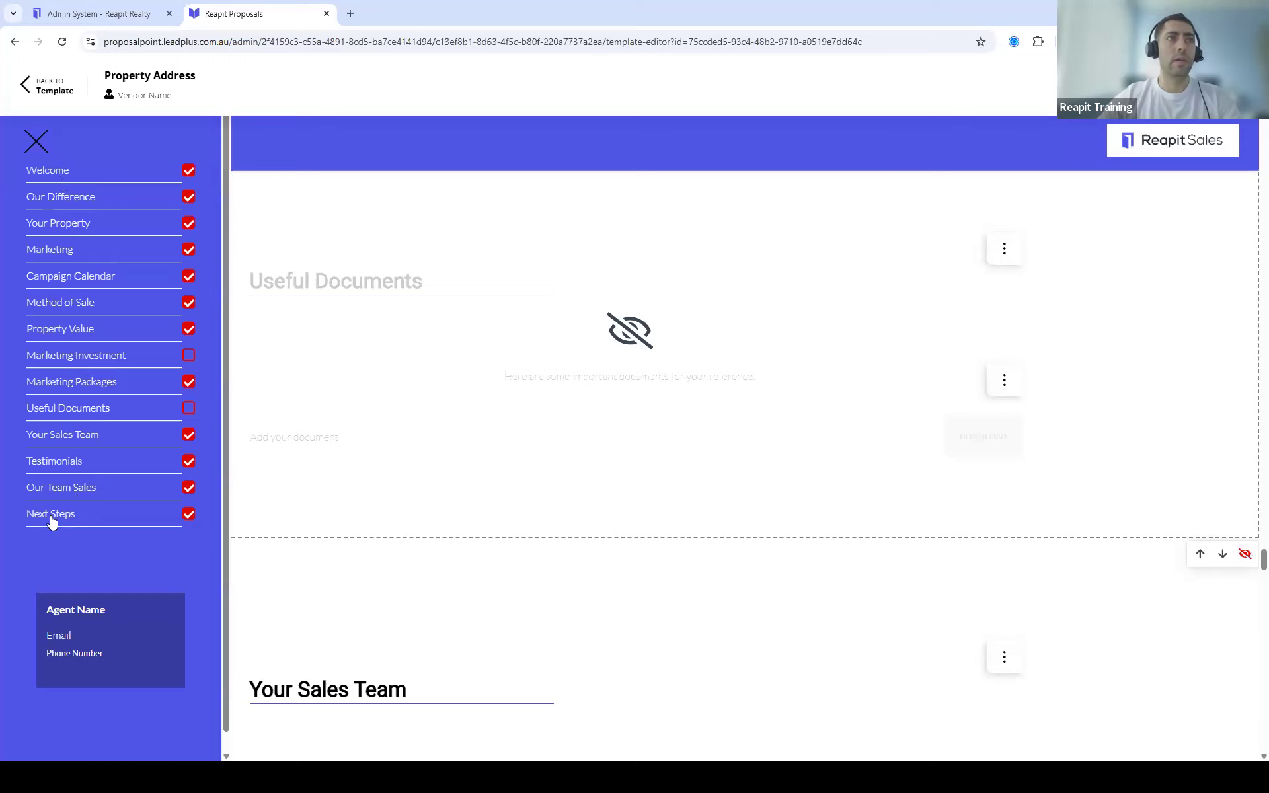
# Step: Untick Our Team Sales in the section list and scroll to see it greyed out below Testimonials
pyautogui.scroll(-1, 63, 468)
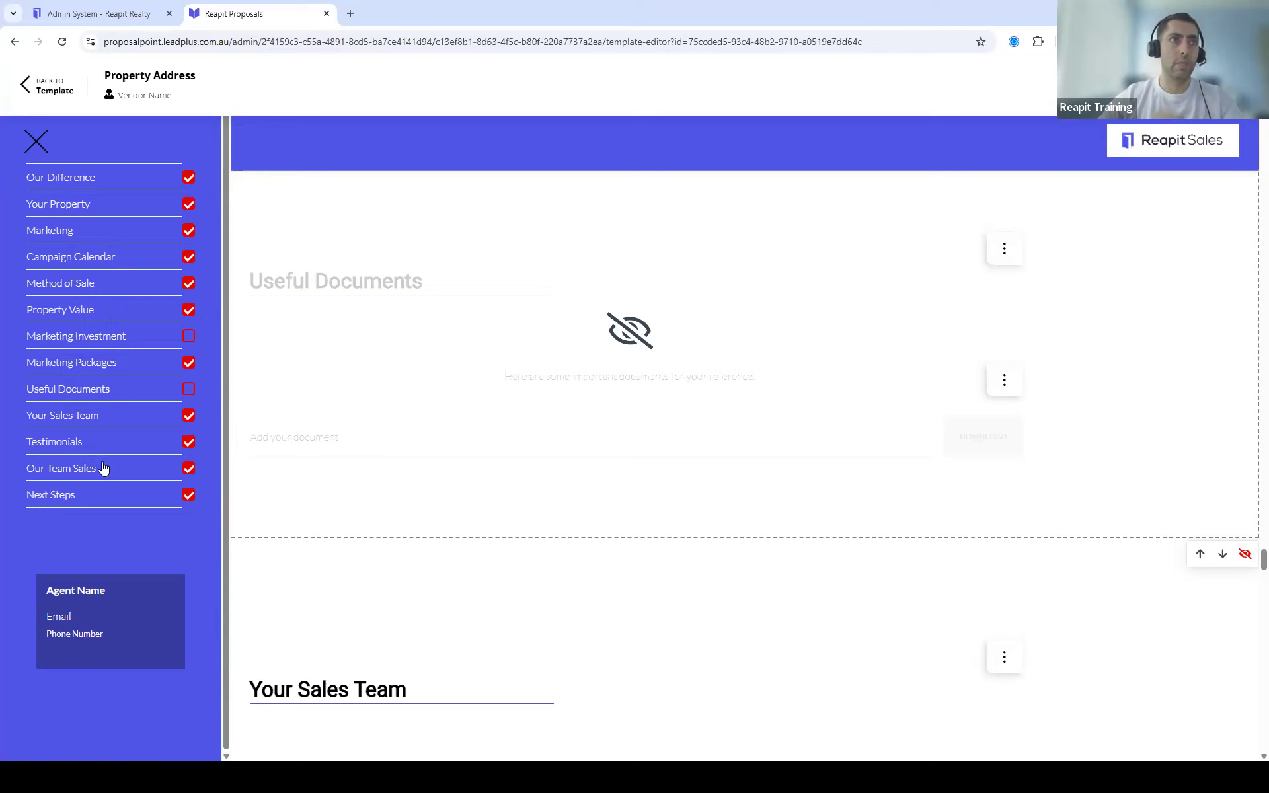
pyautogui.click(189, 469)
pyautogui.scroll(-5, 674, 440)
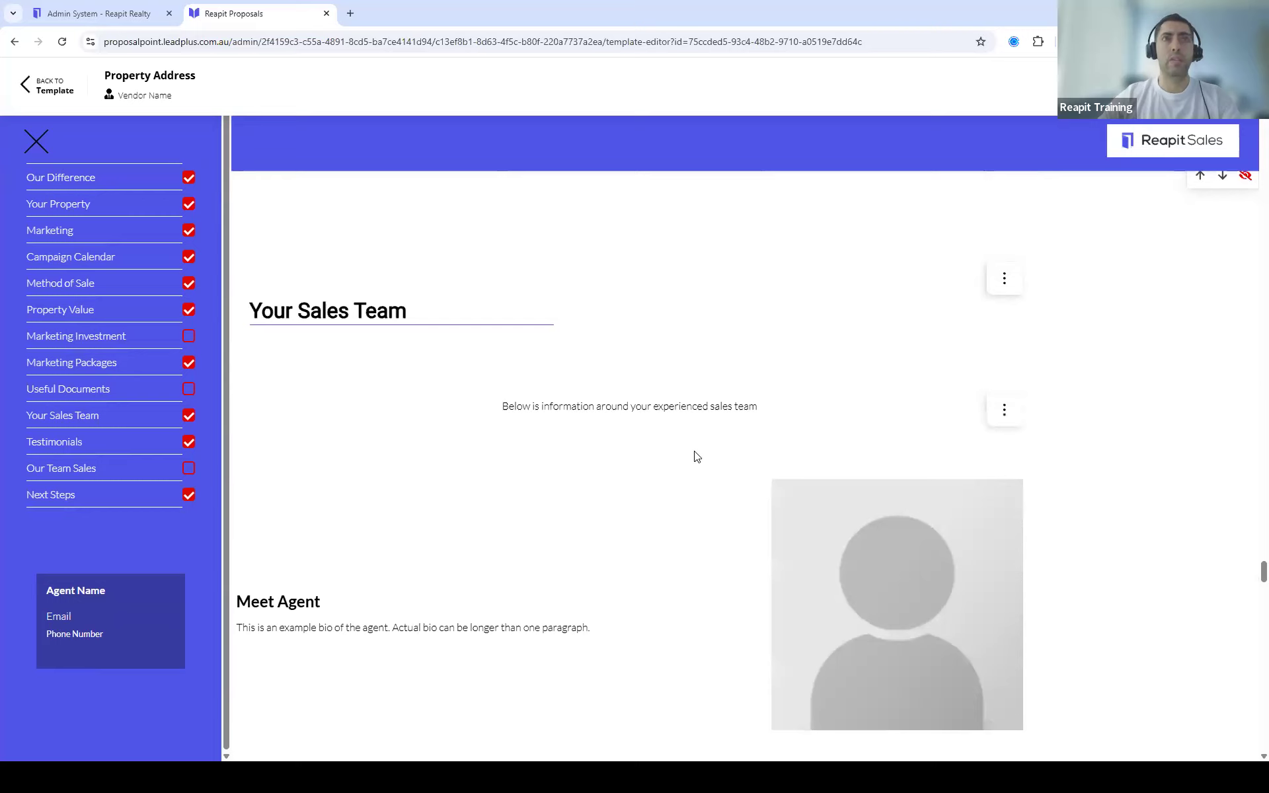
pyautogui.scroll(-13, 696, 456)
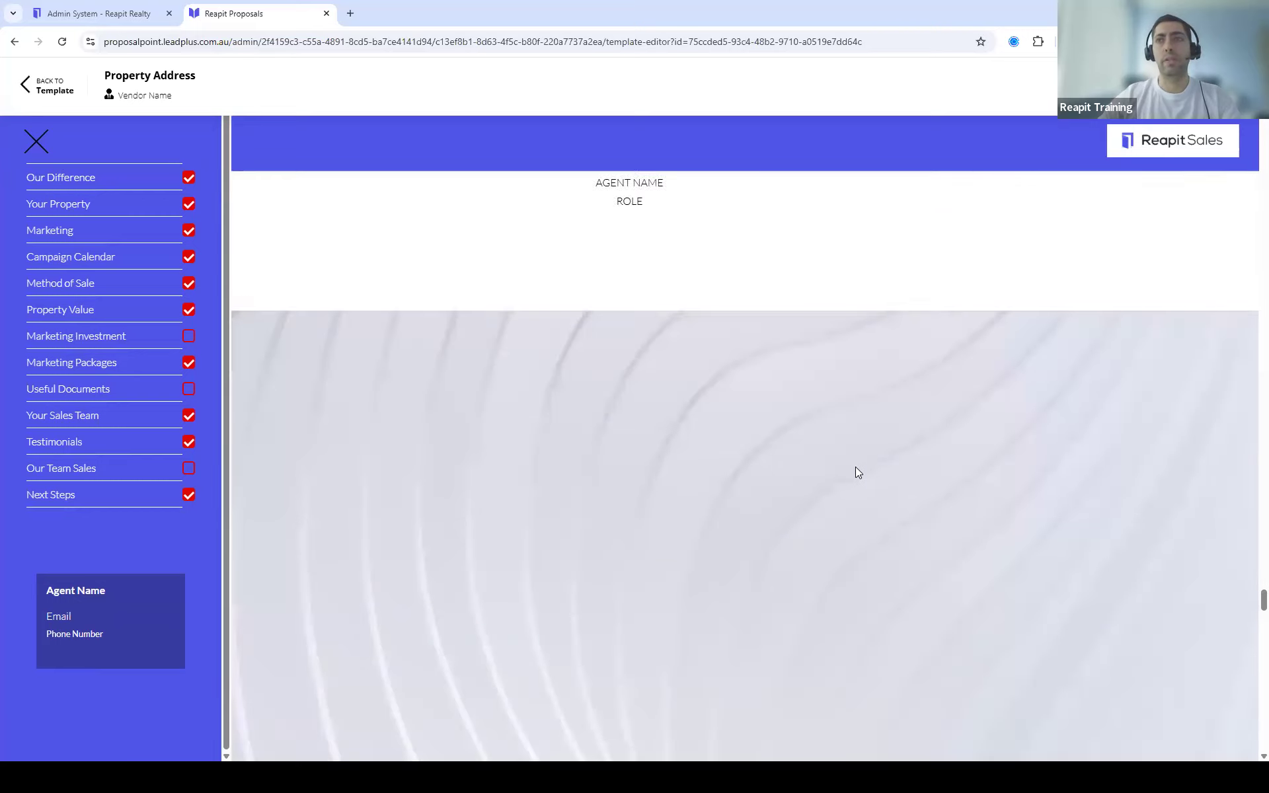
pyautogui.scroll(-12, 853, 468)
pyautogui.scroll(-6, 845, 473)
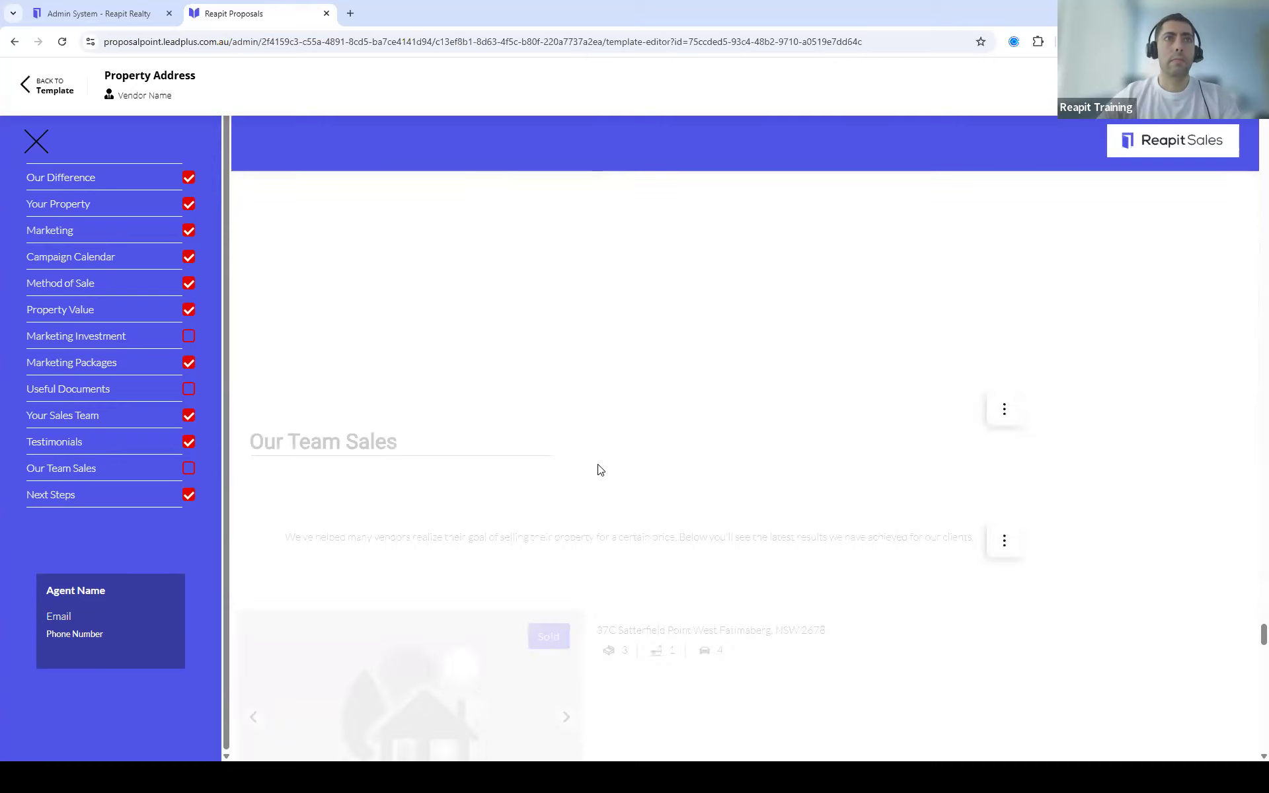
pyautogui.scroll(-4, 762, 470)
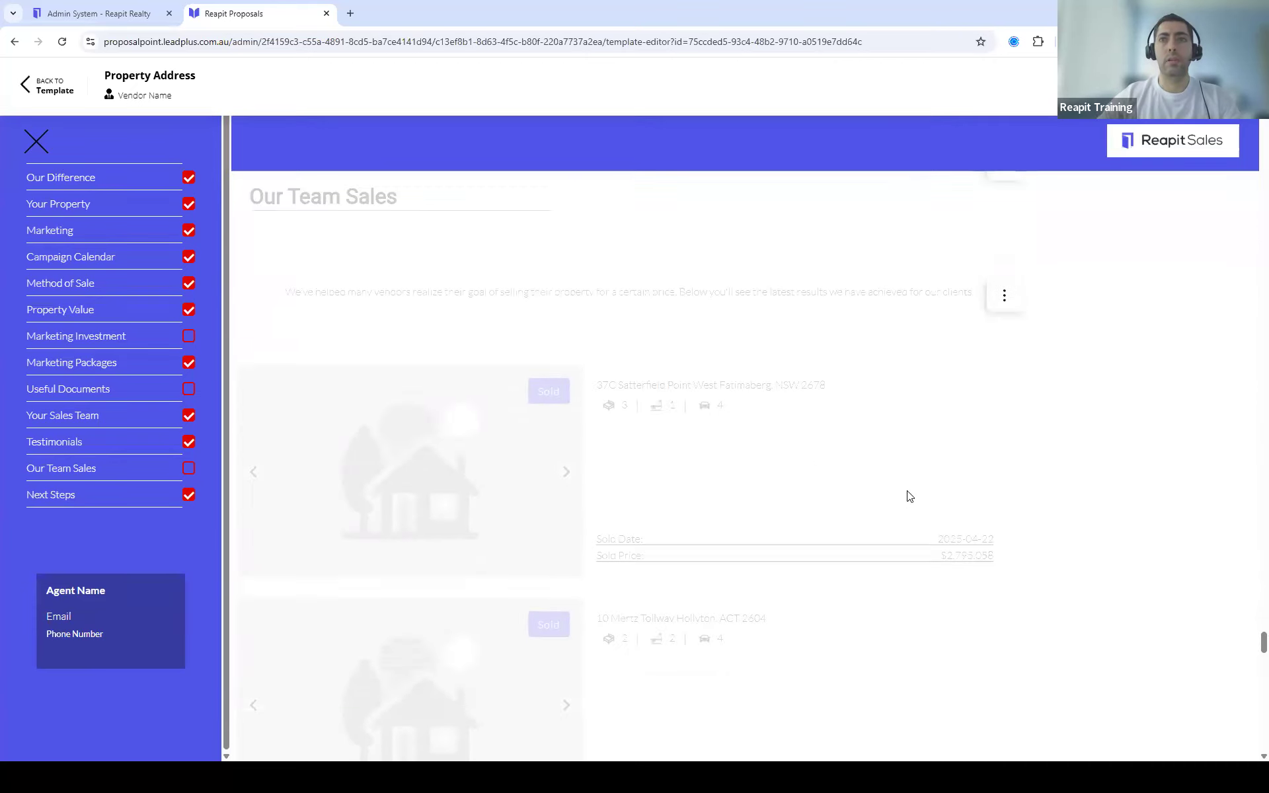
pyautogui.scroll(-2, 910, 495)
pyautogui.scroll(6, 895, 490)
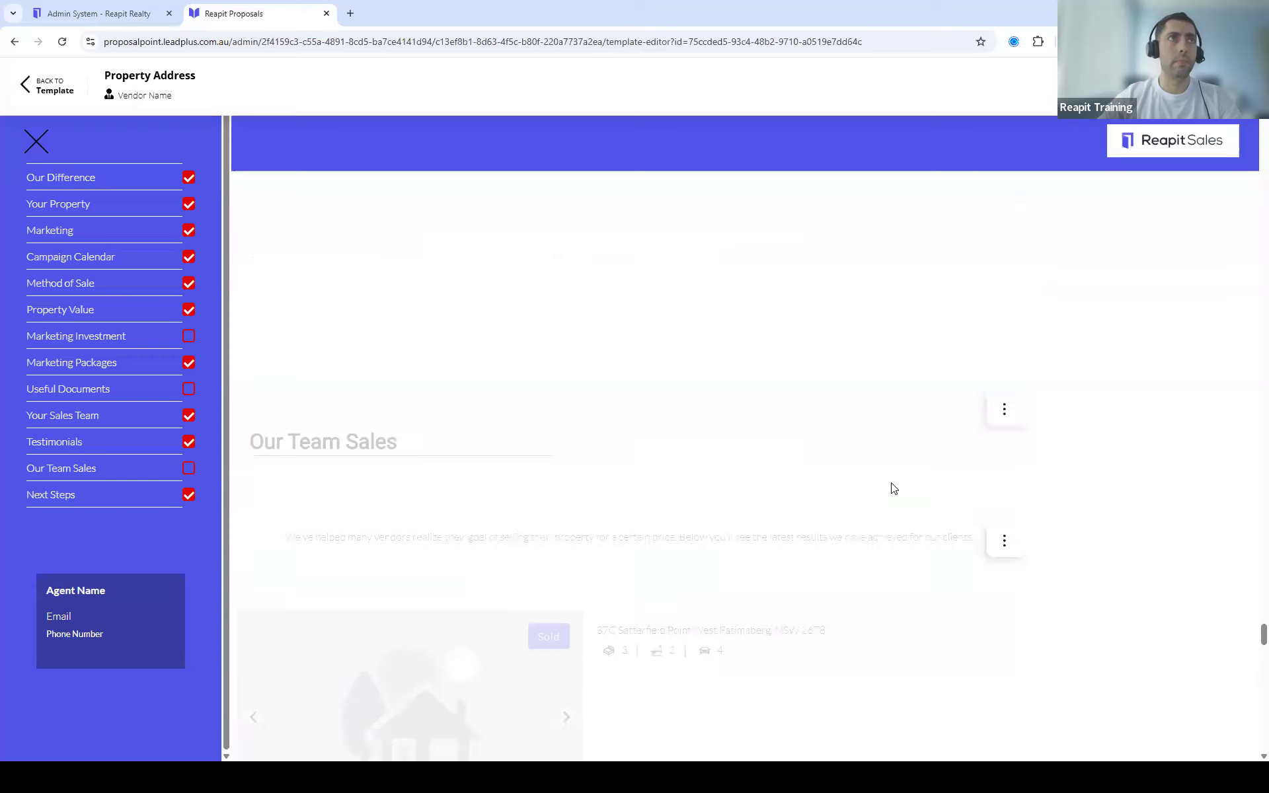
pyautogui.scroll(3, 893, 489)
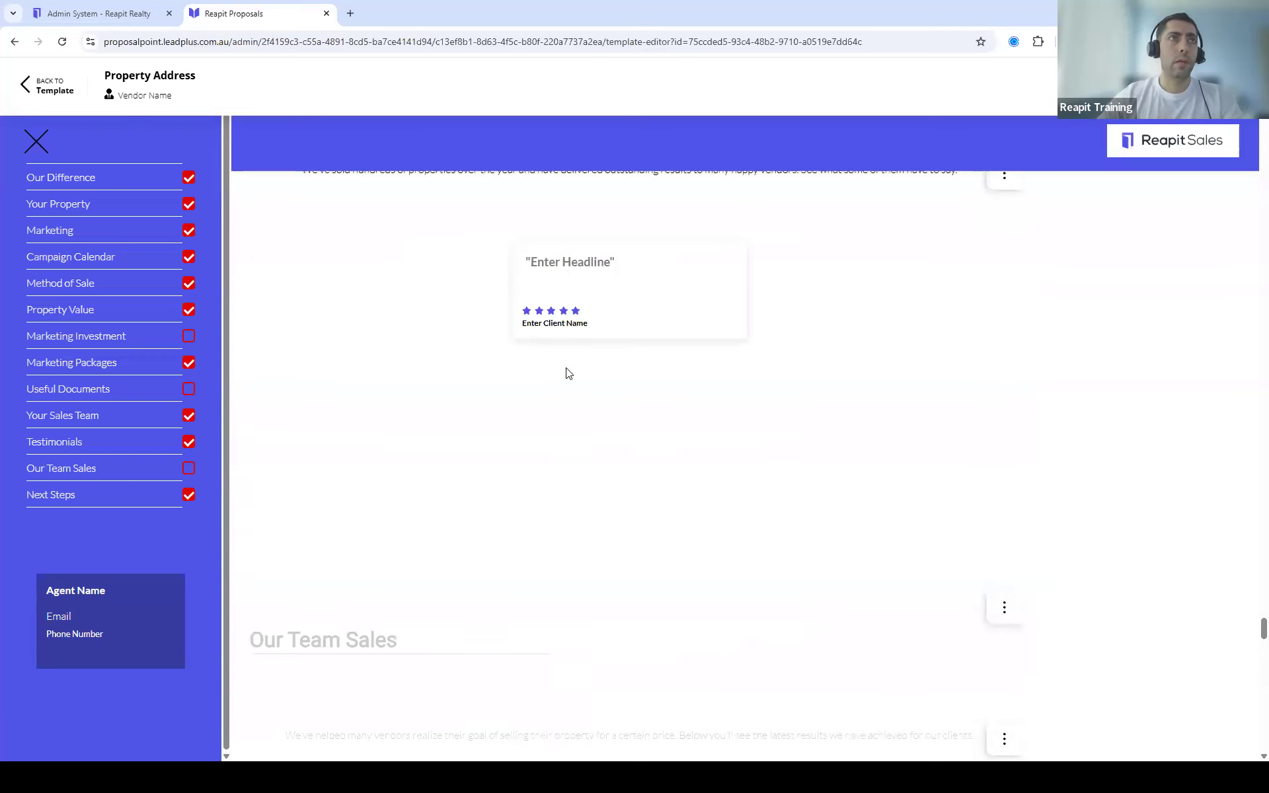
pyautogui.scroll(4, 431, 411)
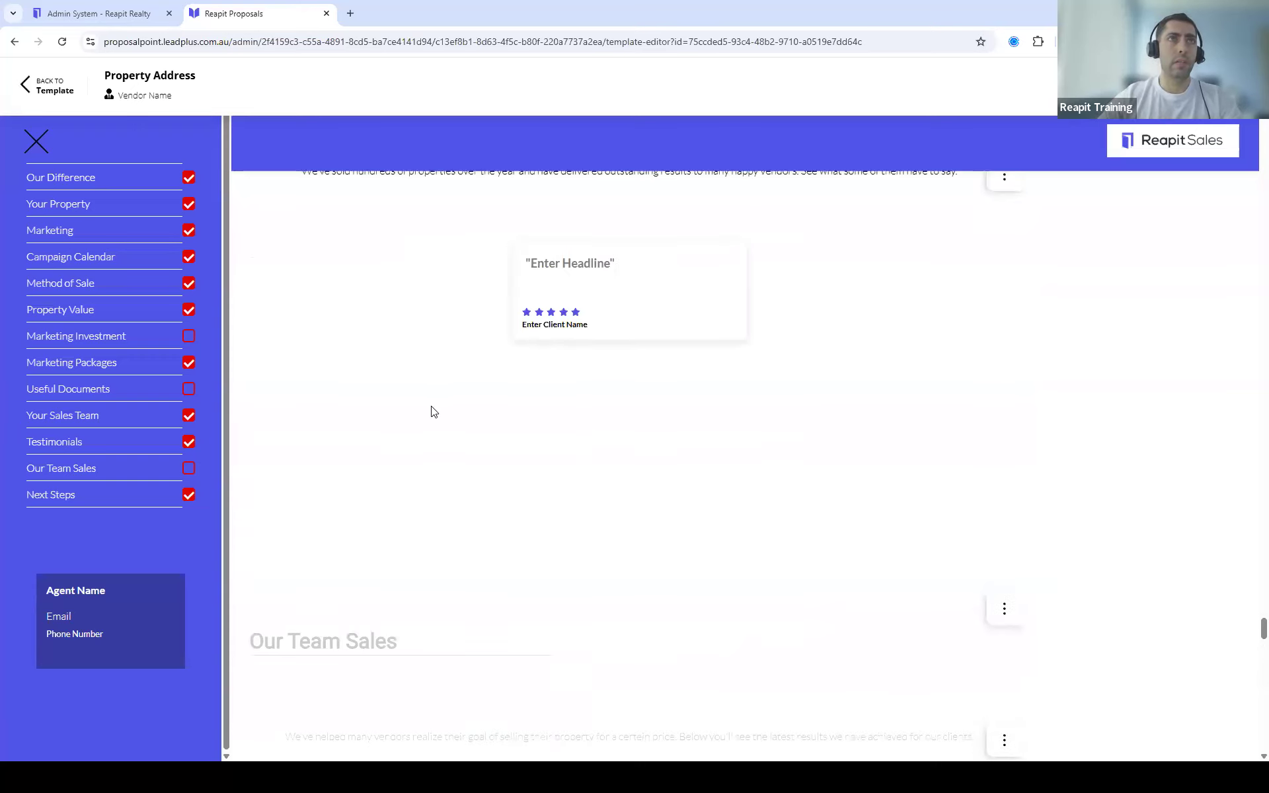
pyautogui.scroll(3, 377, 490)
# Step: Change the Testimonials heading to 'Our Testimonials' and check the section list shows it
pyautogui.click(456, 603)
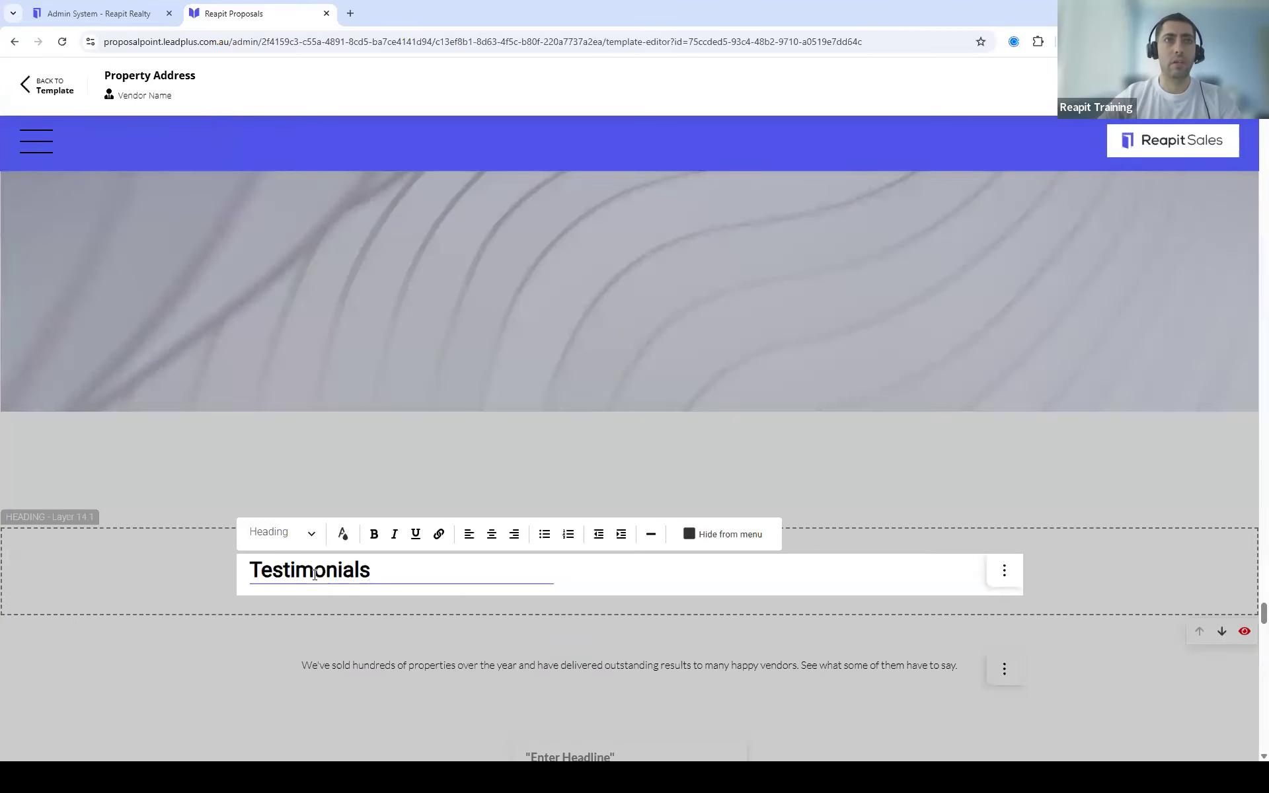
pyautogui.moveTo(370, 571); pyautogui.dragTo(294, 573)
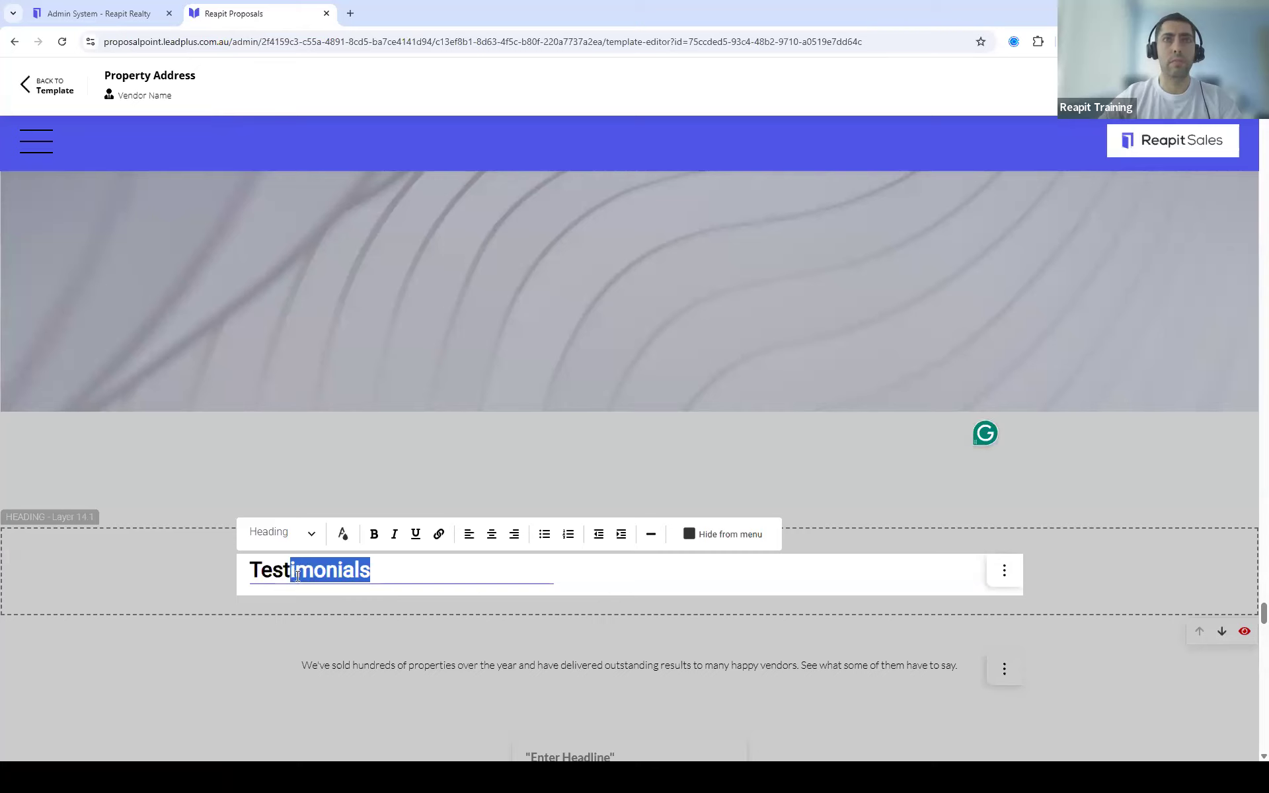
pyautogui.click(545, 576)
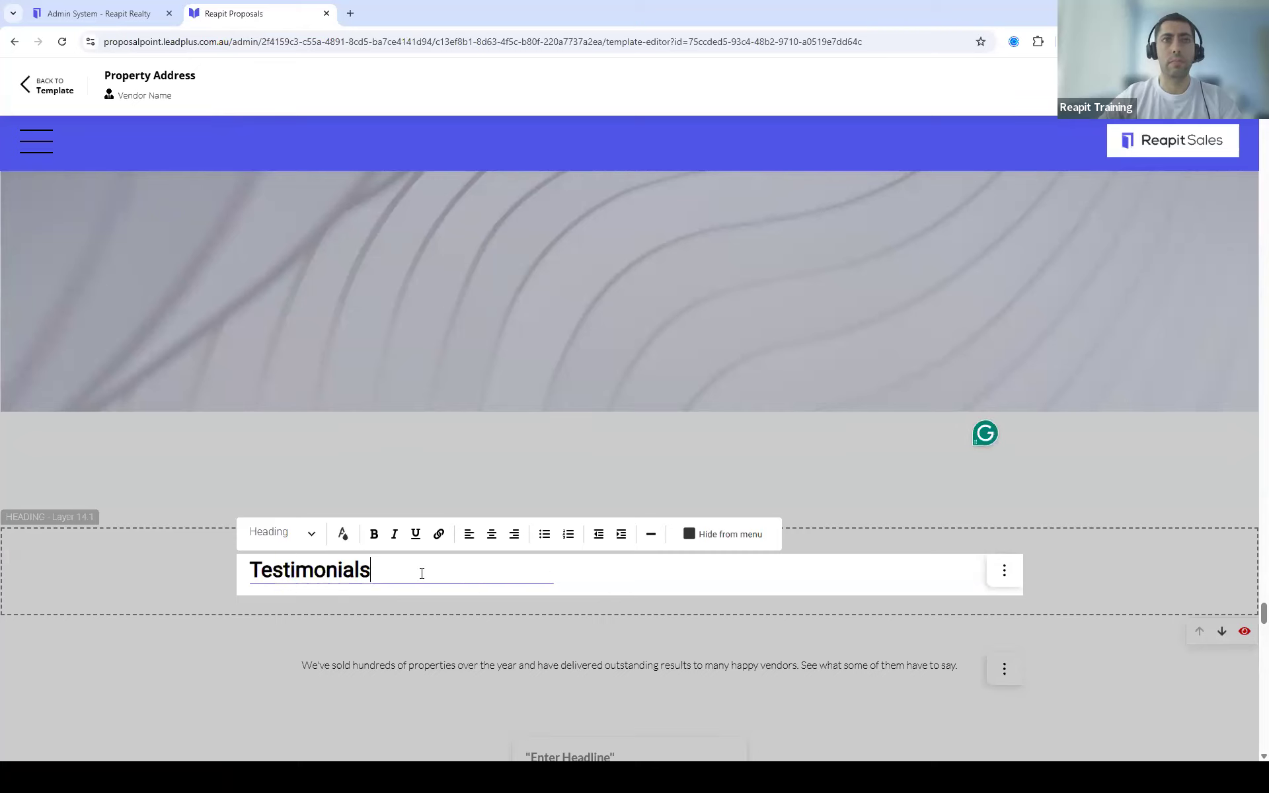
pyautogui.click(251, 570)
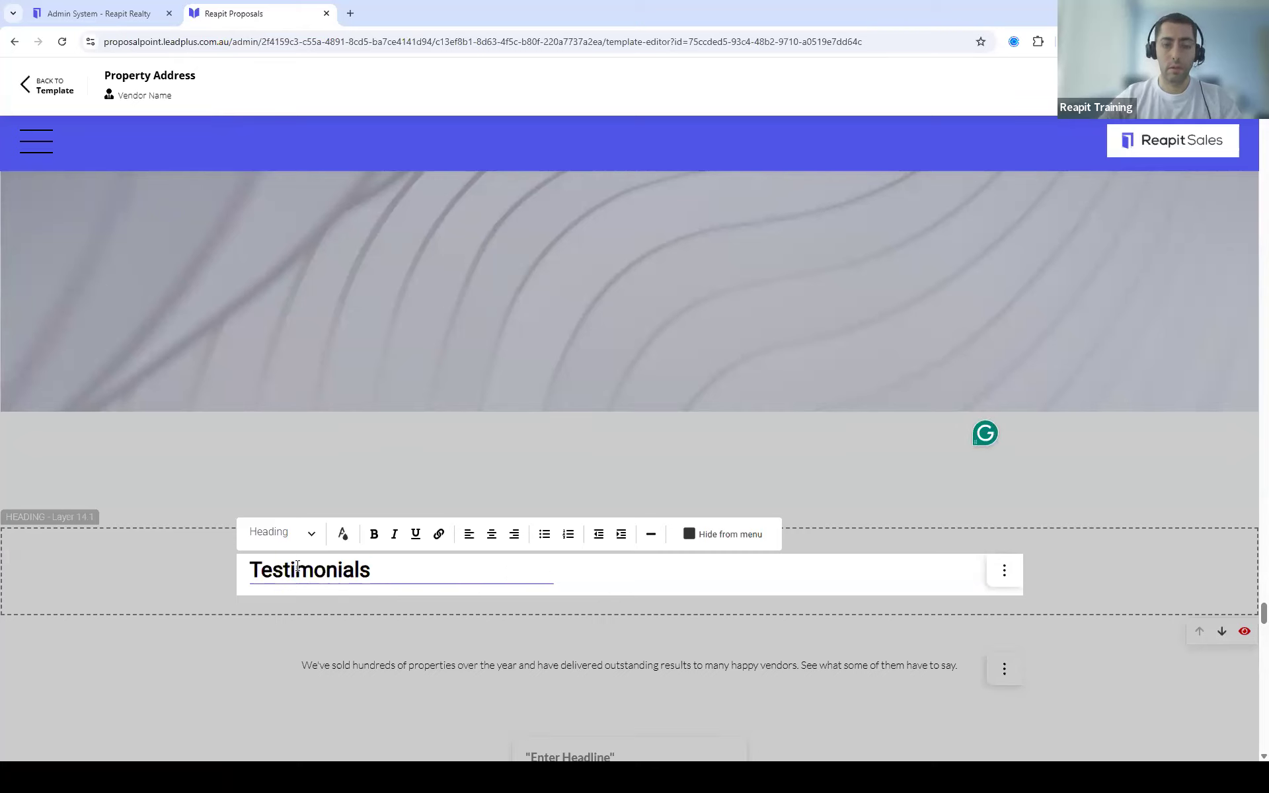
pyautogui.write('Our')
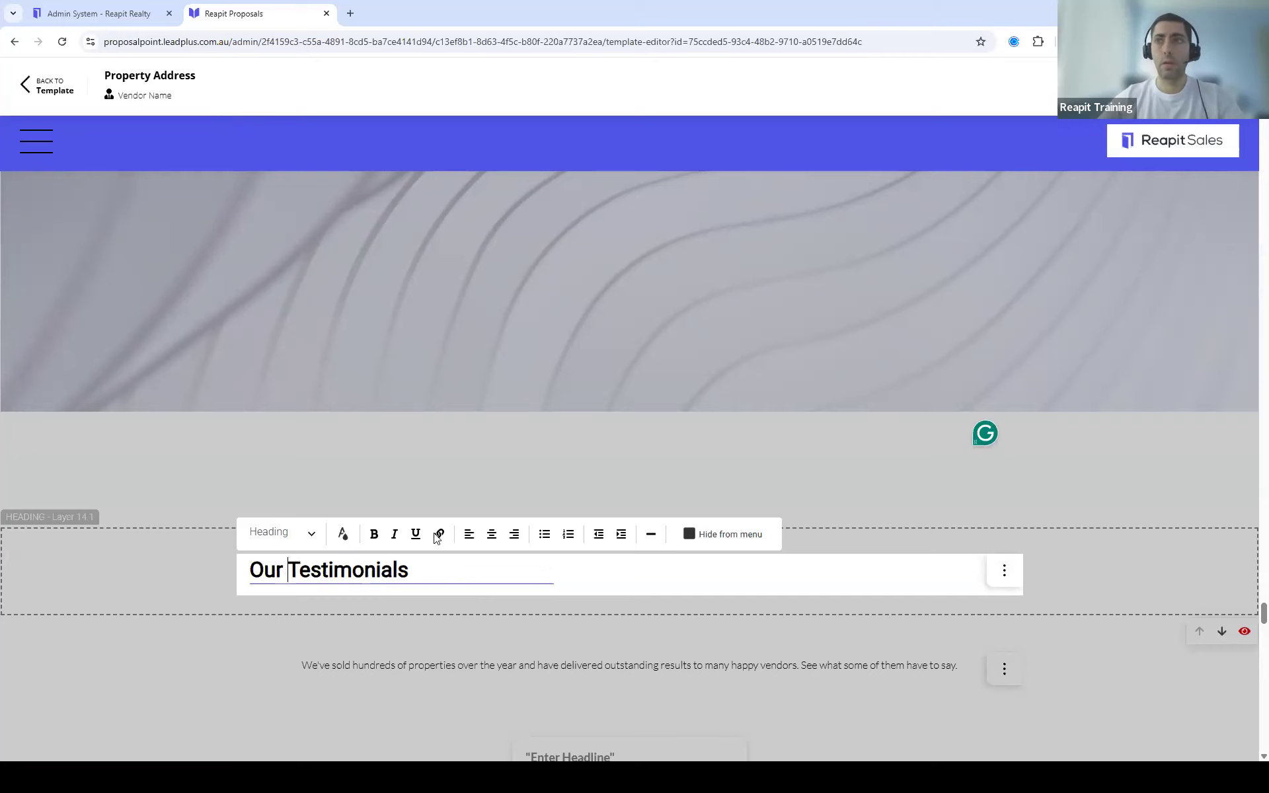
pyautogui.click(952, 487)
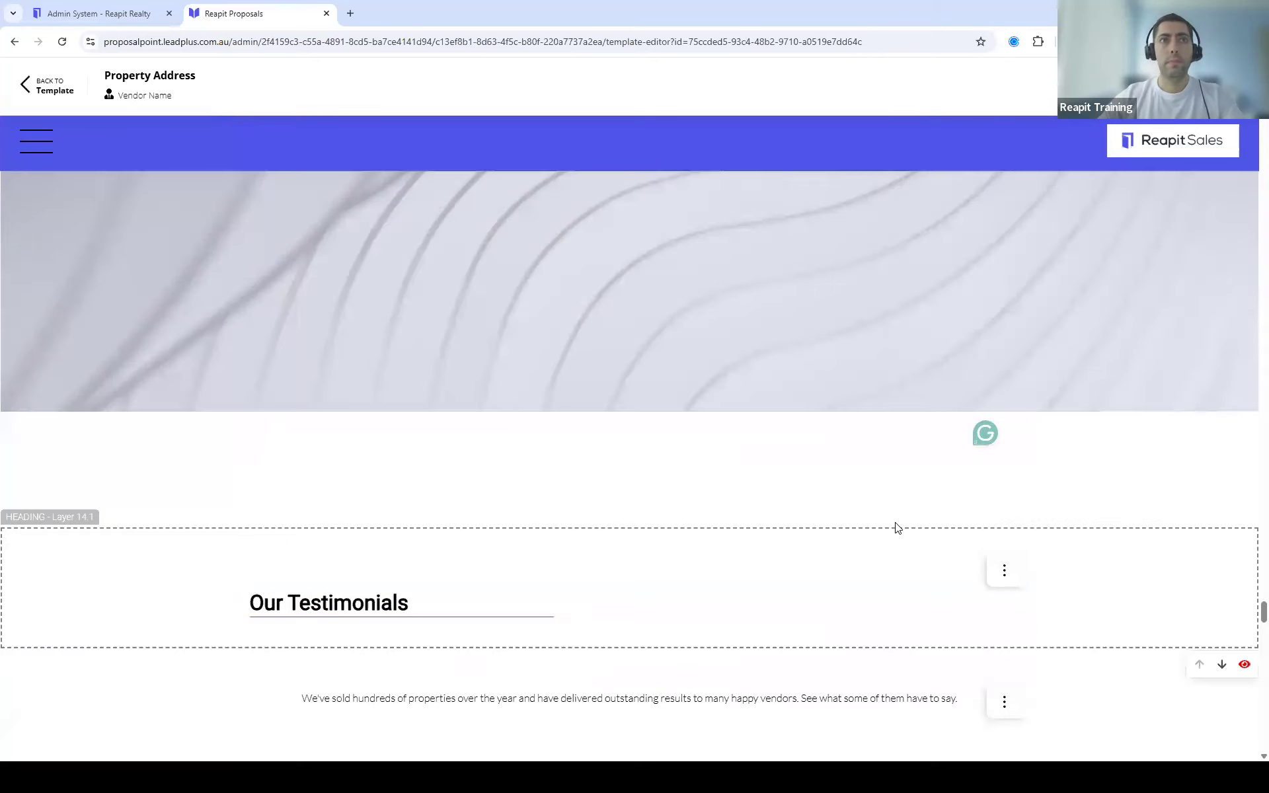
pyautogui.scroll(-7, 896, 527)
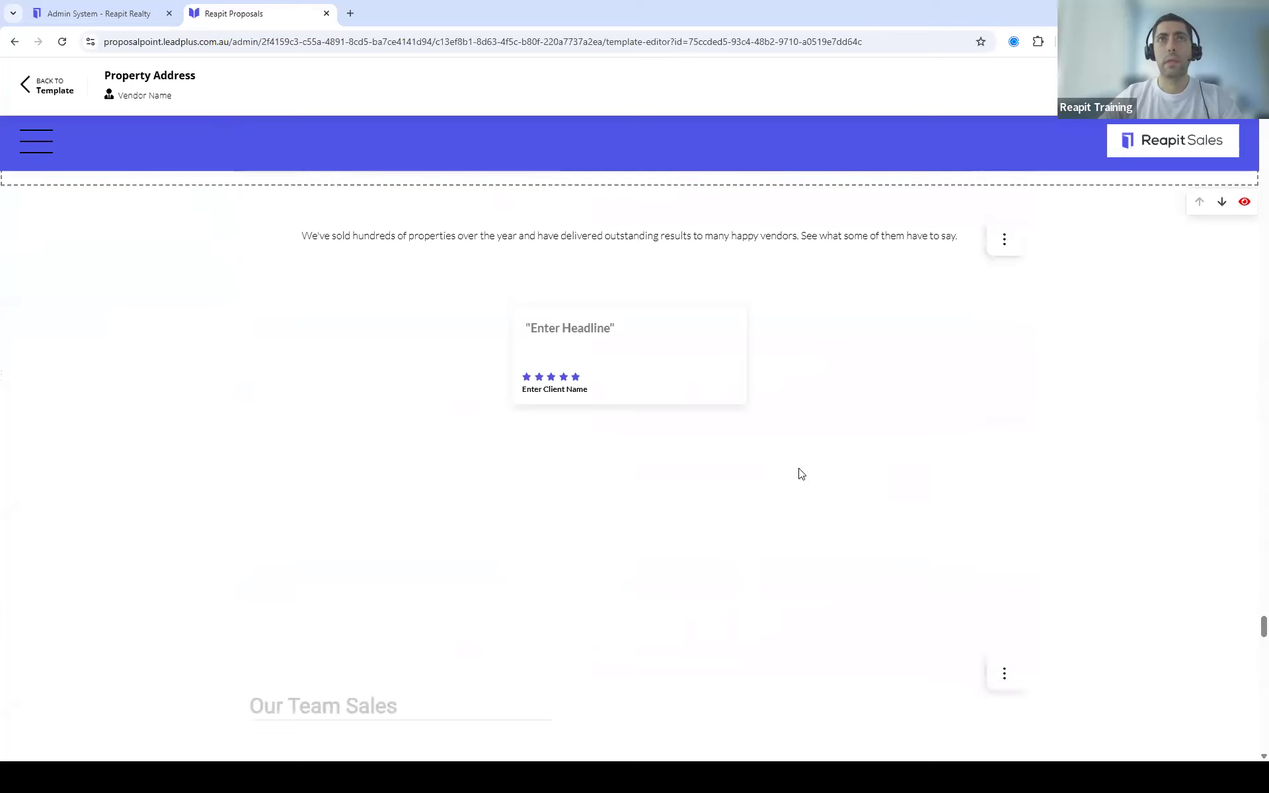
pyautogui.click(37, 141)
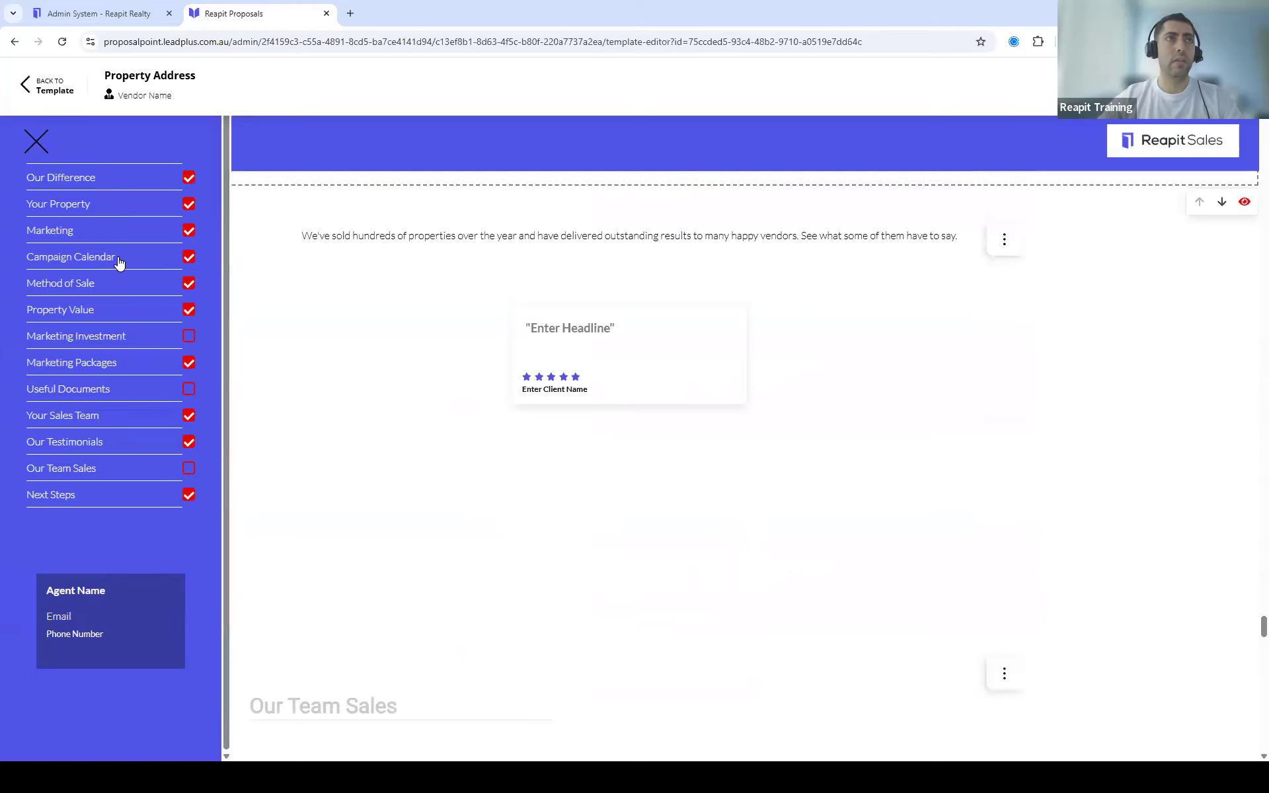
pyautogui.click(84, 256)
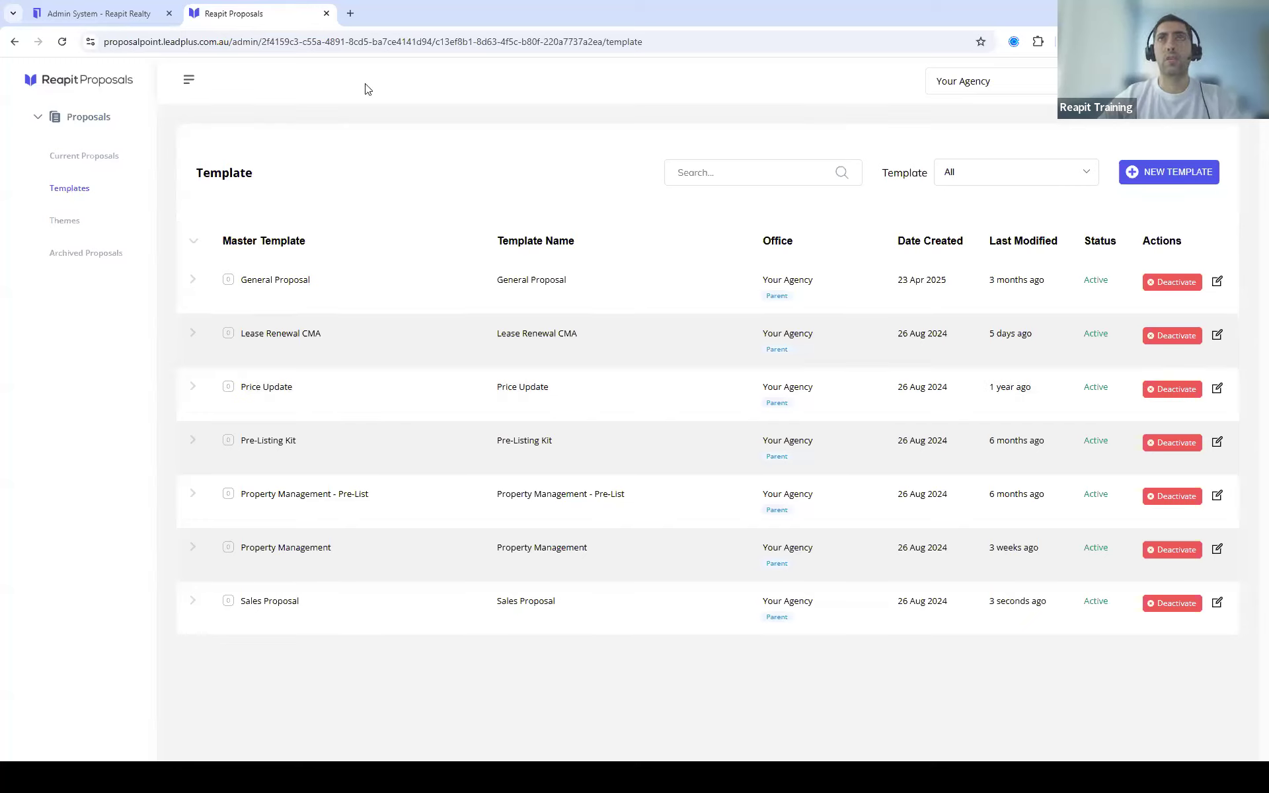
# Step: Switch to the agent's own agency under Your Agency in the office dropdown
pyautogui.click(1031, 82)
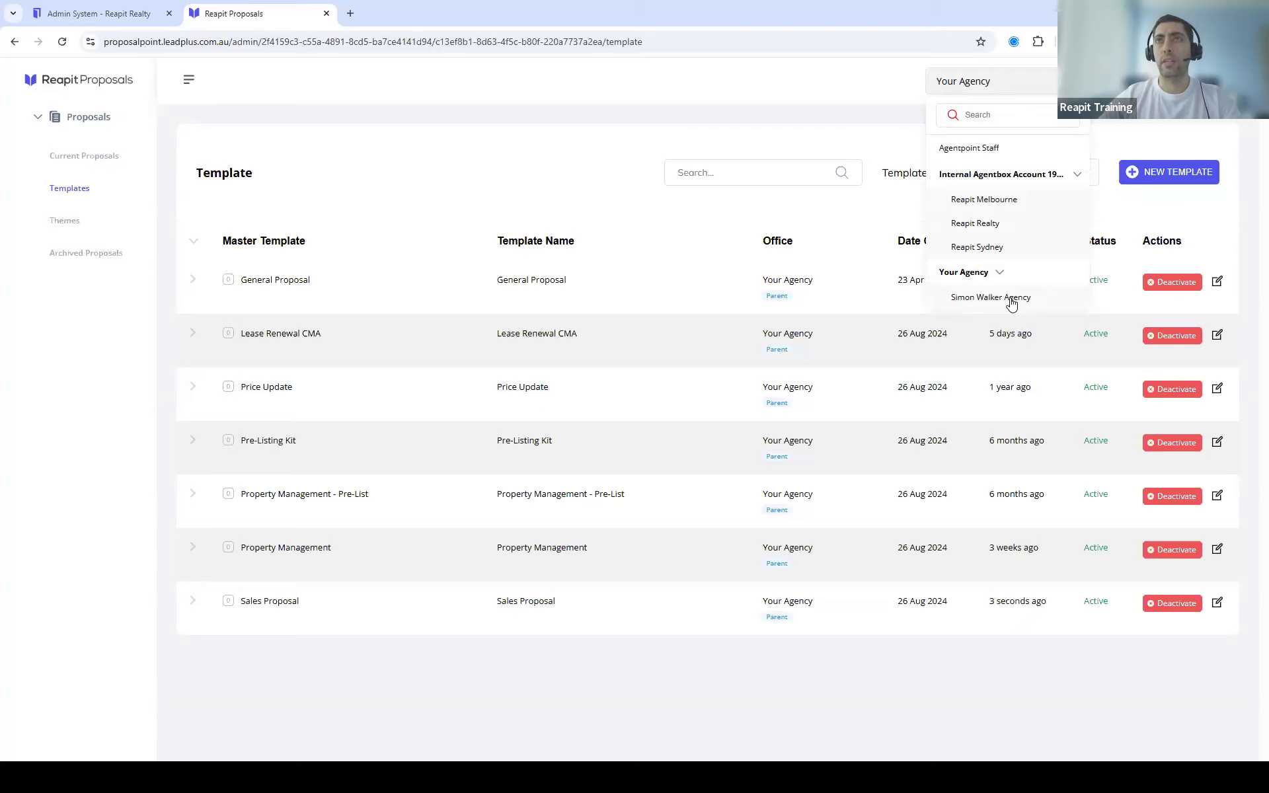
pyautogui.click(995, 299)
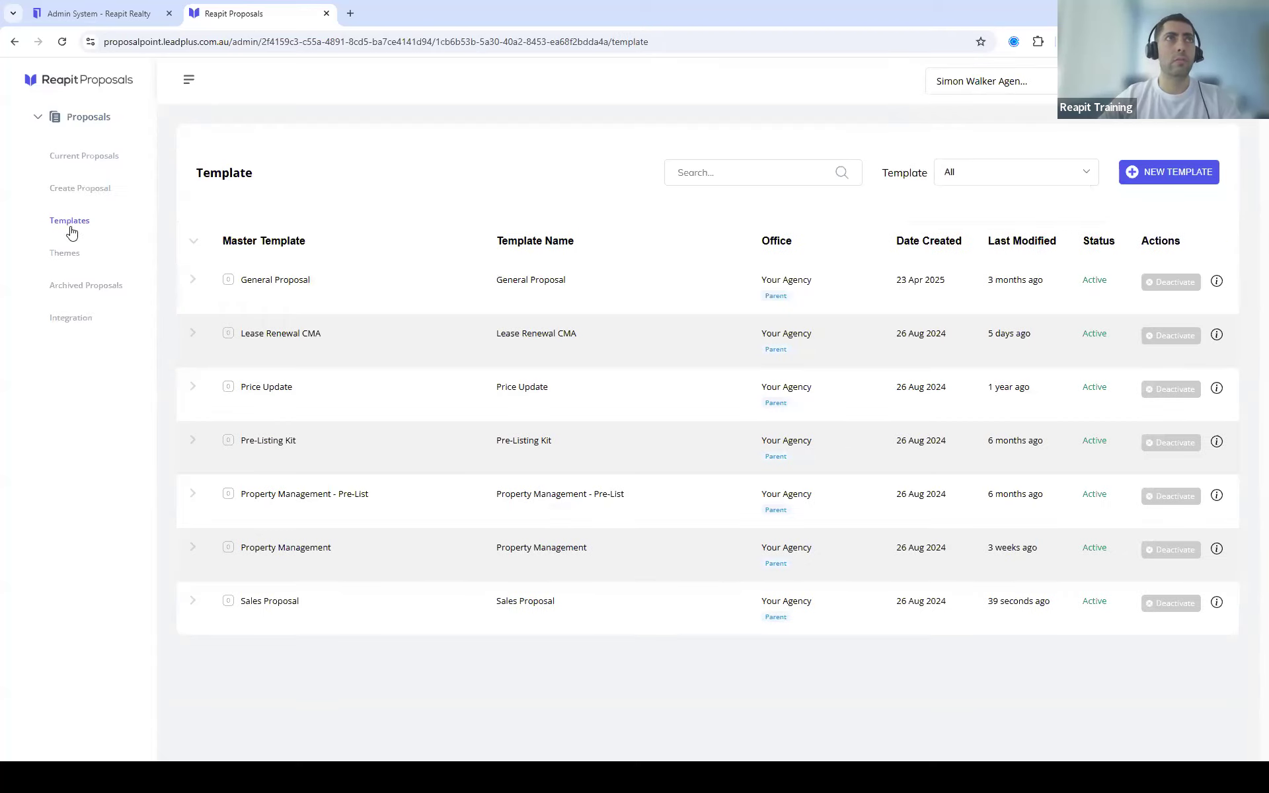
# Step: Start a new proposal and choose the Doonside property address from the search suggestions
pyautogui.click(76, 189)
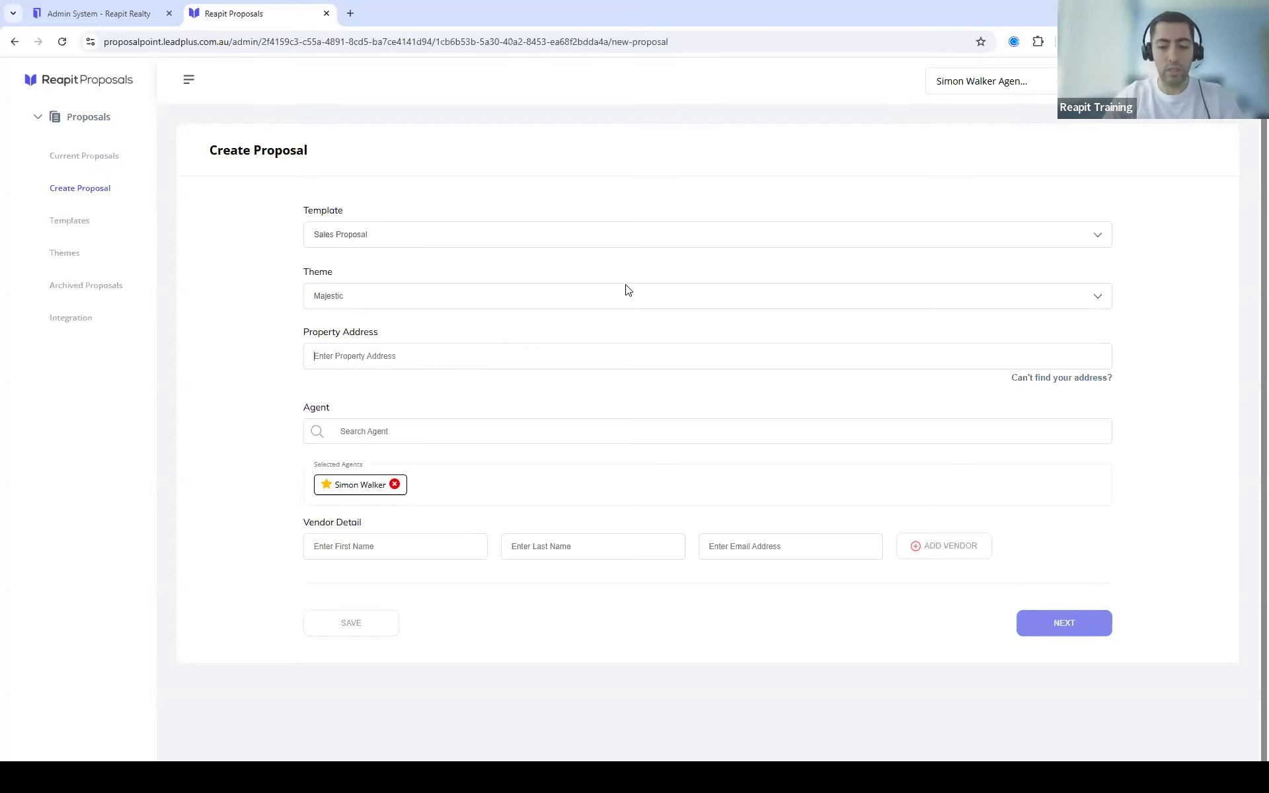
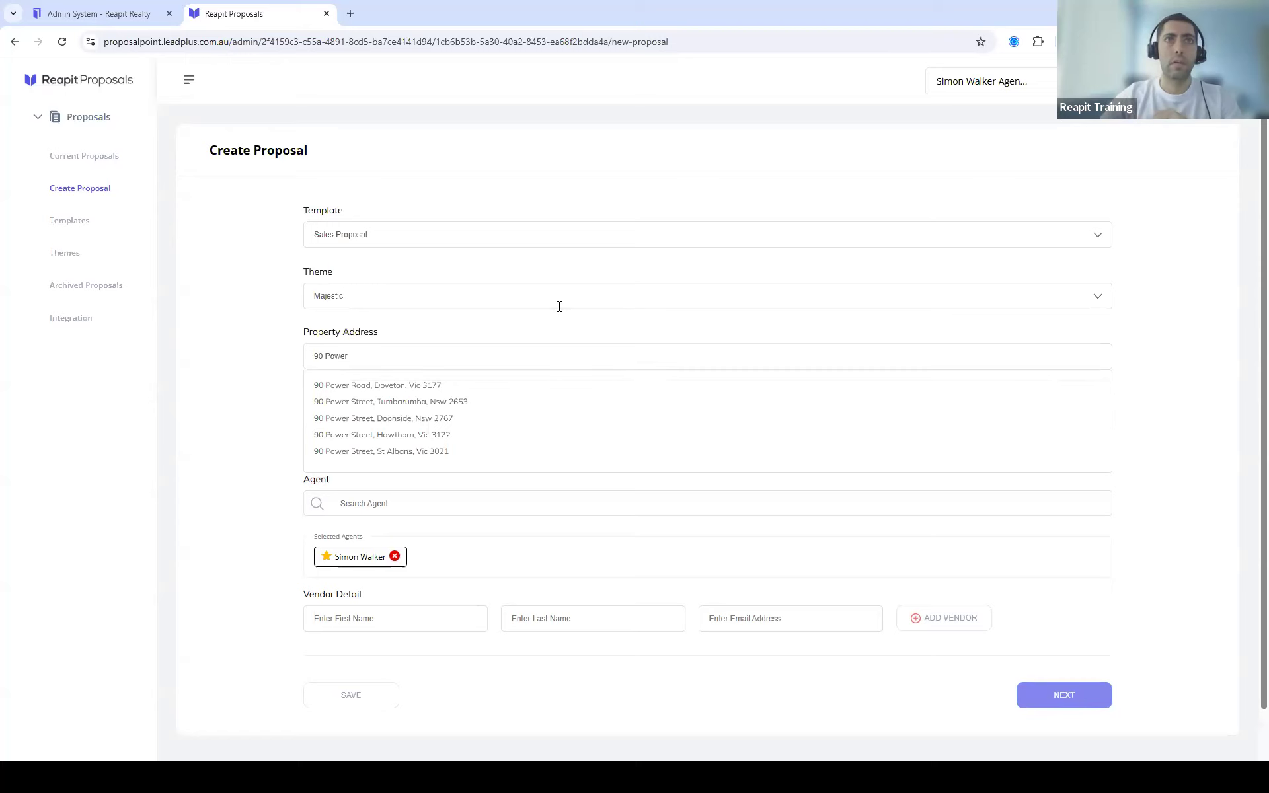
pyautogui.click(430, 423)
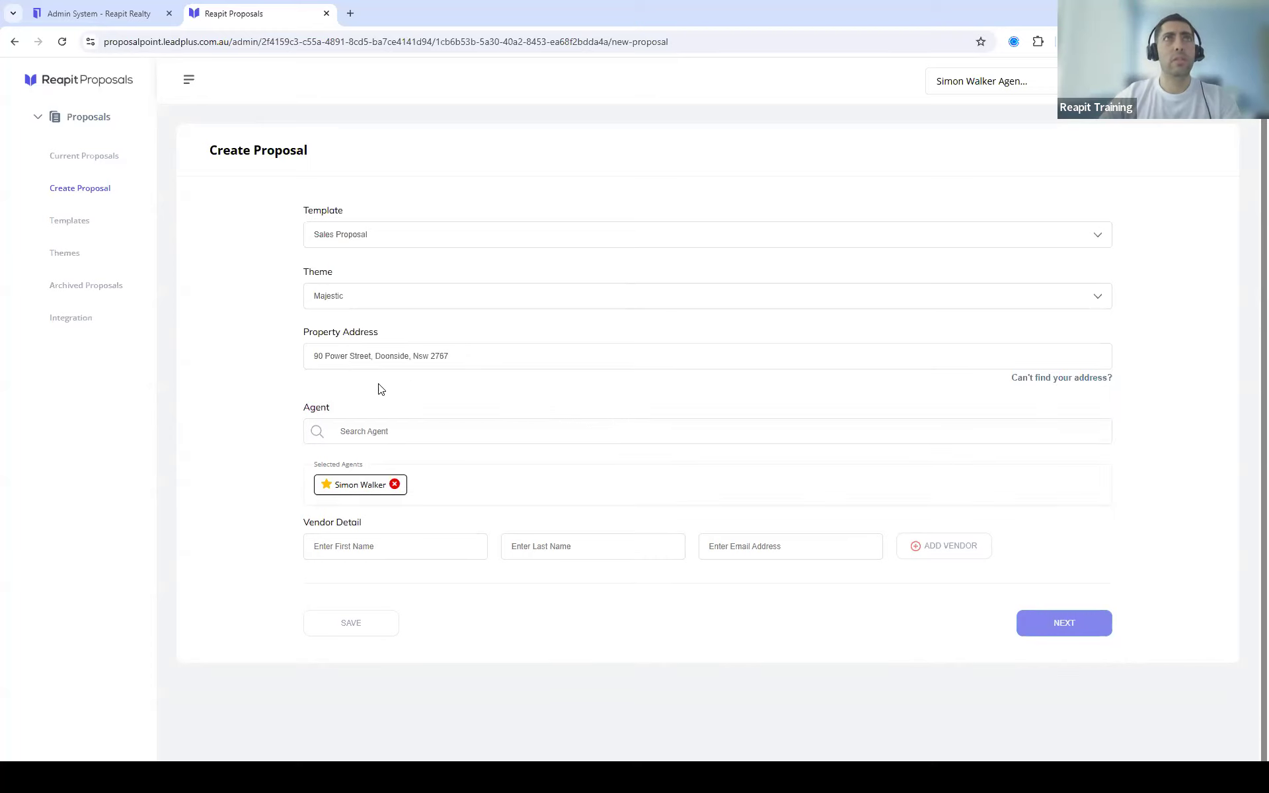
pyautogui.click(1066, 379)
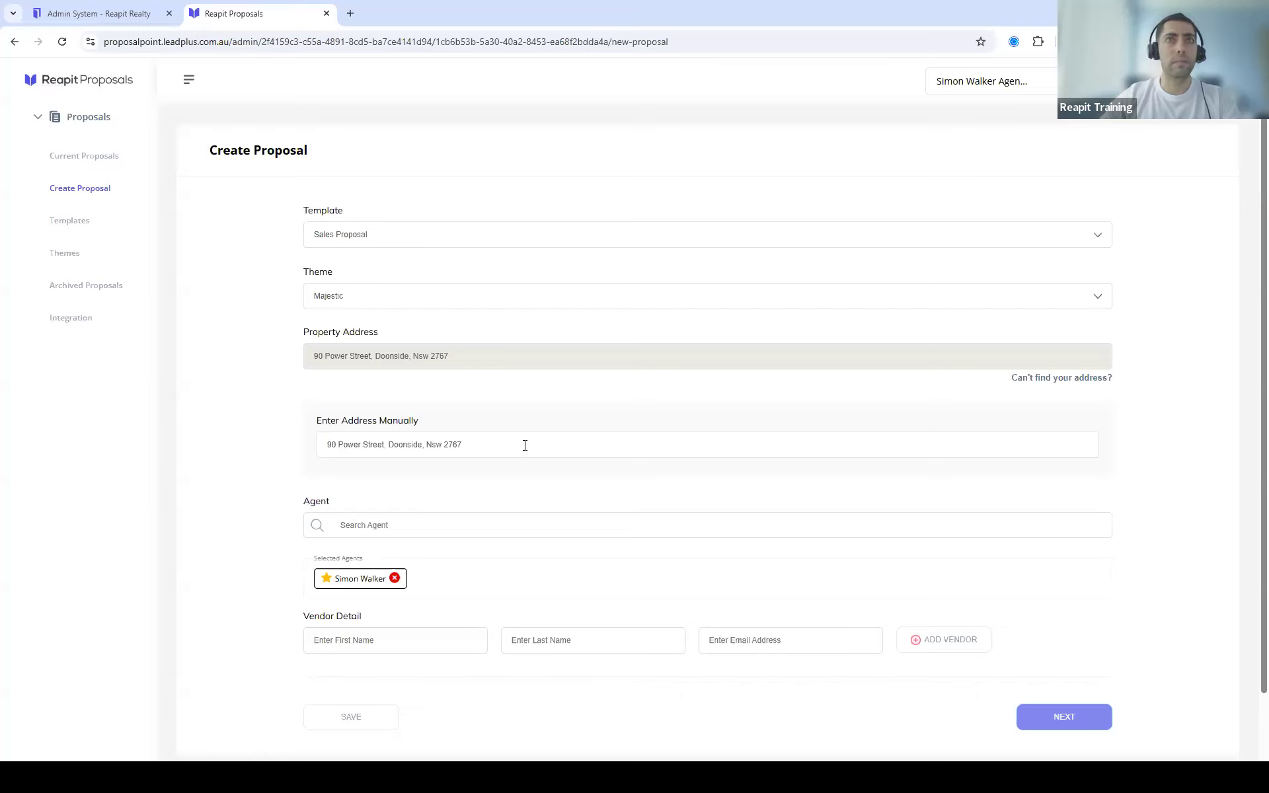
pyautogui.click(1058, 380)
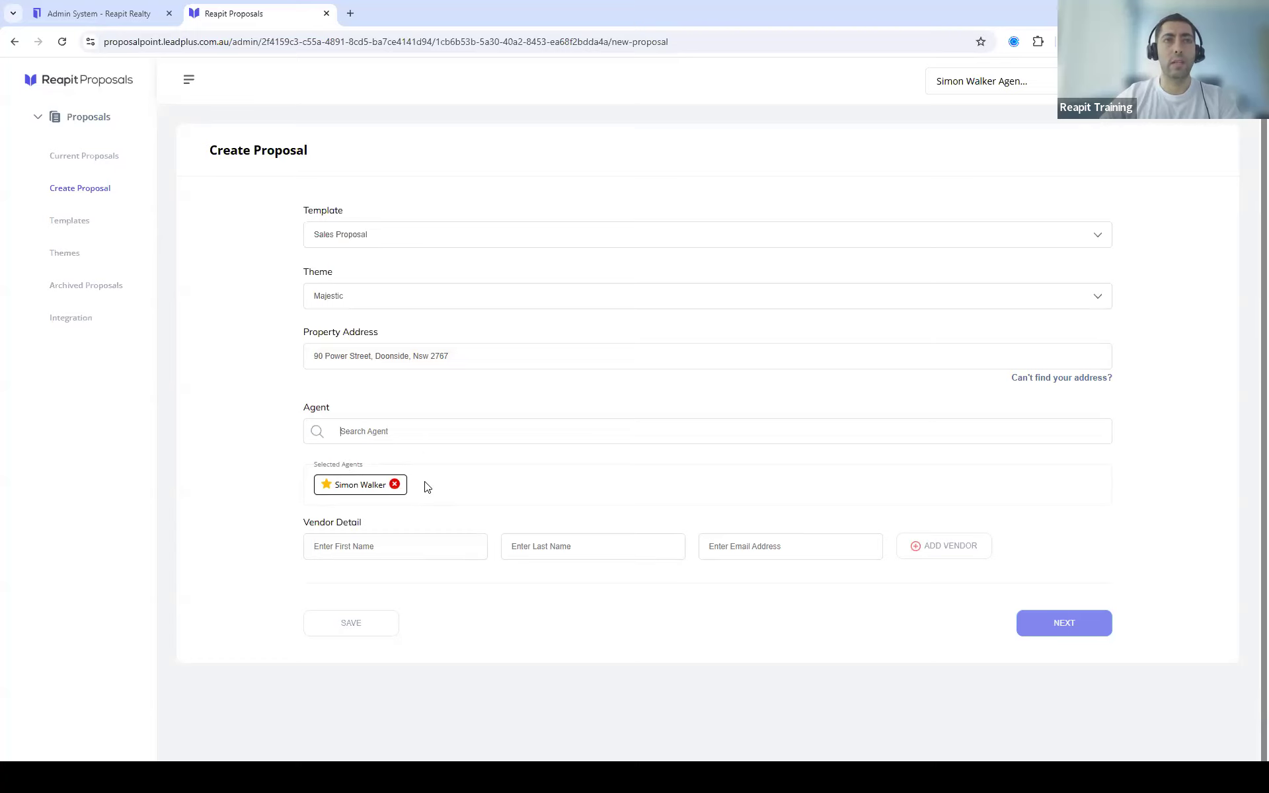
# Step: Attach the suggested existing contact as the proposal's vendor
pyautogui.click(380, 547)
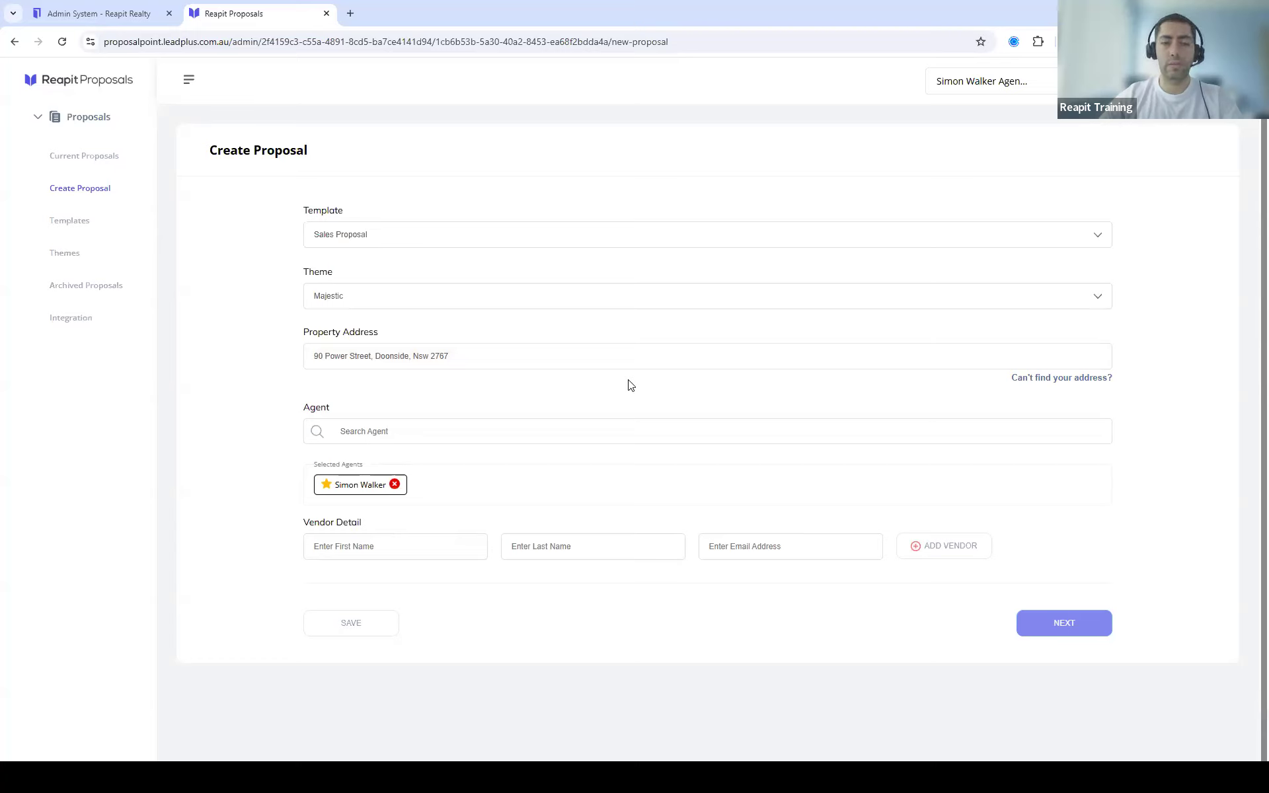
pyautogui.write('Dan')
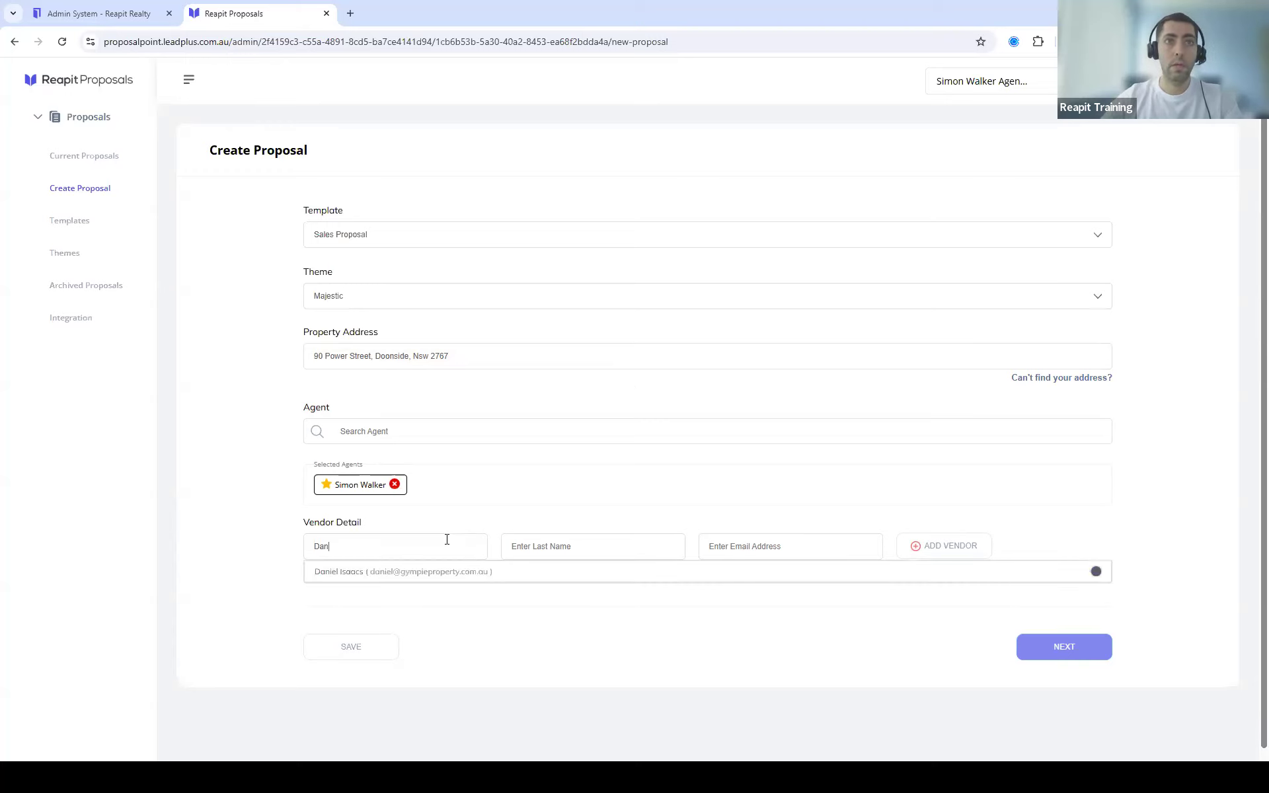
pyautogui.click(562, 574)
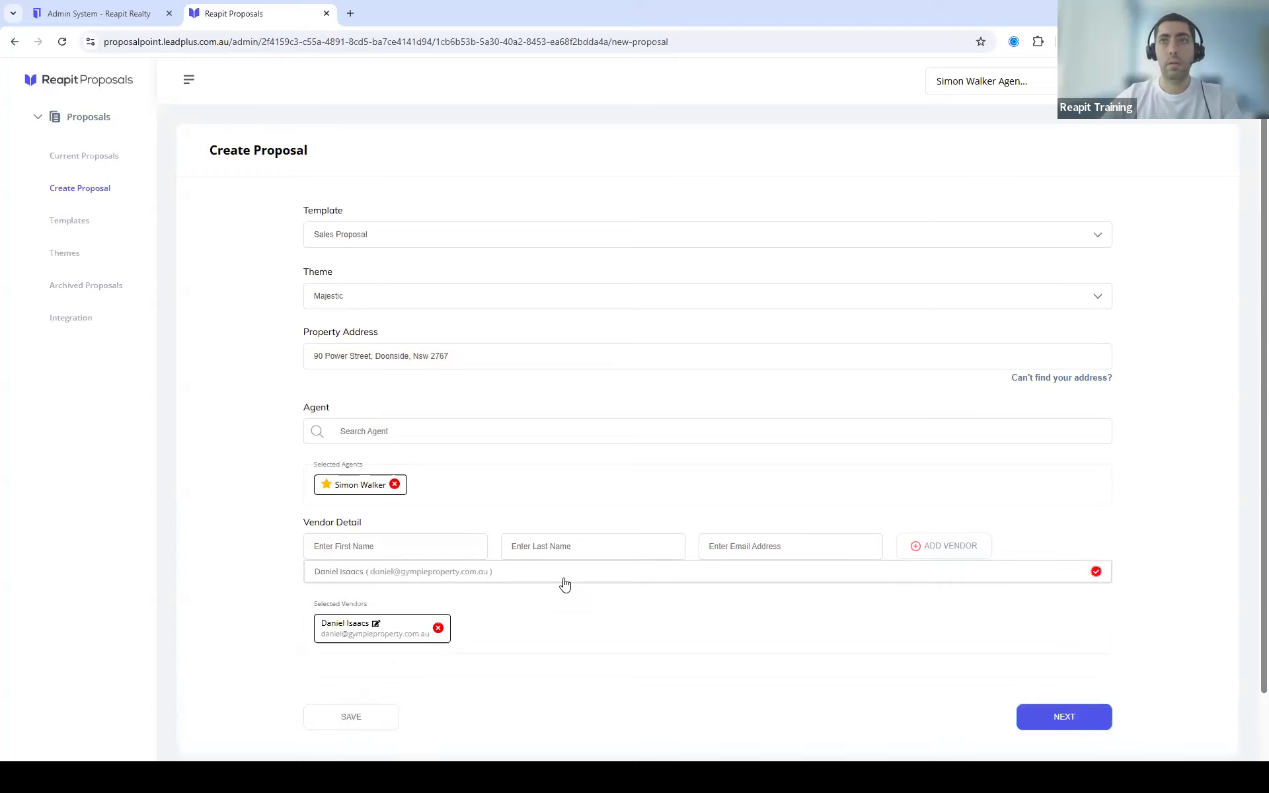
pyautogui.click(665, 628)
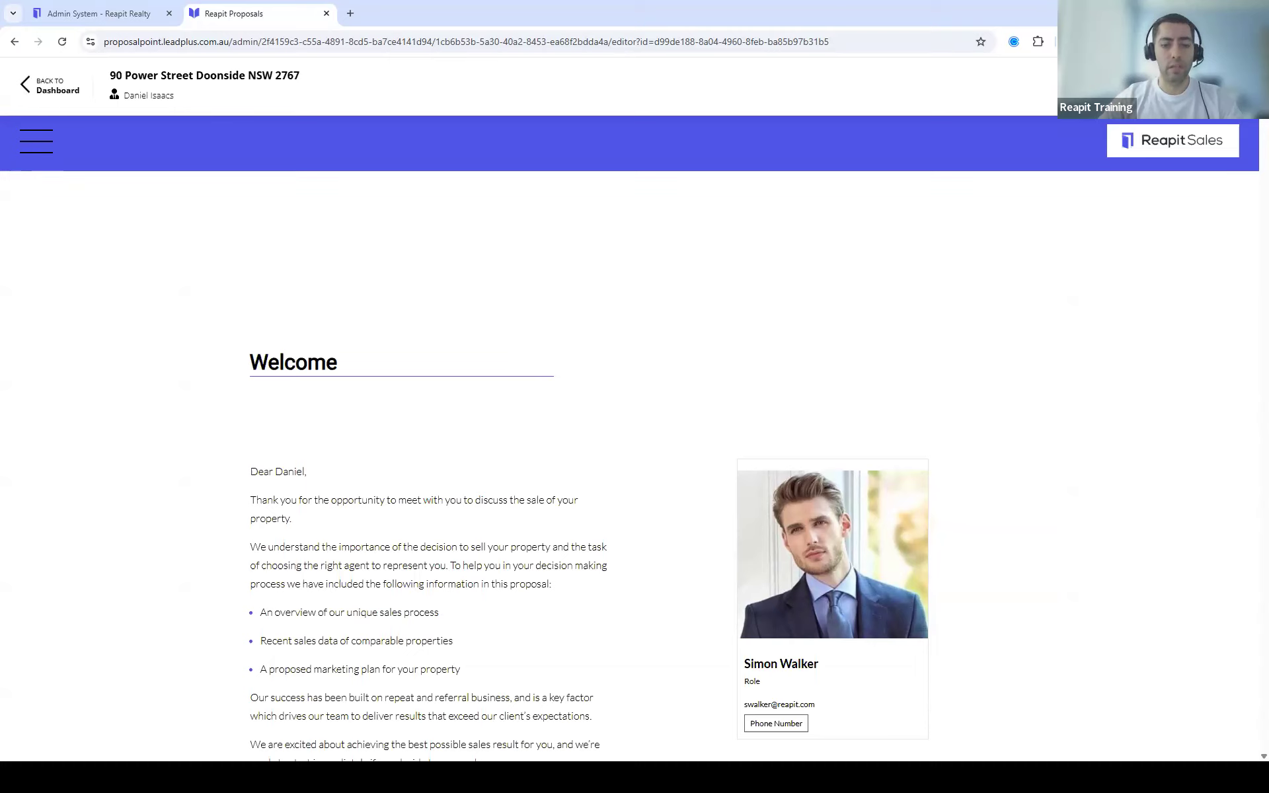
# Step: Jump to Property Value and scroll to the empty Recent comparable sales tile
pyautogui.click(37, 141)
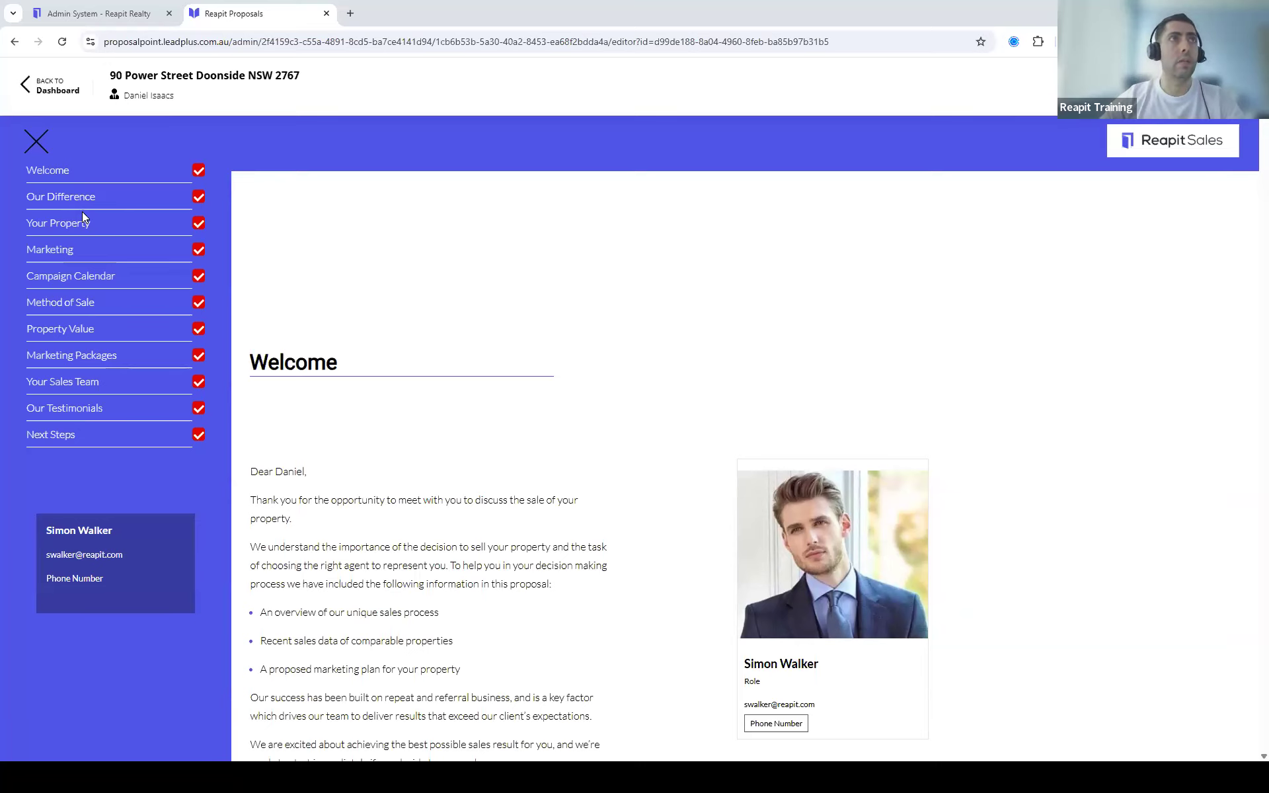
pyautogui.click(44, 329)
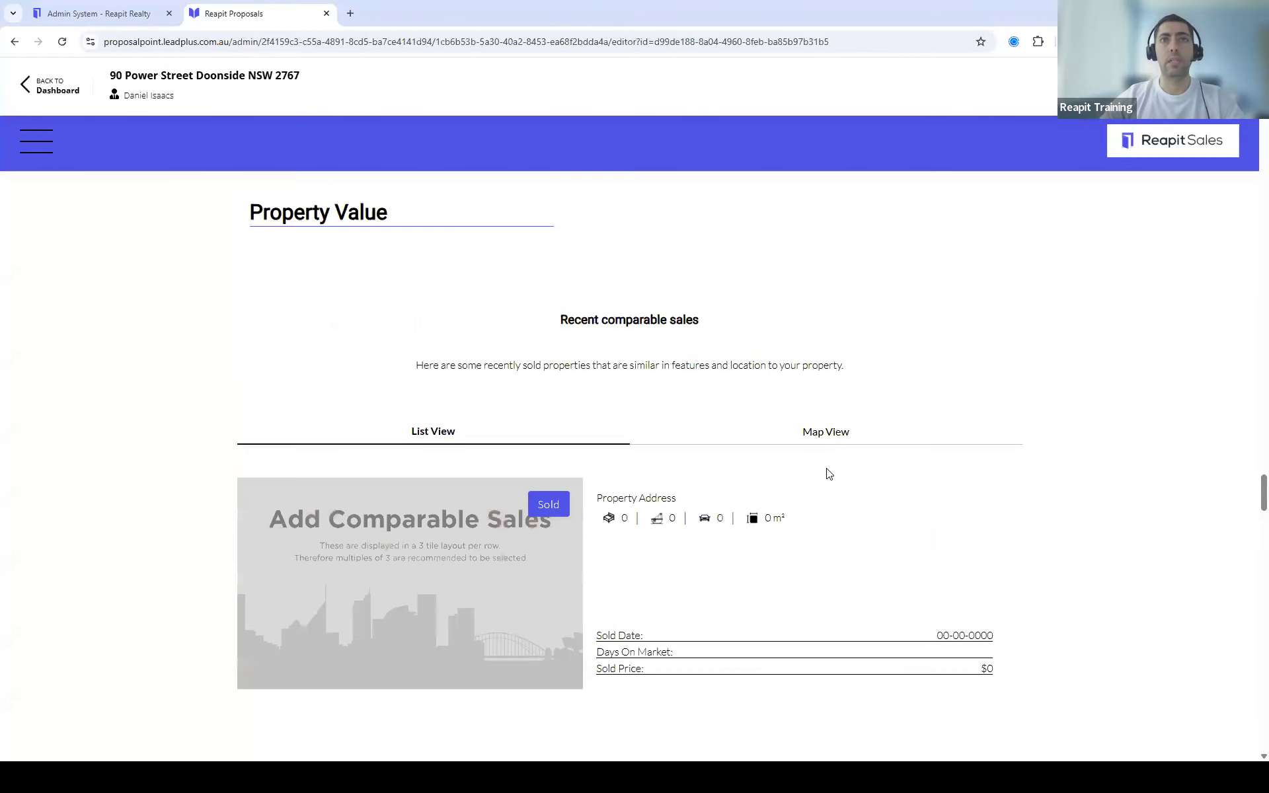
pyautogui.scroll(-3, 1017, 433)
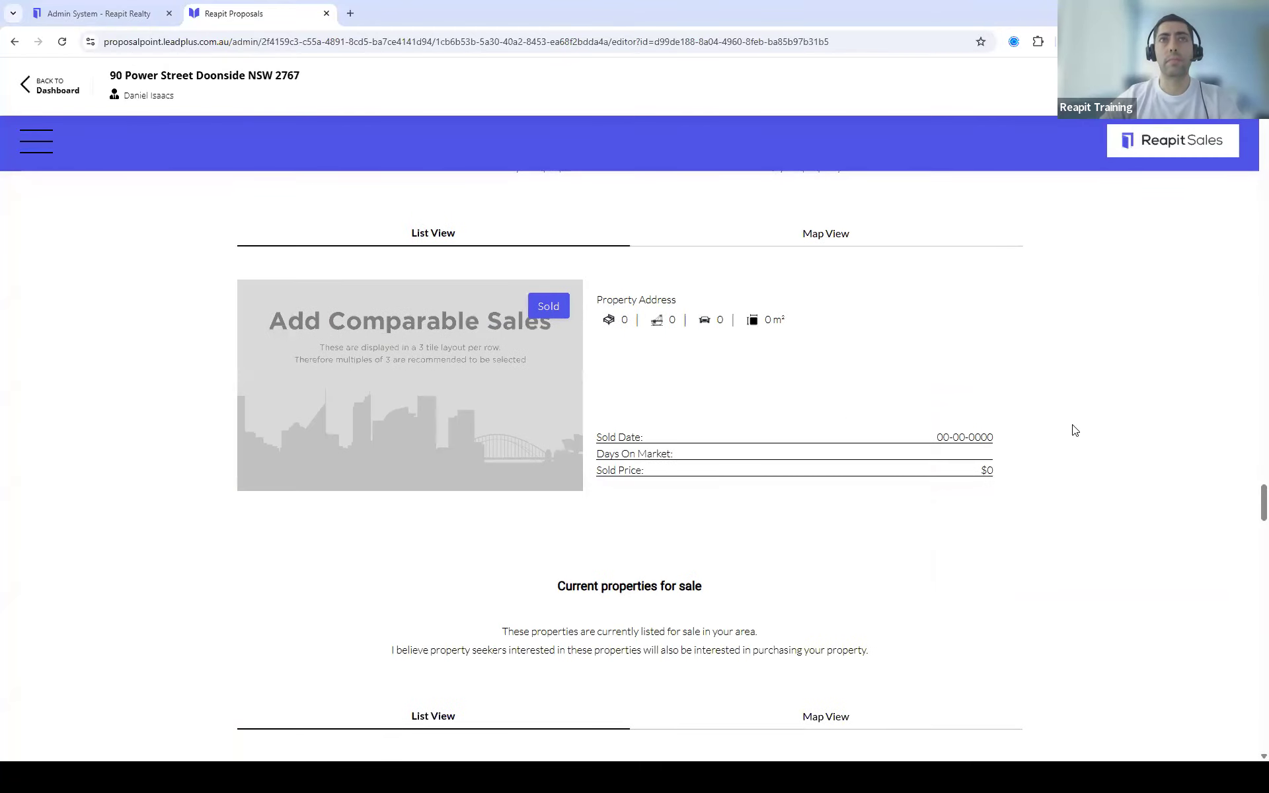
pyautogui.scroll(-1, 1000, 439)
pyautogui.scroll(2, 867, 462)
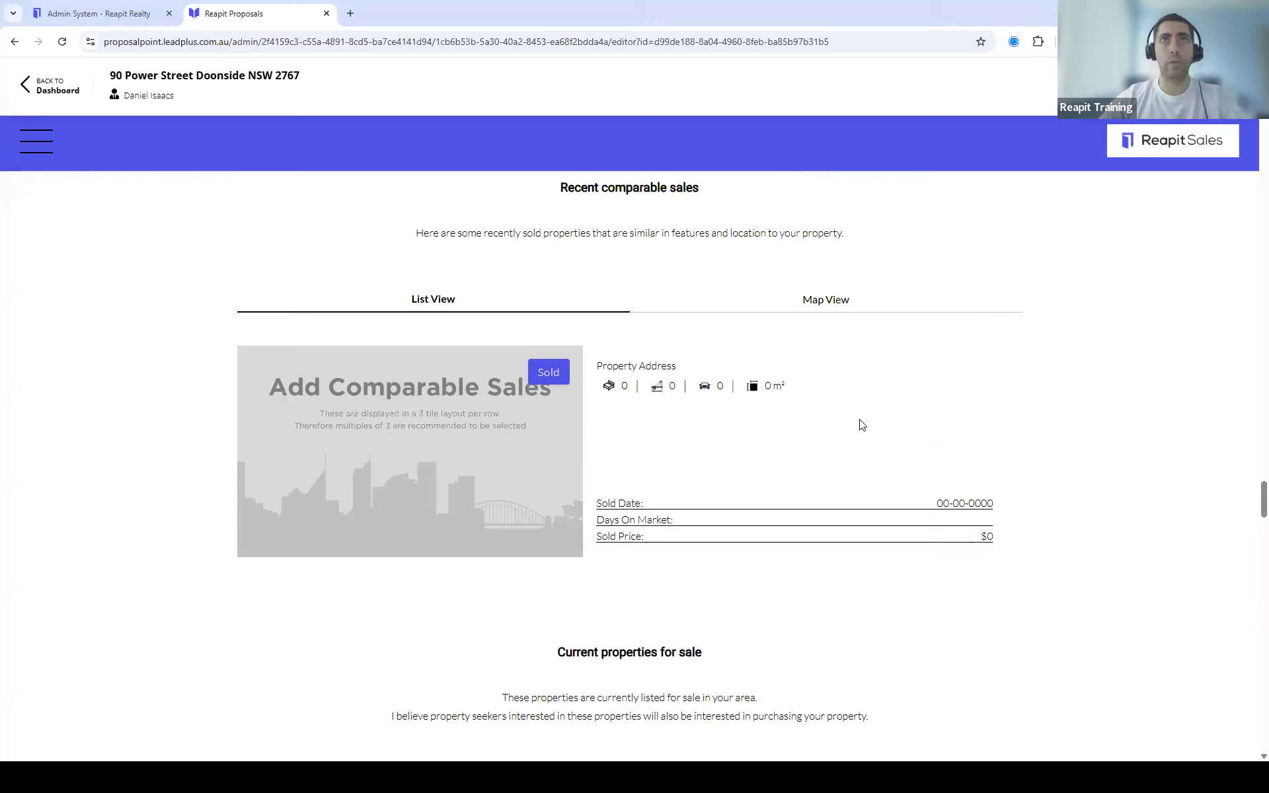
pyautogui.scroll(-2, 758, 454)
pyautogui.scroll(-4, 771, 468)
pyautogui.scroll(1, 771, 470)
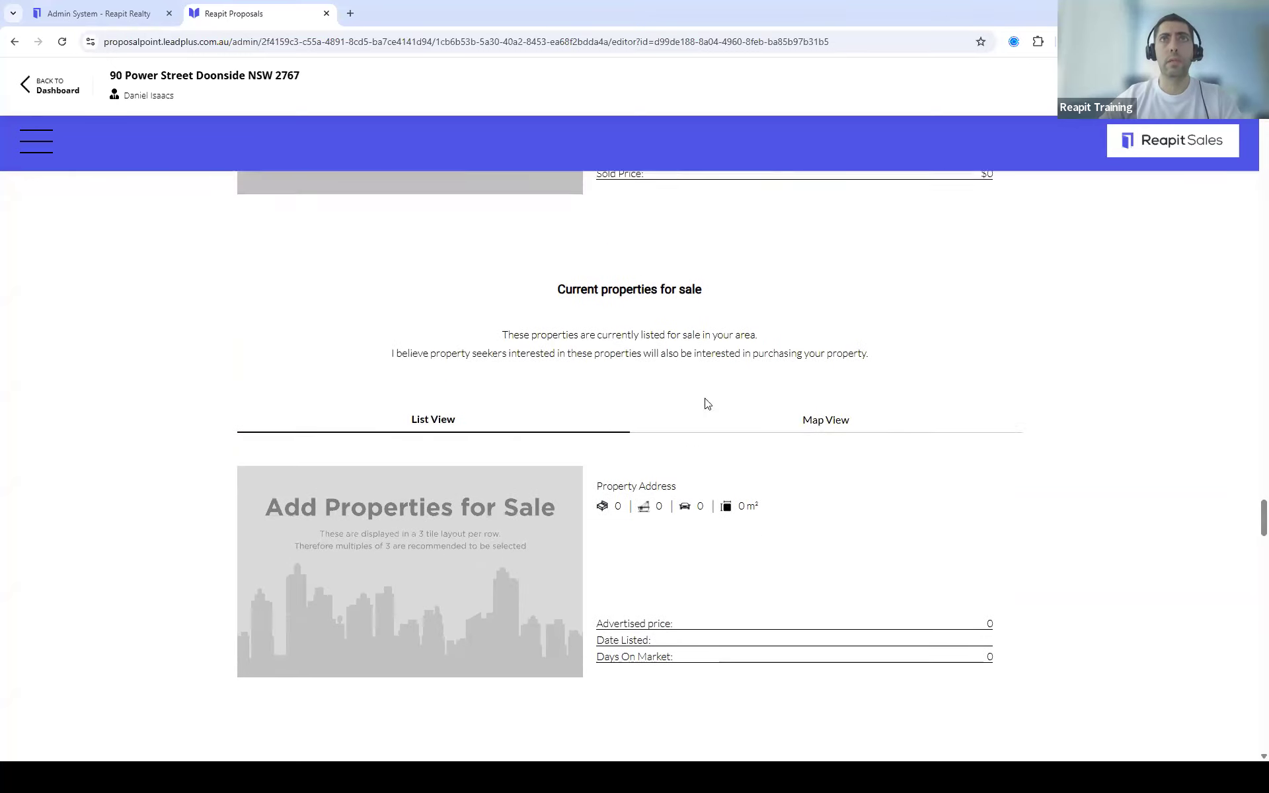
pyautogui.scroll(5, 882, 438)
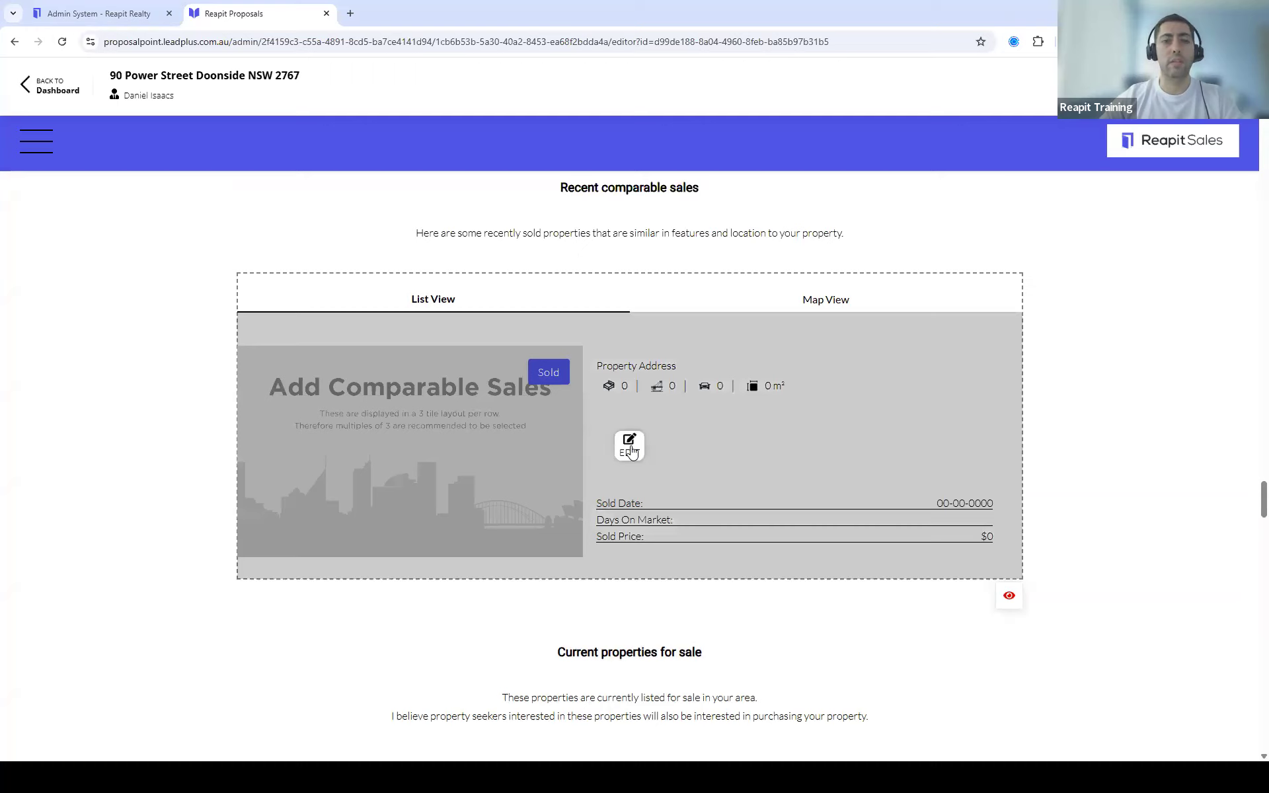
# Step: Edit the comparable sales tile and tick the $1,055,000, $1,005,000 and $1,000,000 sales
pyautogui.click(630, 448)
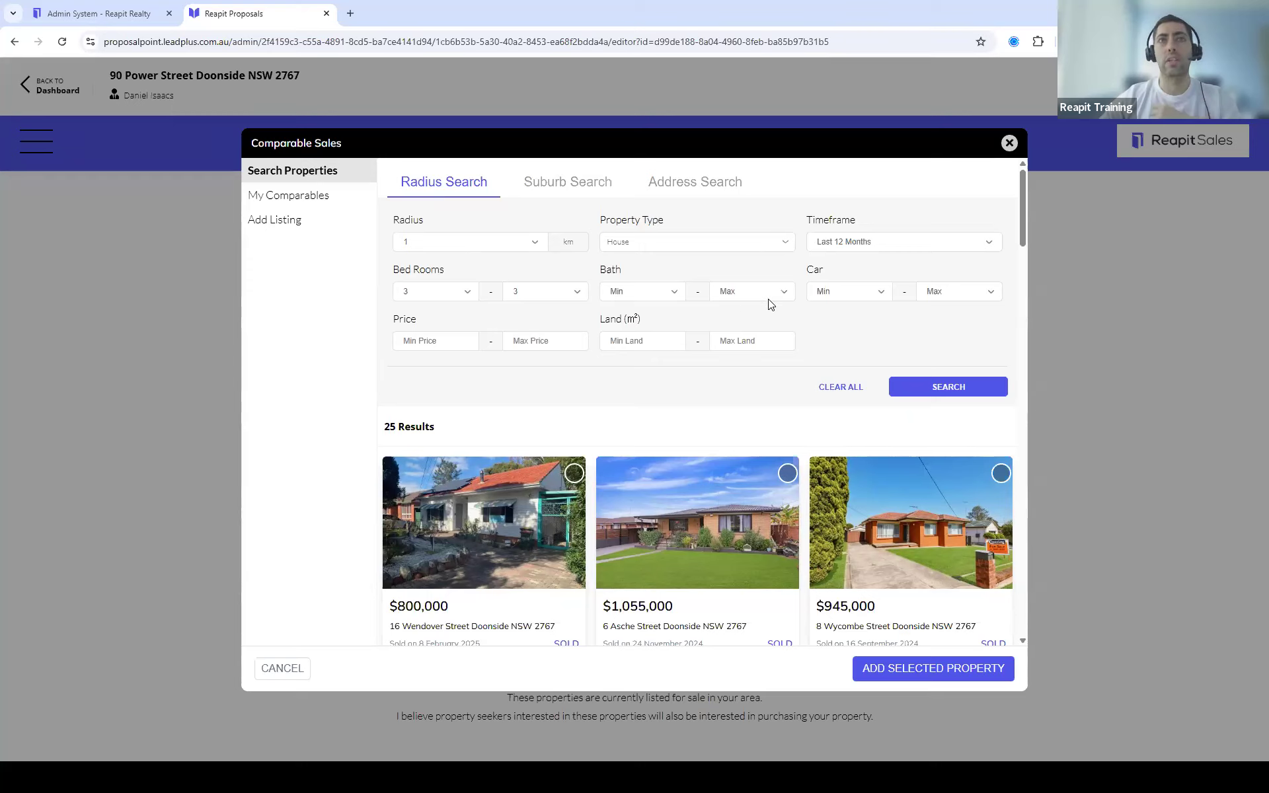
pyautogui.scroll(-2, 832, 403)
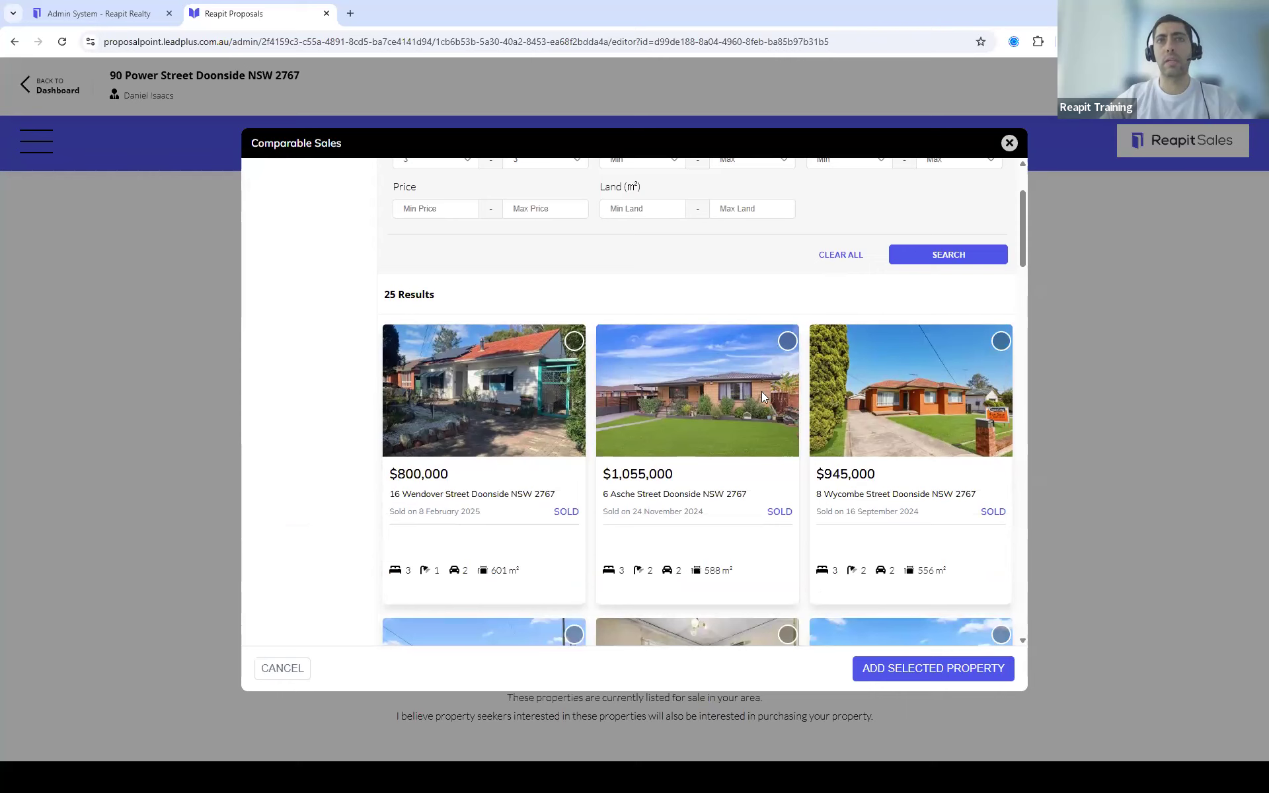
pyautogui.click(790, 345)
pyautogui.scroll(-4, 780, 413)
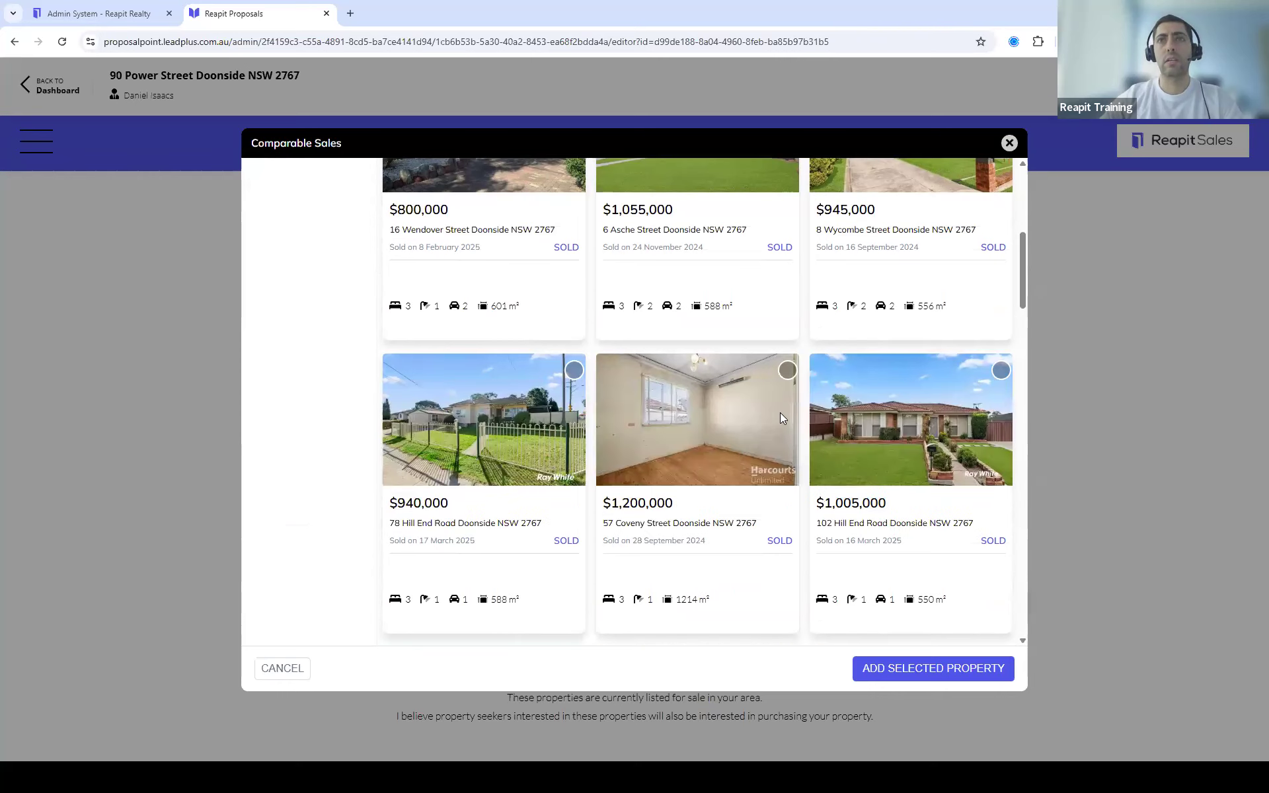
pyautogui.scroll(-1, 780, 418)
pyautogui.click(1001, 304)
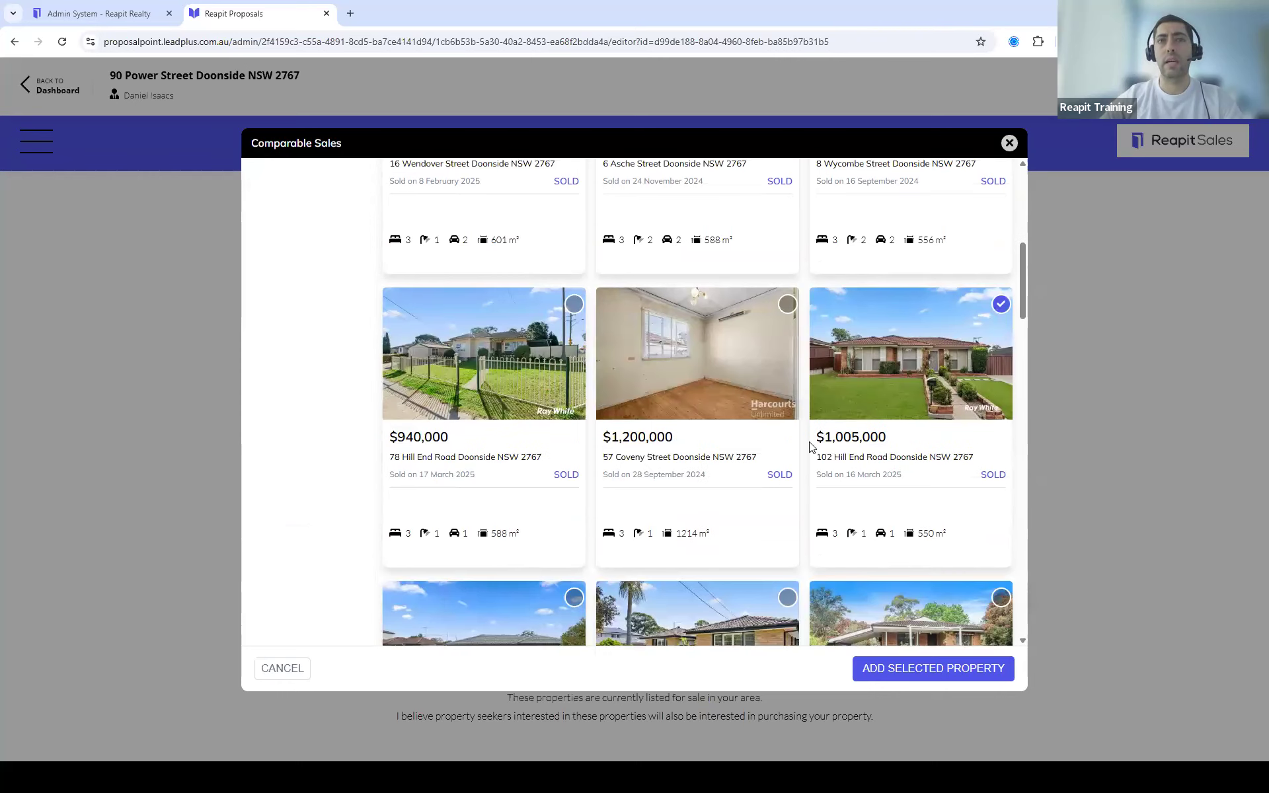
pyautogui.scroll(-3, 811, 447)
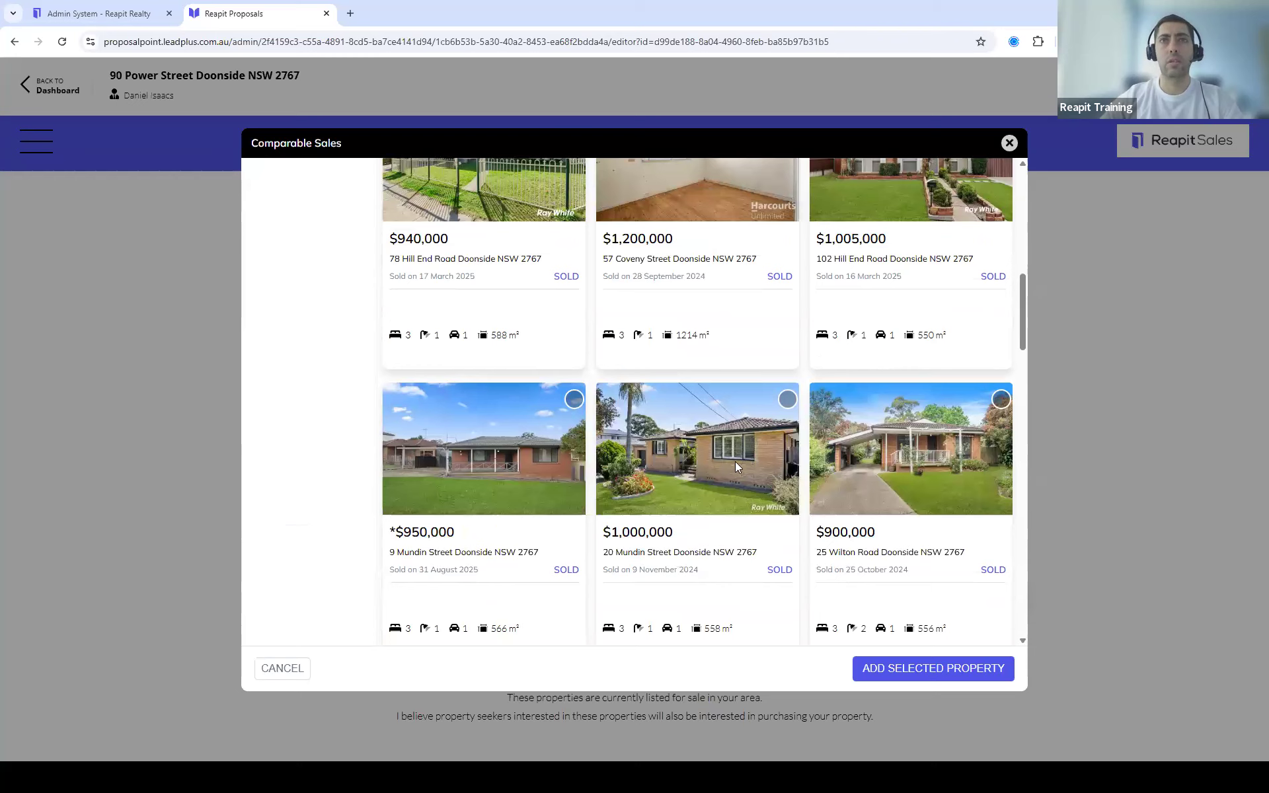
pyautogui.click(788, 399)
# Step: Also tick the $920,000 sale and save the four comparables
pyautogui.scroll(-4, 748, 431)
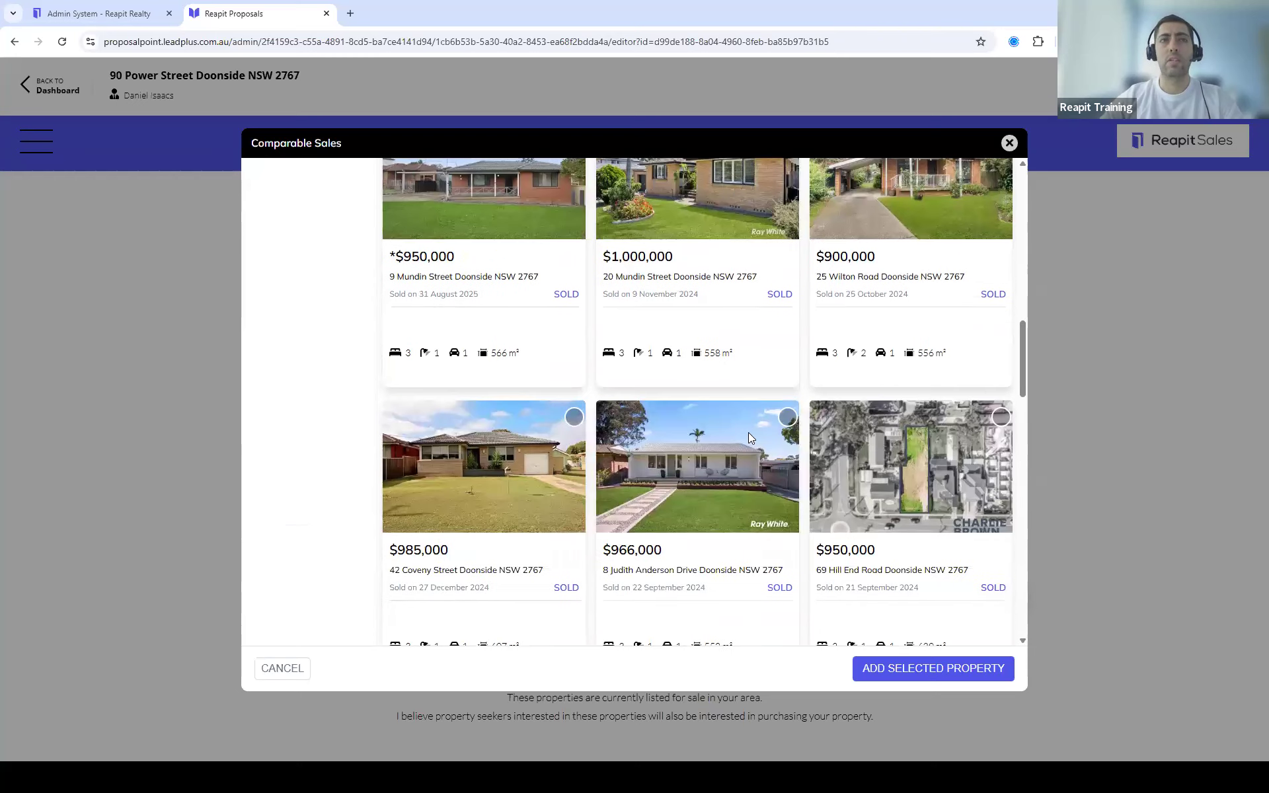
pyautogui.scroll(-1, 750, 437)
pyautogui.scroll(-4, 749, 433)
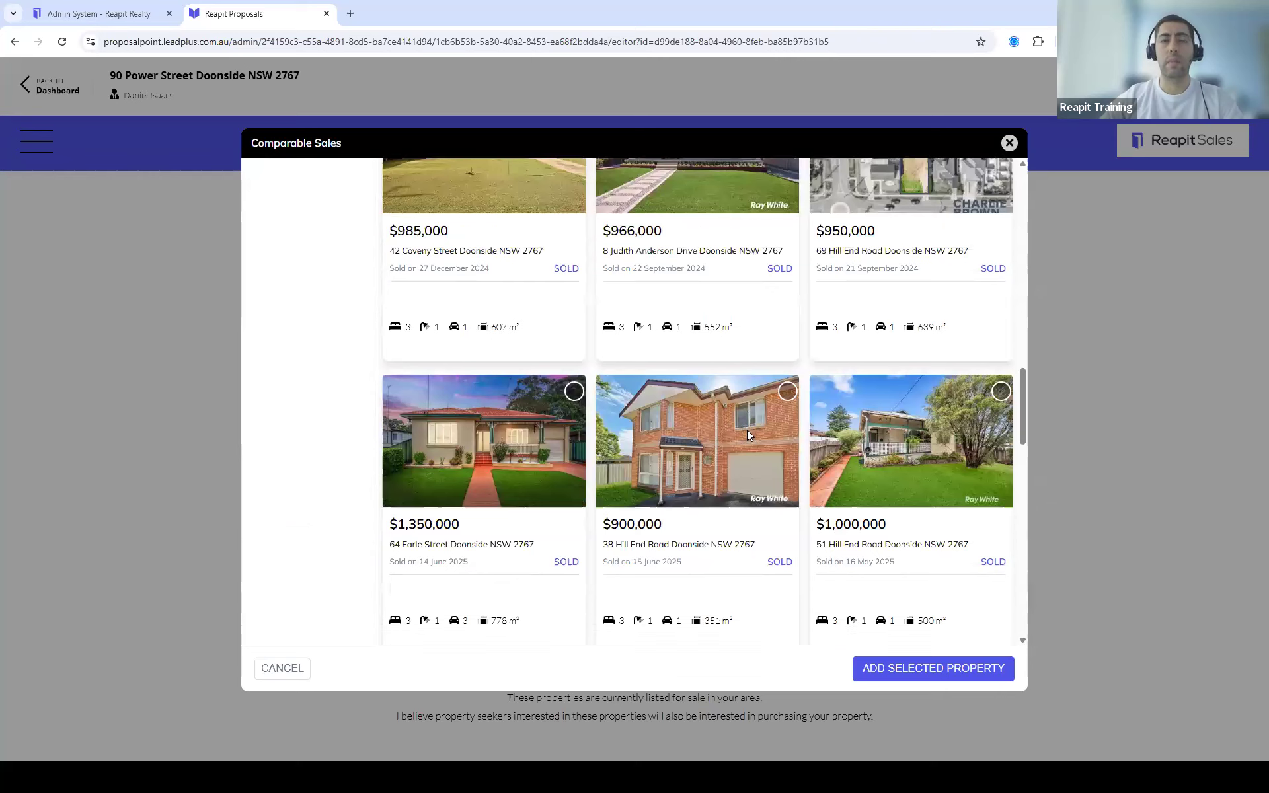
pyautogui.scroll(-6, 749, 436)
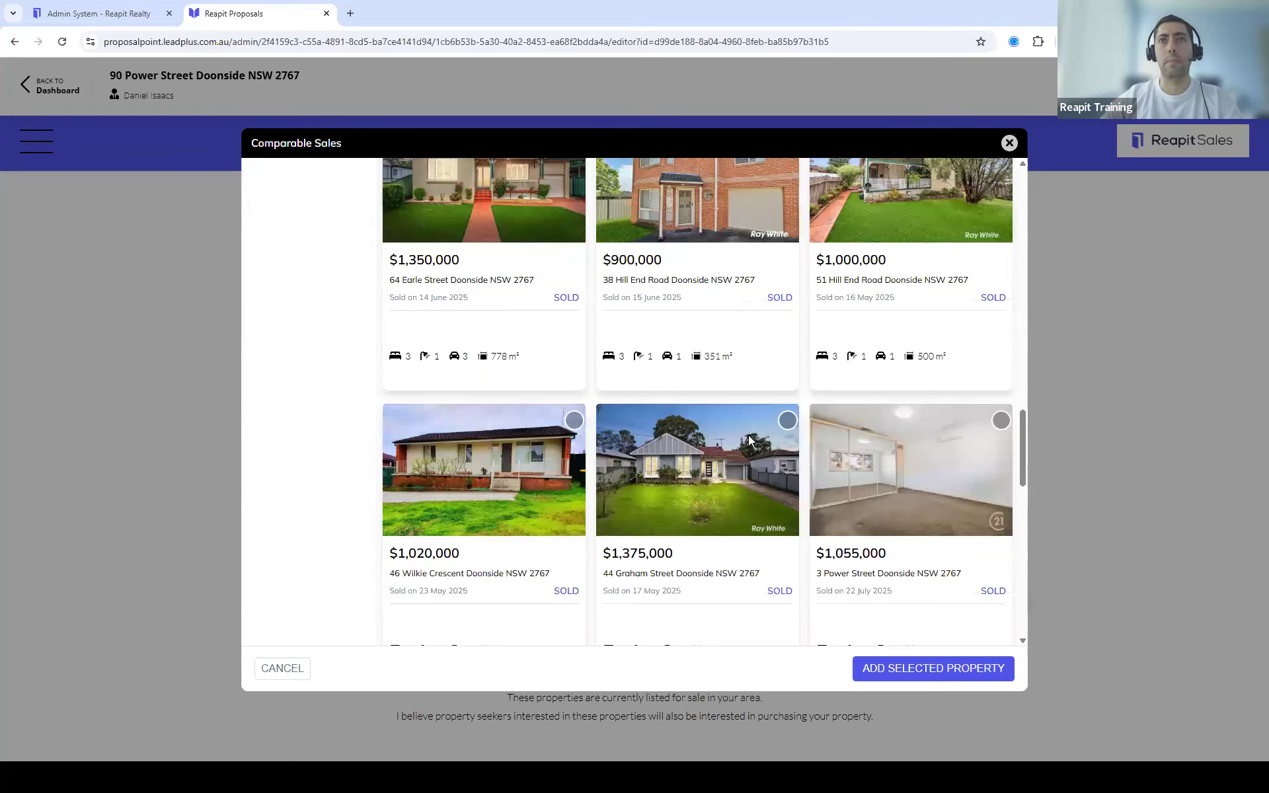
pyautogui.scroll(-6, 750, 440)
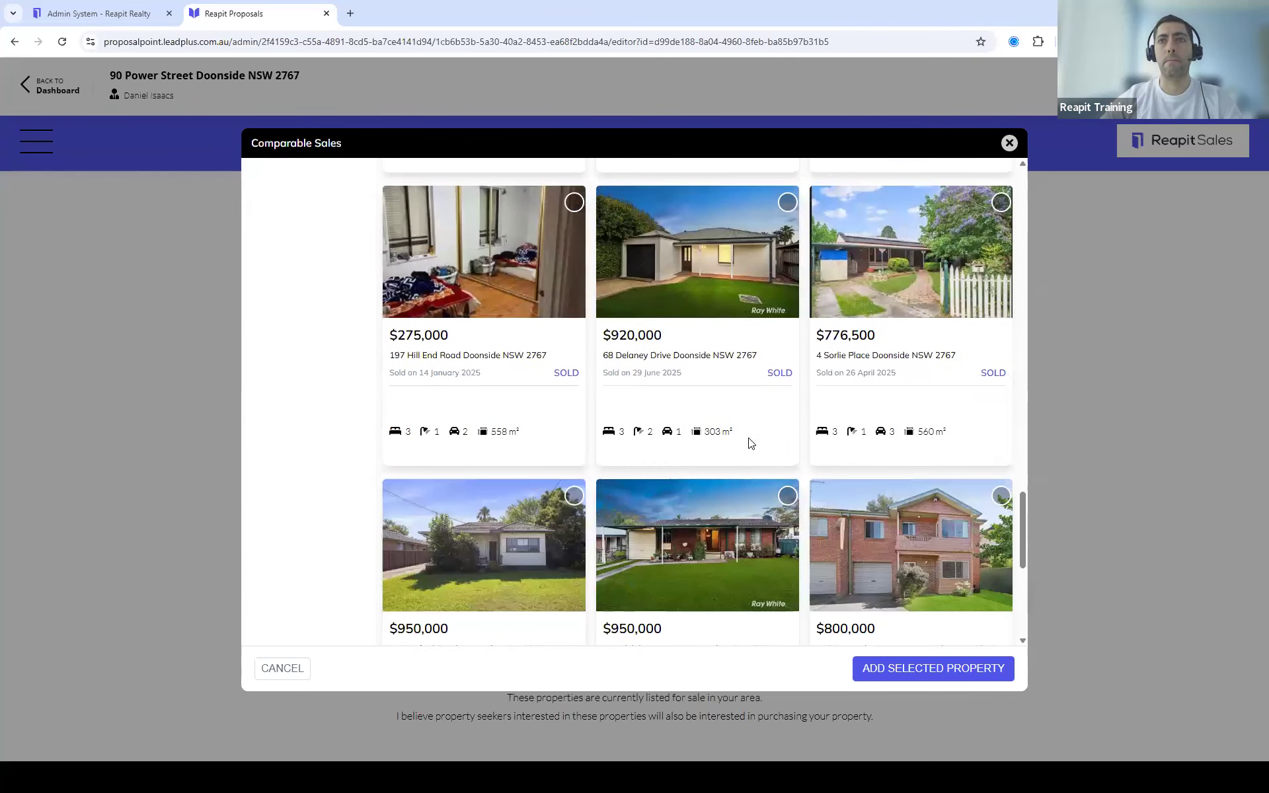
pyautogui.scroll(2, 754, 367)
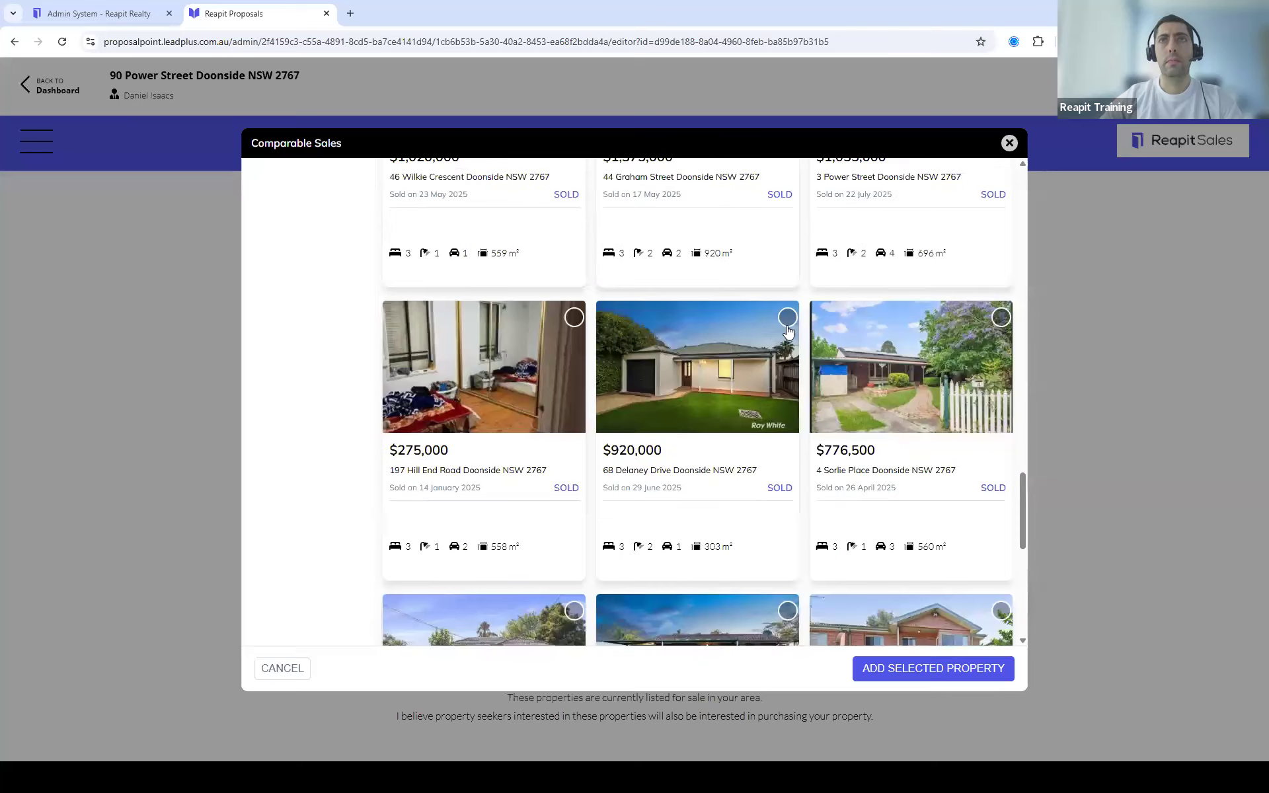
pyautogui.click(787, 317)
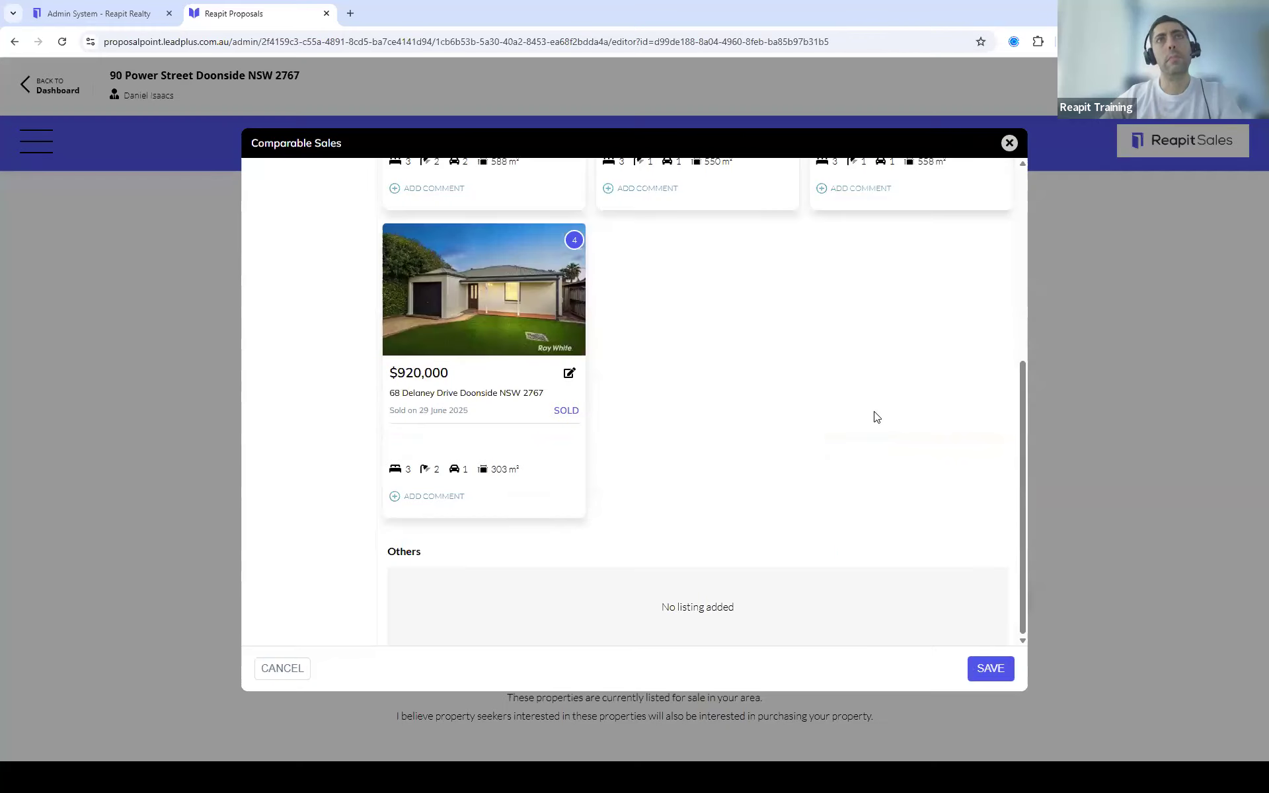
pyautogui.scroll(3, 839, 420)
pyautogui.click(989, 668)
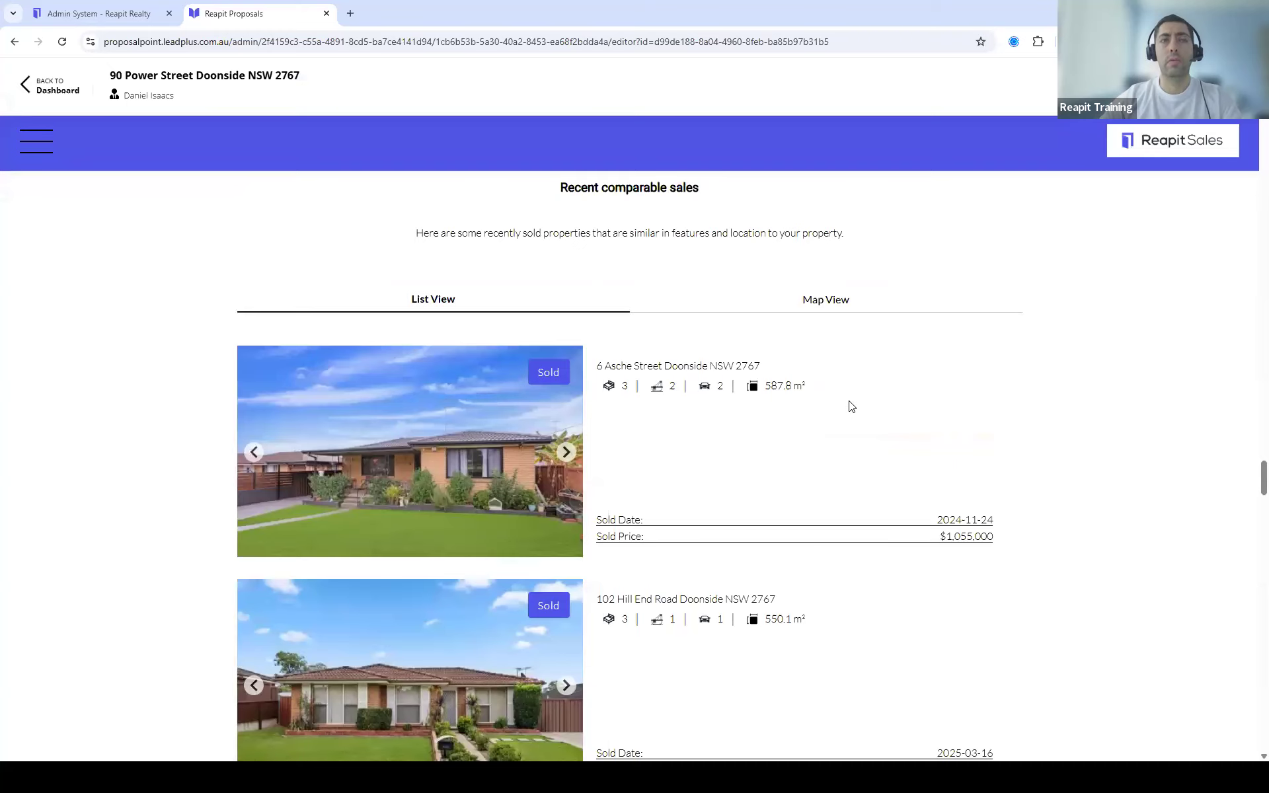
pyautogui.scroll(-5, 848, 423)
pyautogui.scroll(-3, 847, 430)
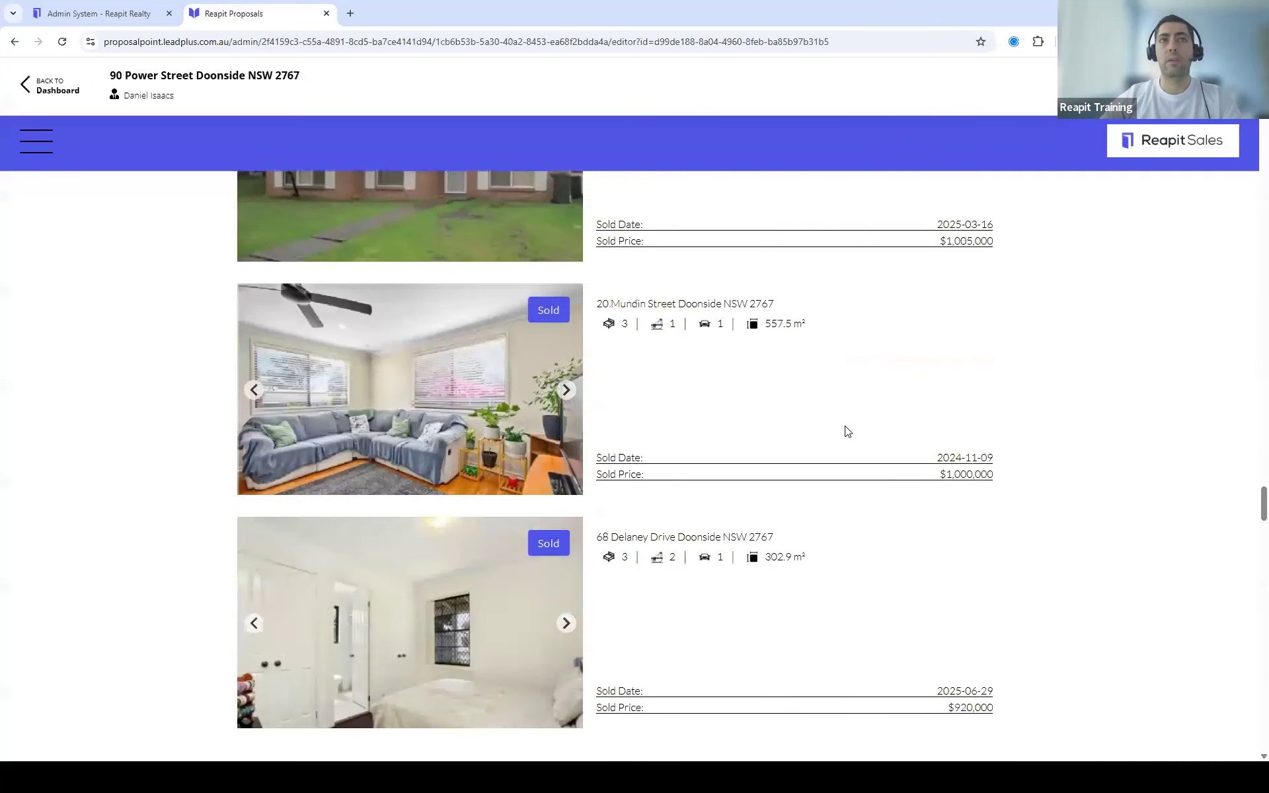
pyautogui.scroll(-5, 878, 442)
pyautogui.scroll(-2, 886, 446)
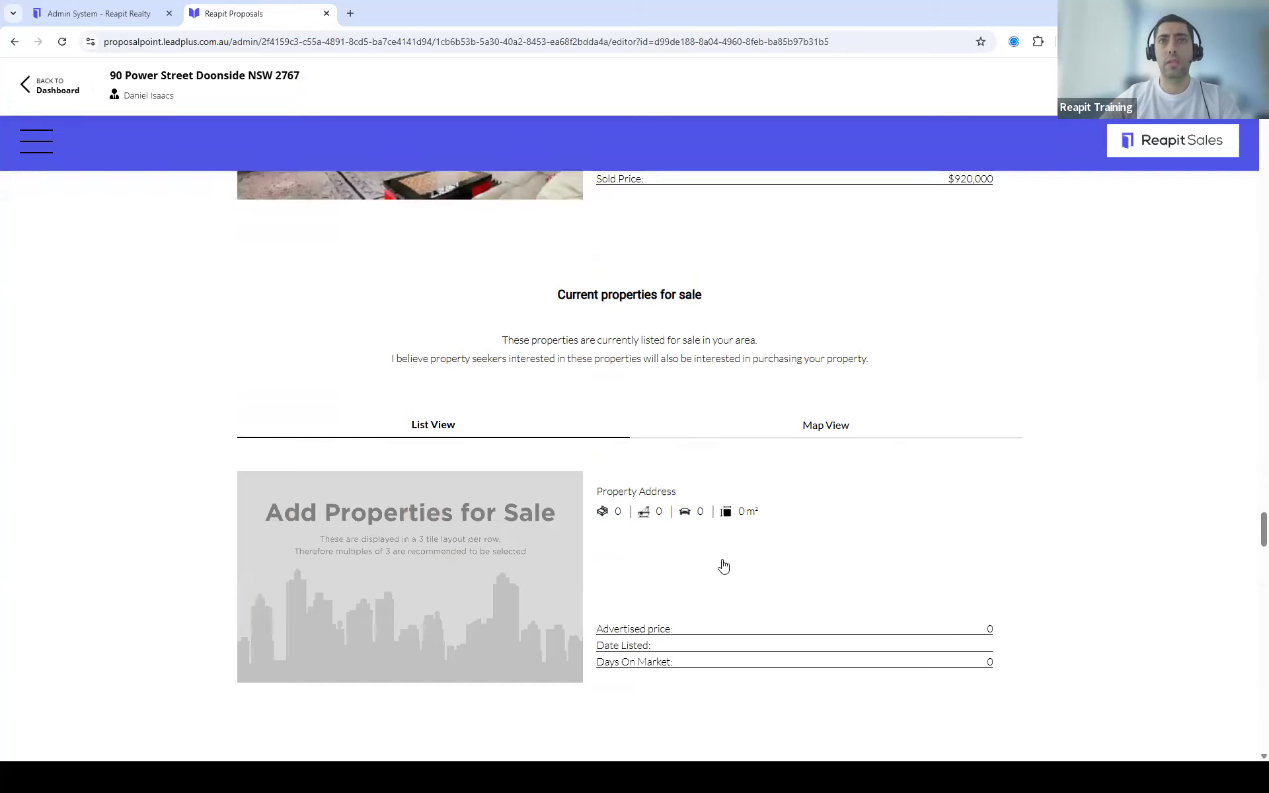
pyautogui.click(629, 573)
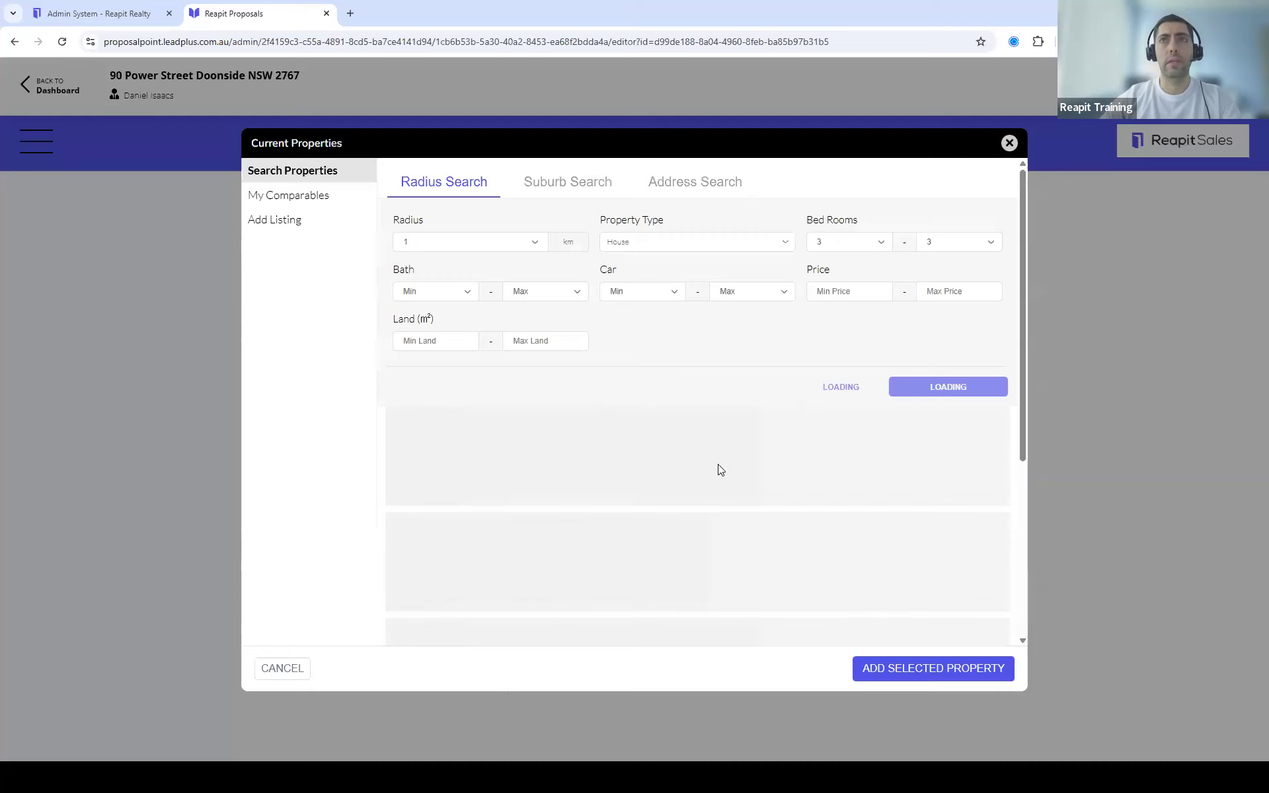
pyautogui.scroll(-2, 705, 507)
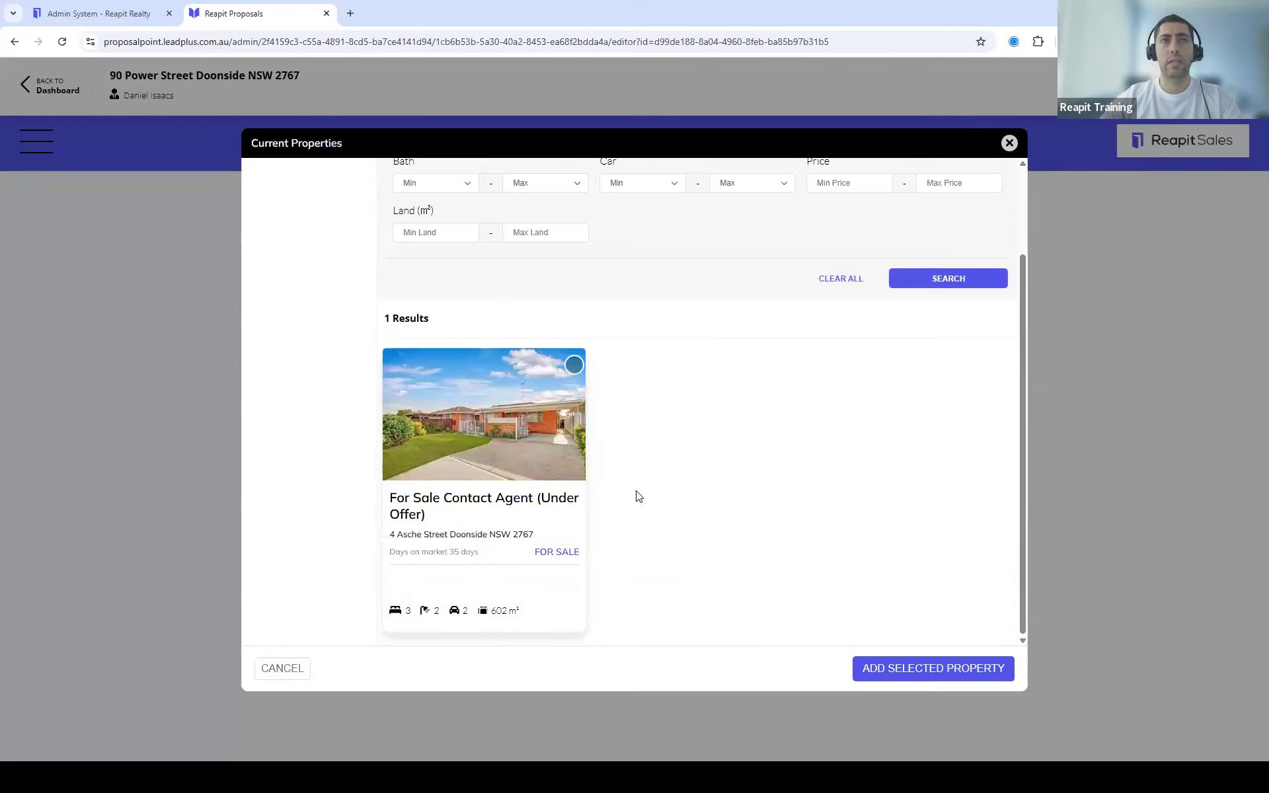
pyautogui.click(1009, 143)
pyautogui.scroll(4, 1221, 462)
pyautogui.scroll(15, 1221, 462)
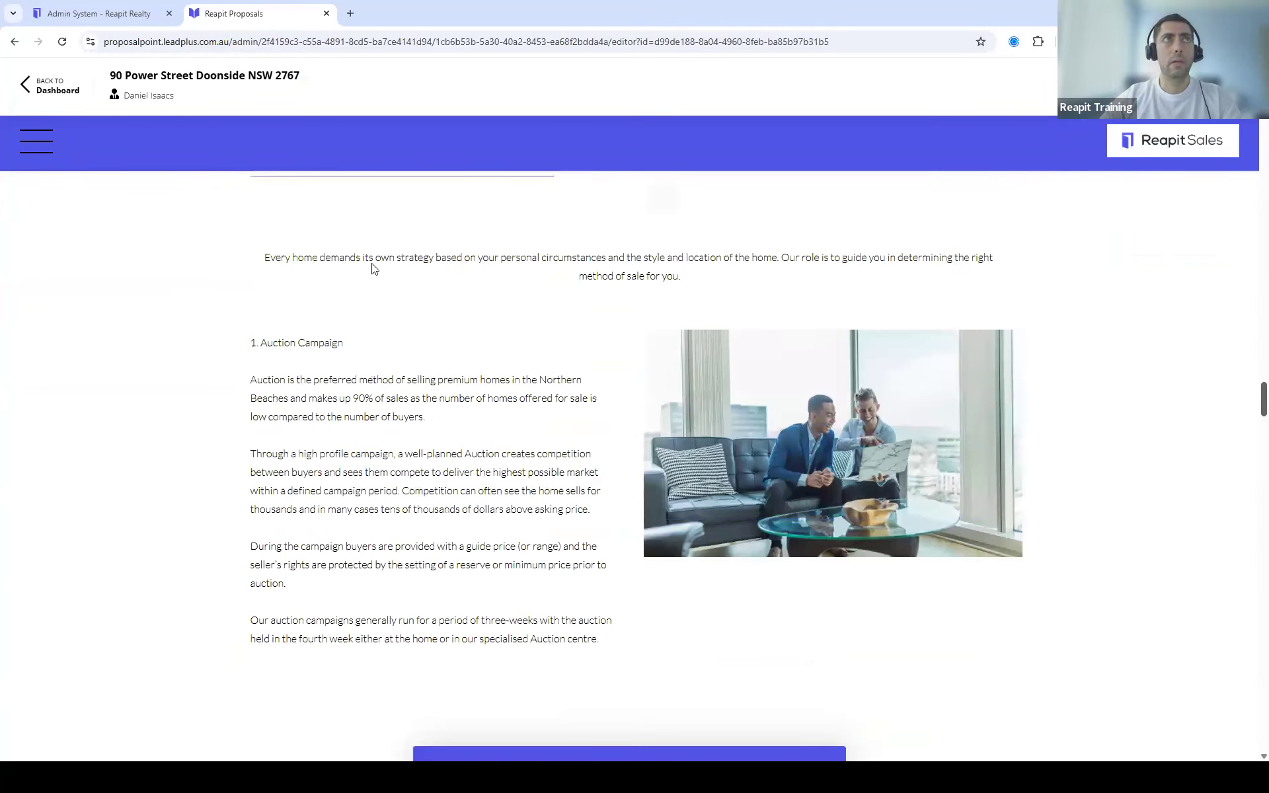
# Step: Move the first Campaign Calendar event's date to Tuesday 7 October 2025
pyautogui.click(37, 141)
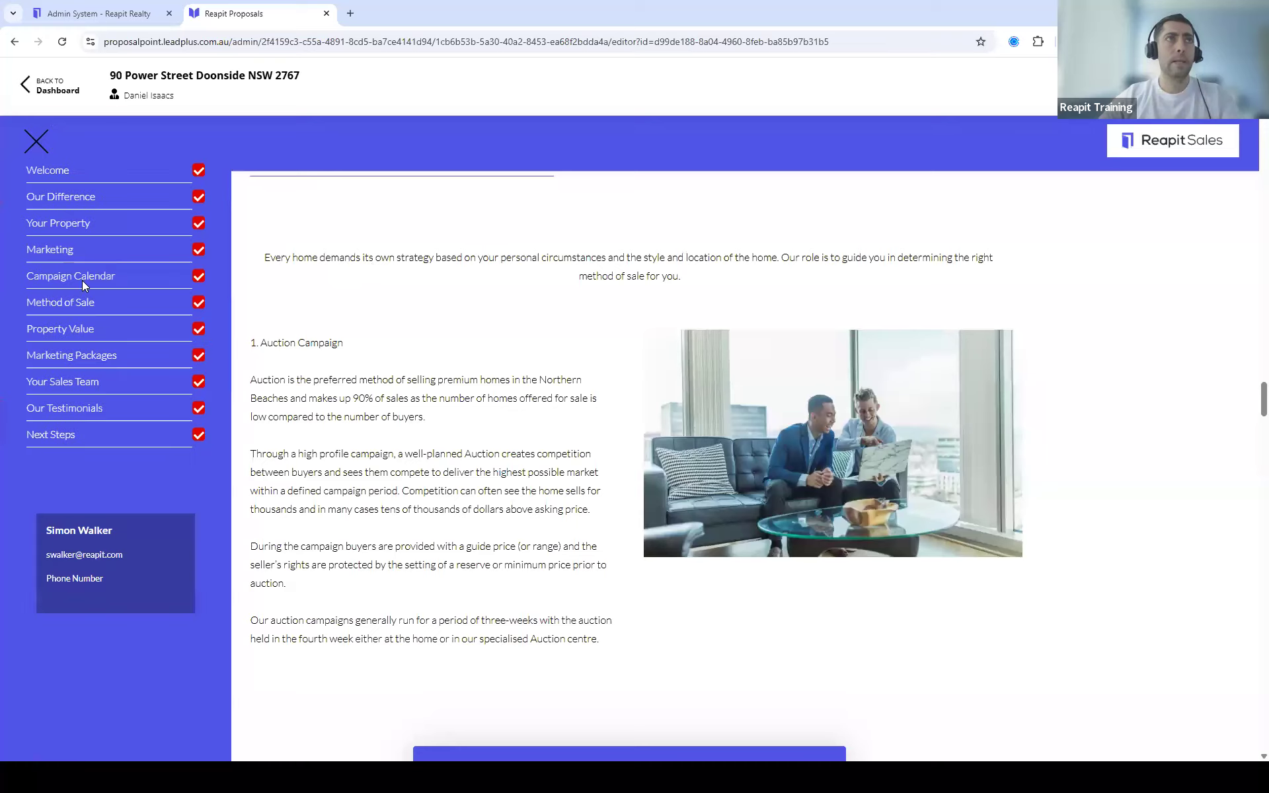
pyautogui.click(83, 276)
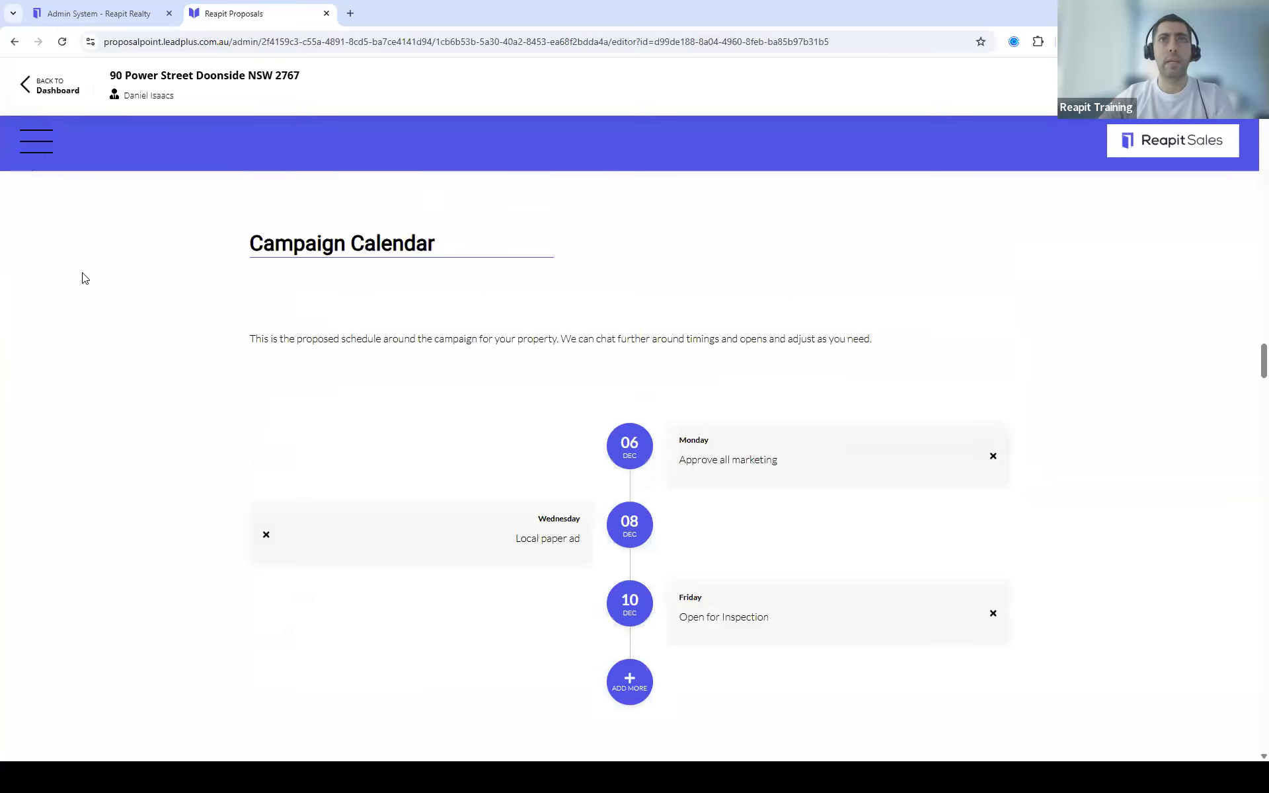
pyautogui.click(630, 449)
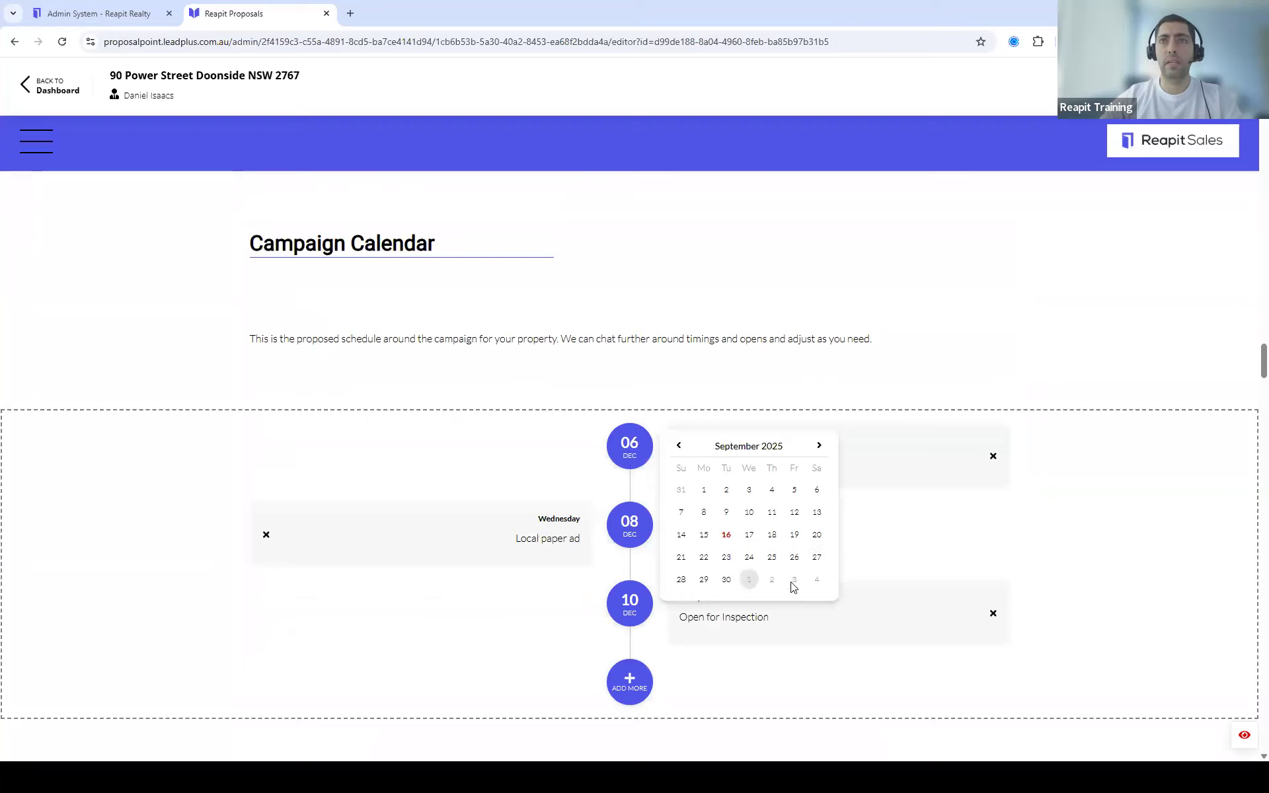
pyautogui.click(819, 446)
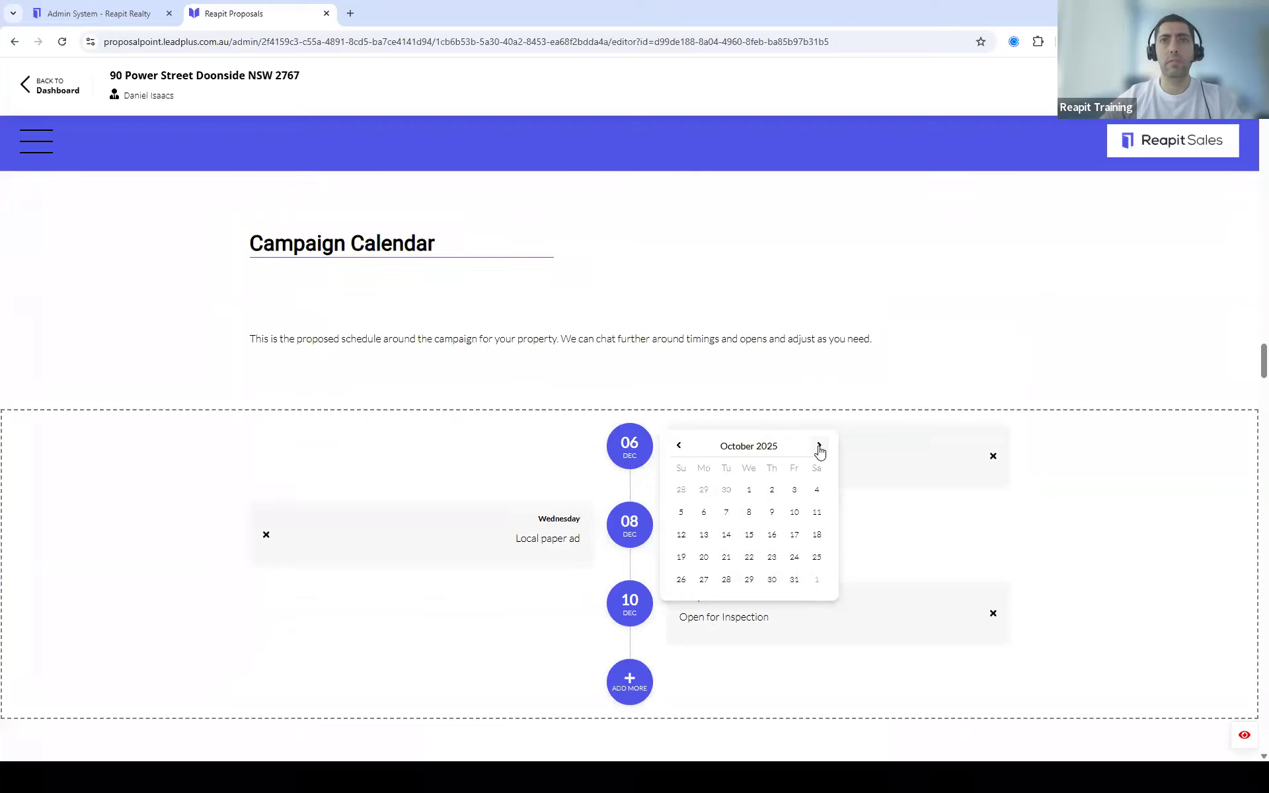
pyautogui.click(727, 512)
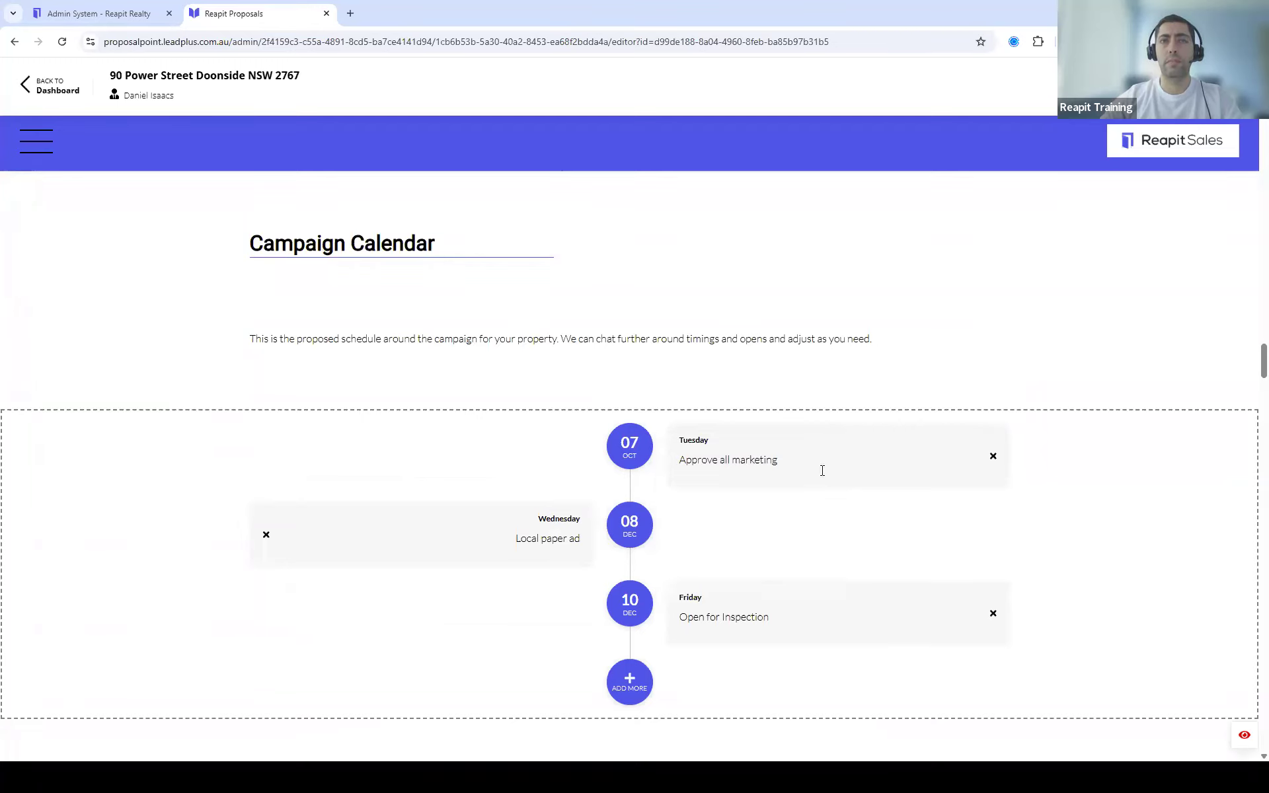
pyautogui.click(643, 529)
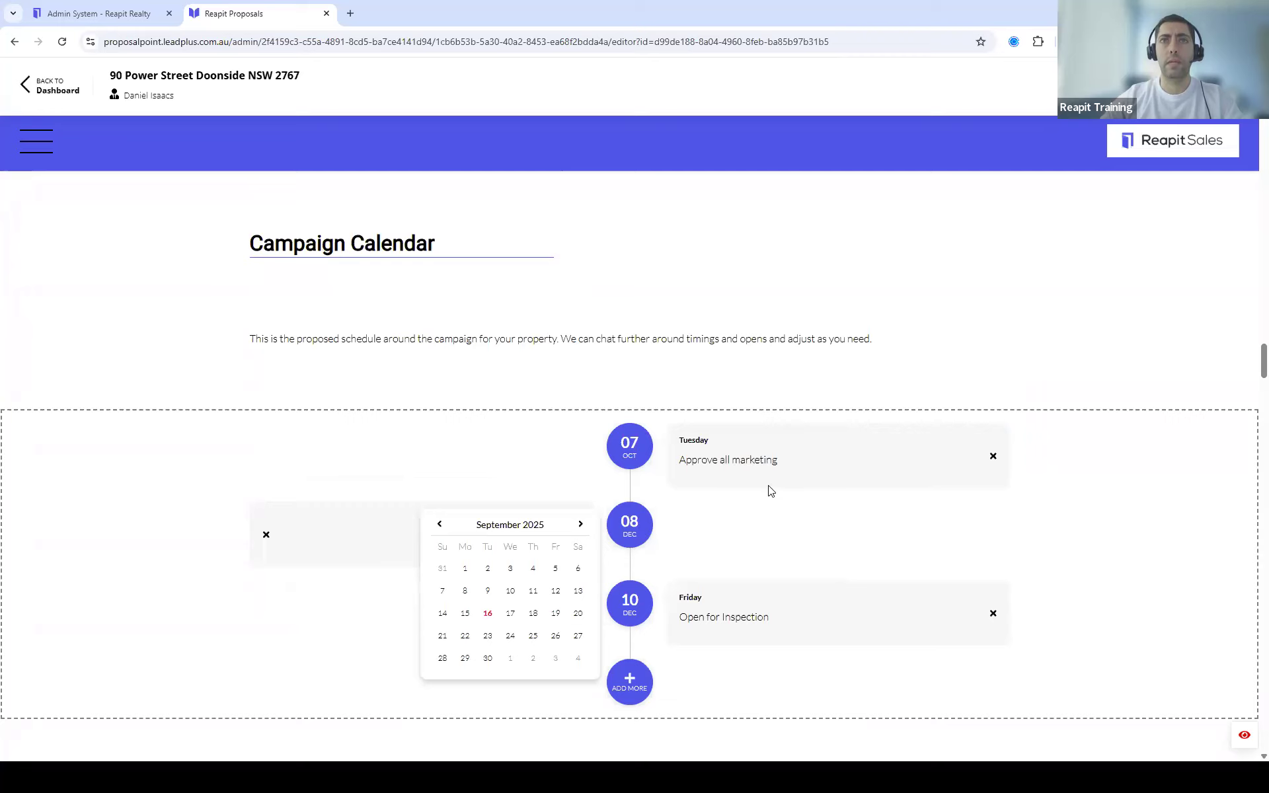
# Step: Rename the Approve all marketing event to Photoshoot
pyautogui.click(775, 464)
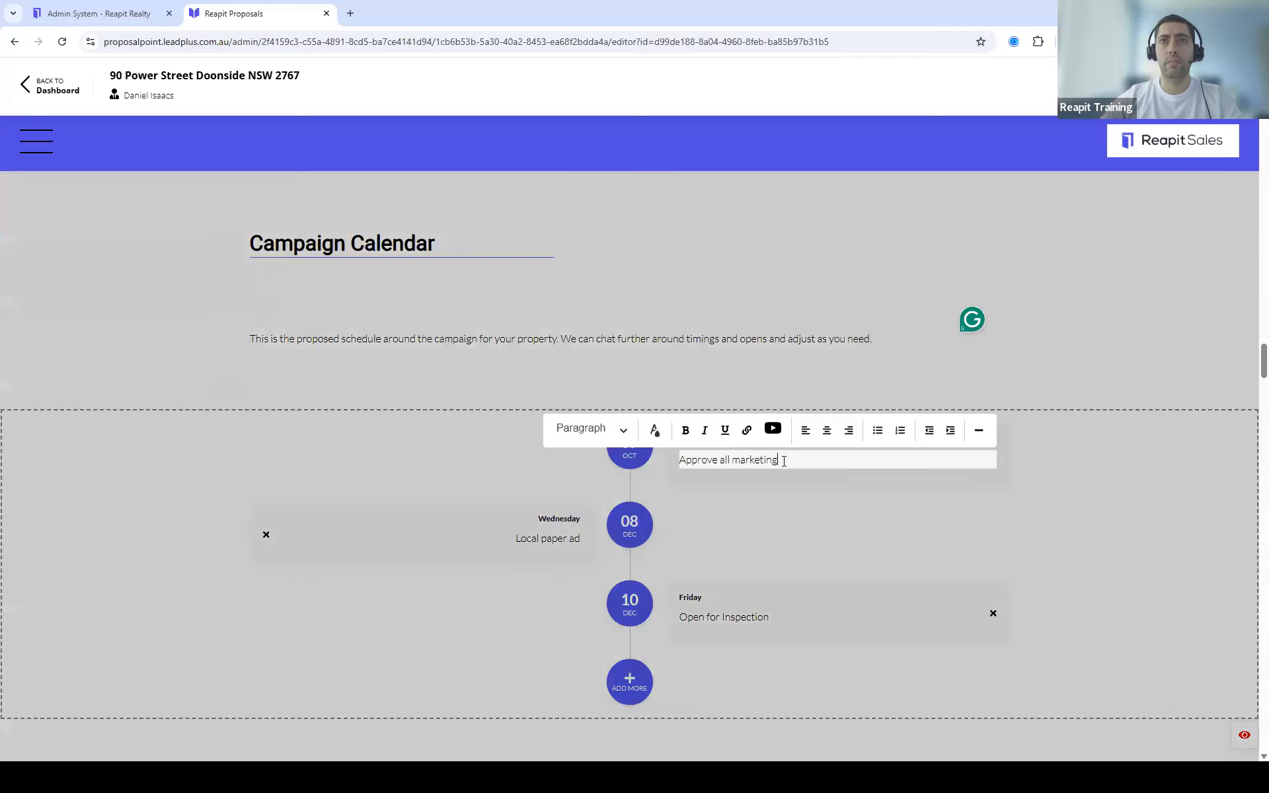
pyautogui.moveTo(779, 459); pyautogui.dragTo(731, 459)
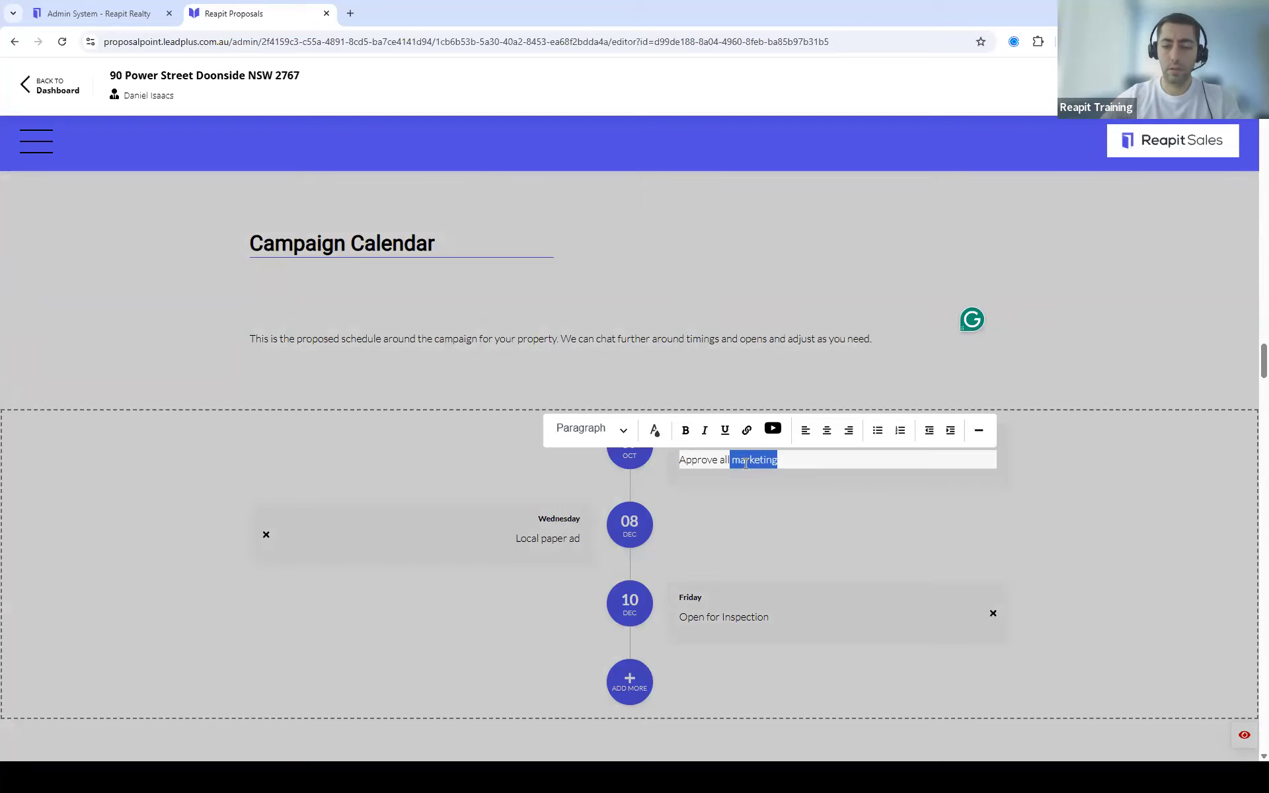
pyautogui.press('BackSpace')
pyautogui.press('BackSpace')
pyautogui.press('BackSpace')
pyautogui.press('BackSpace')
pyautogui.press('BackSpace')
pyautogui.press('BackSpace')
pyautogui.press('BackSpace')
pyautogui.press('BackSpace')
pyautogui.press('BackSpace')
pyautogui.press('BackSpace')
pyautogui.press('BackSpace')
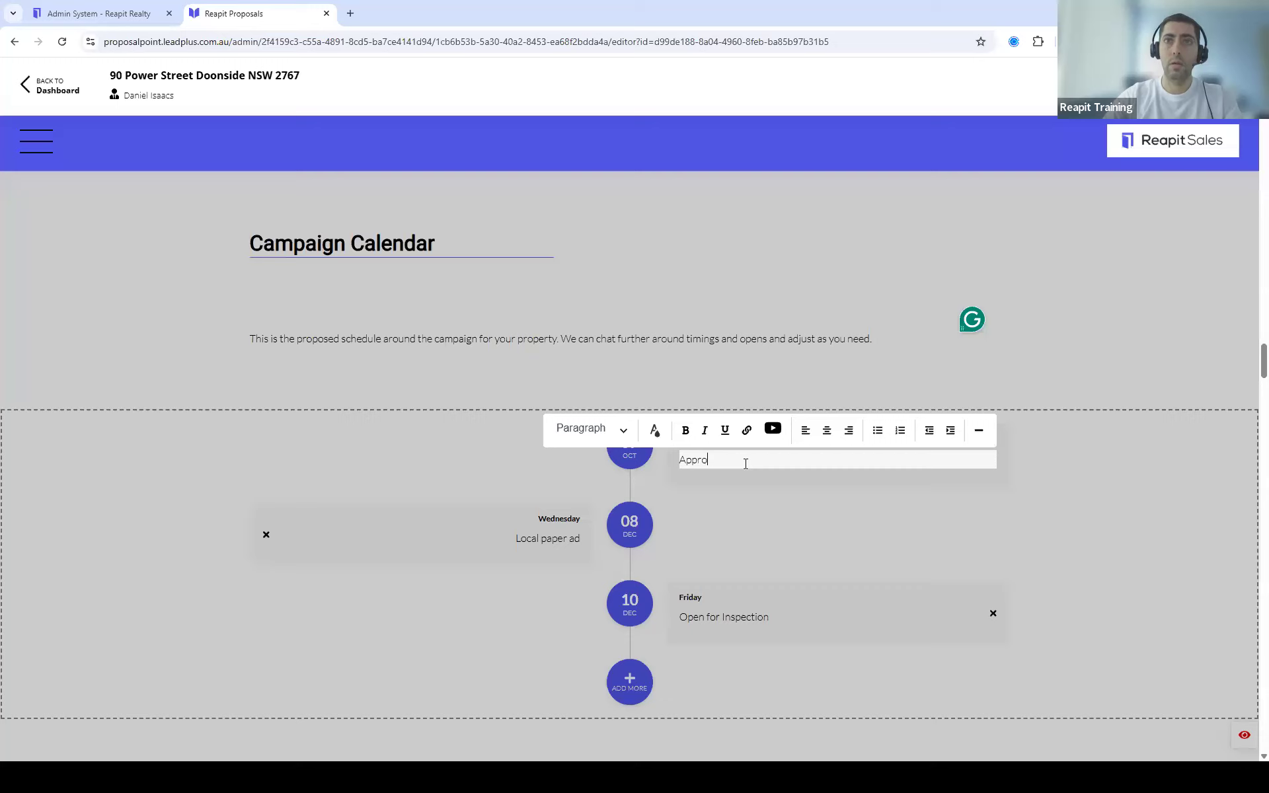
pyautogui.press('BackSpace')
pyautogui.press('BackSpace')
pyautogui.write('Photo')
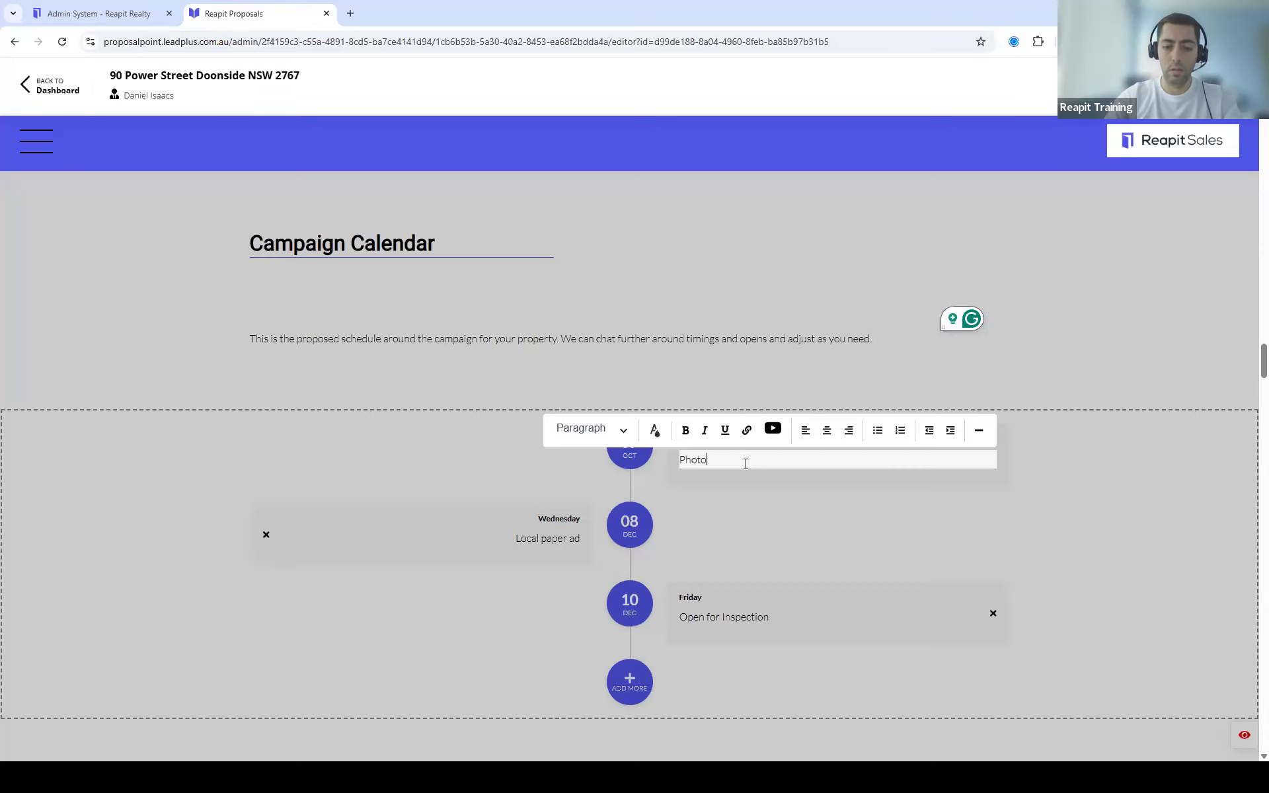
pyautogui.write('shoot')
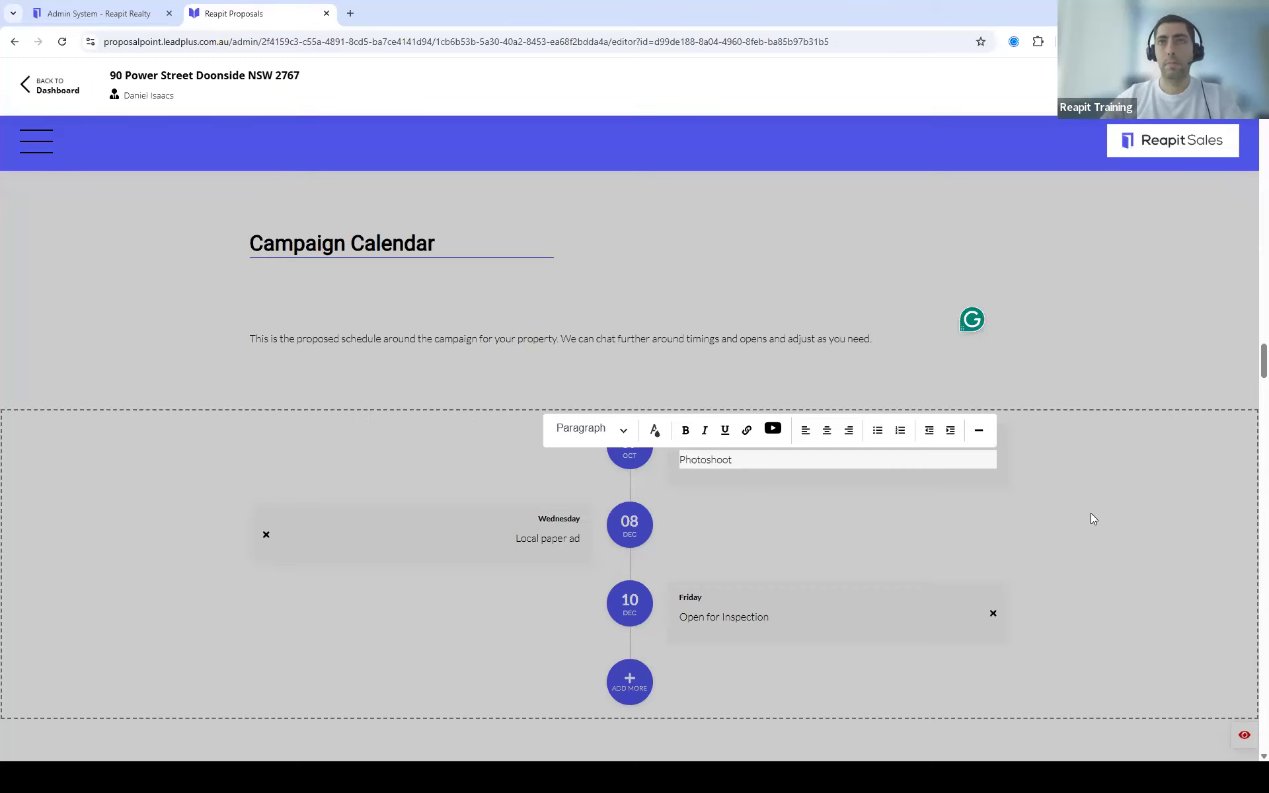
pyautogui.click(1088, 510)
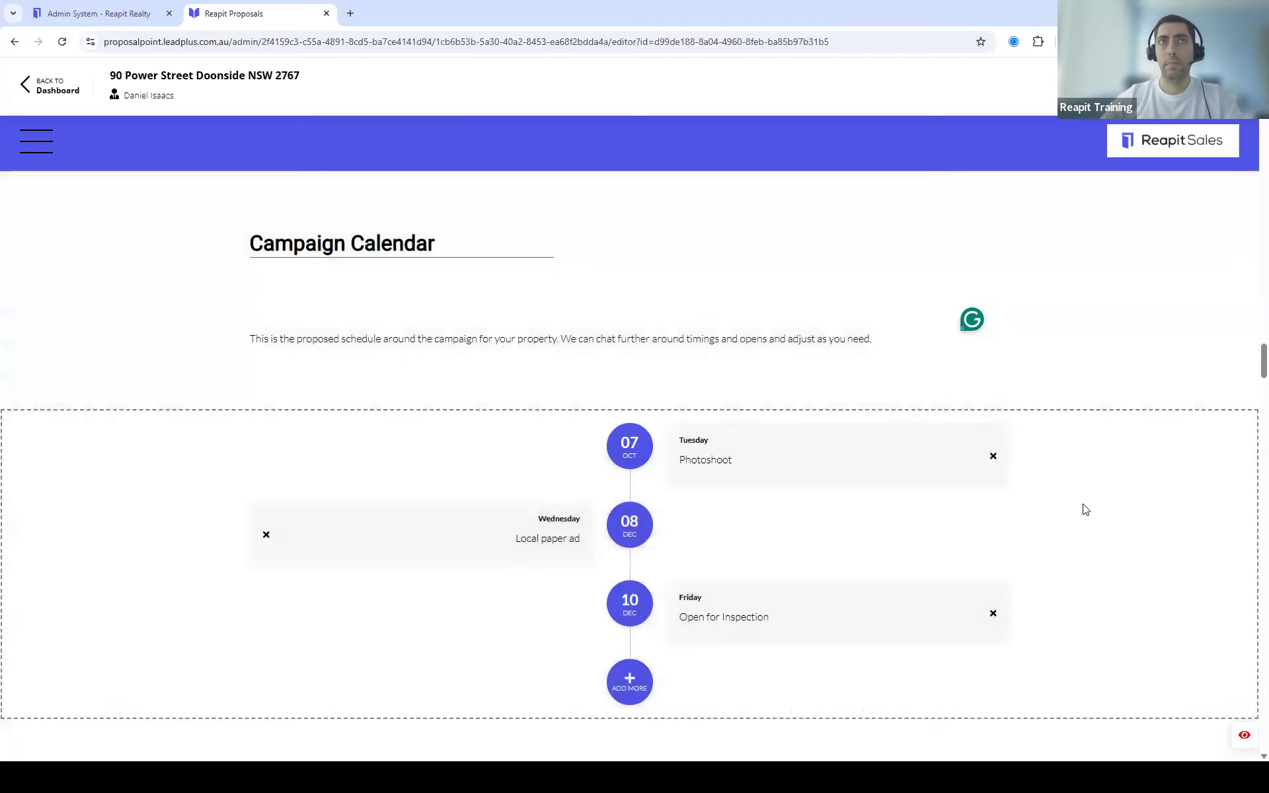
pyautogui.click(44, 156)
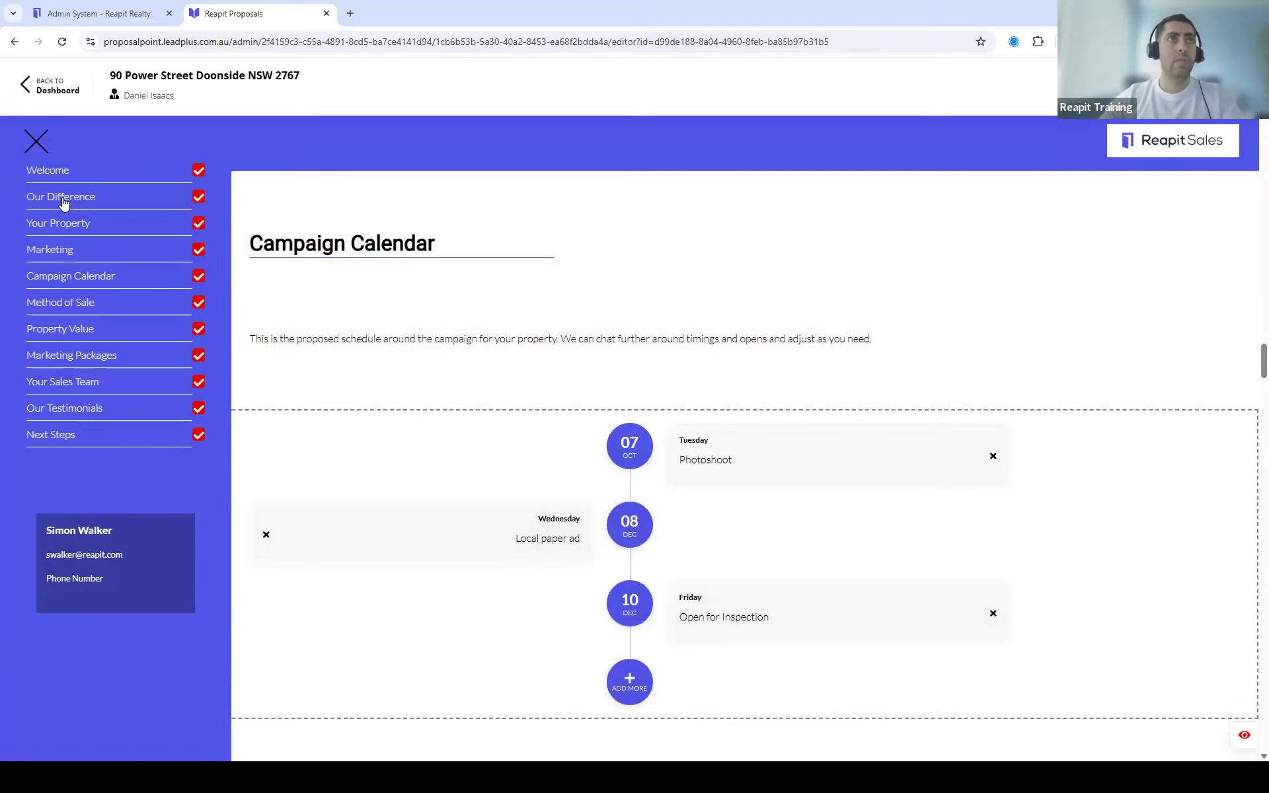
pyautogui.click(64, 223)
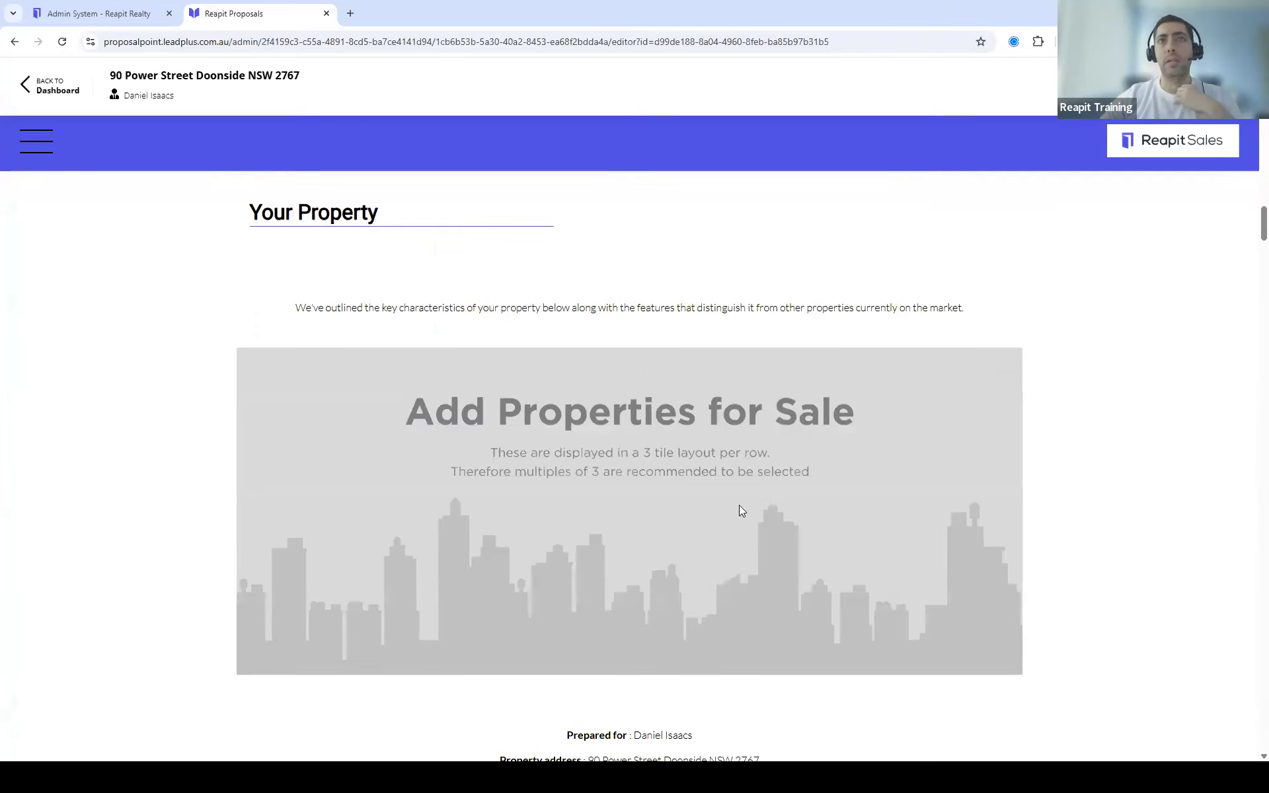
pyautogui.moveTo(636, 513)
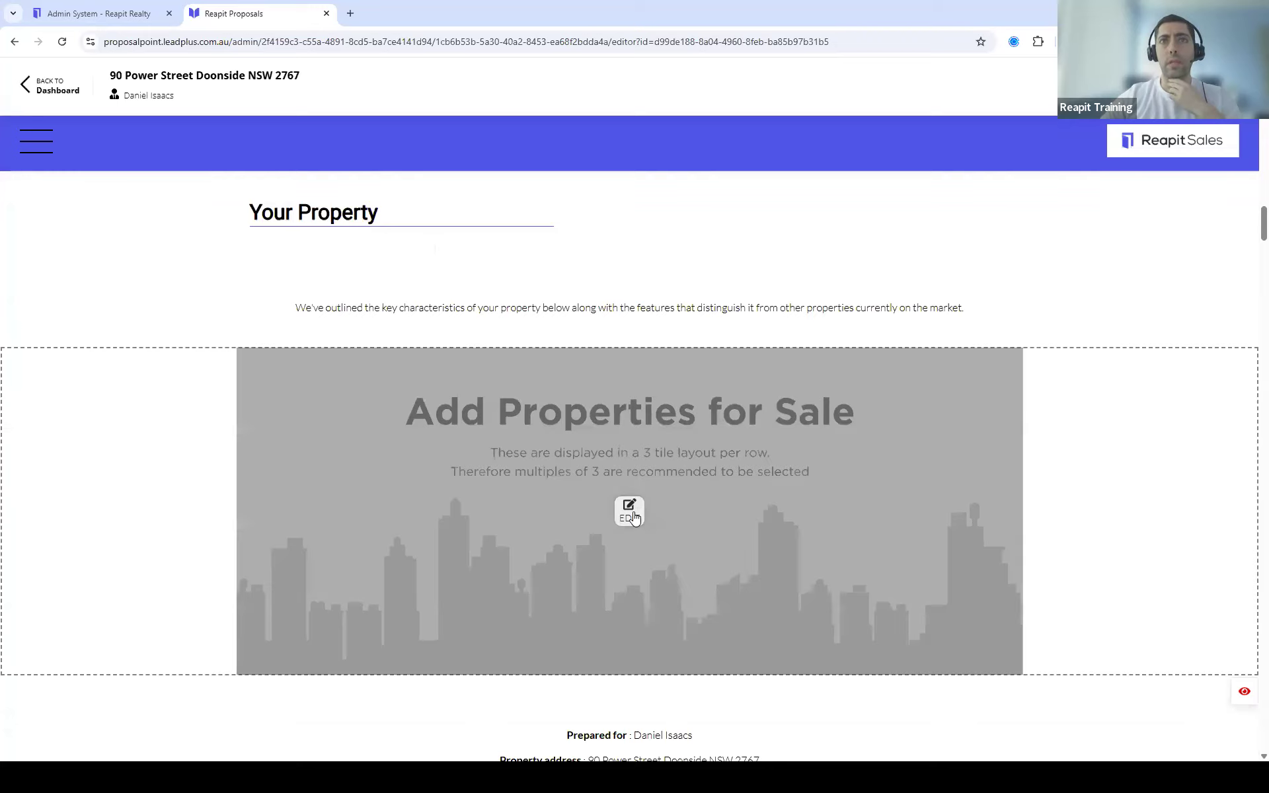
pyautogui.scroll(-2, 753, 466)
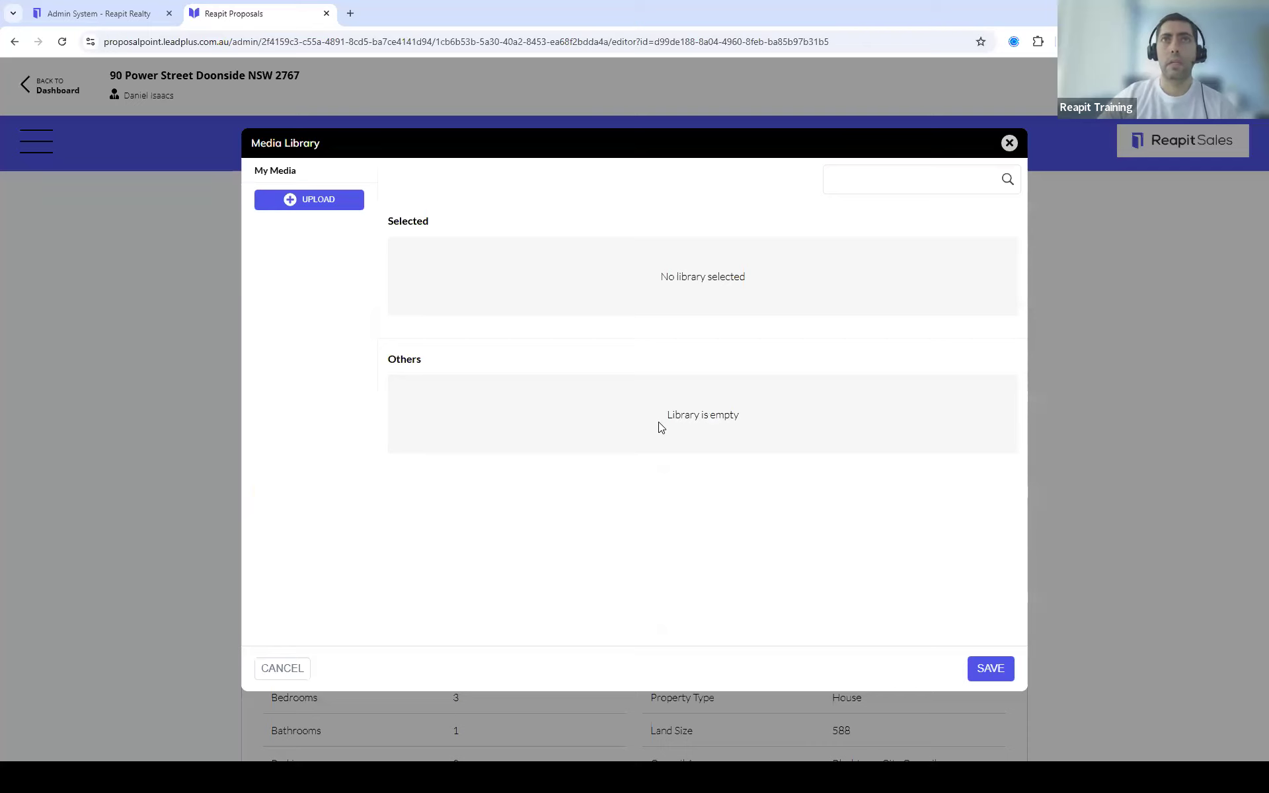
pyautogui.click(314, 211)
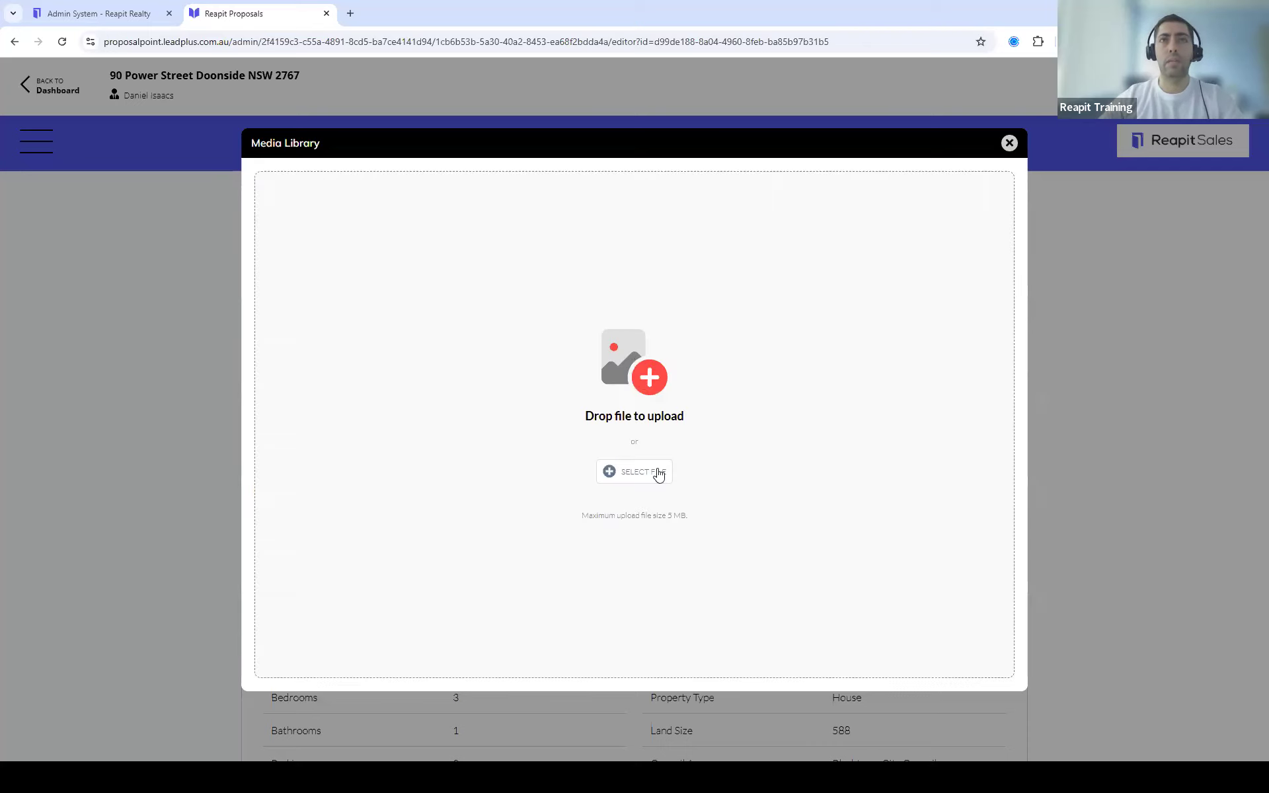
pyautogui.click(656, 487)
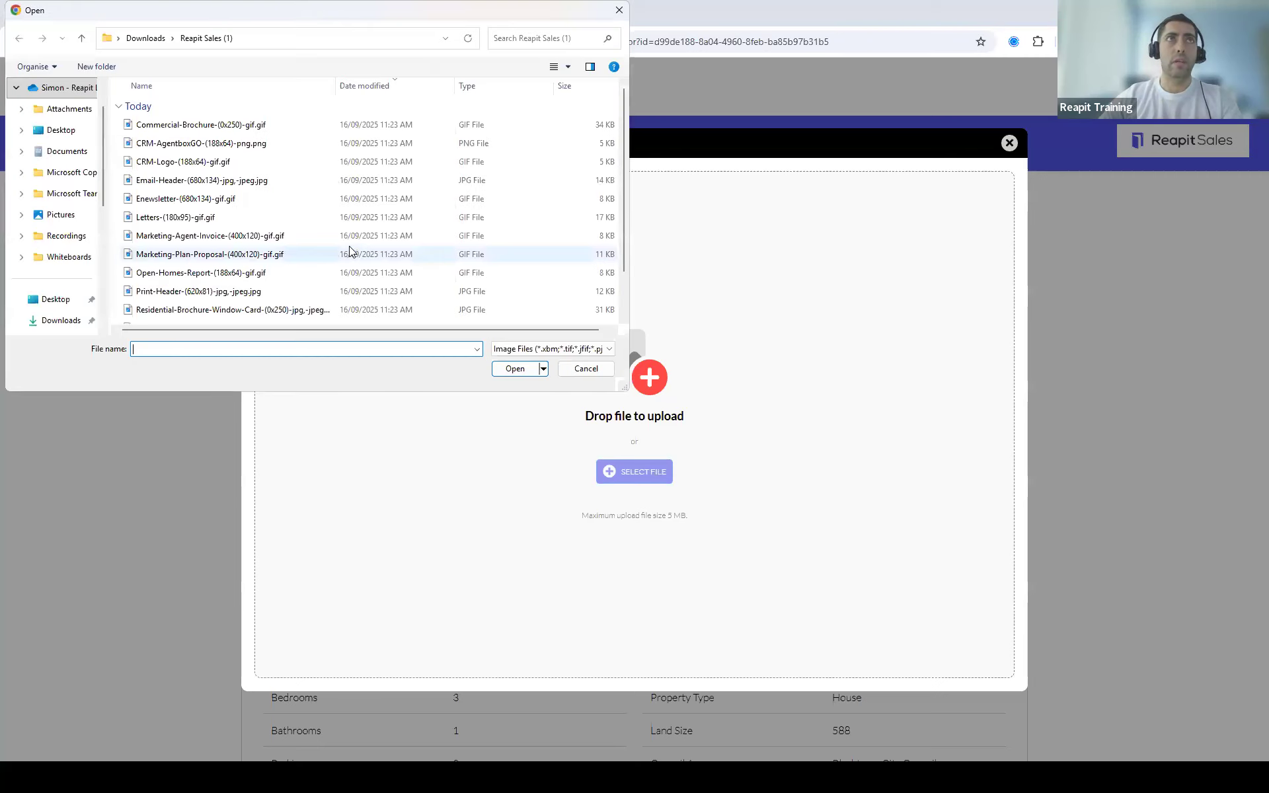
pyautogui.click(666, 126)
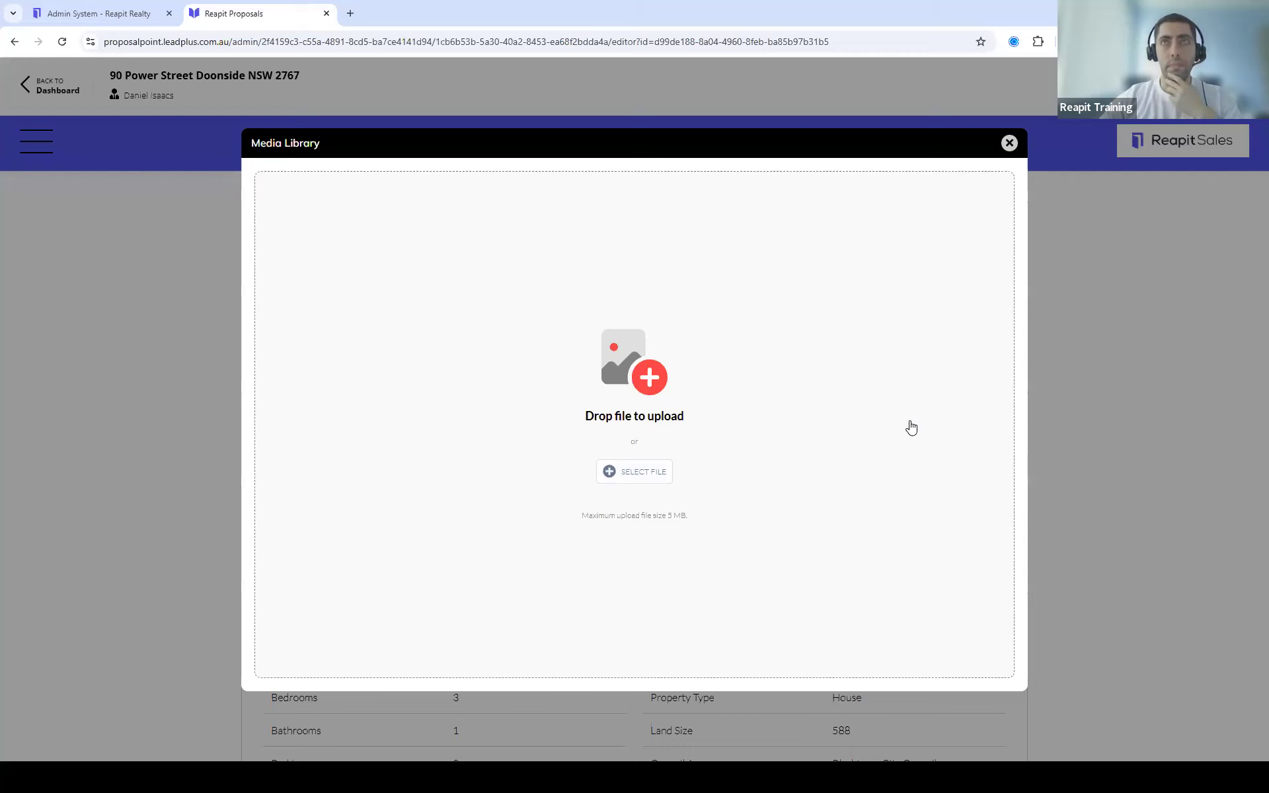
pyautogui.click(1010, 143)
pyautogui.scroll(-3, 1047, 556)
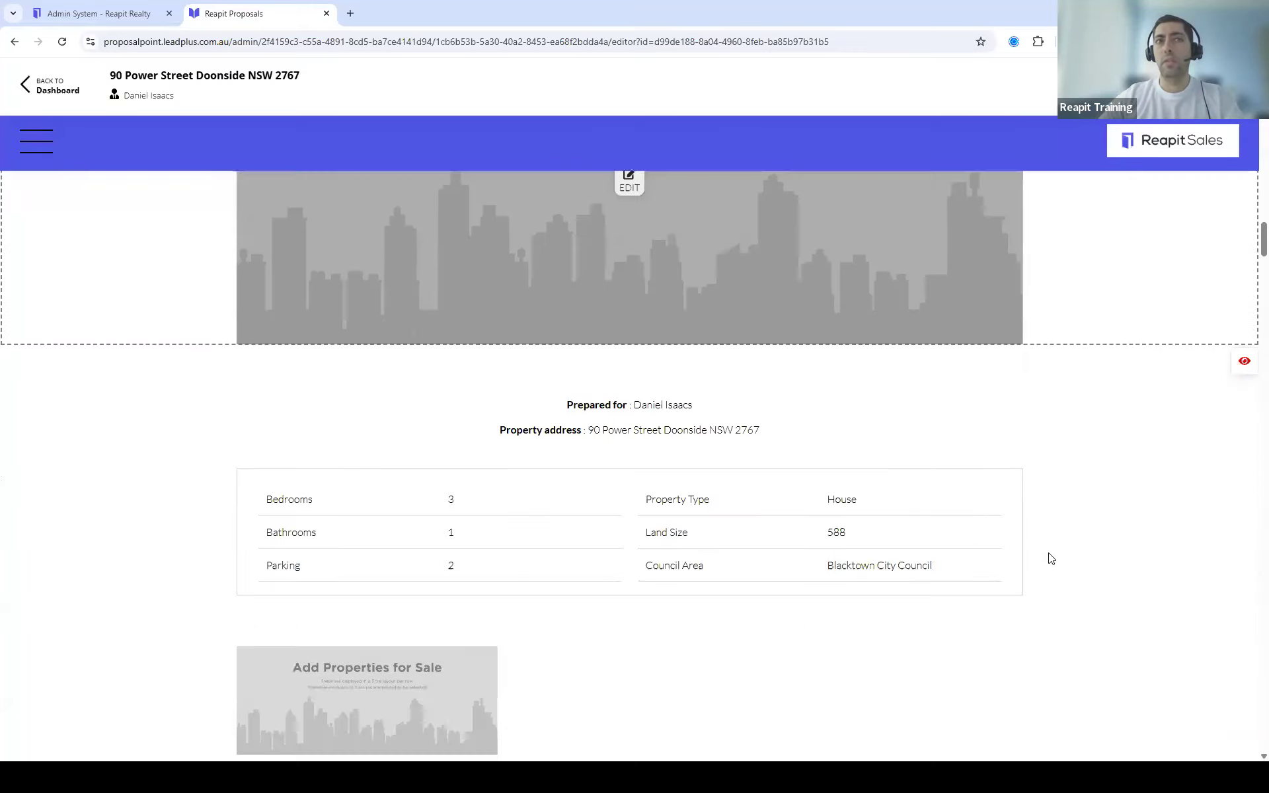
pyautogui.scroll(-1, 1051, 554)
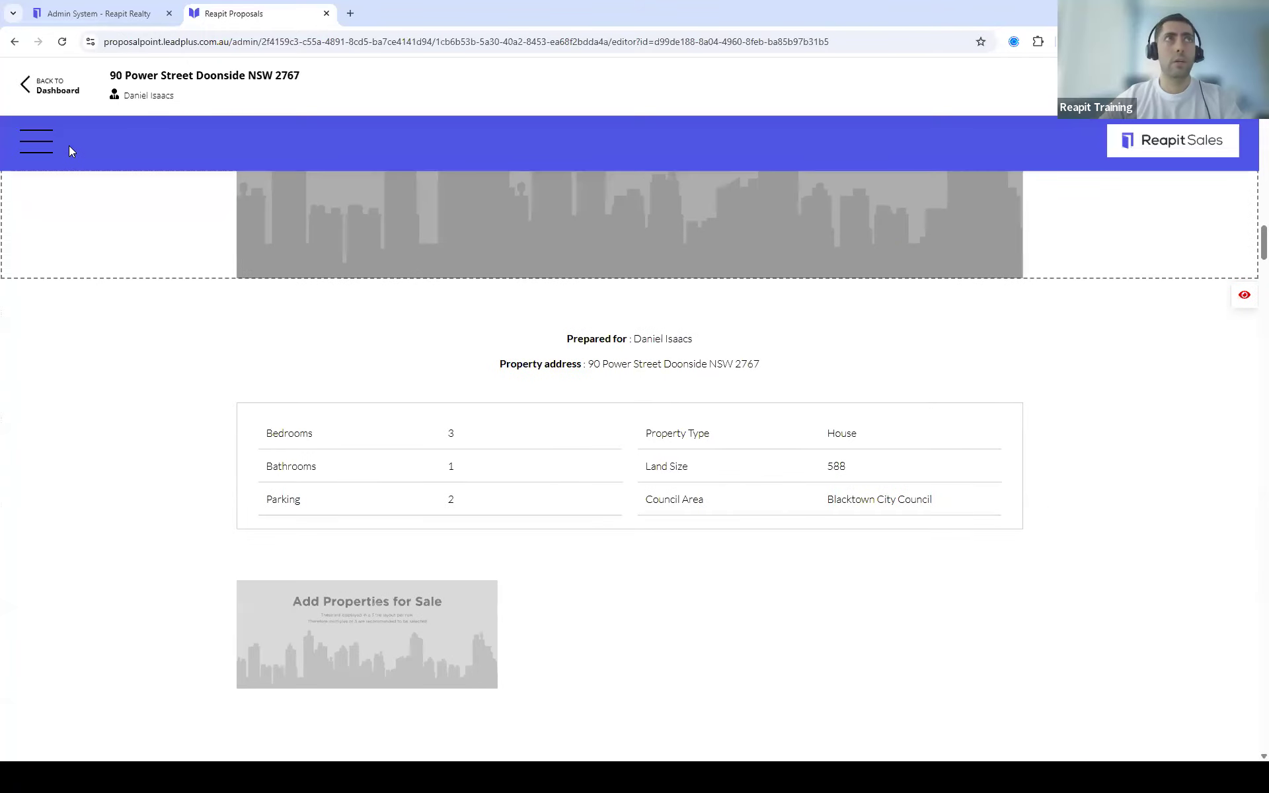
# Step: Jump to the Your Sales Team section from the proposal sections list
pyautogui.click(42, 153)
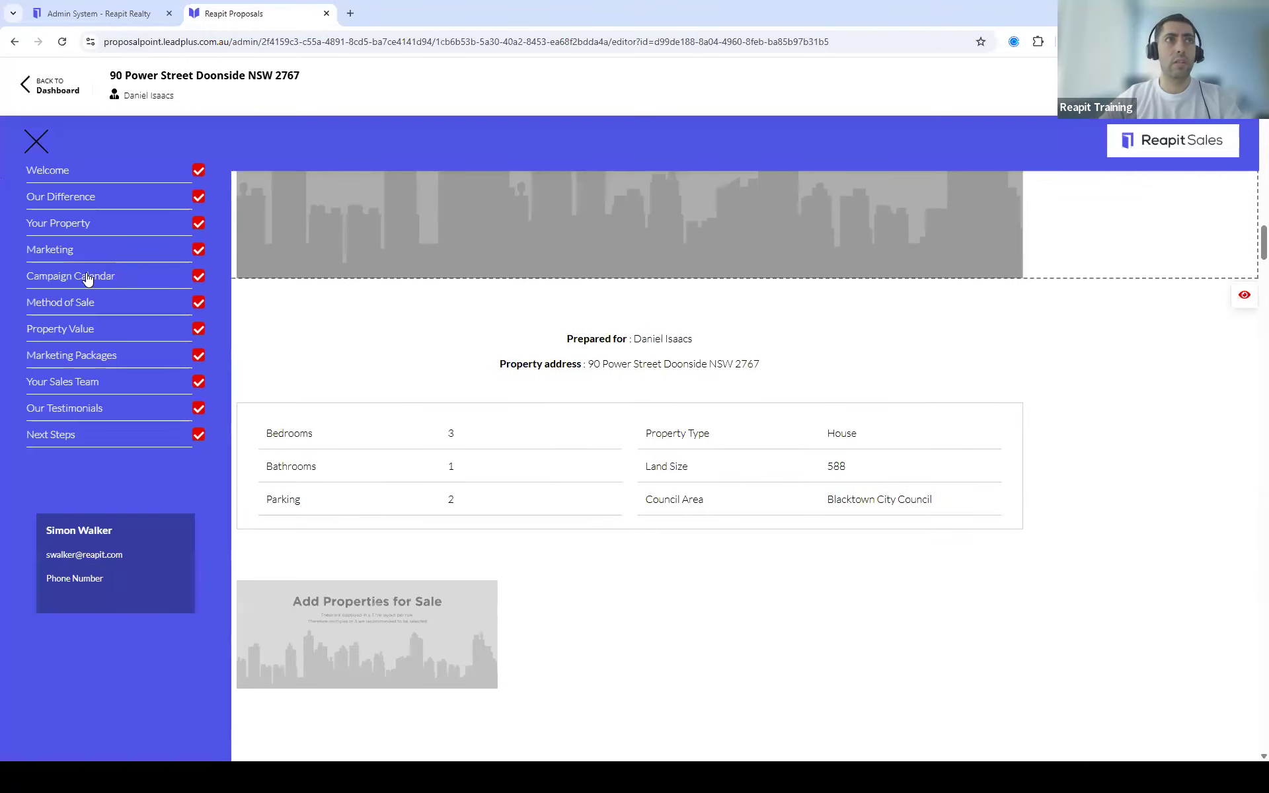
pyautogui.click(81, 381)
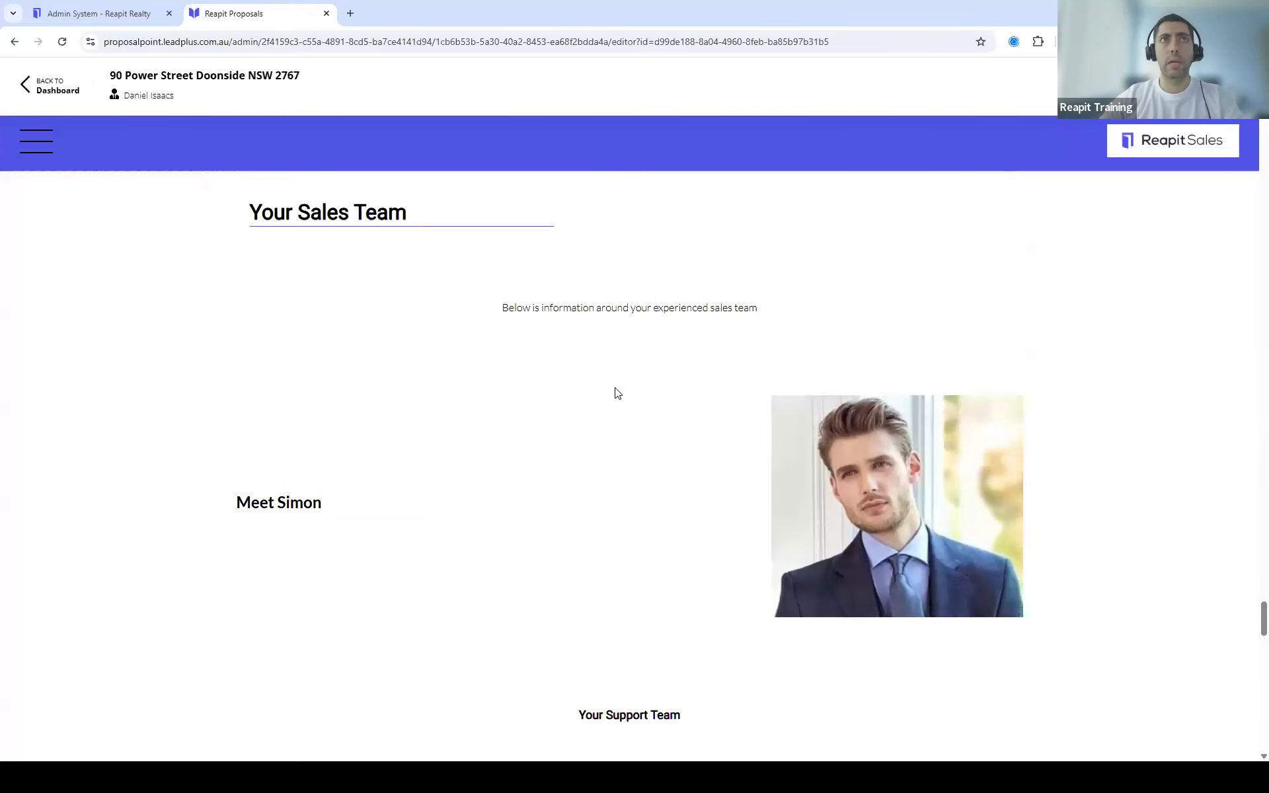
pyautogui.scroll(-2, 677, 427)
pyautogui.scroll(2, 677, 427)
pyautogui.scroll(-6, 644, 495)
pyautogui.scroll(5, 782, 511)
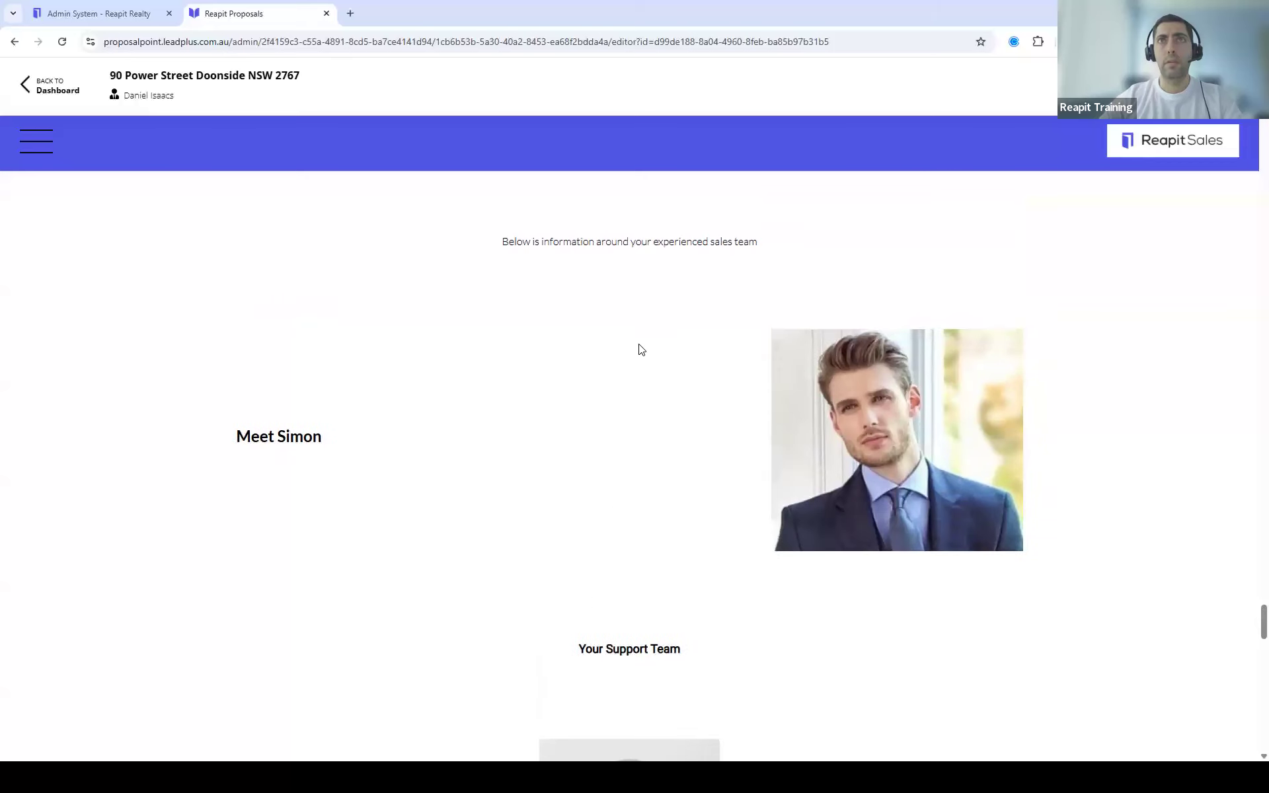
# Step: Hide the agent bio block after dismissing the For Information notice
pyautogui.moveTo(639, 350)
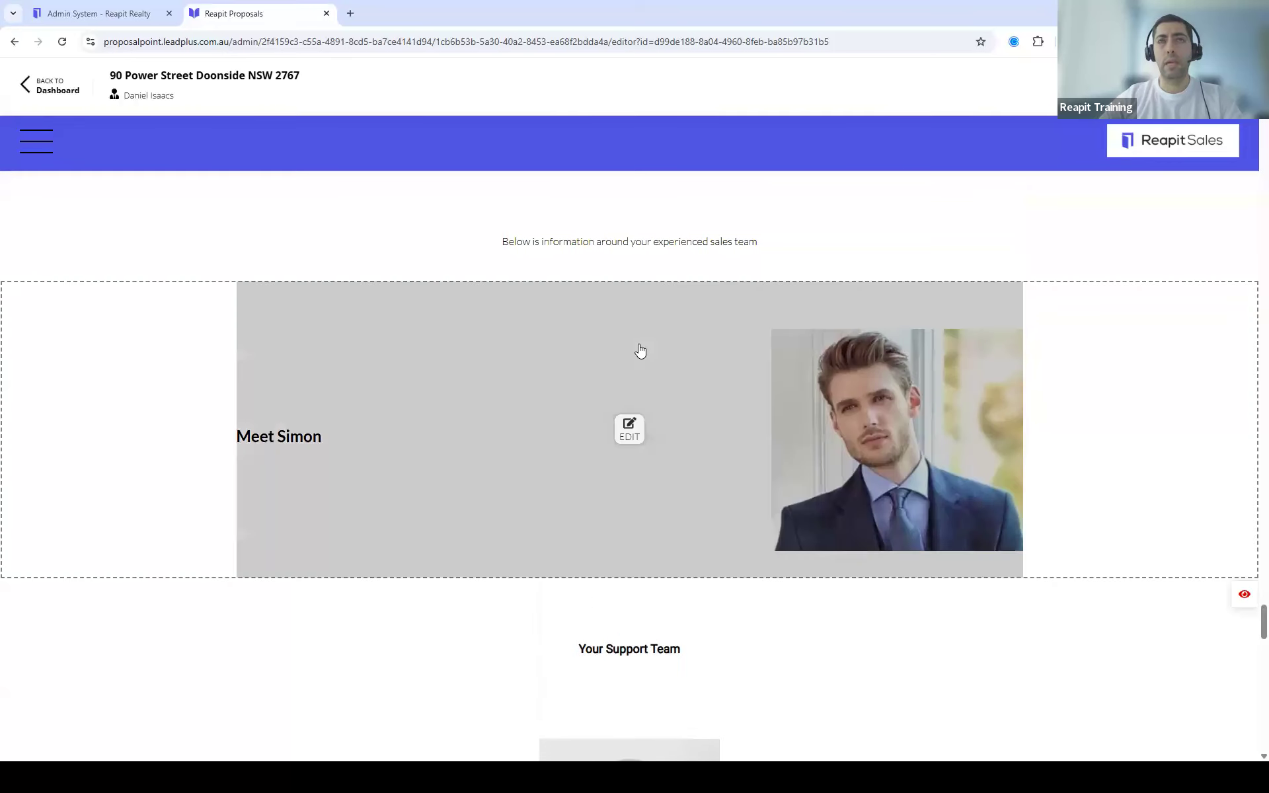
pyautogui.click(636, 436)
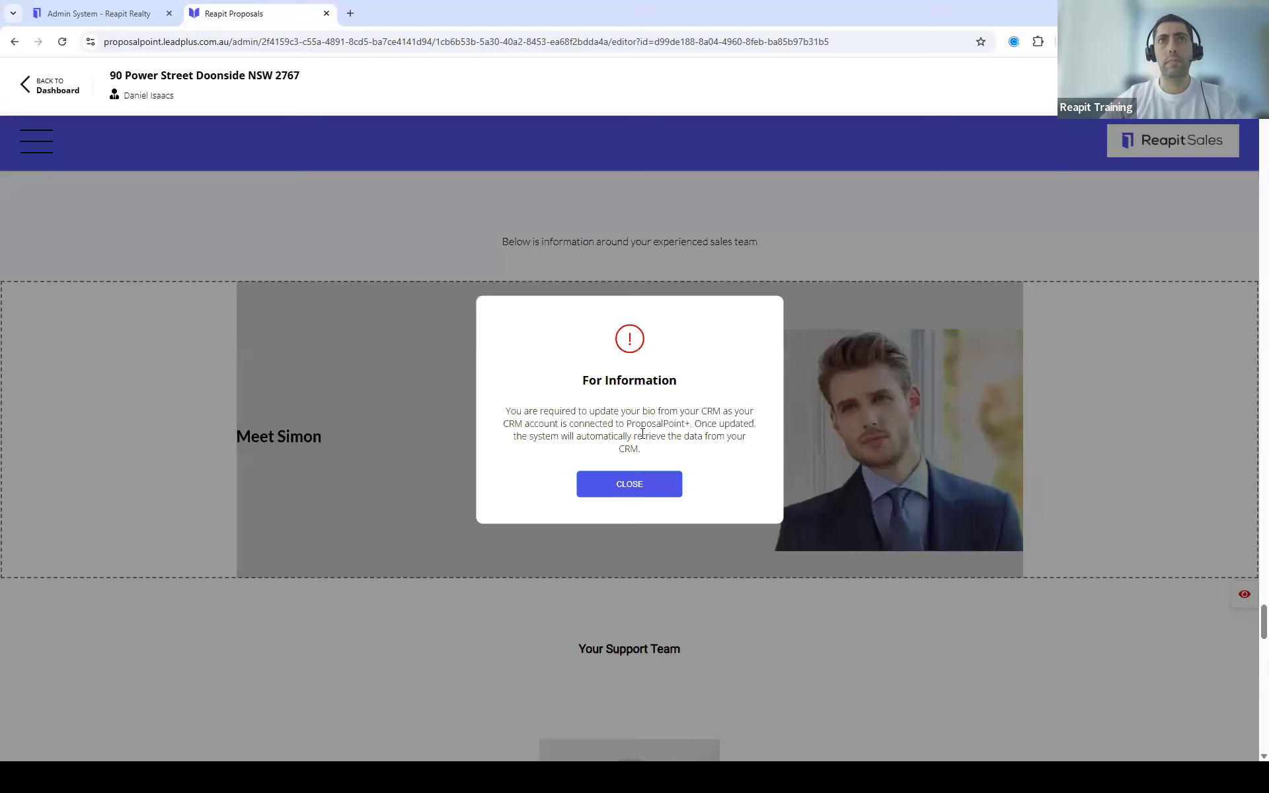
pyautogui.press('Escape')
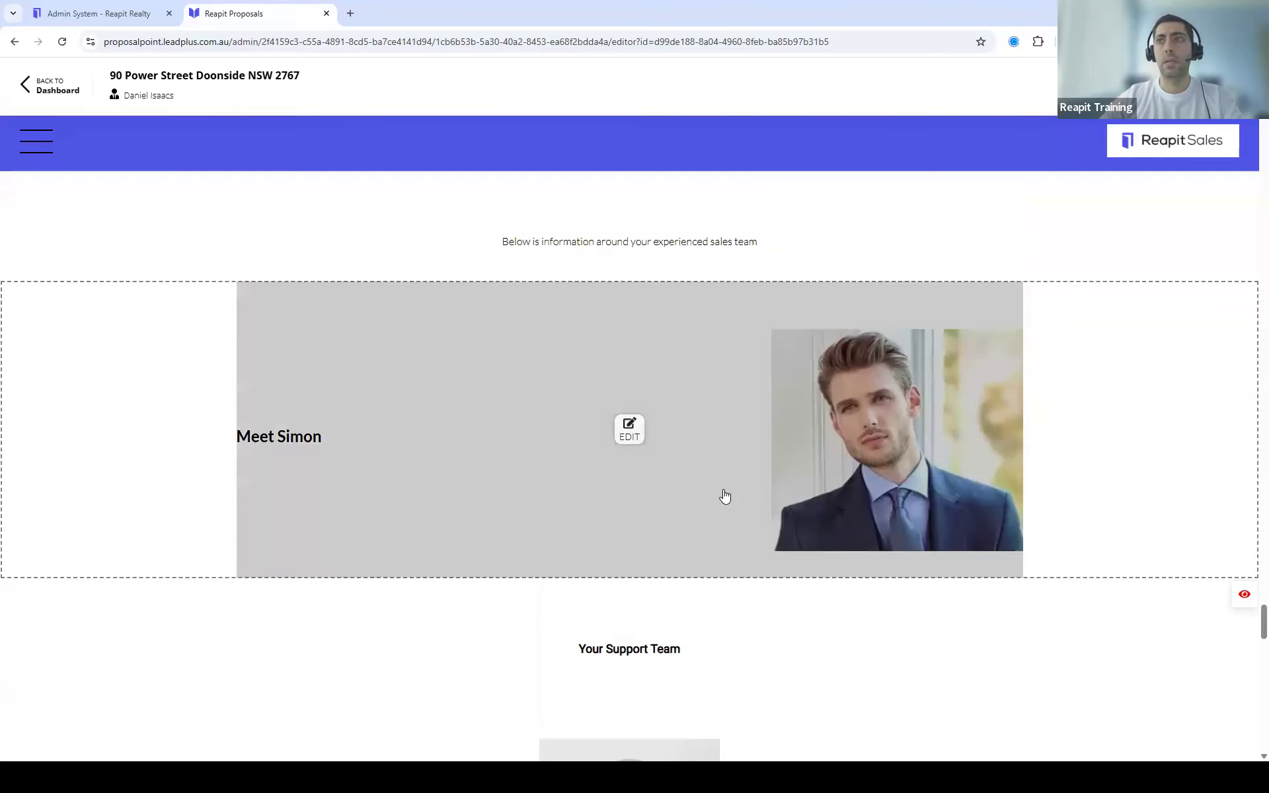
pyautogui.click(1244, 596)
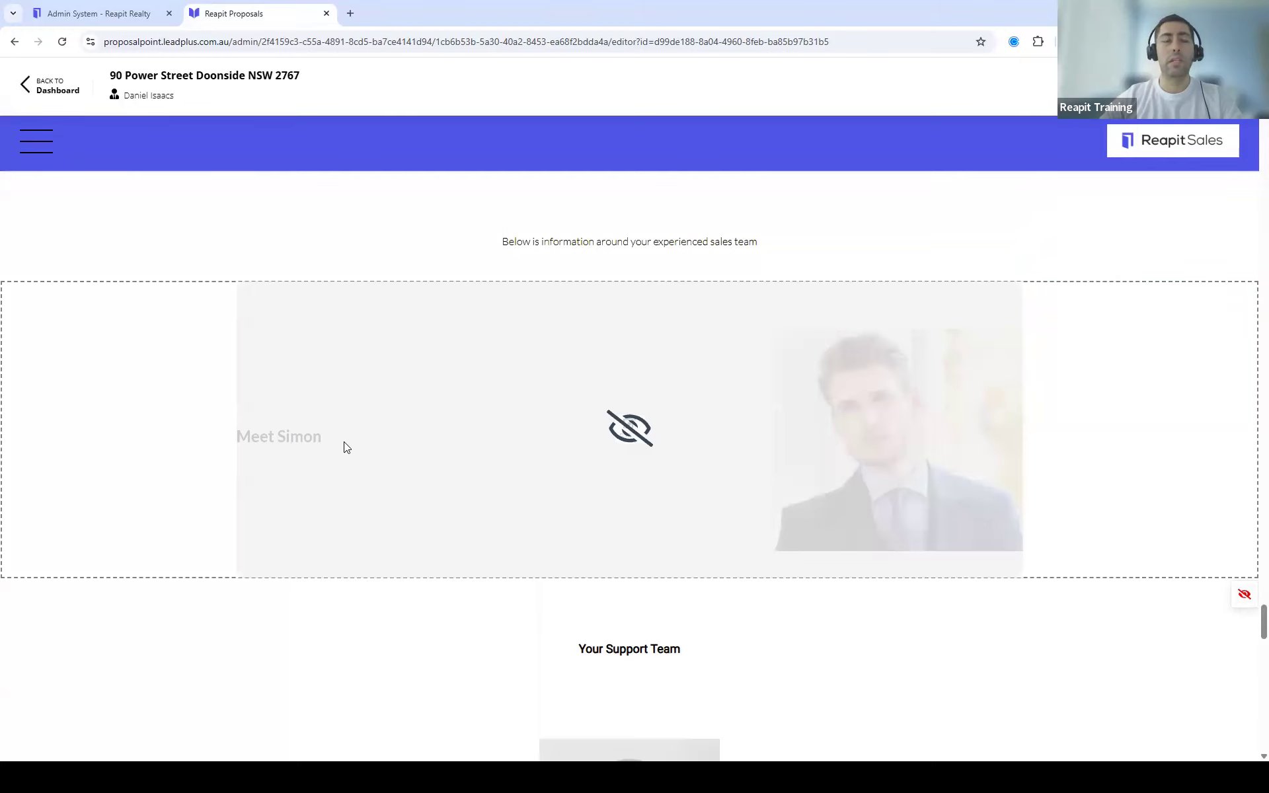
pyautogui.scroll(-1, 981, 476)
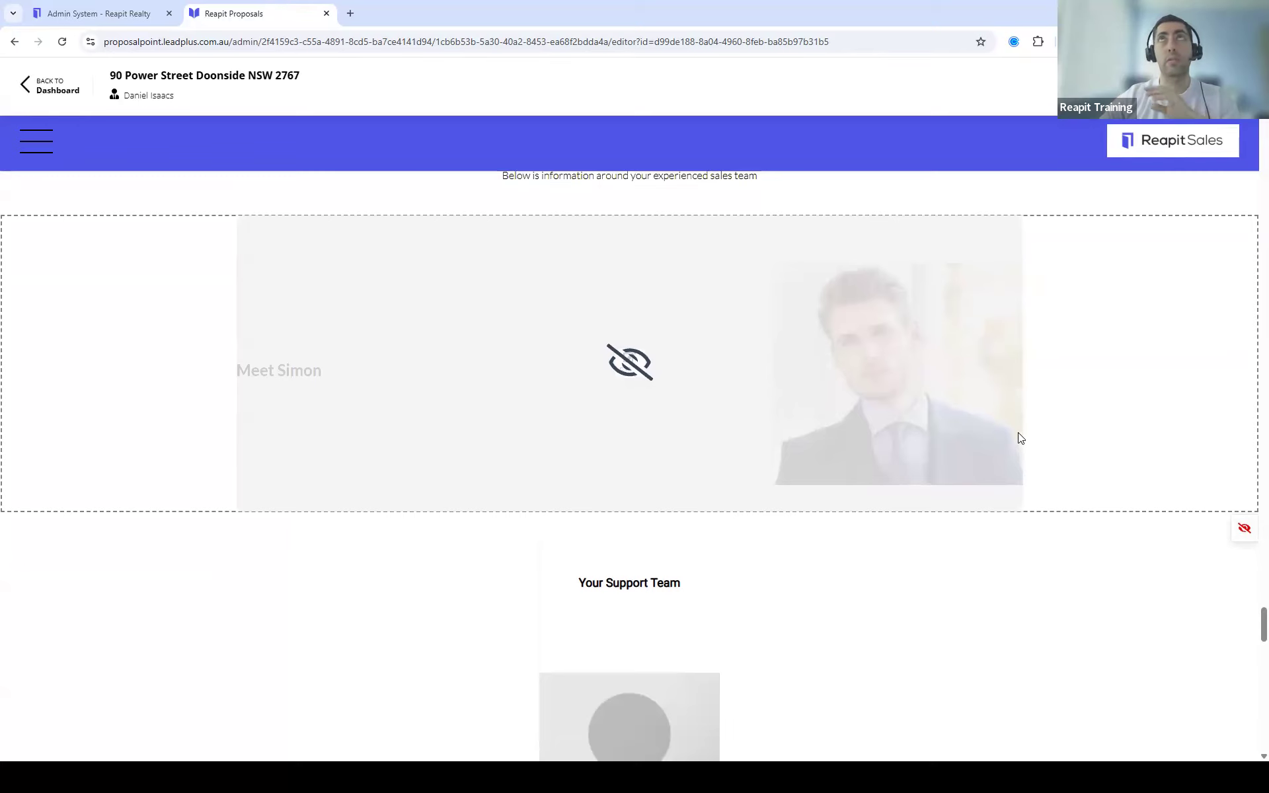
pyautogui.scroll(-7, 960, 529)
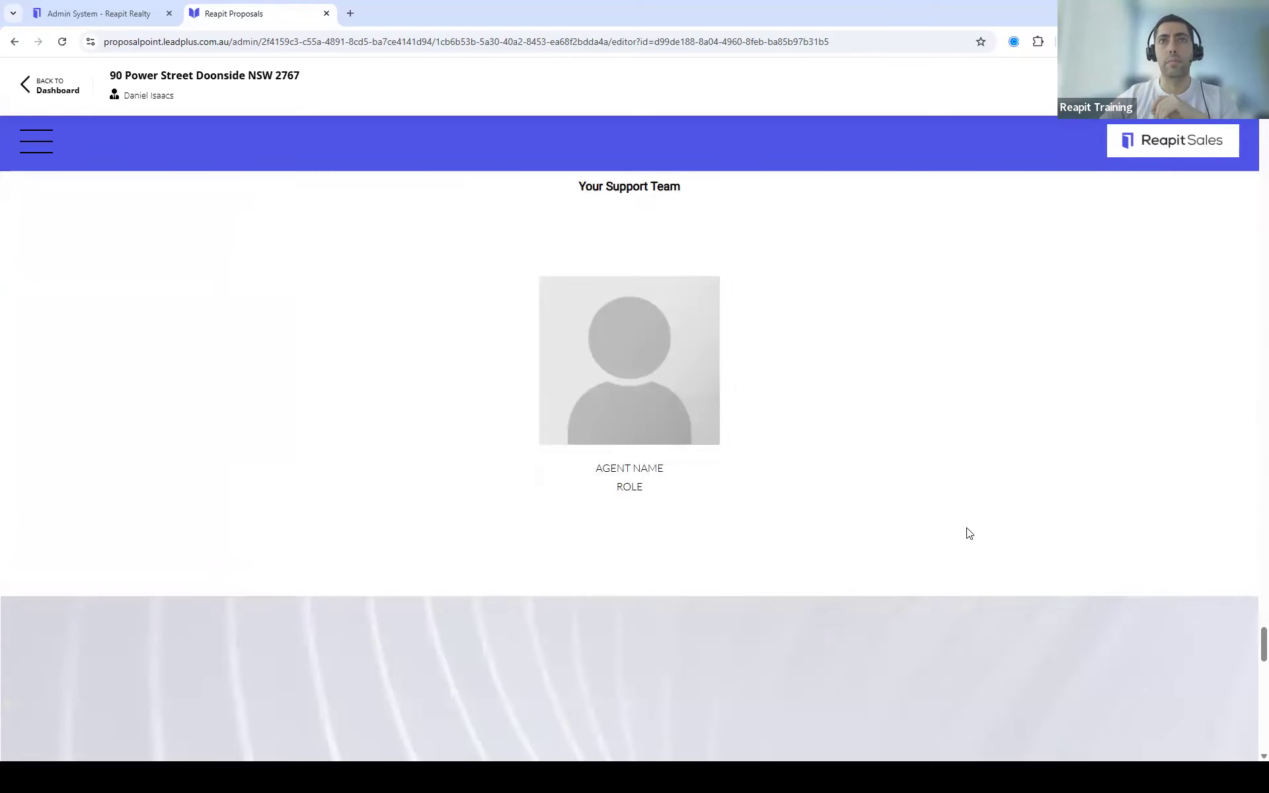
pyautogui.scroll(-5, 969, 533)
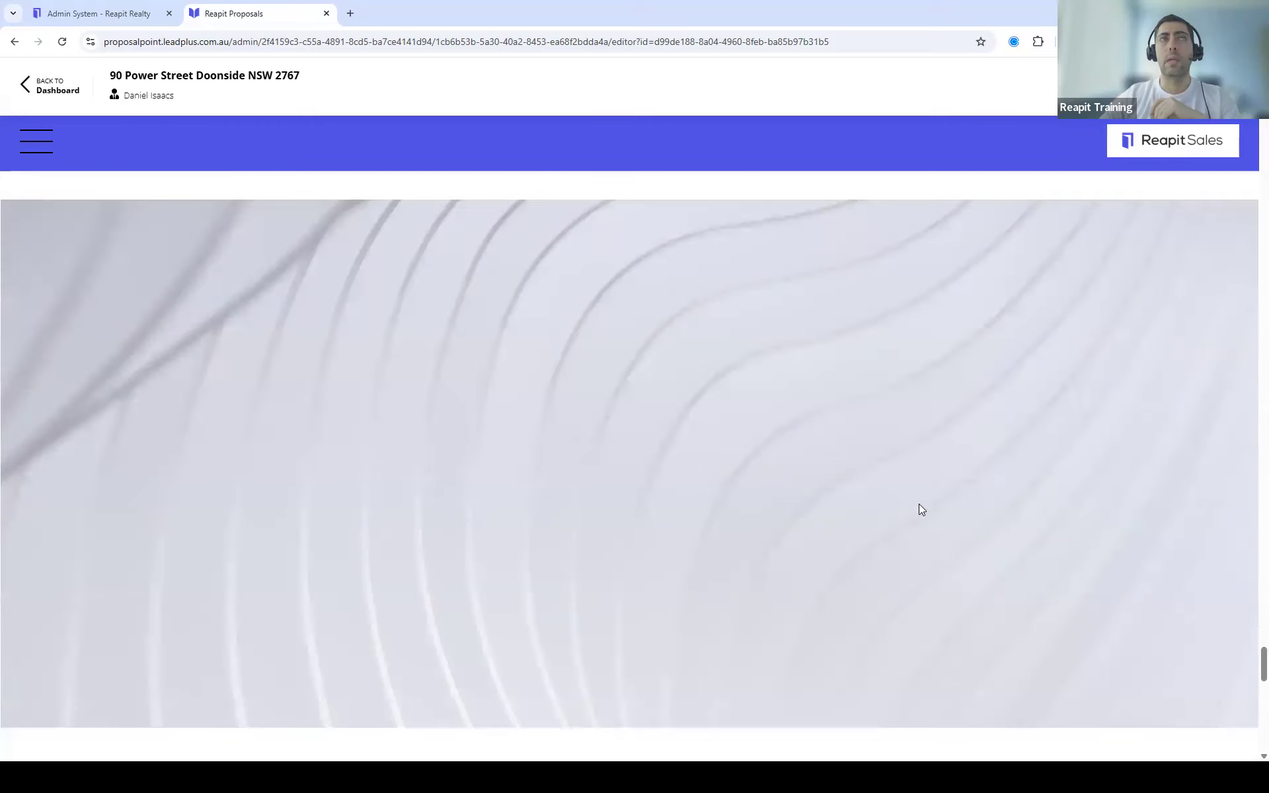
pyautogui.scroll(2, 541, 380)
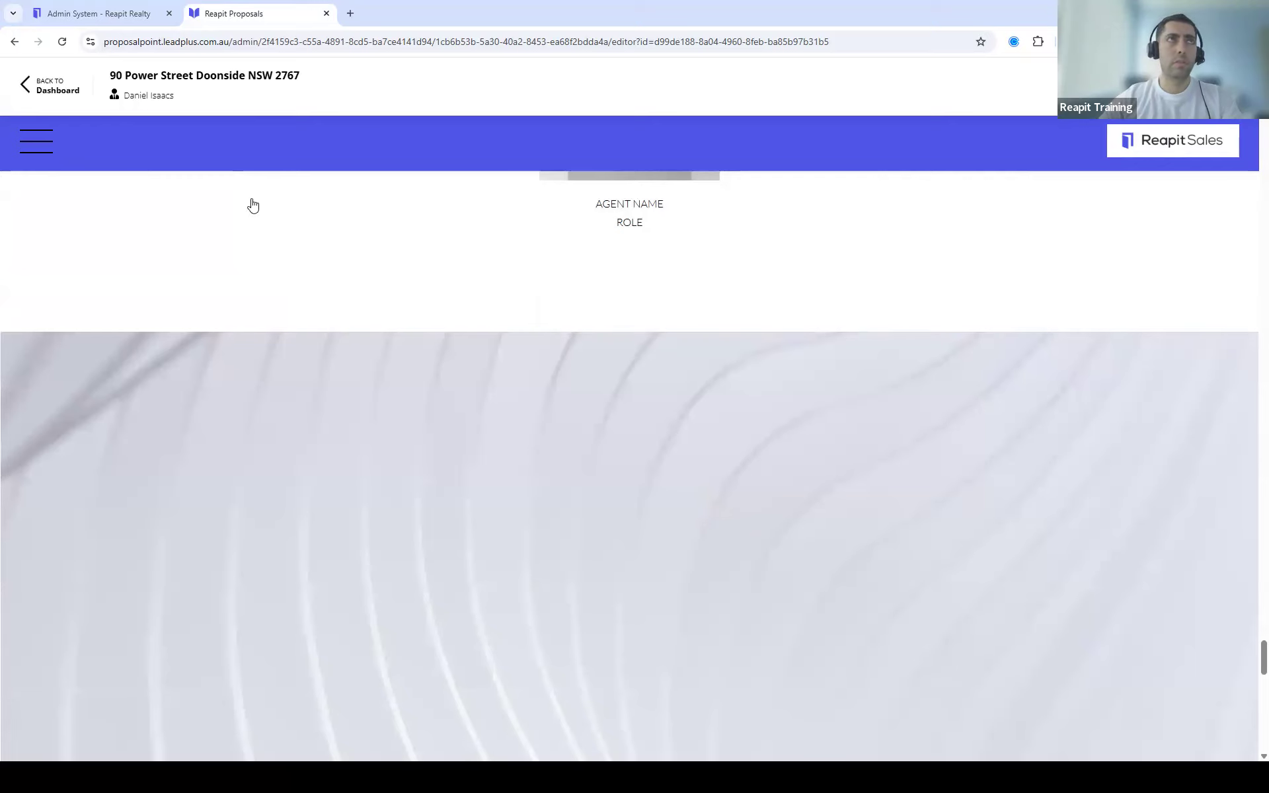
# Step: Return to the dashboard and check the Doonside proposal's Draft status
pyautogui.click(50, 93)
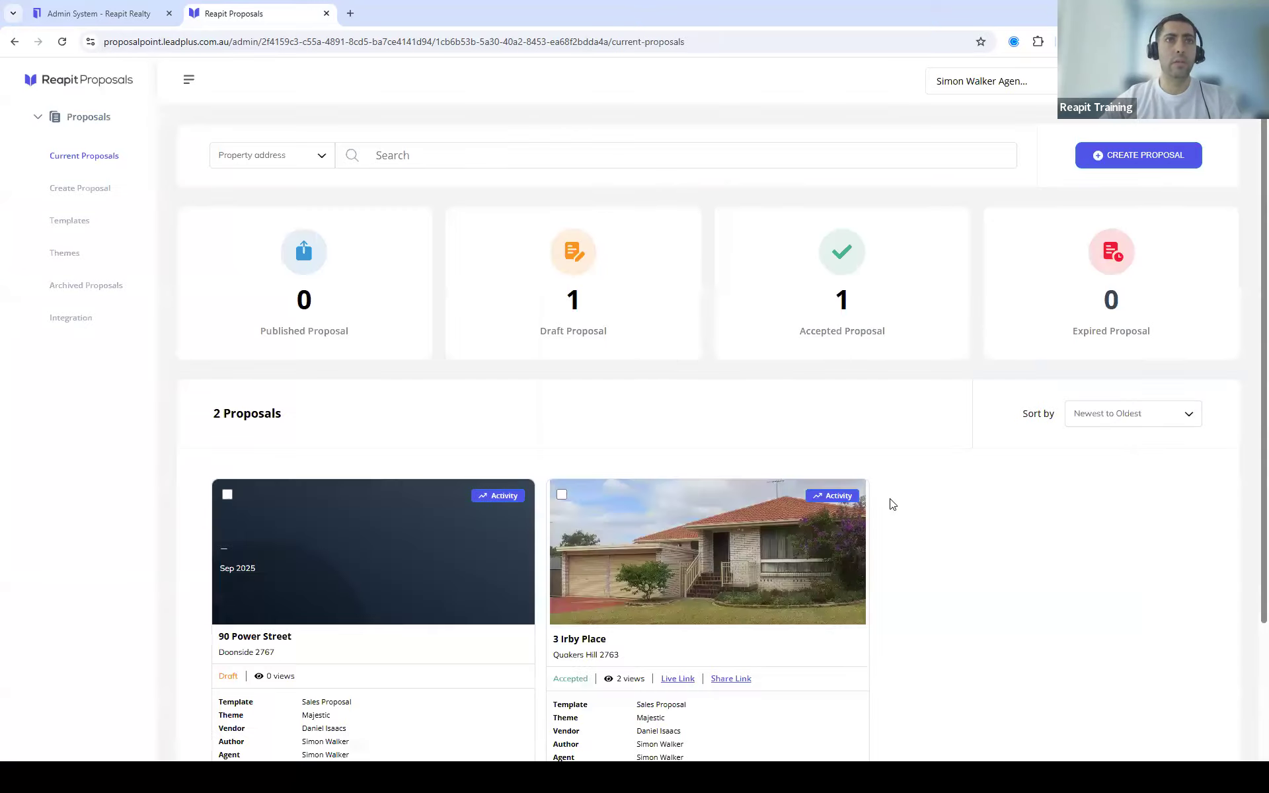
pyautogui.scroll(-2, 325, 410)
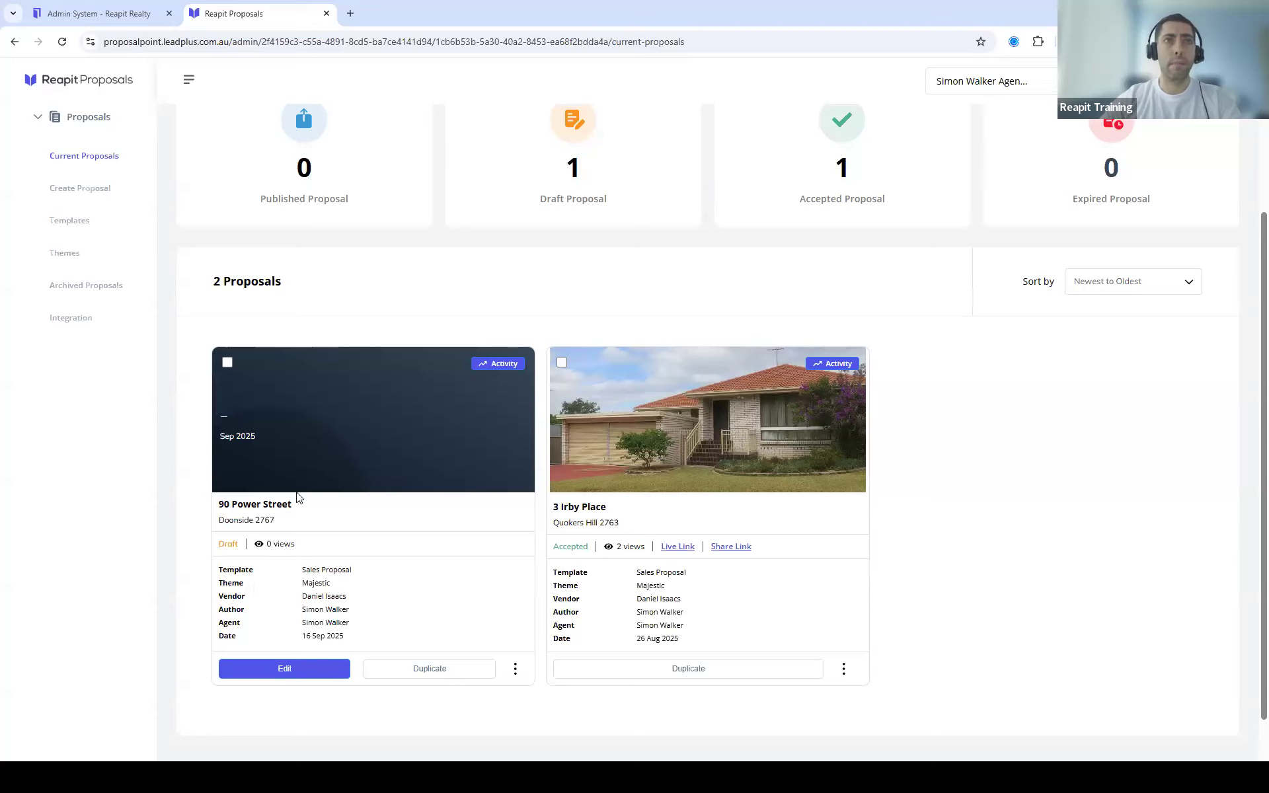
pyautogui.doubleClick(228, 544)
pyautogui.click(430, 548)
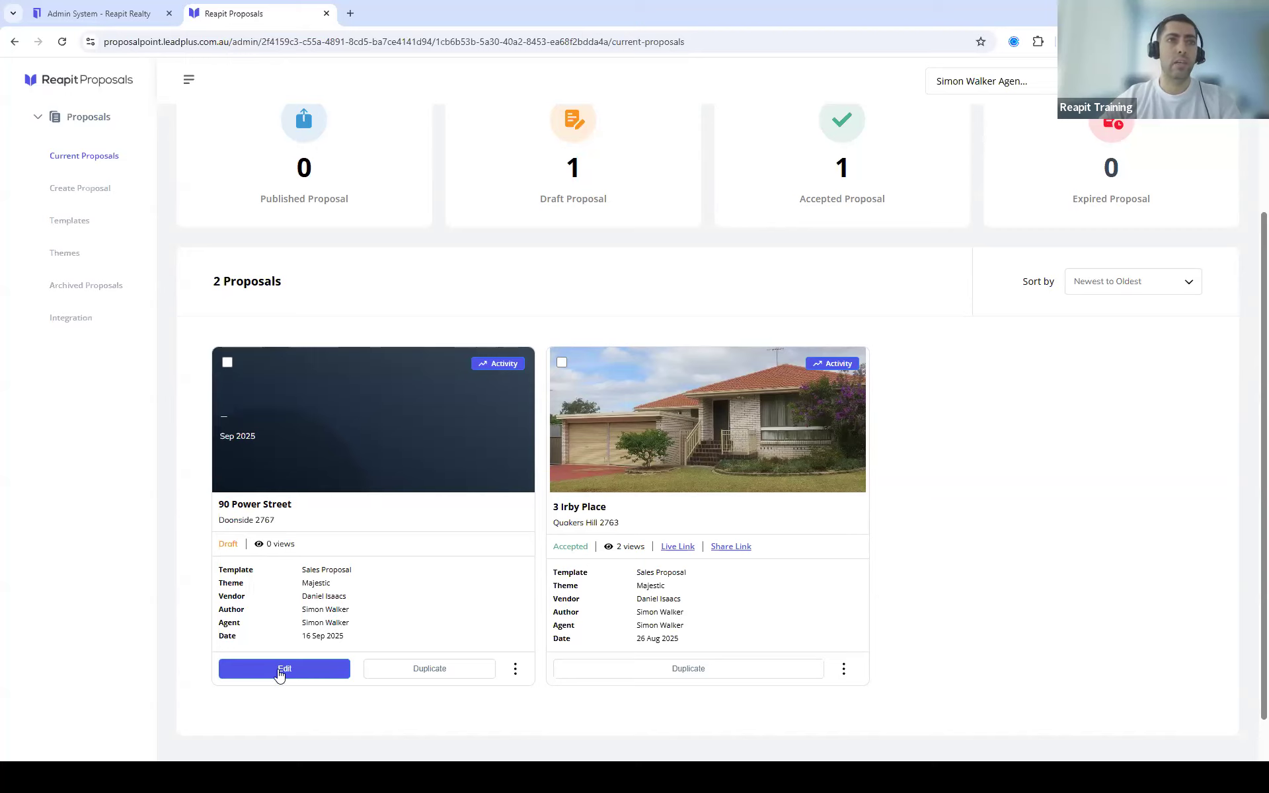
# Step: Preview the draft's editor and sections, then open its edit settings from the card menu
pyautogui.click(281, 669)
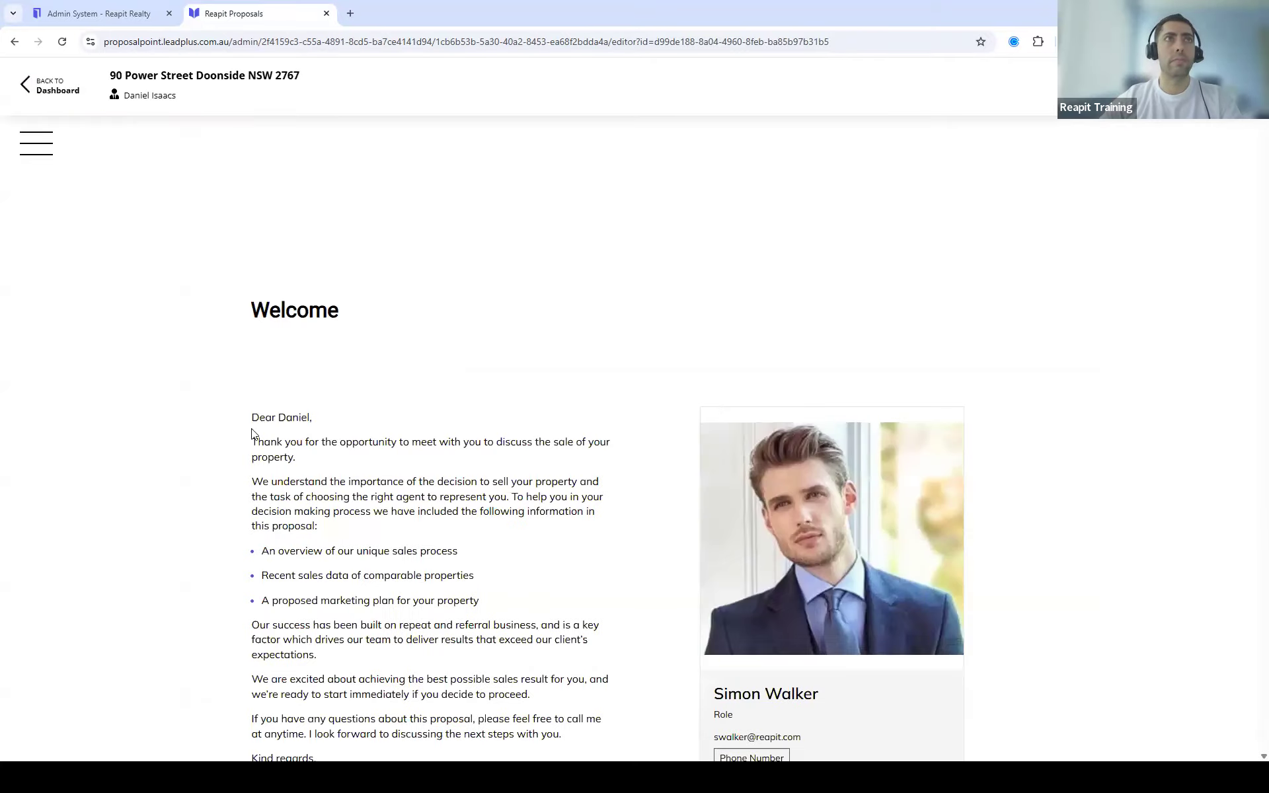
pyautogui.click(41, 158)
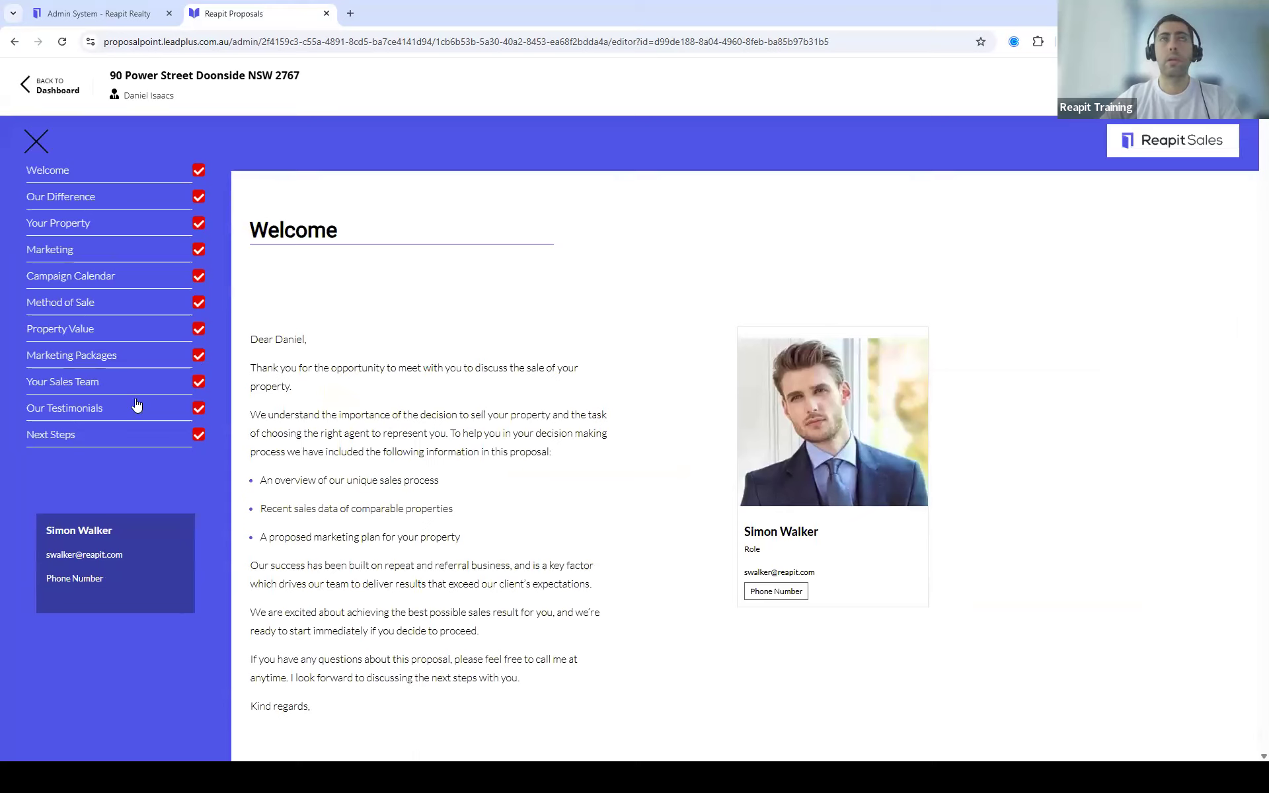
pyautogui.click(30, 98)
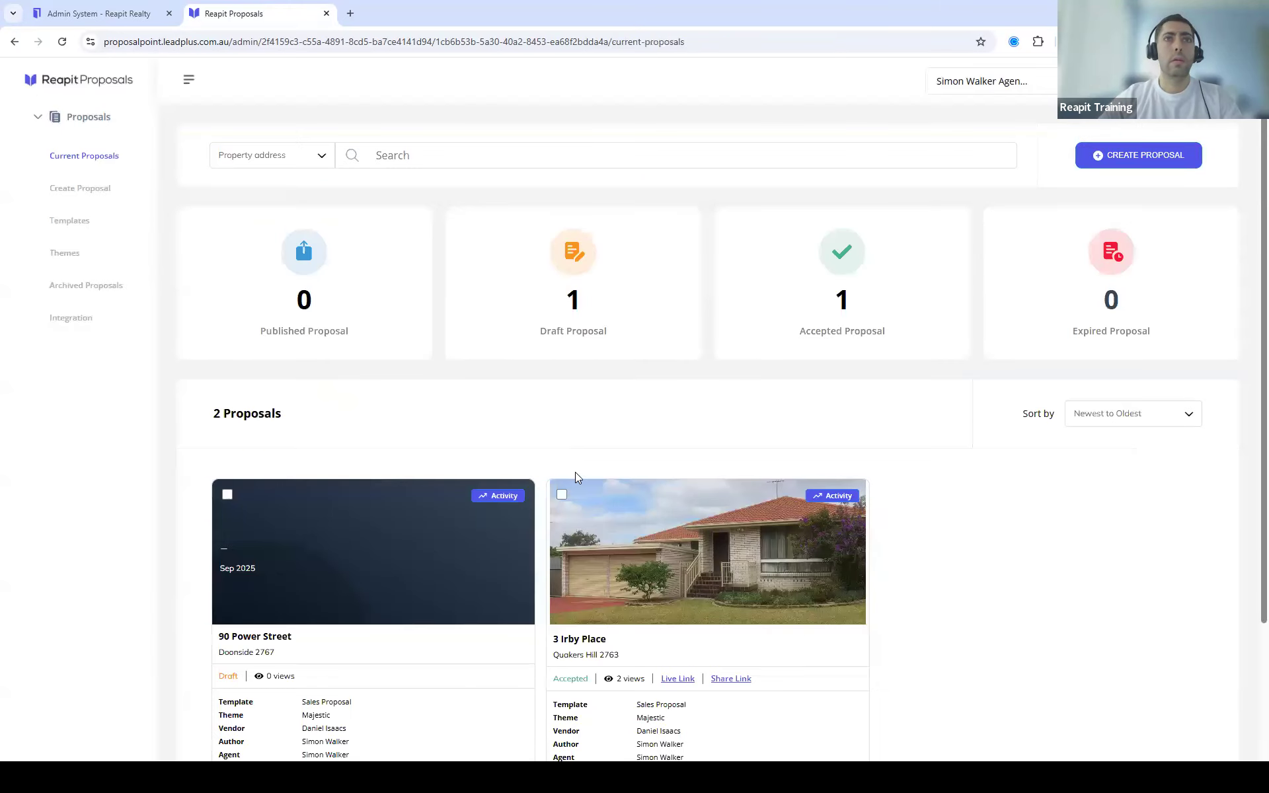
pyautogui.scroll(-3, 575, 476)
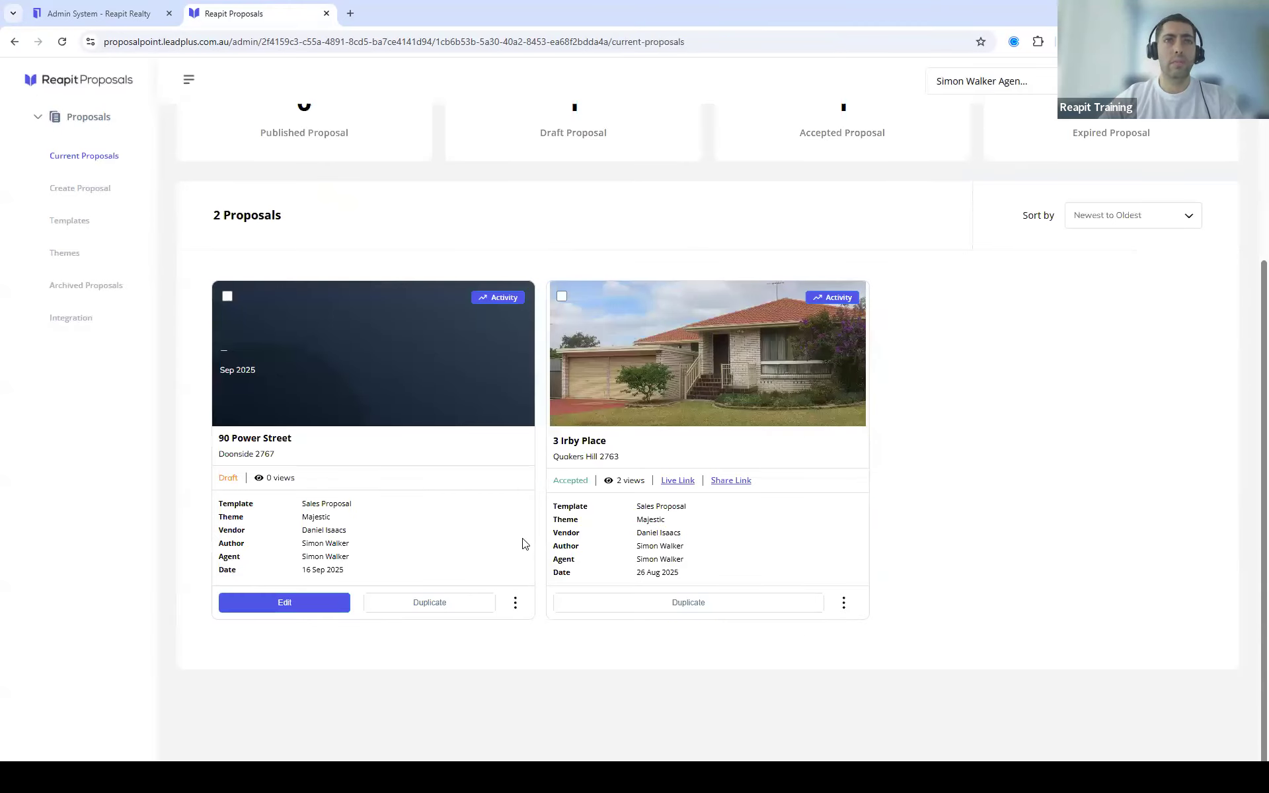
pyautogui.click(515, 606)
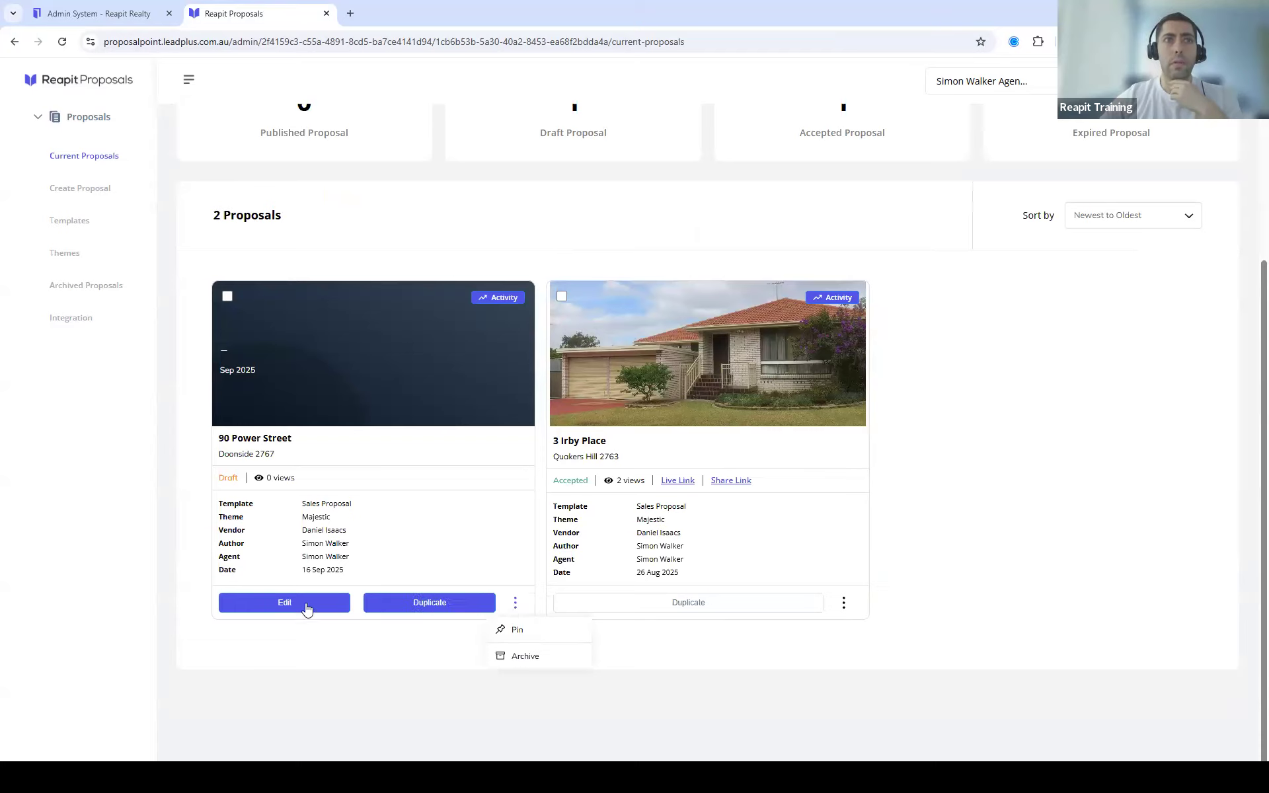
pyautogui.click(285, 602)
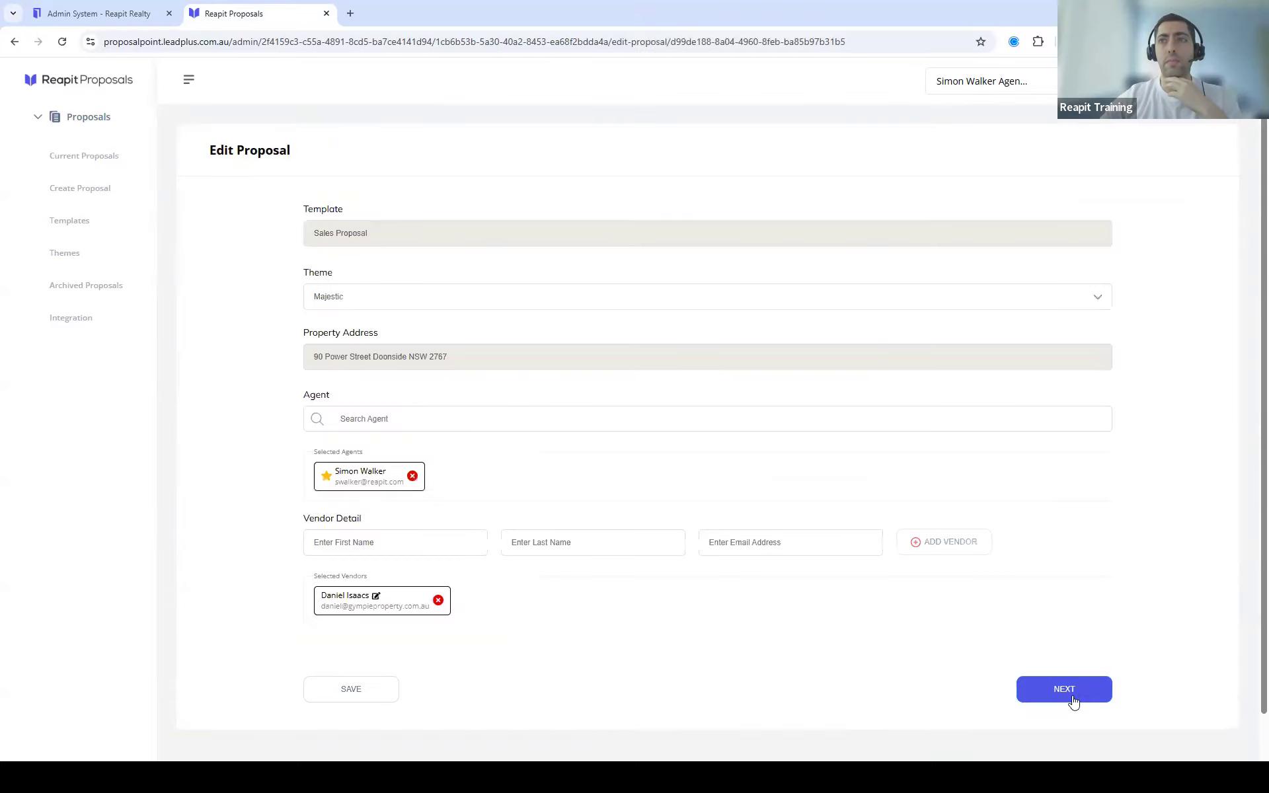
# Step: Finish the Edit Proposal steps so the client-facing proposal page opens
pyautogui.click(1073, 697)
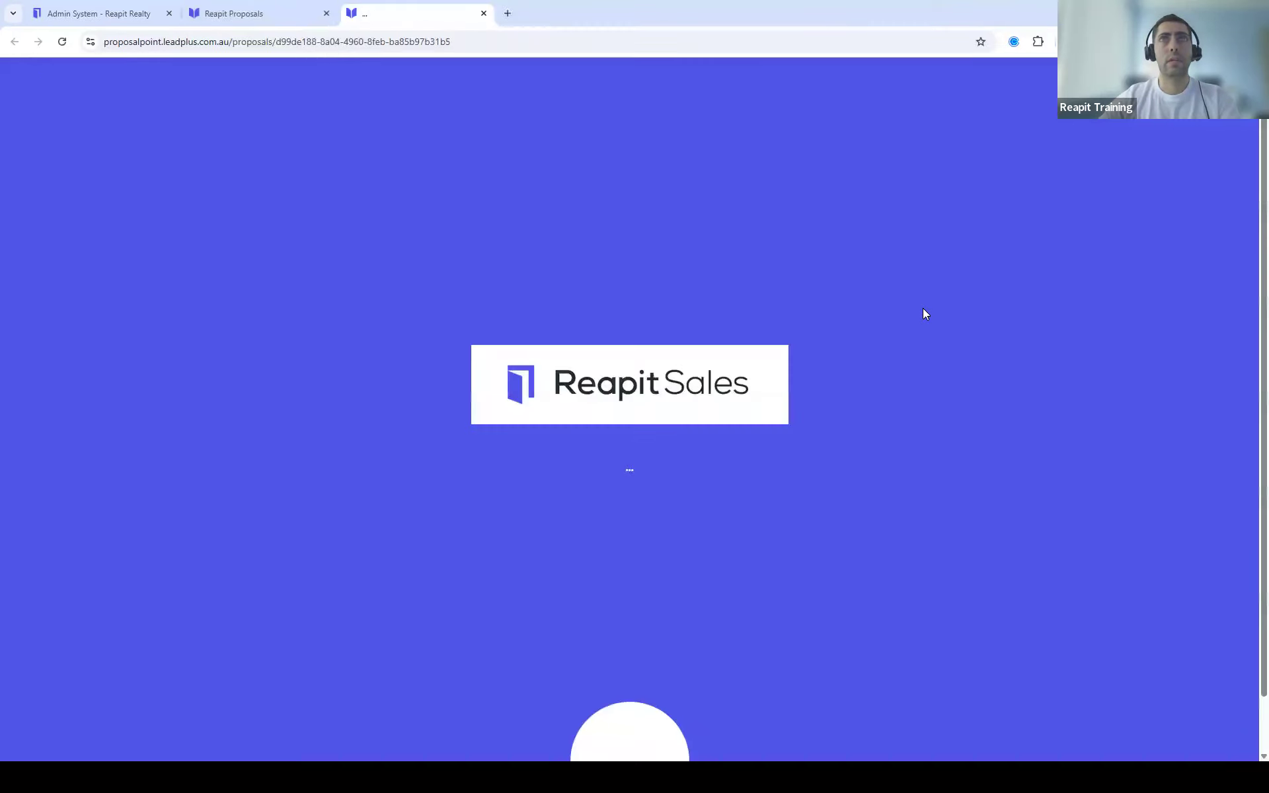
pyautogui.scroll(-1, 927, 289)
pyautogui.scroll(1, 923, 317)
pyautogui.scroll(-1, 923, 318)
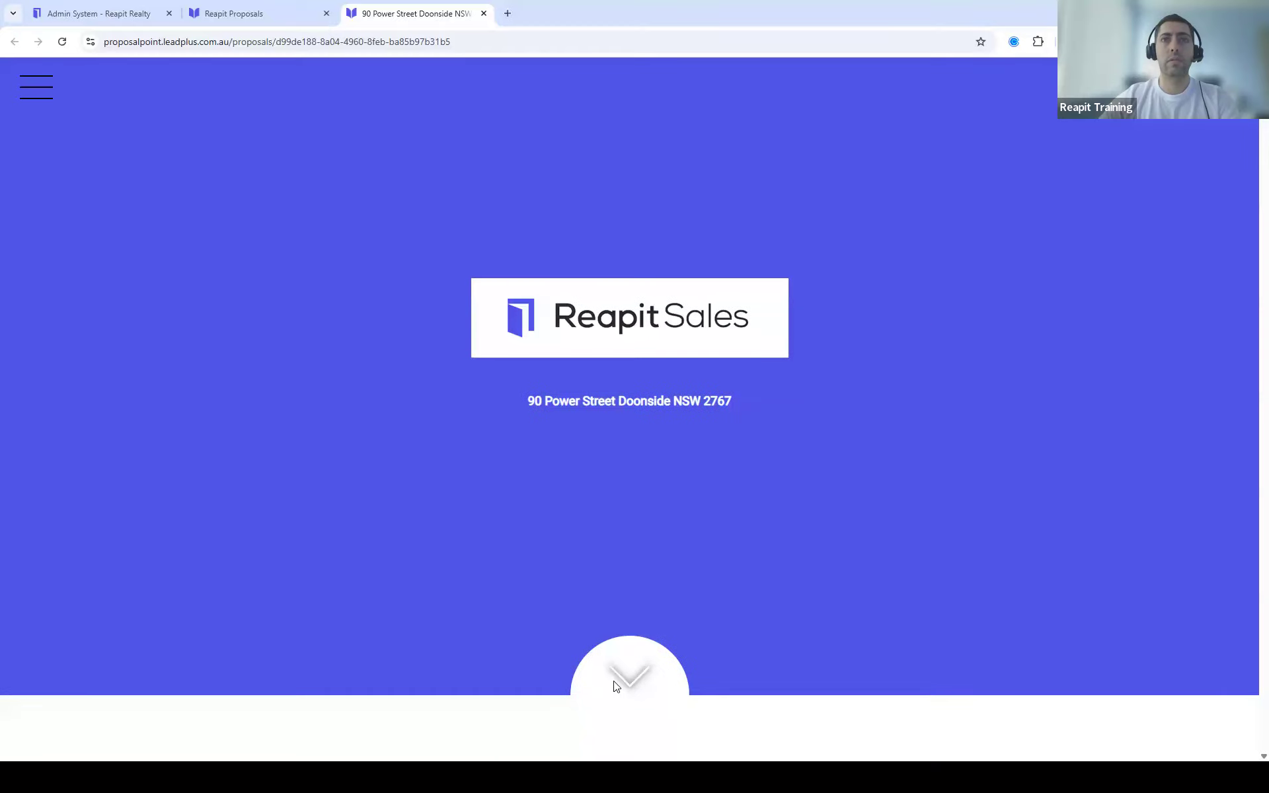
# Step: Read the live proposal down from the Welcome section, then close that tab
pyautogui.click(679, 665)
pyautogui.scroll(-5, 738, 556)
pyautogui.scroll(-8, 744, 552)
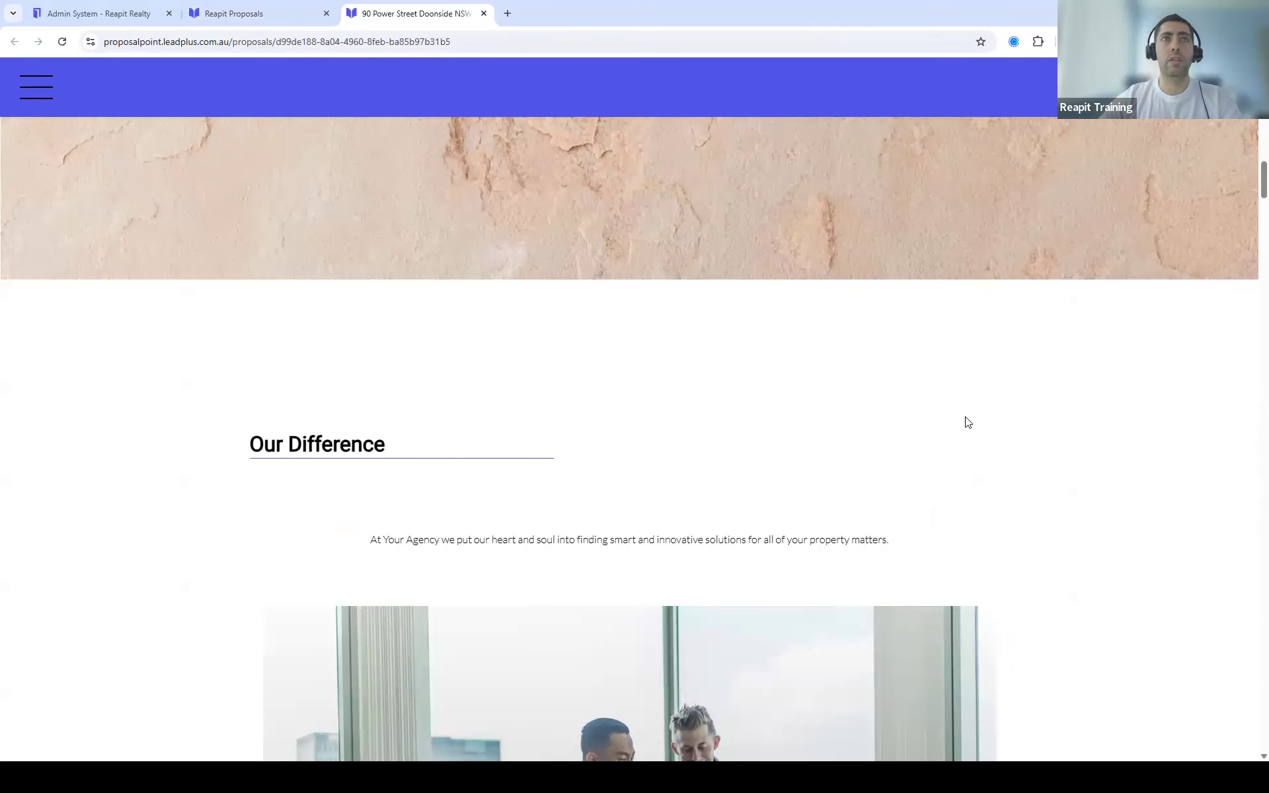
pyautogui.scroll(-7, 1034, 391)
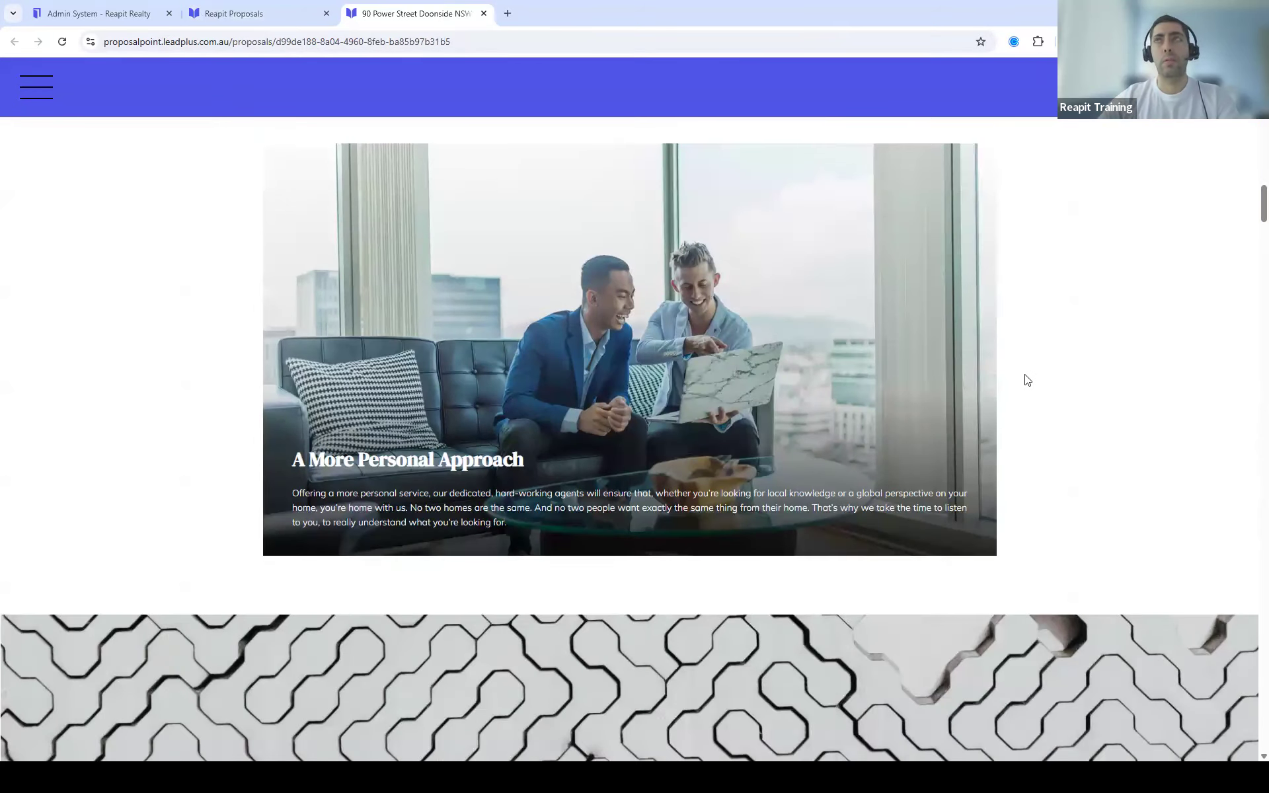
pyautogui.scroll(-4, 1008, 420)
pyautogui.scroll(-12, 1000, 420)
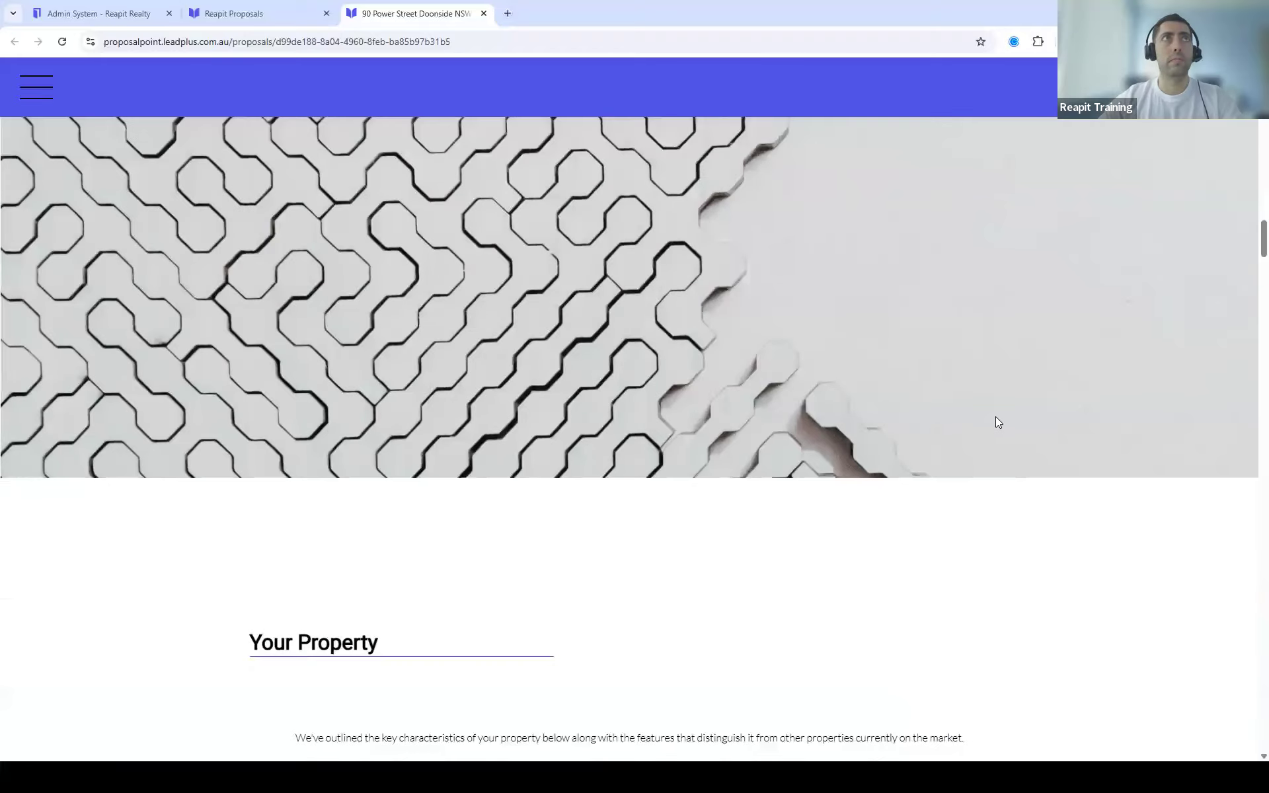
pyautogui.scroll(-11, 997, 430)
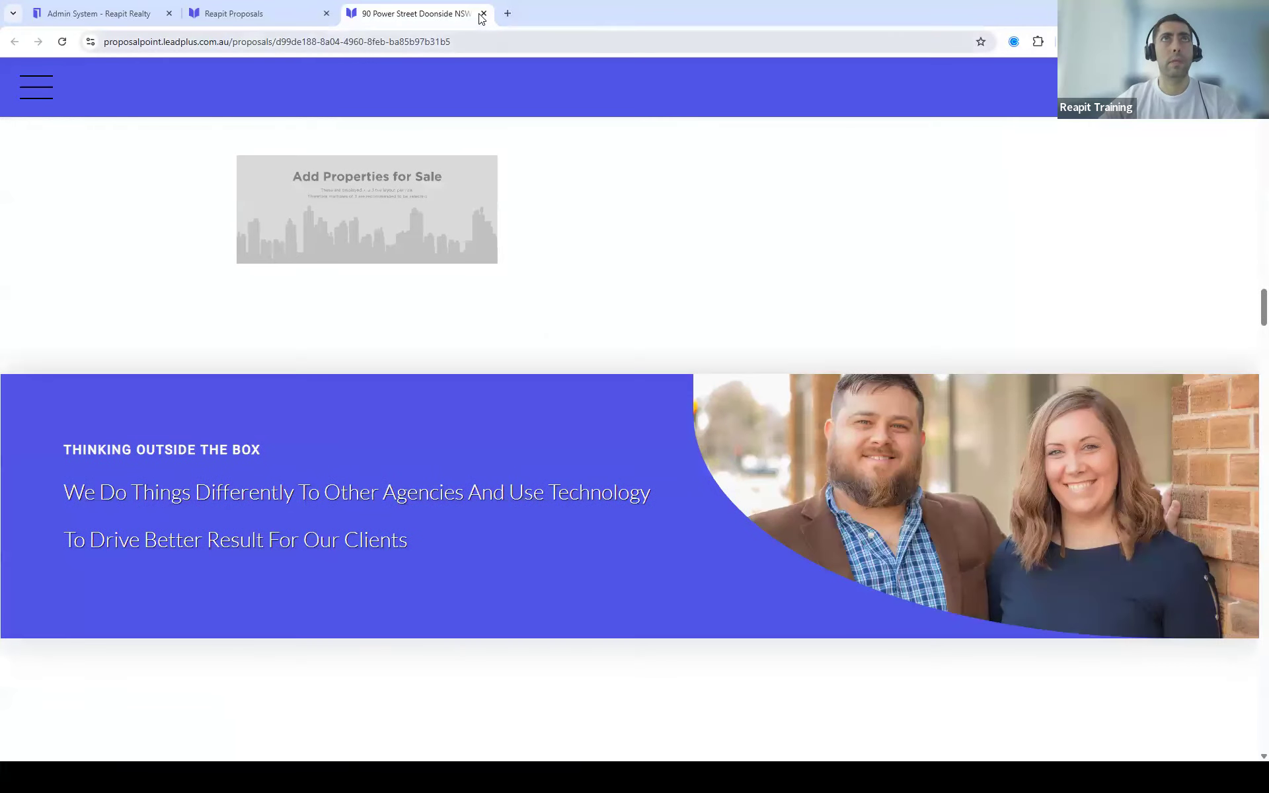
pyautogui.click(484, 13)
# Step: Copy the published Doonside proposal's share email via Share Link, then close the dialog
pyautogui.click(33, 83)
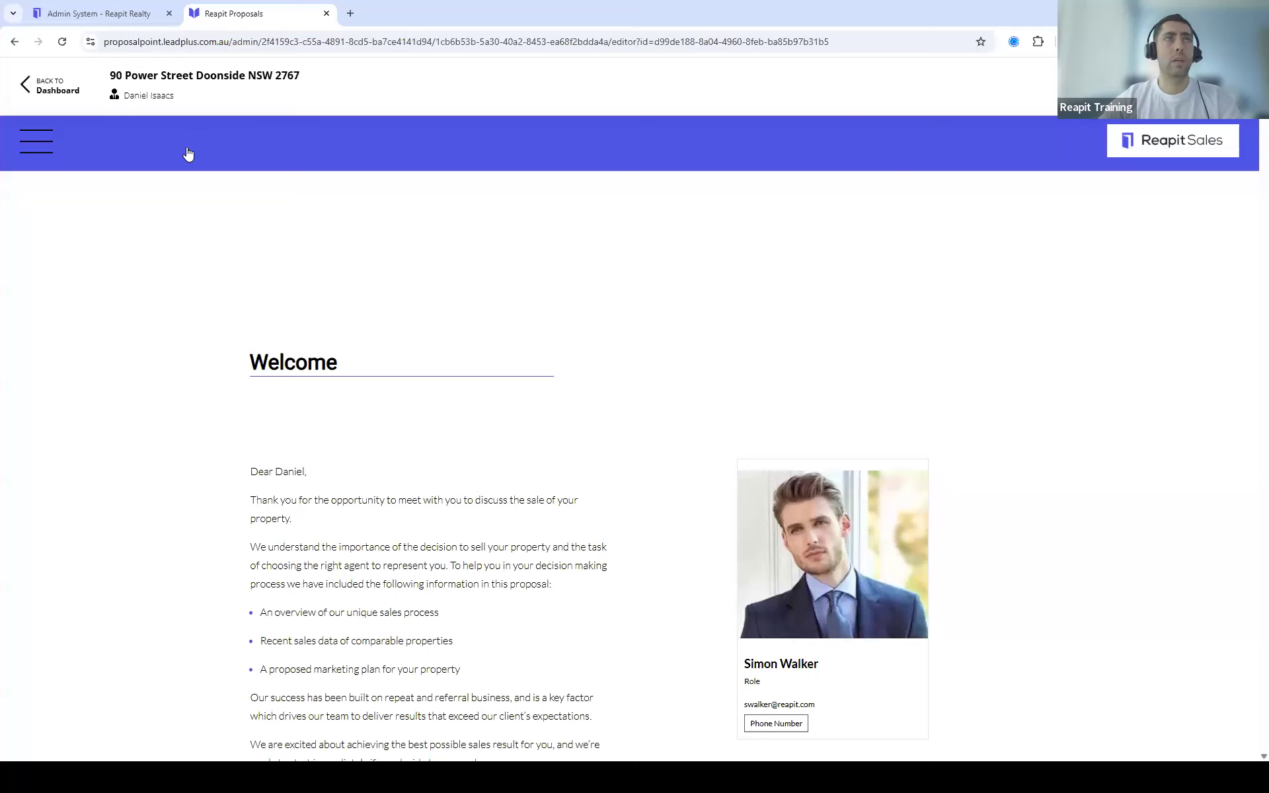
pyautogui.scroll(-3, 357, 499)
pyautogui.scroll(-1, 369, 498)
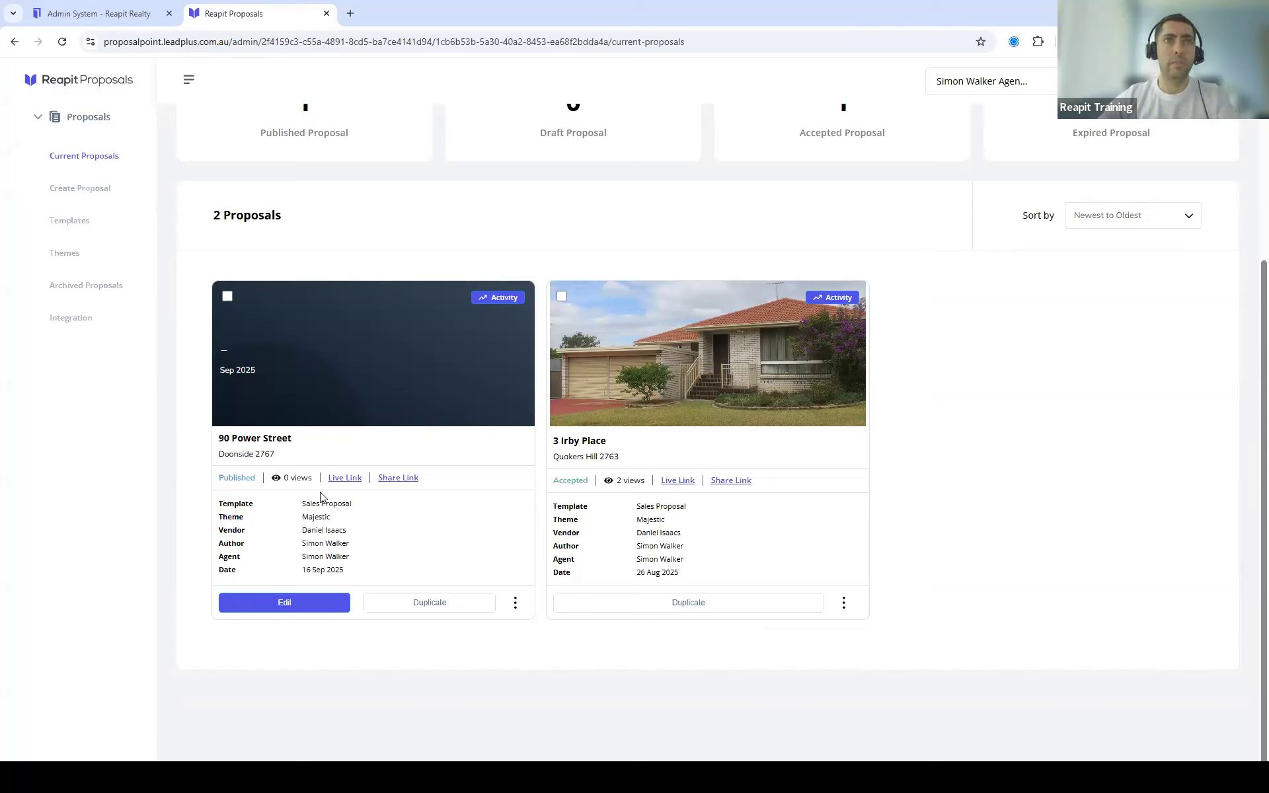
pyautogui.click(399, 478)
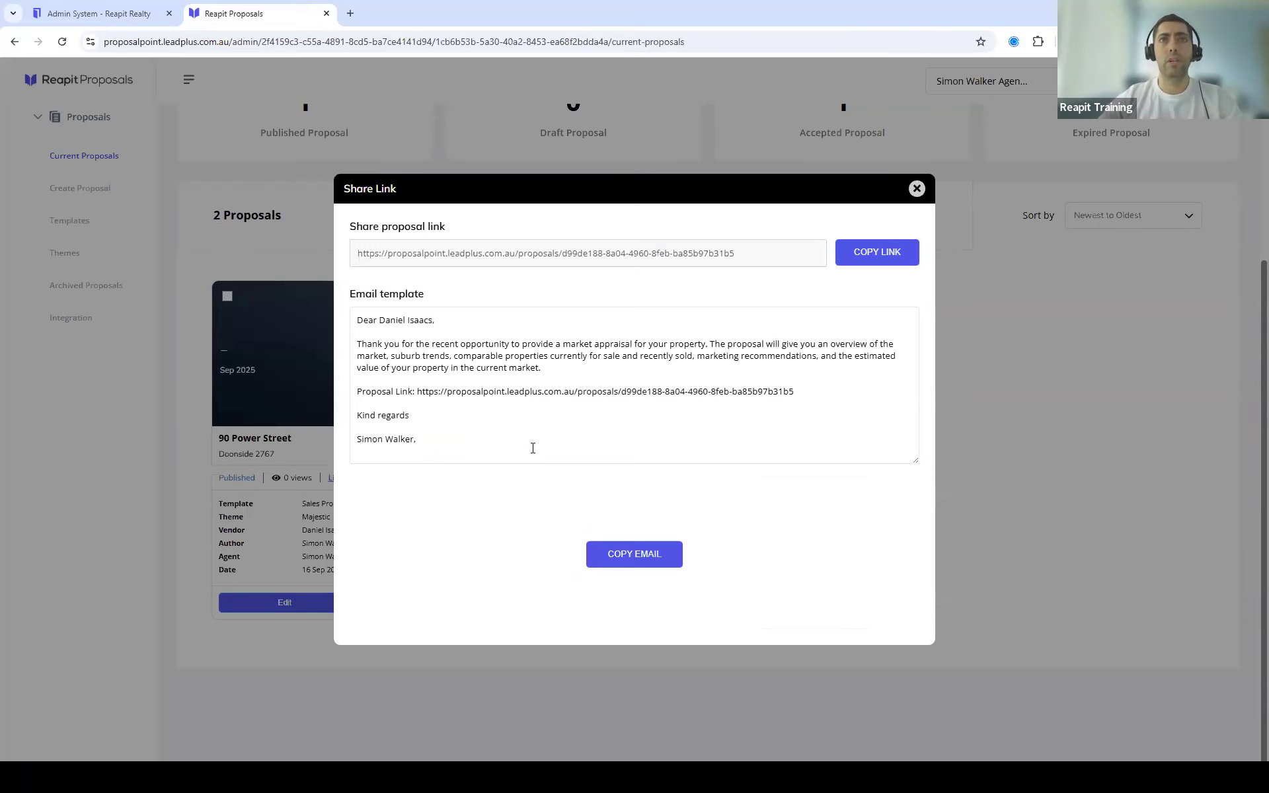
pyautogui.click(627, 560)
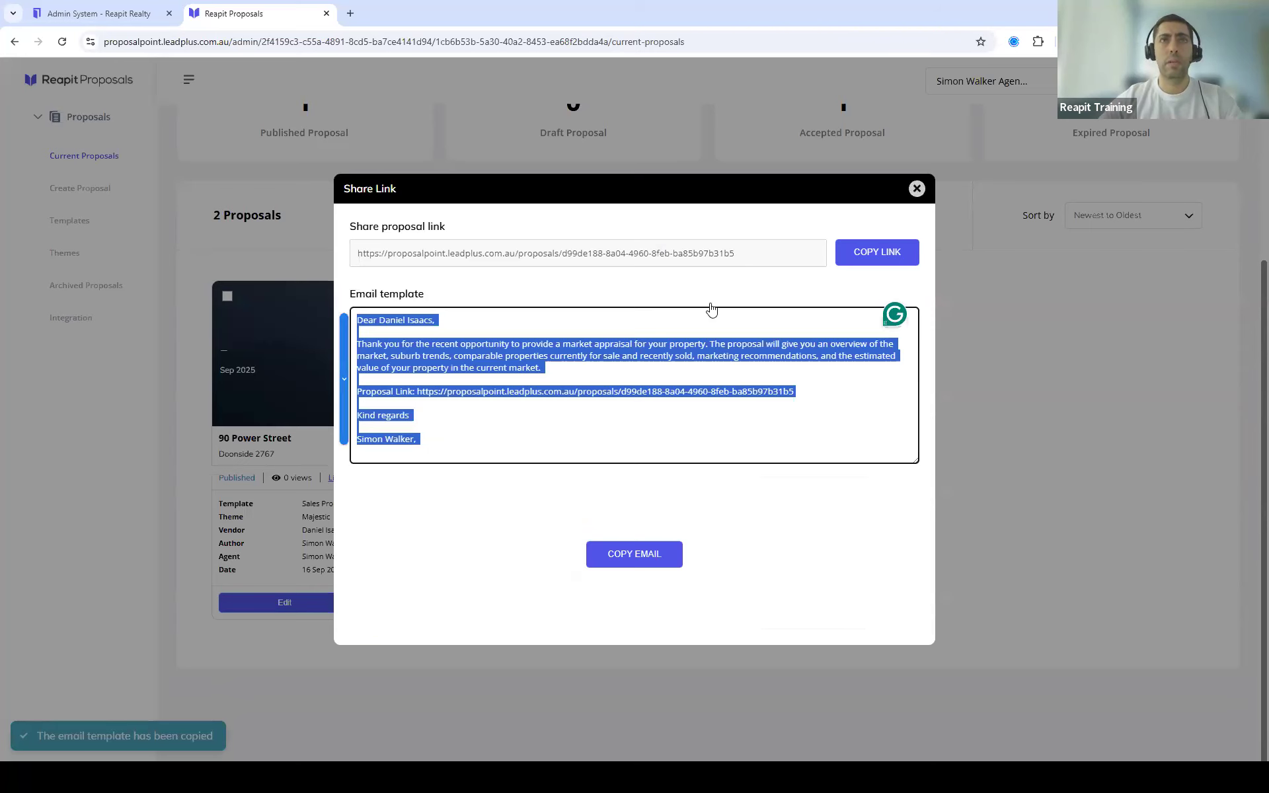
pyautogui.click(917, 189)
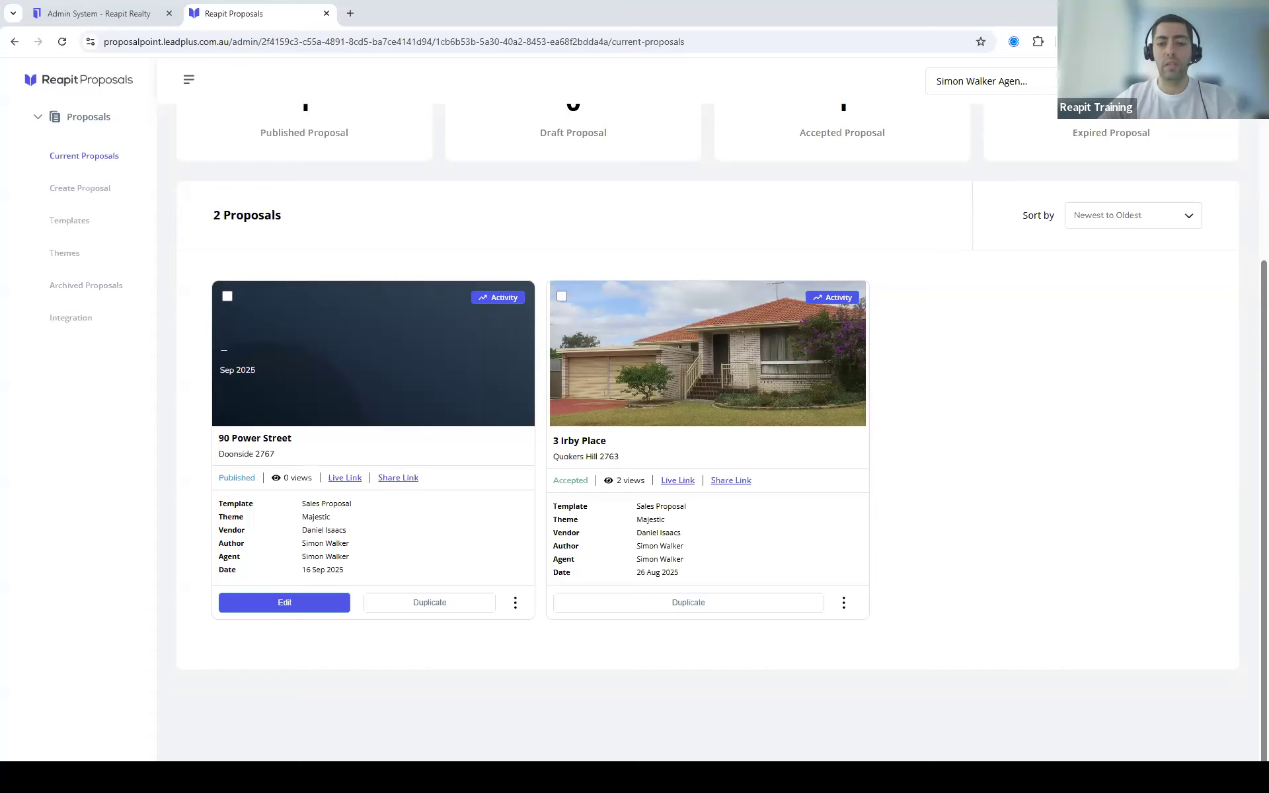
# Step: Open and then close the 'Your sales proposal has been opened' notification email
pyautogui.click(734, 703)
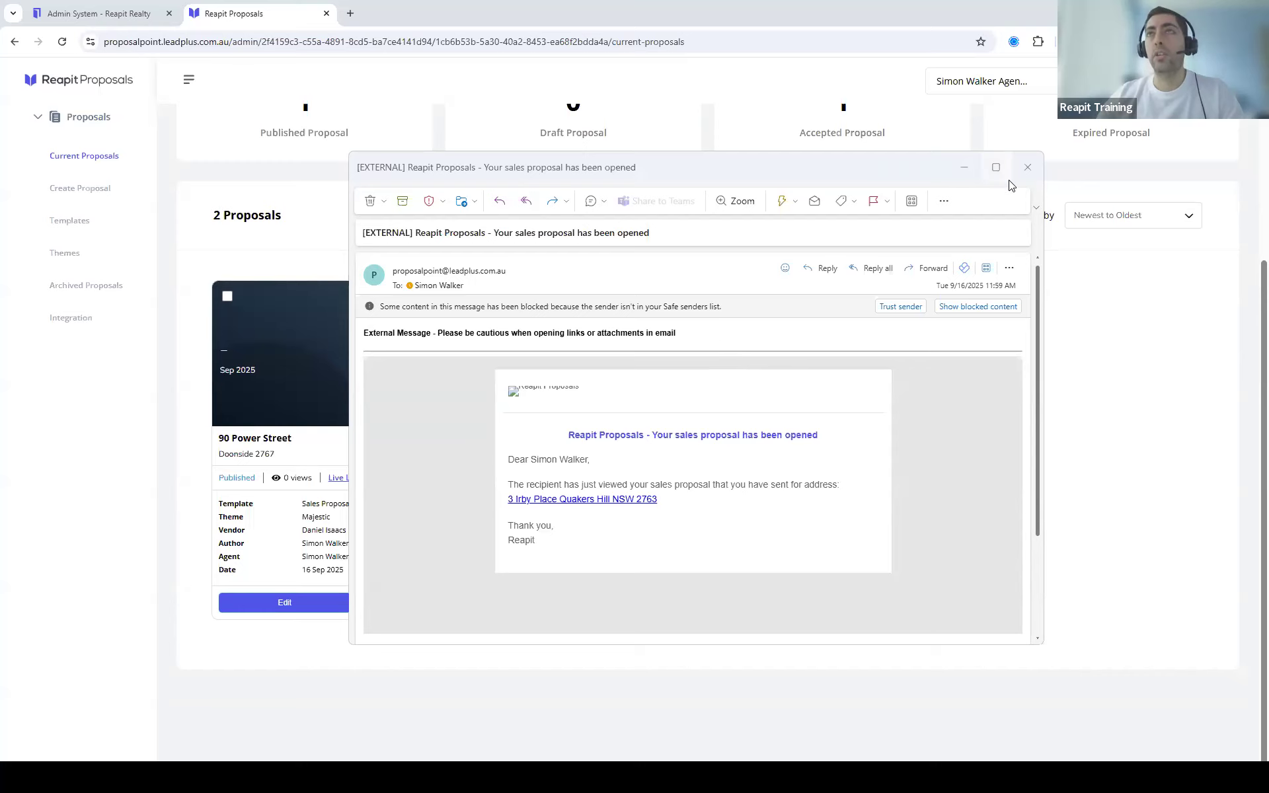
pyautogui.click(1027, 167)
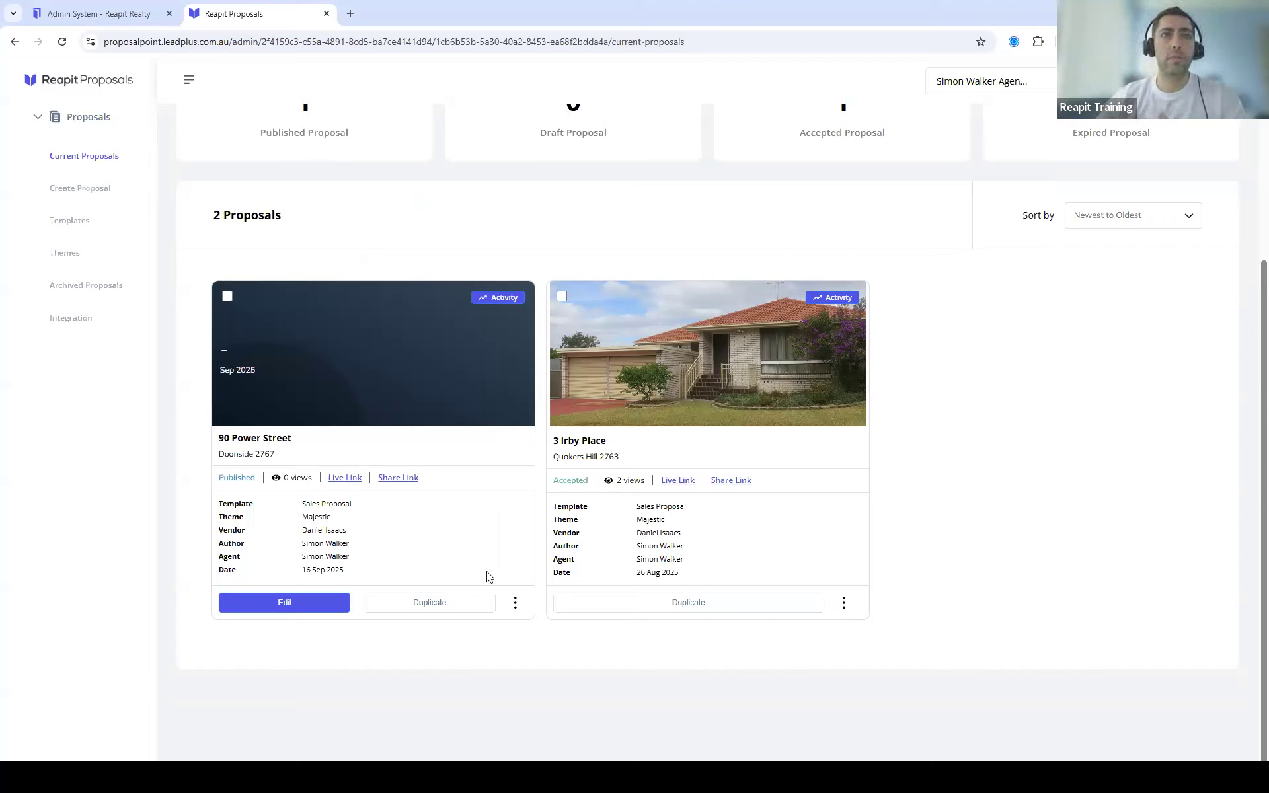
pyautogui.click(300, 612)
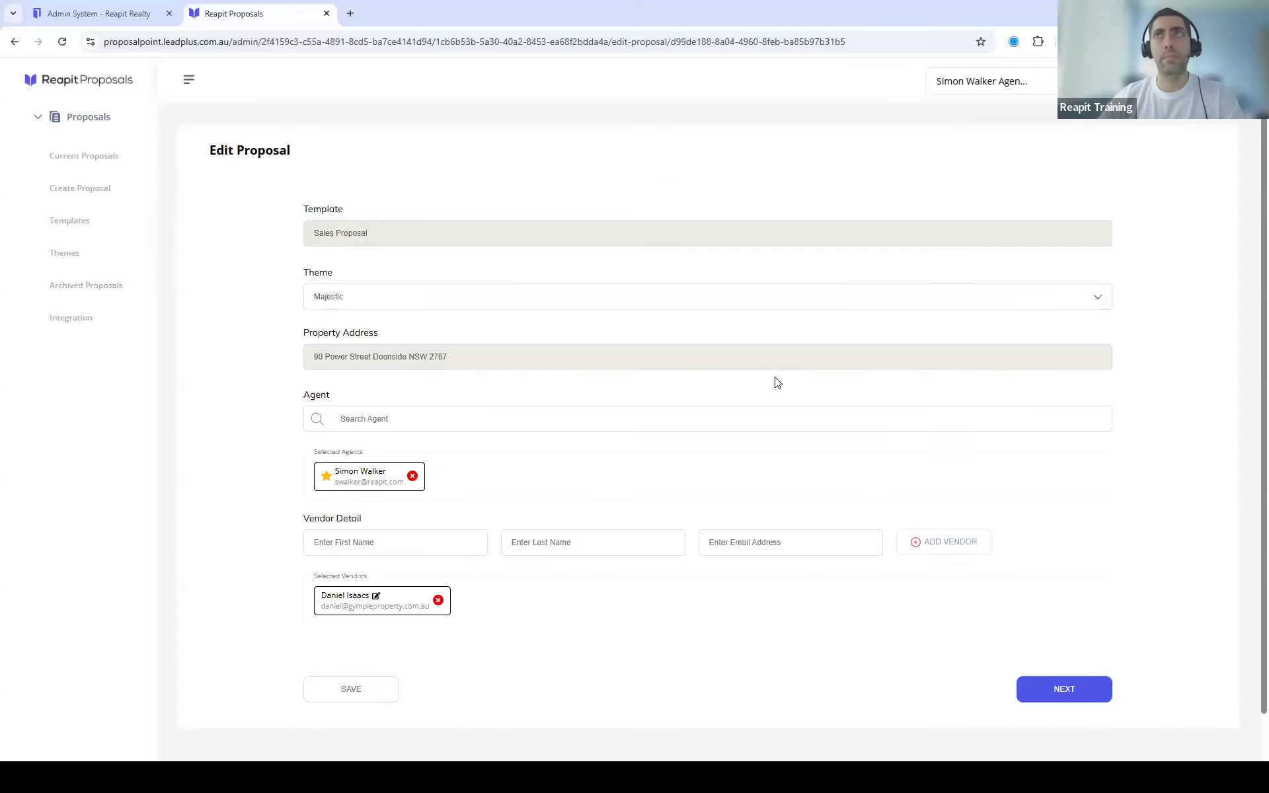
pyautogui.click(1061, 689)
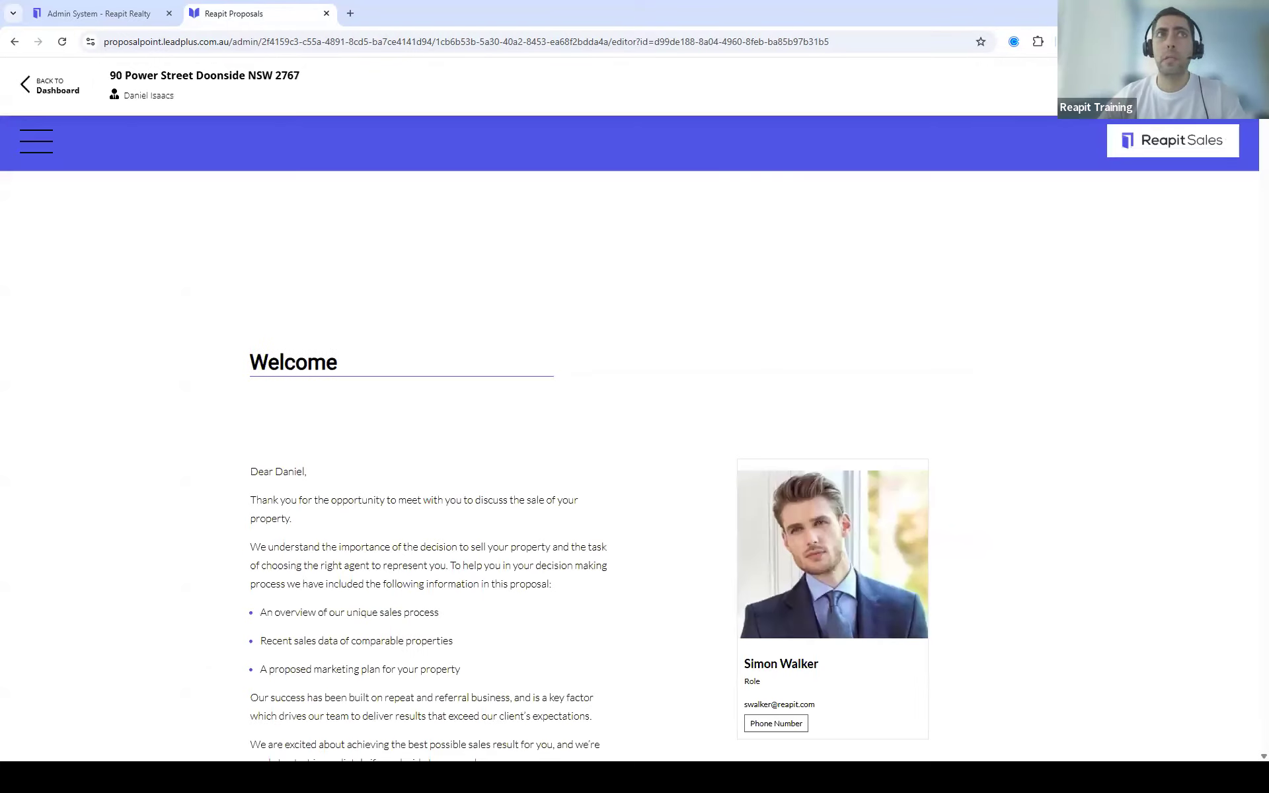
pyautogui.scroll(-3, 63, 135)
pyautogui.click(27, 142)
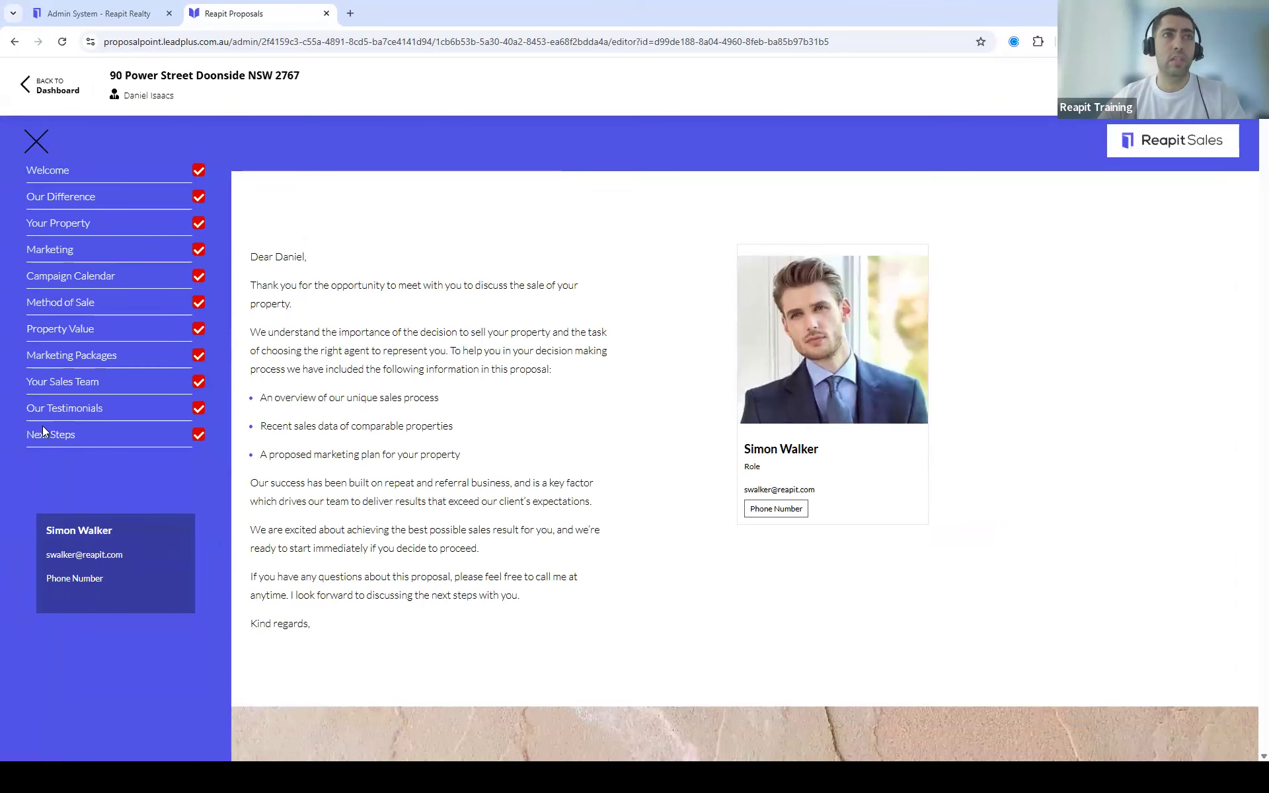
pyautogui.click(1015, 176)
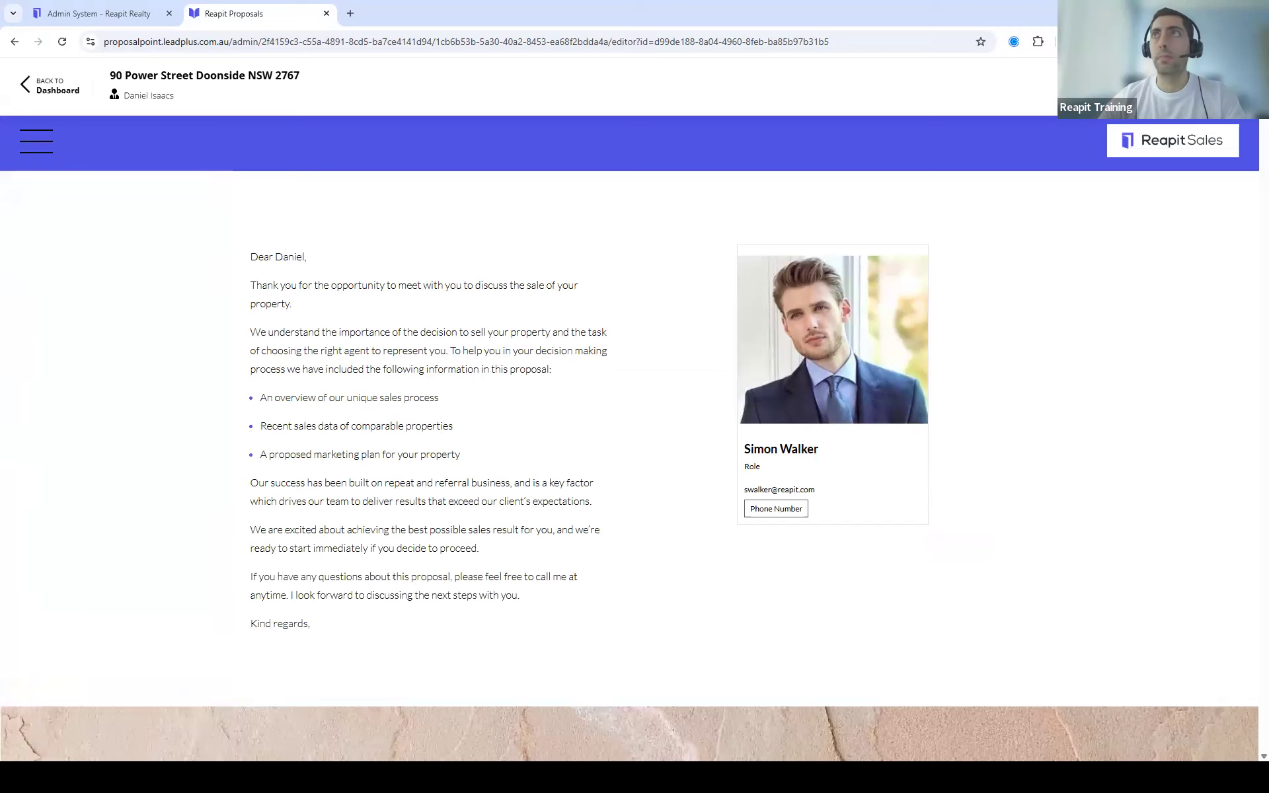
pyautogui.scroll(-4, 628, 463)
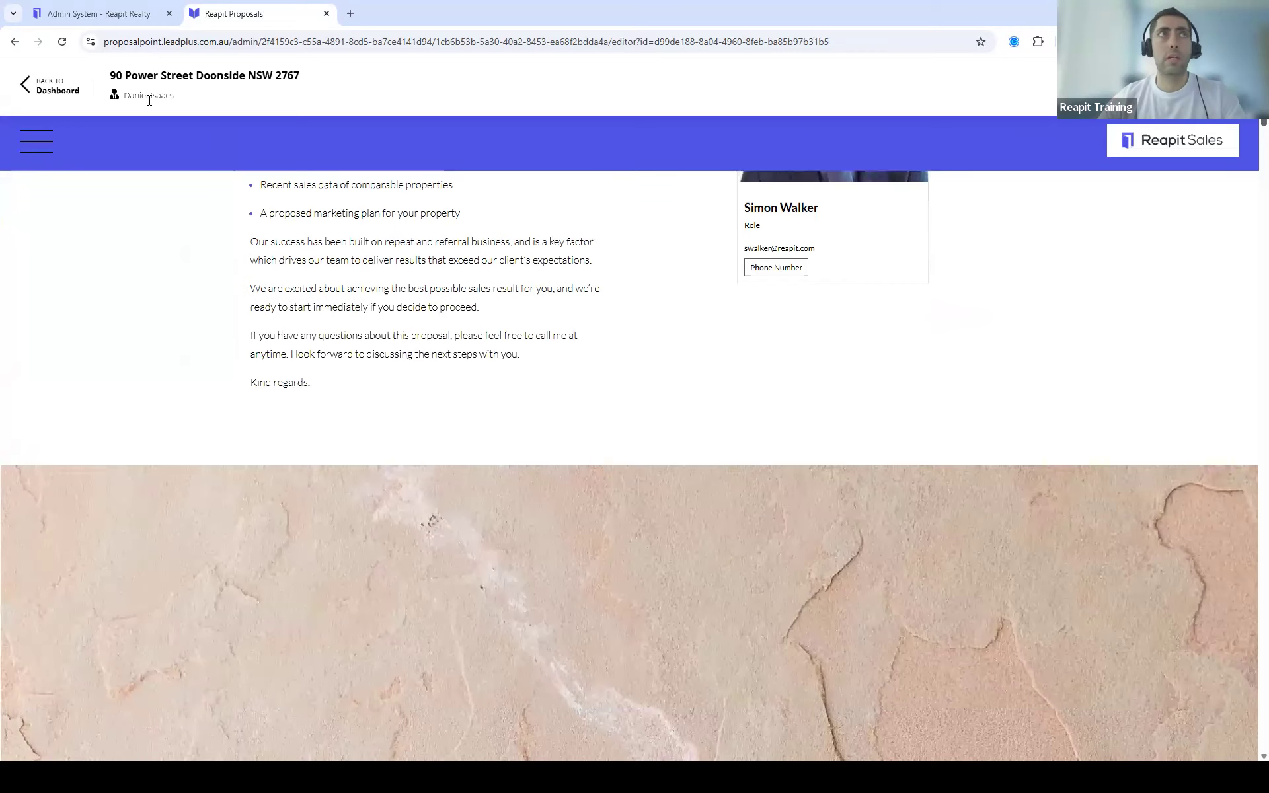
pyautogui.click(41, 150)
pyautogui.click(58, 433)
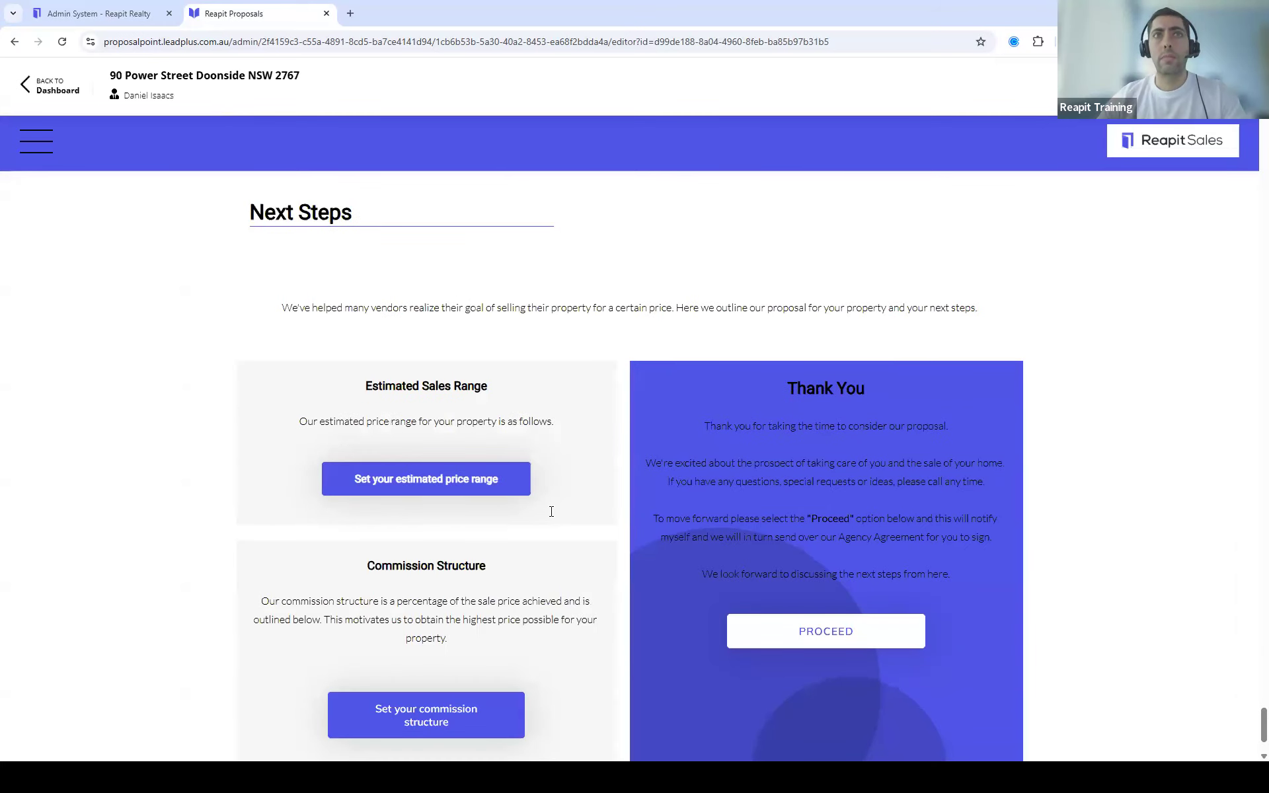
pyautogui.scroll(-2, 553, 509)
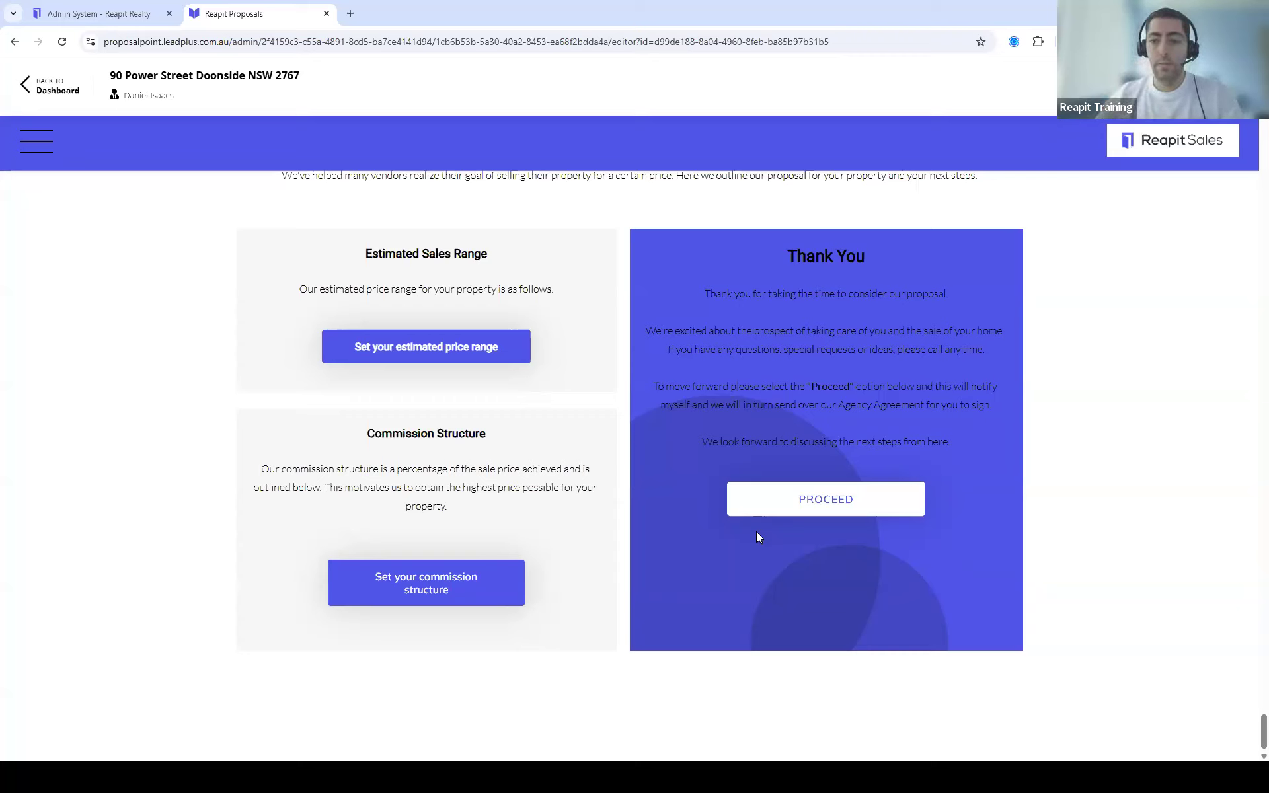
pyautogui.click(39, 92)
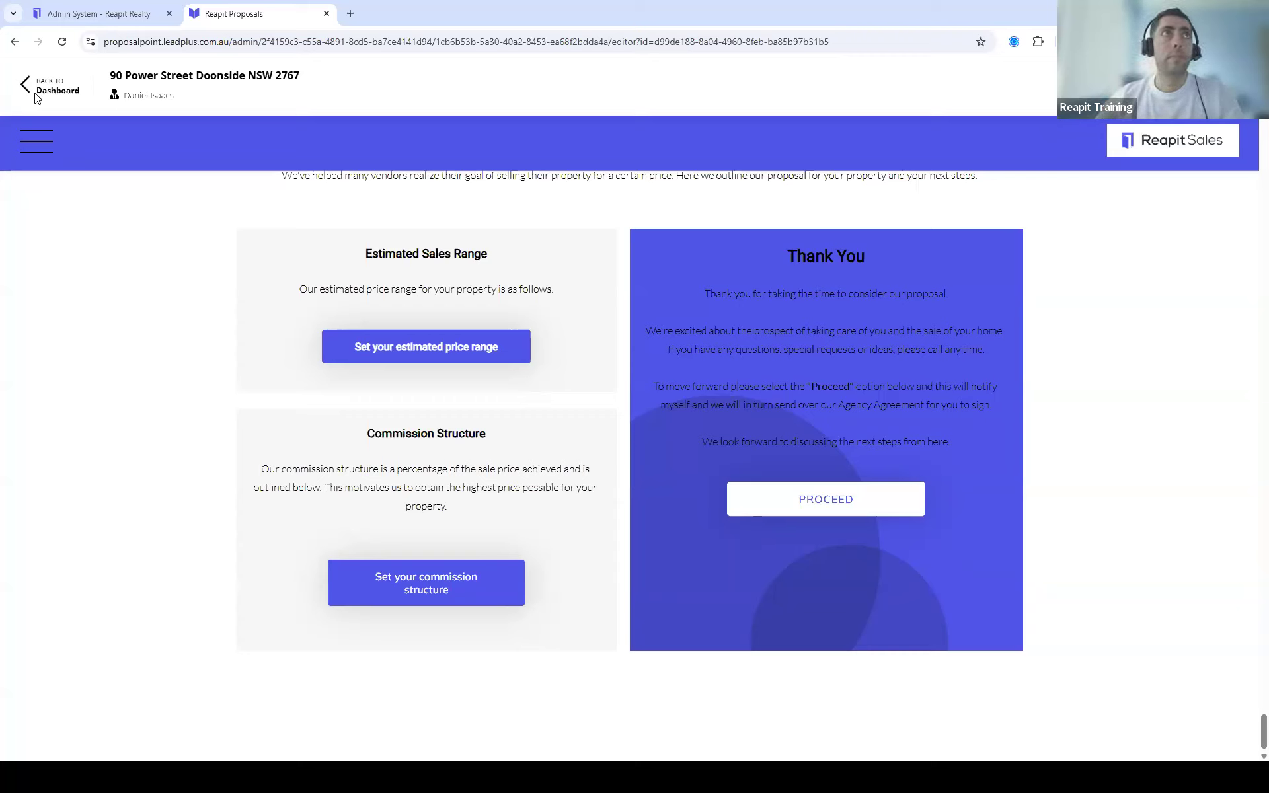
pyautogui.scroll(-2, 963, 476)
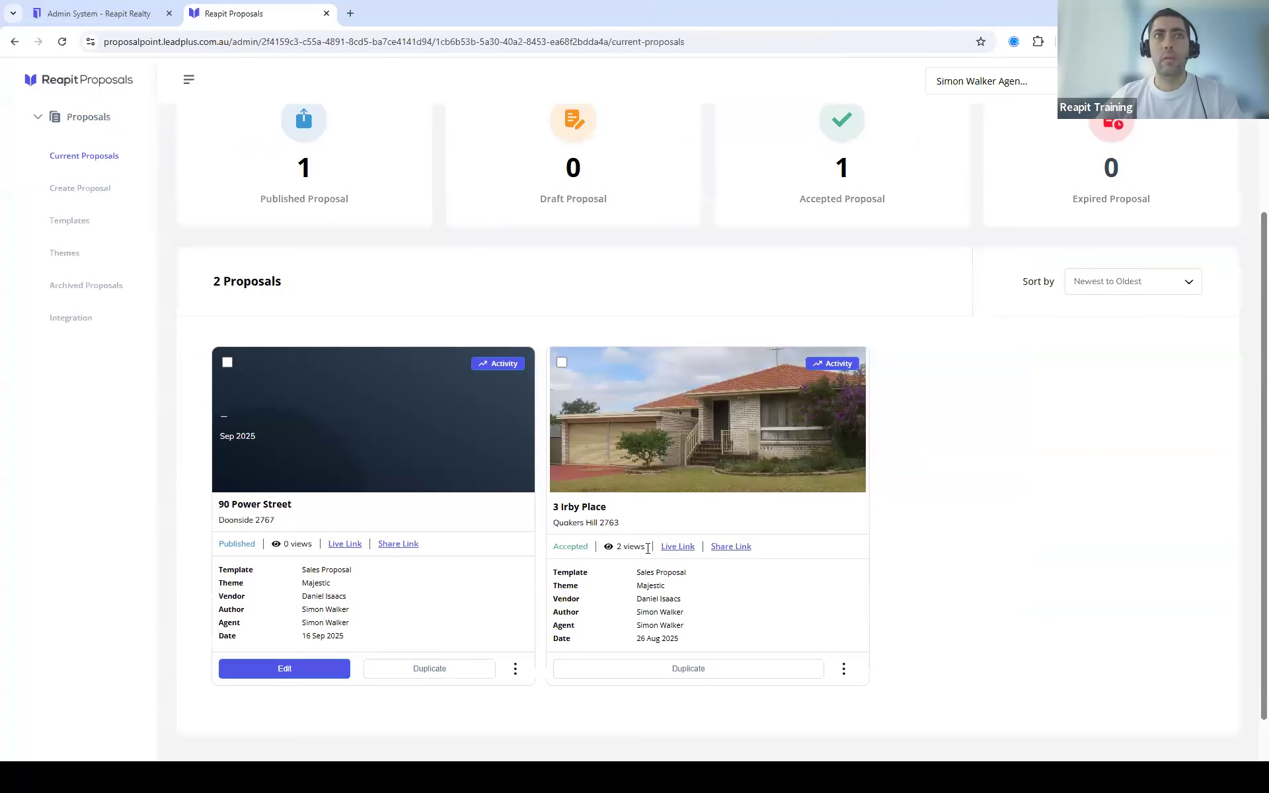
pyautogui.moveTo(564, 546); pyautogui.dragTo(583, 546)
pyautogui.click(558, 548)
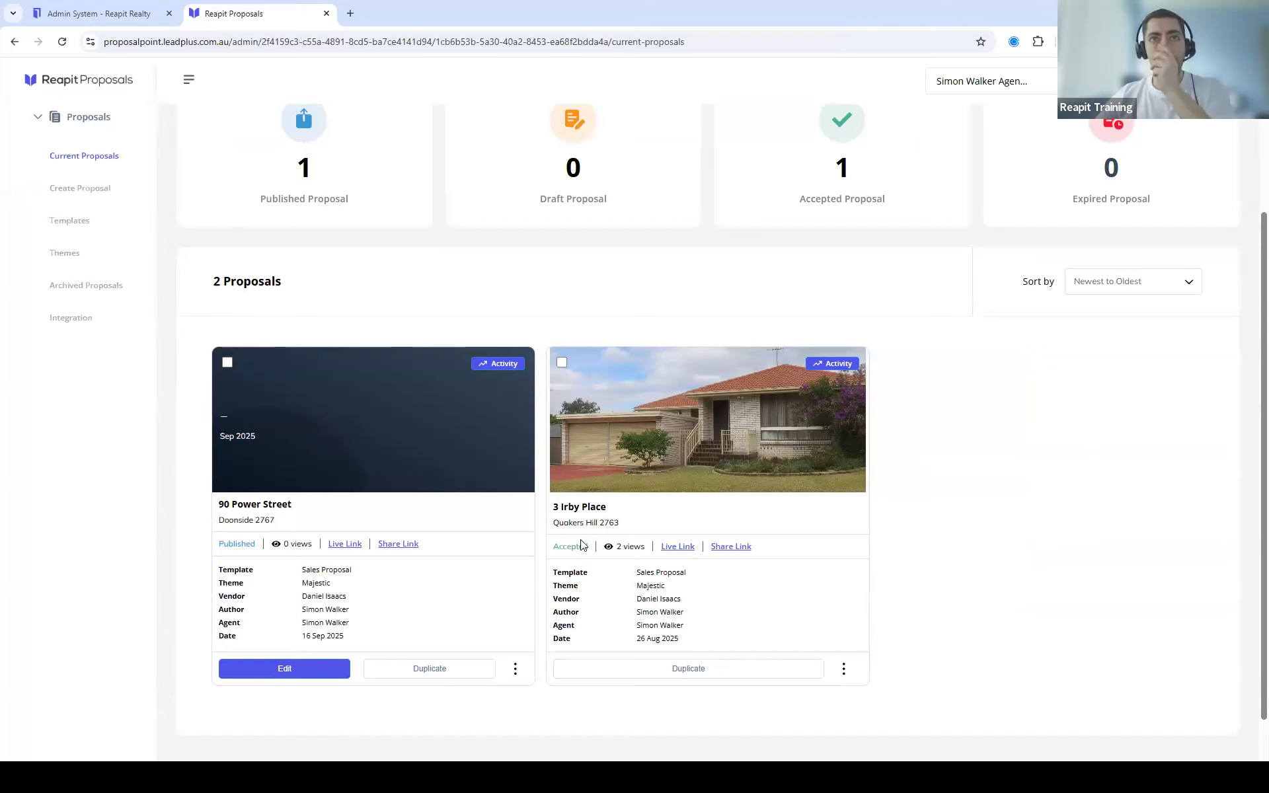
pyautogui.scroll(-2, 731, 495)
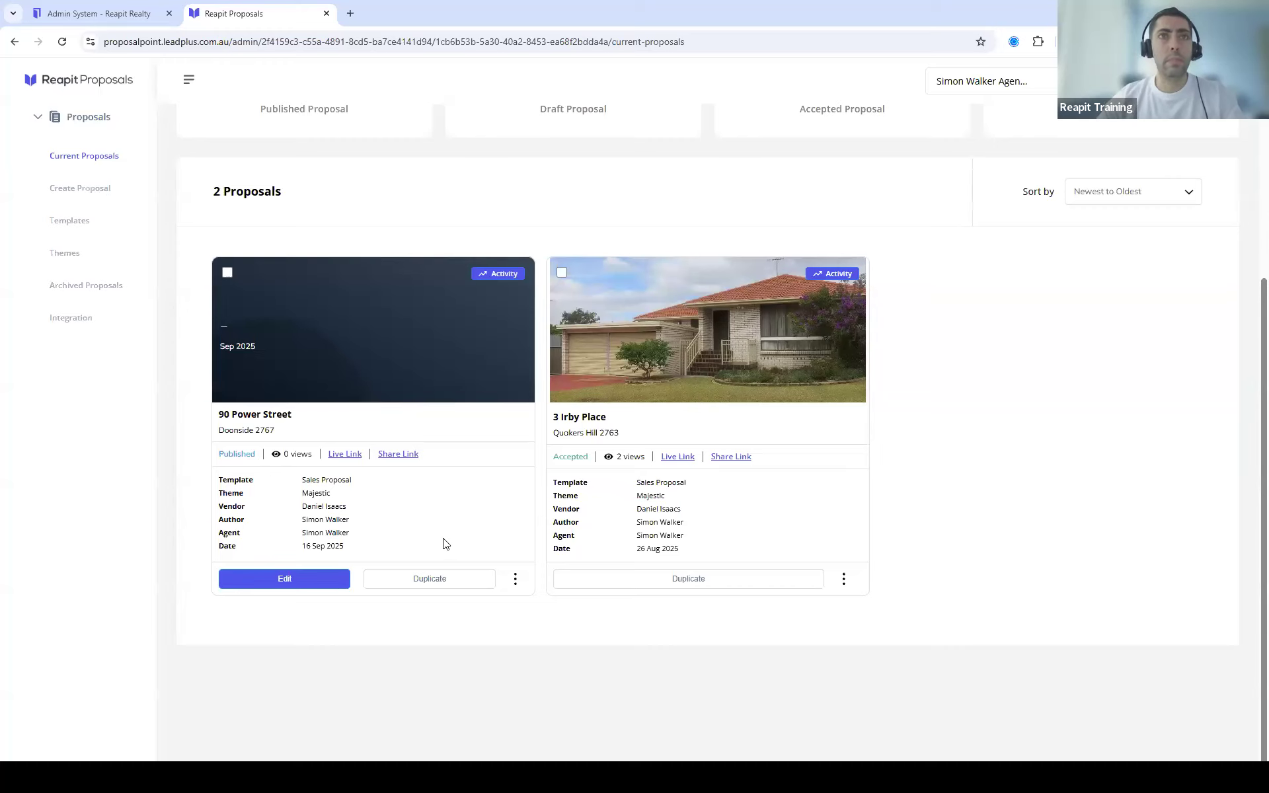
pyautogui.scroll(1, 457, 482)
pyautogui.scroll(-1, 459, 484)
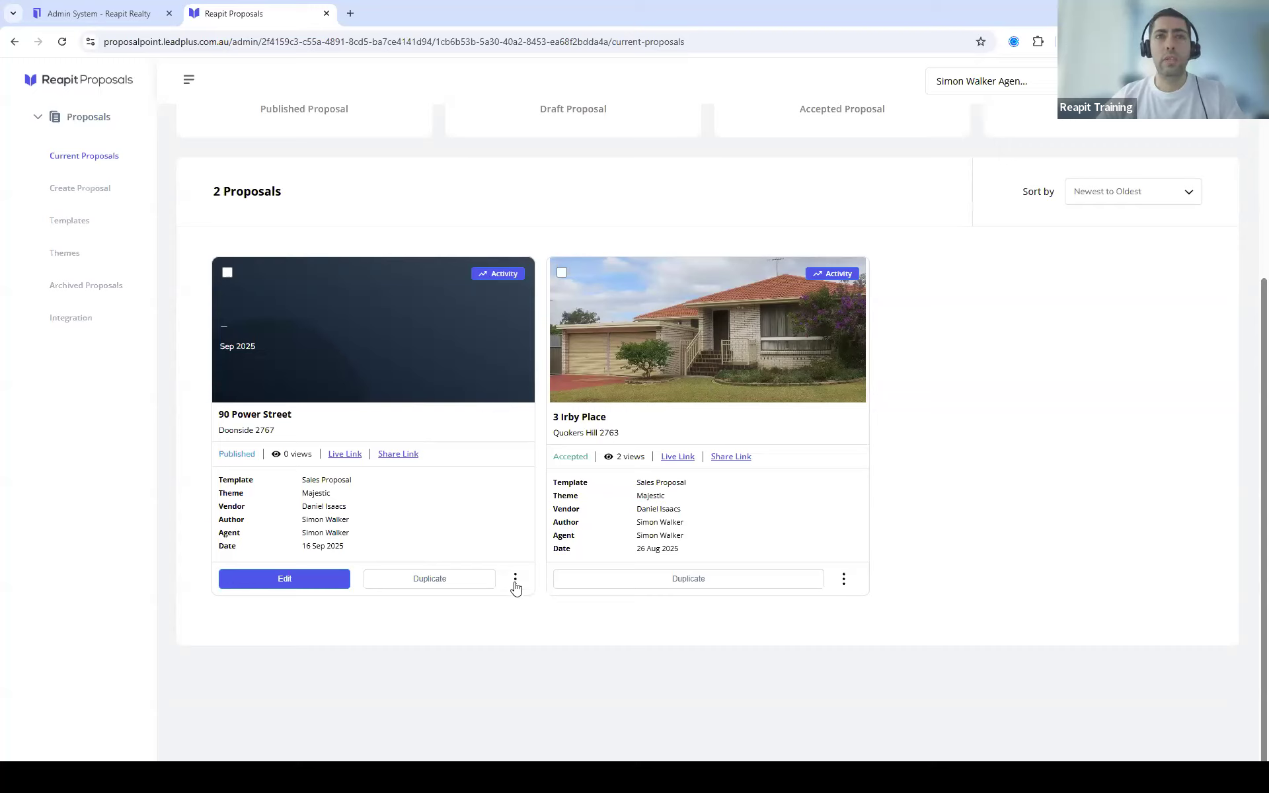
pyautogui.click(516, 587)
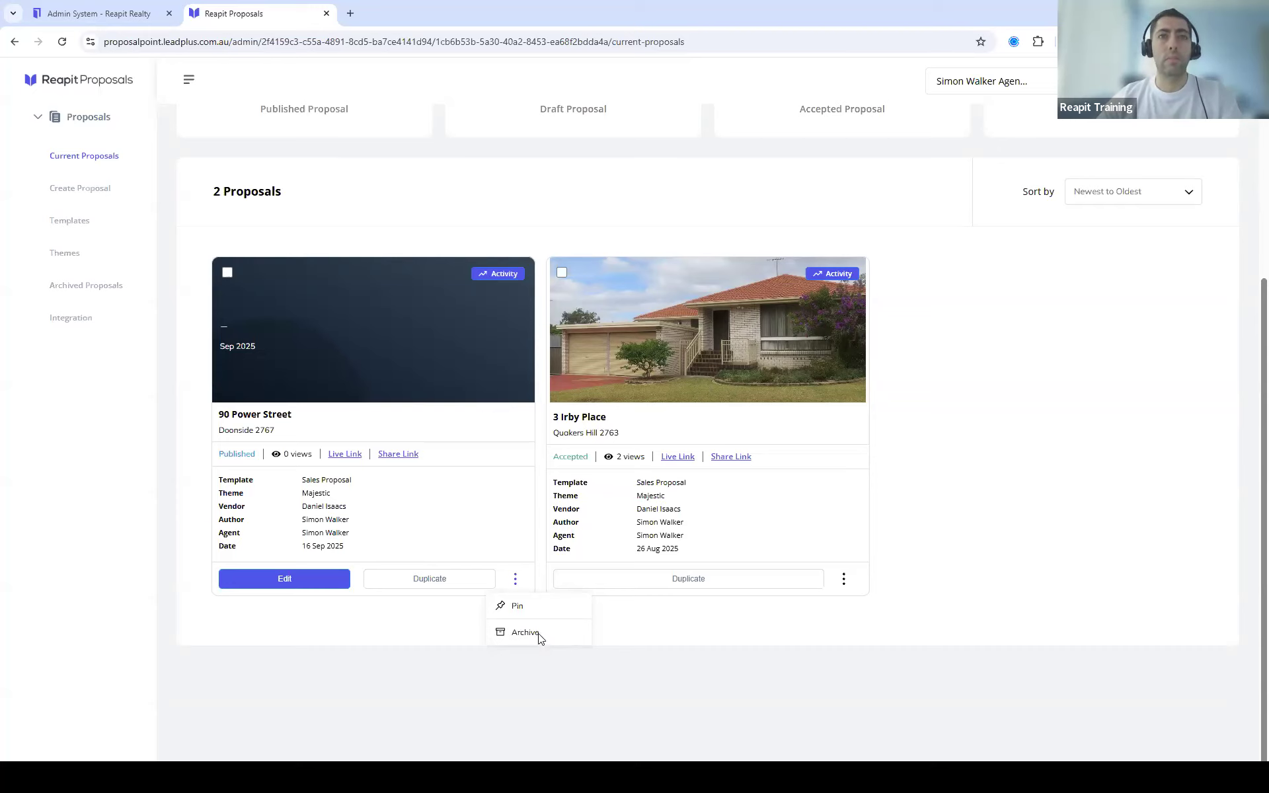
pyautogui.click(539, 633)
pyautogui.click(685, 466)
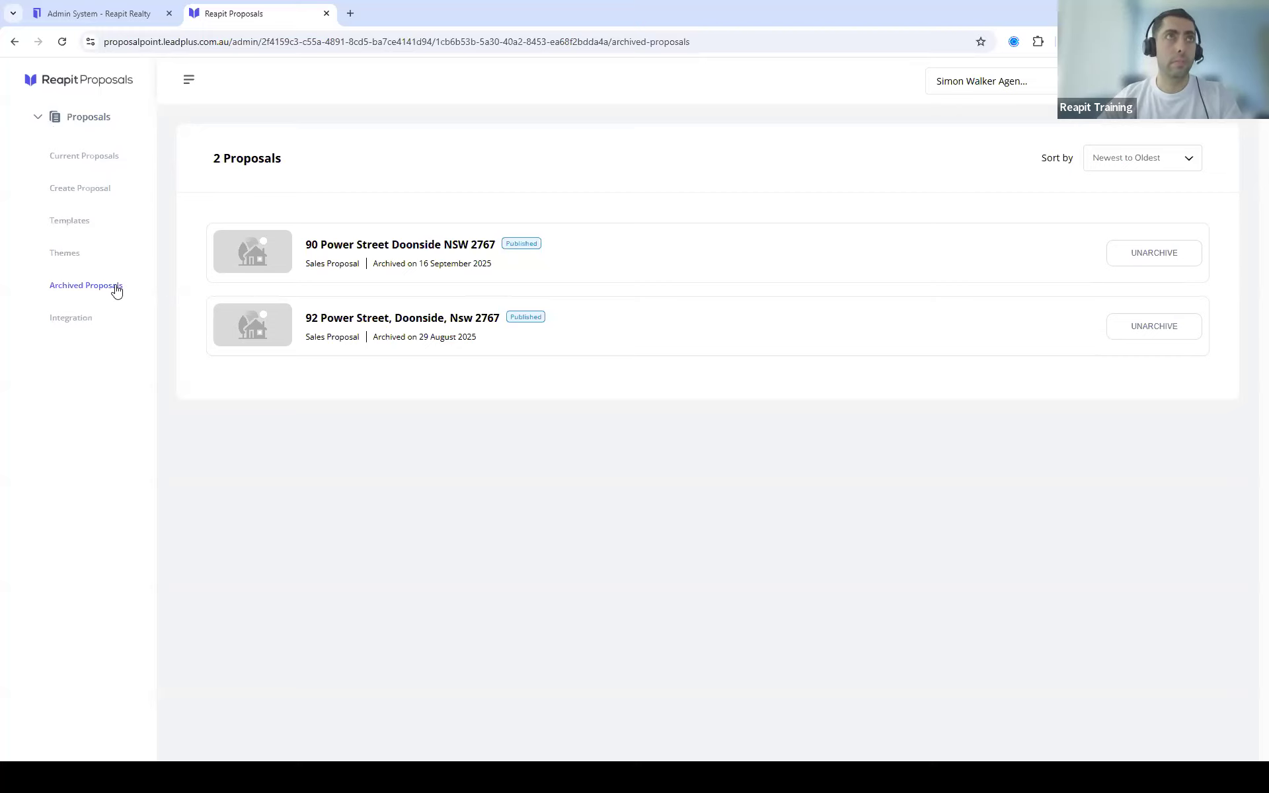
pyautogui.click(67, 158)
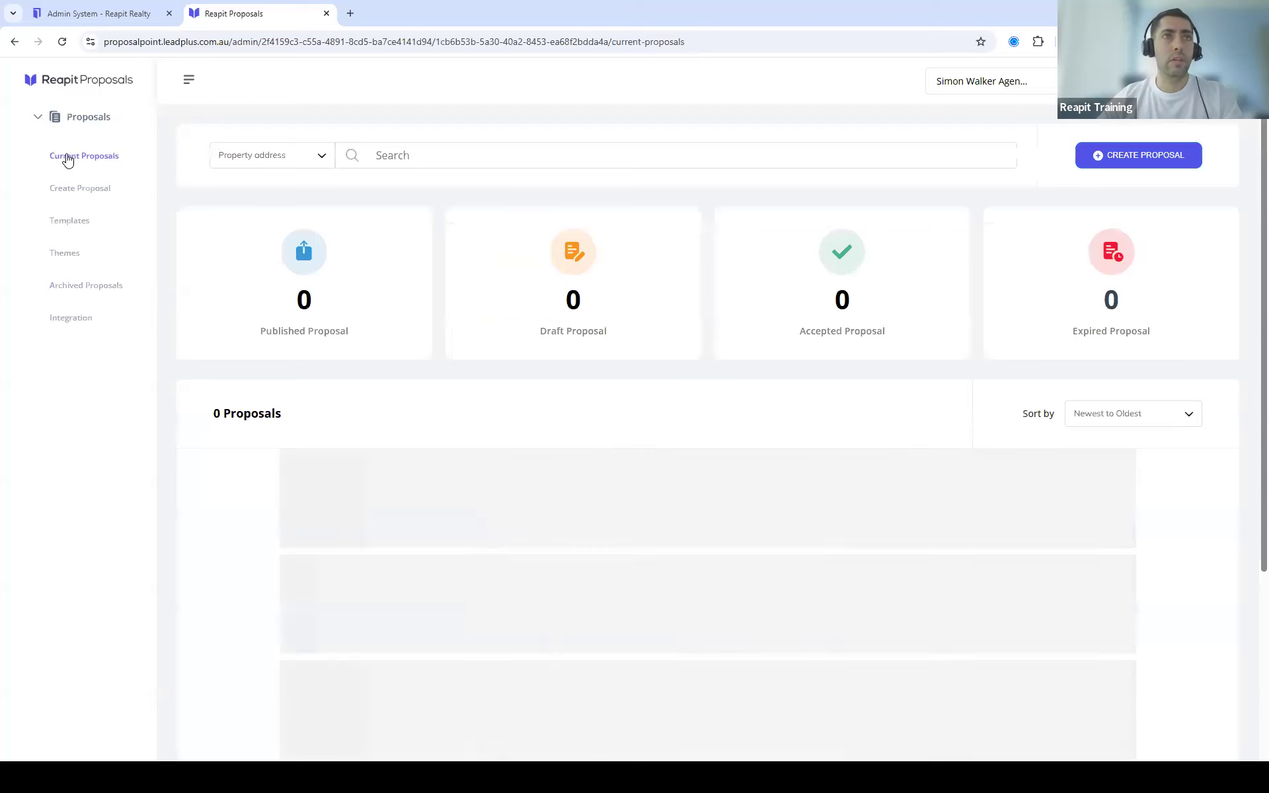
pyautogui.scroll(-2, 598, 443)
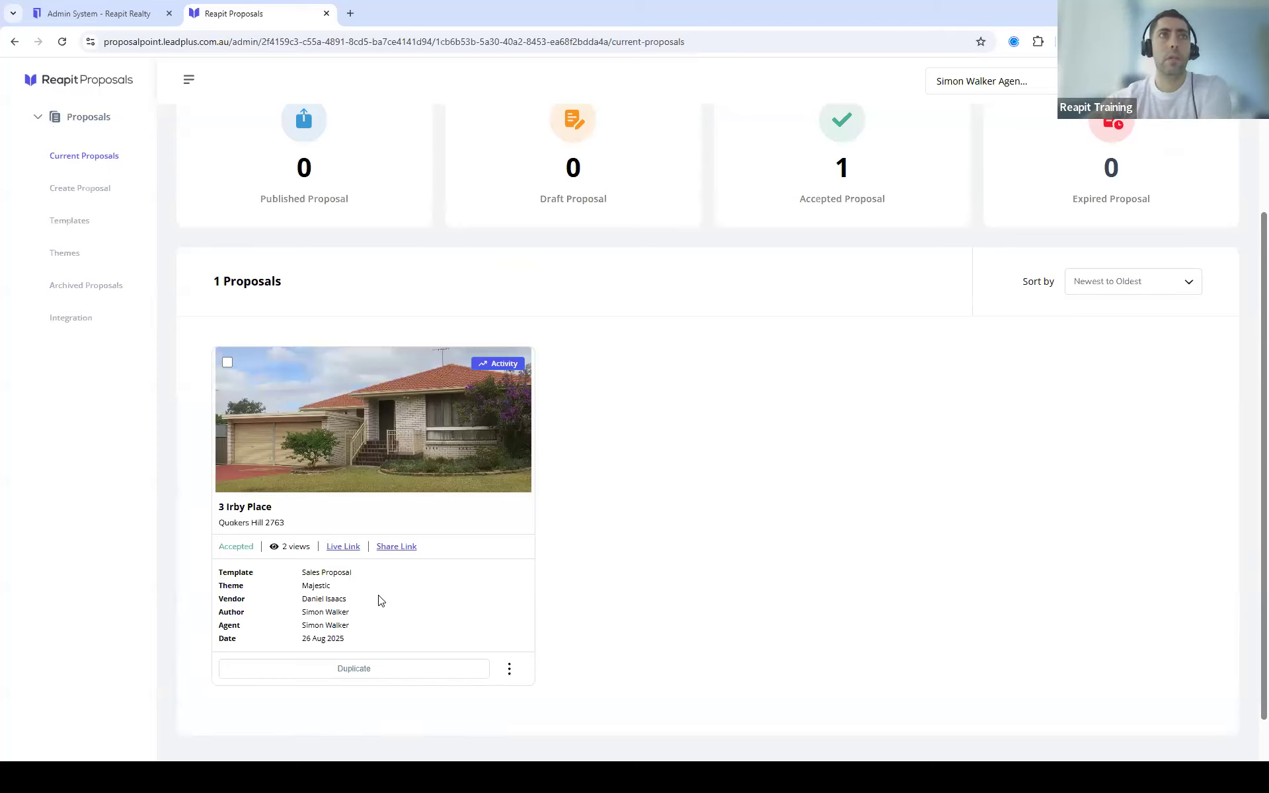
pyautogui.click(344, 549)
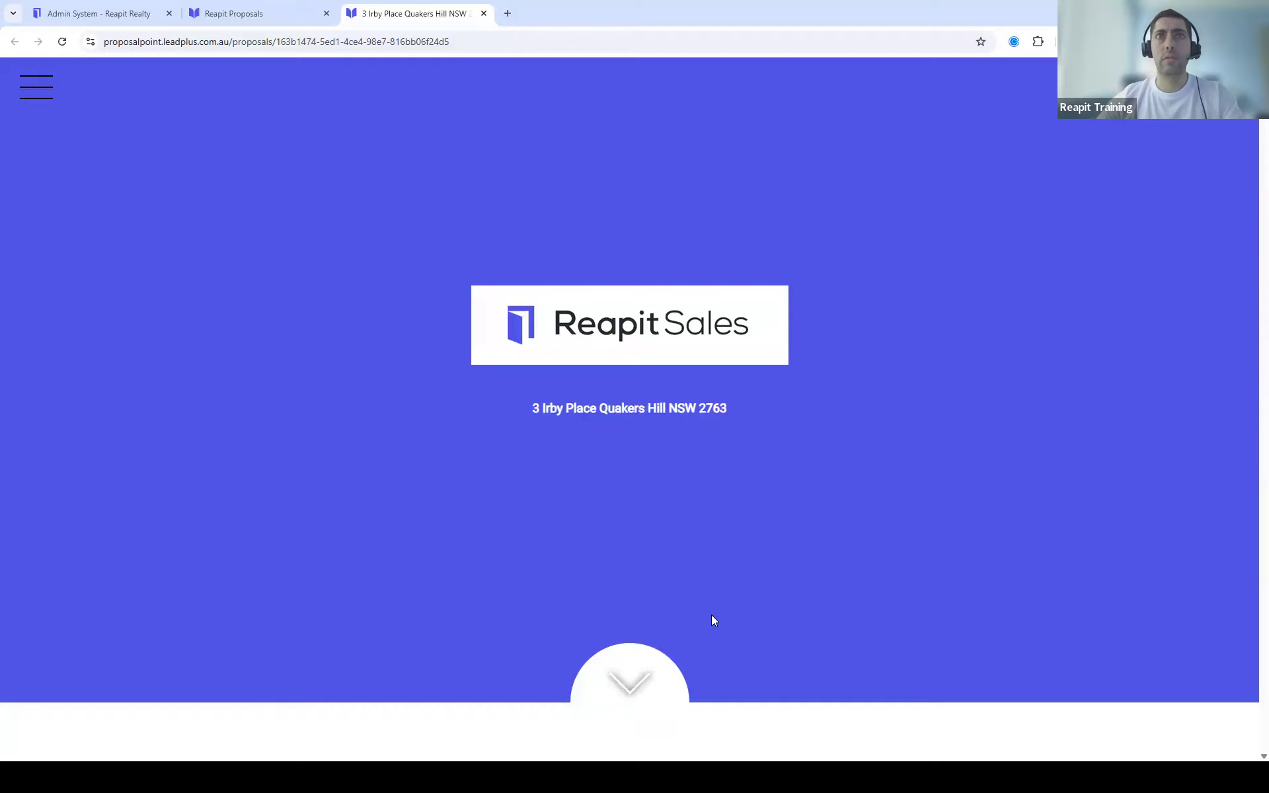
pyautogui.click(625, 681)
pyautogui.scroll(-3, 599, 464)
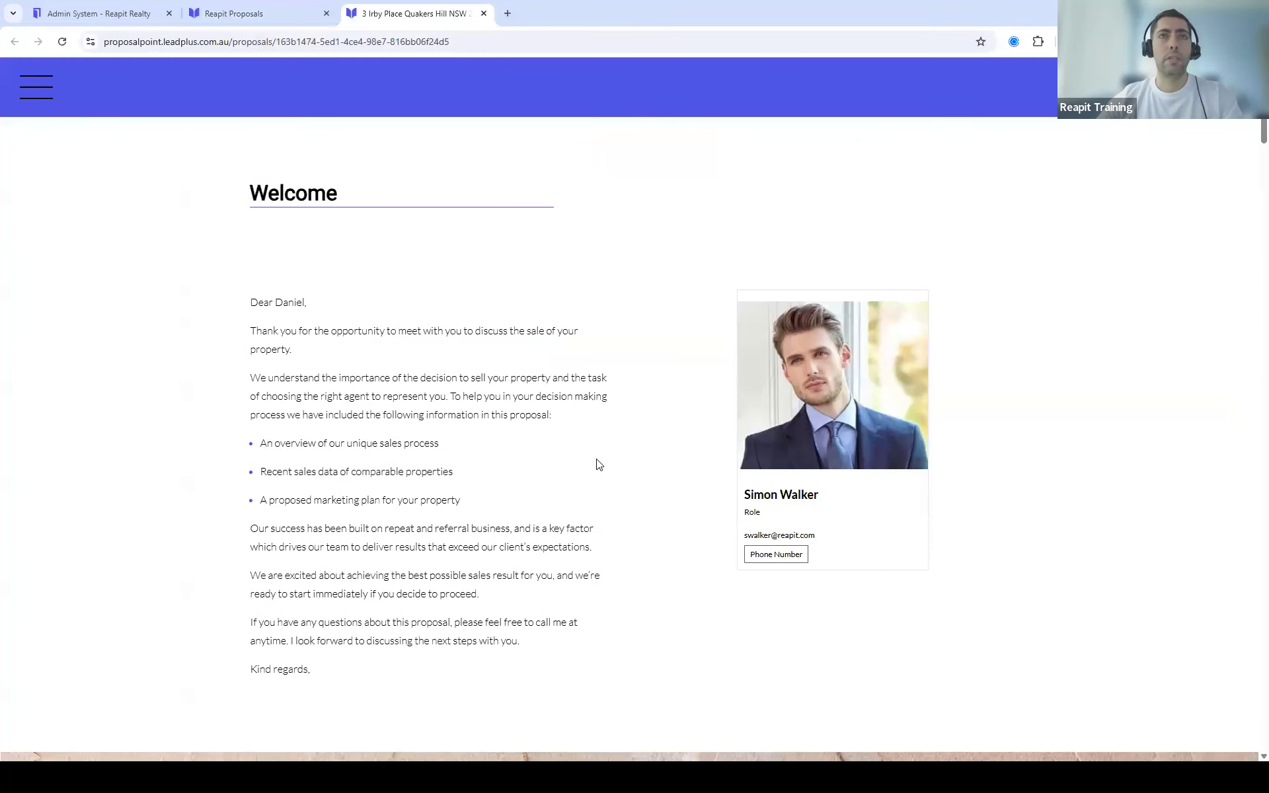
pyautogui.scroll(-10, 647, 413)
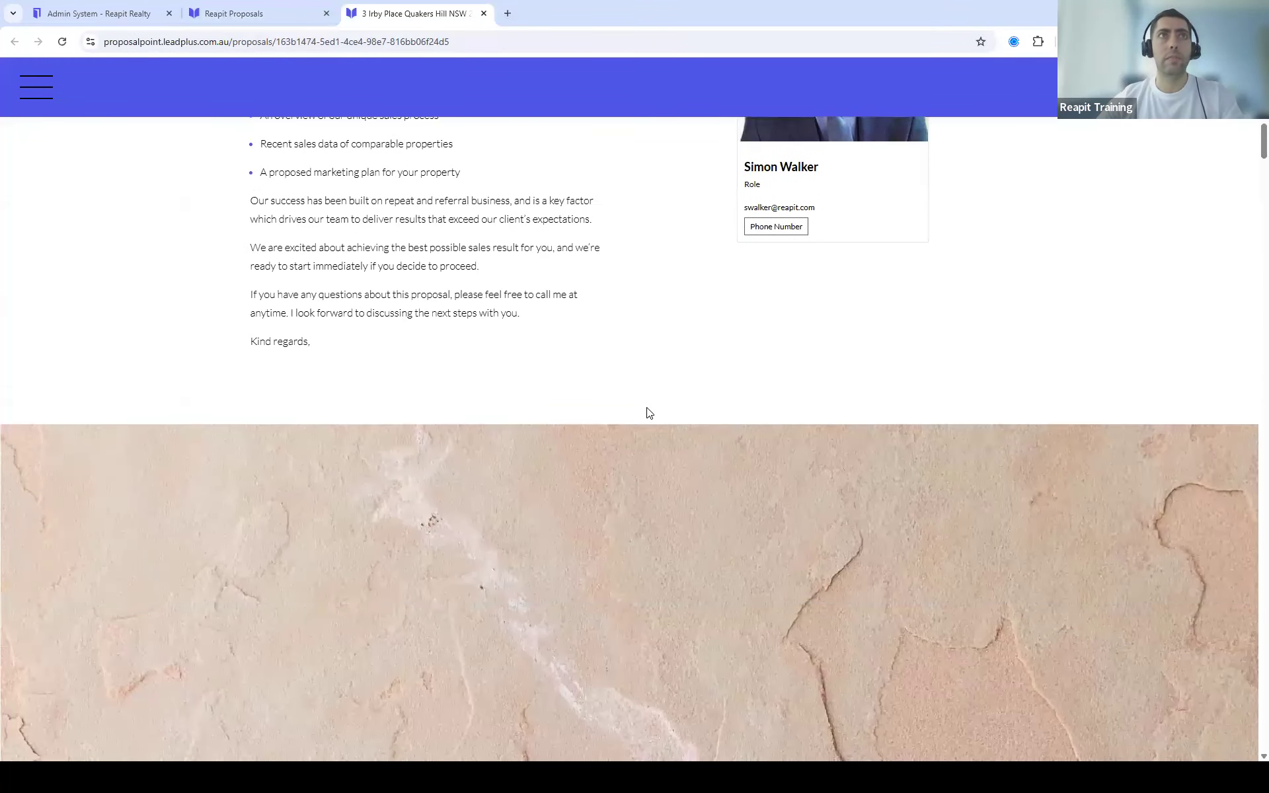
pyautogui.scroll(-11, 665, 448)
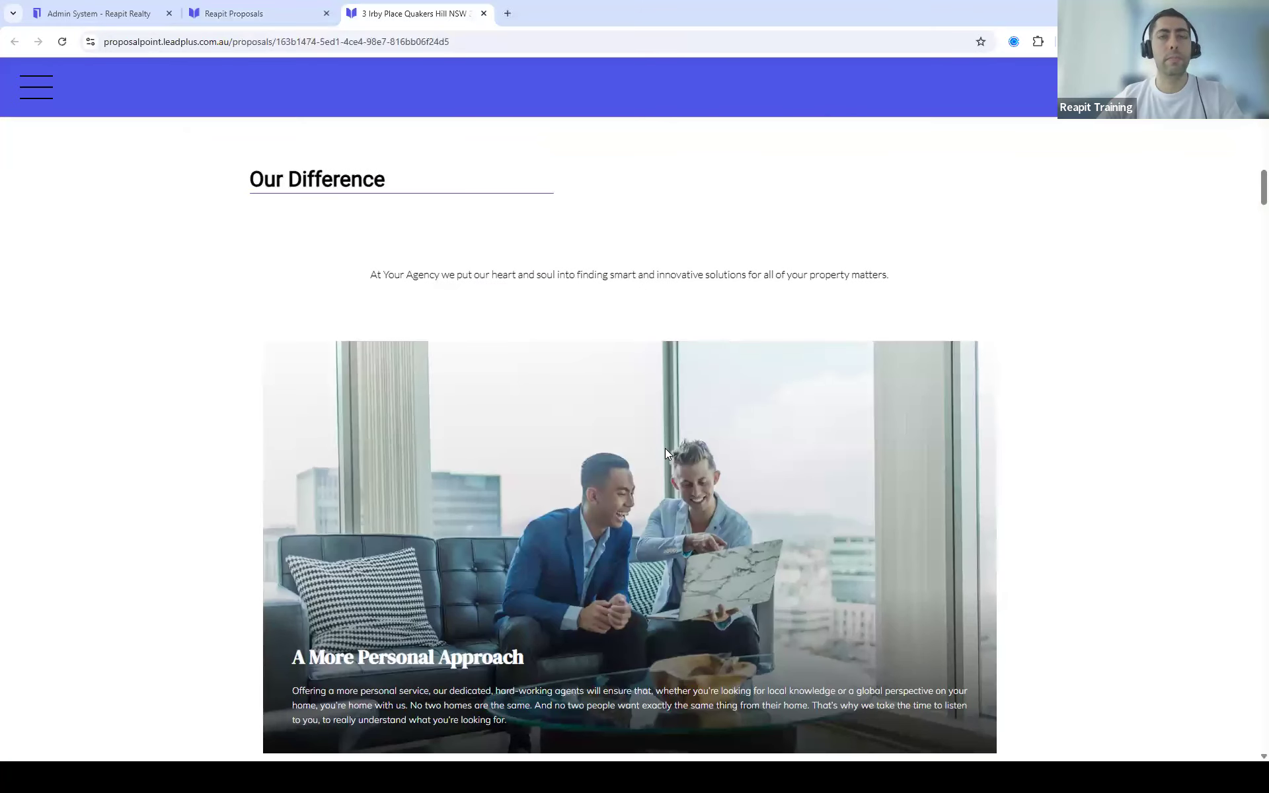
pyautogui.scroll(-11, 684, 454)
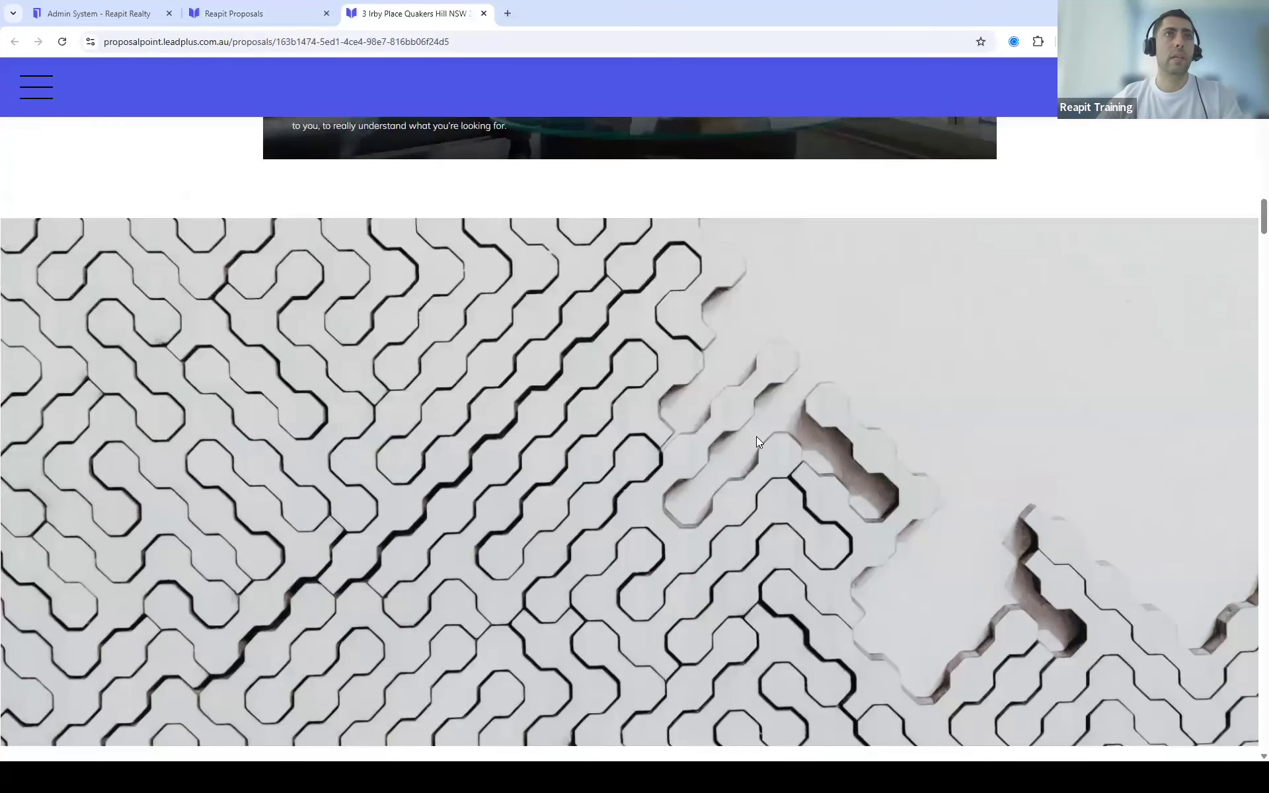
pyautogui.scroll(-4, 761, 444)
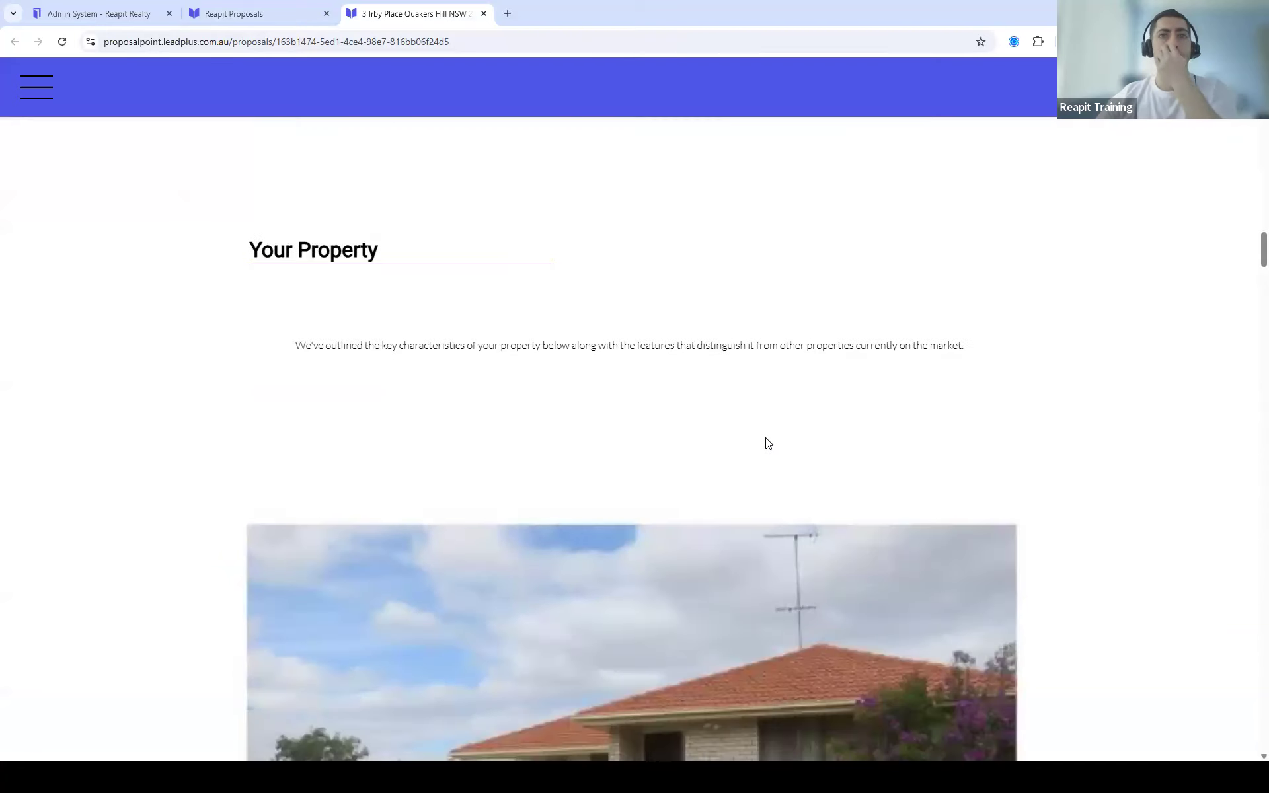
pyautogui.scroll(-6, 763, 442)
pyautogui.scroll(1, 776, 440)
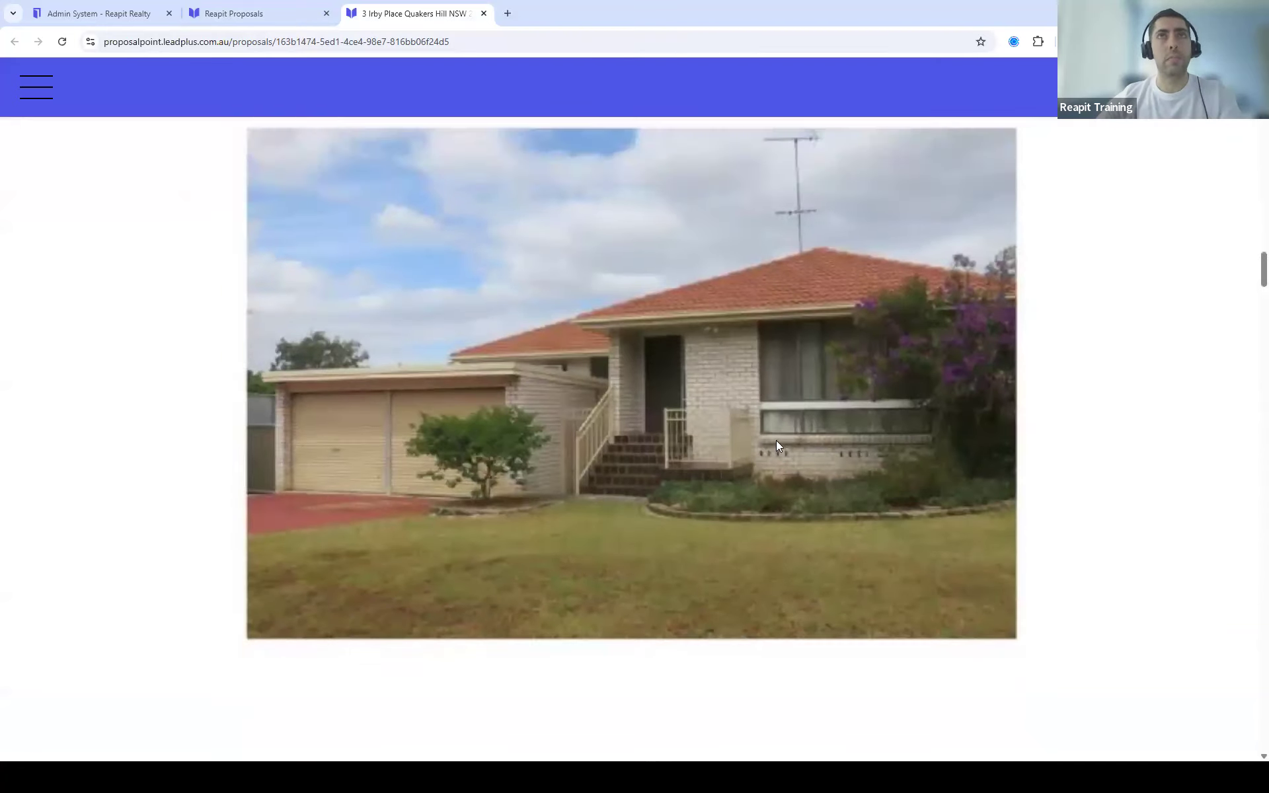
pyautogui.scroll(2, 776, 439)
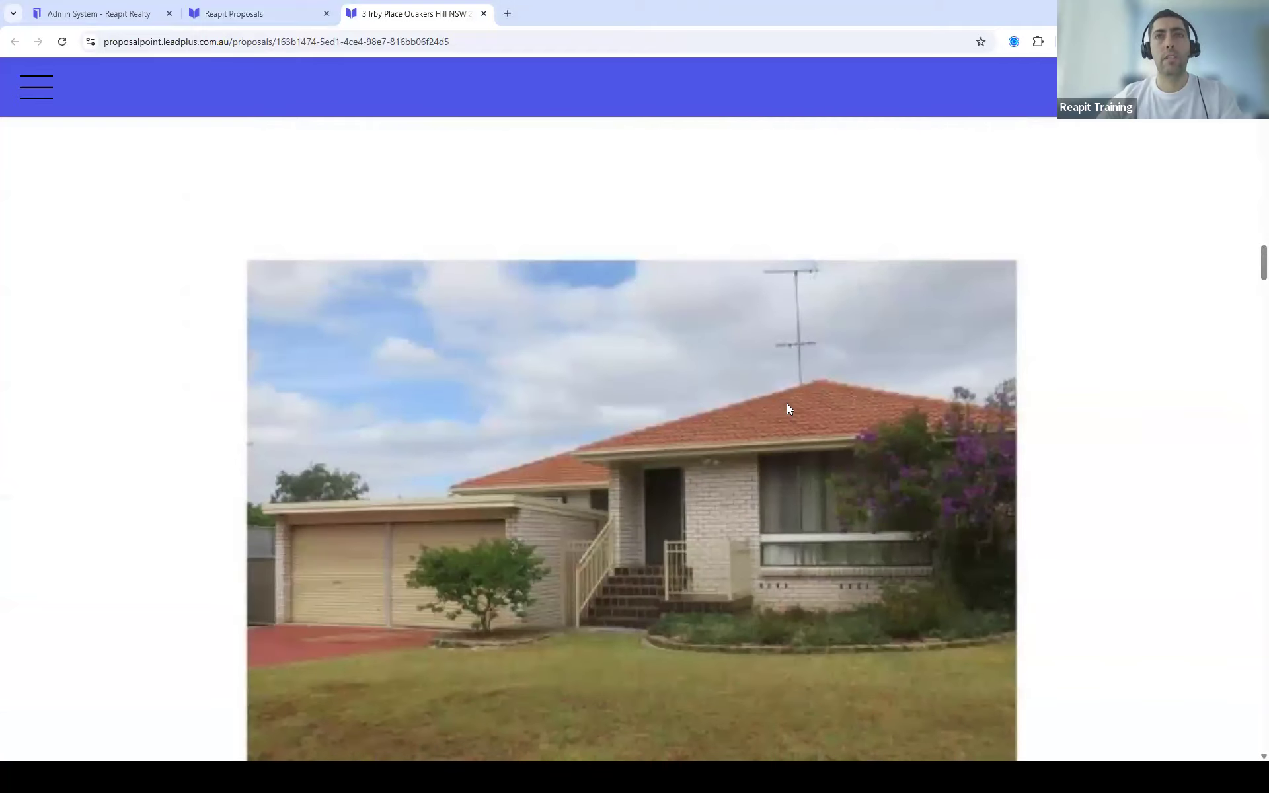
pyautogui.scroll(-8, 873, 524)
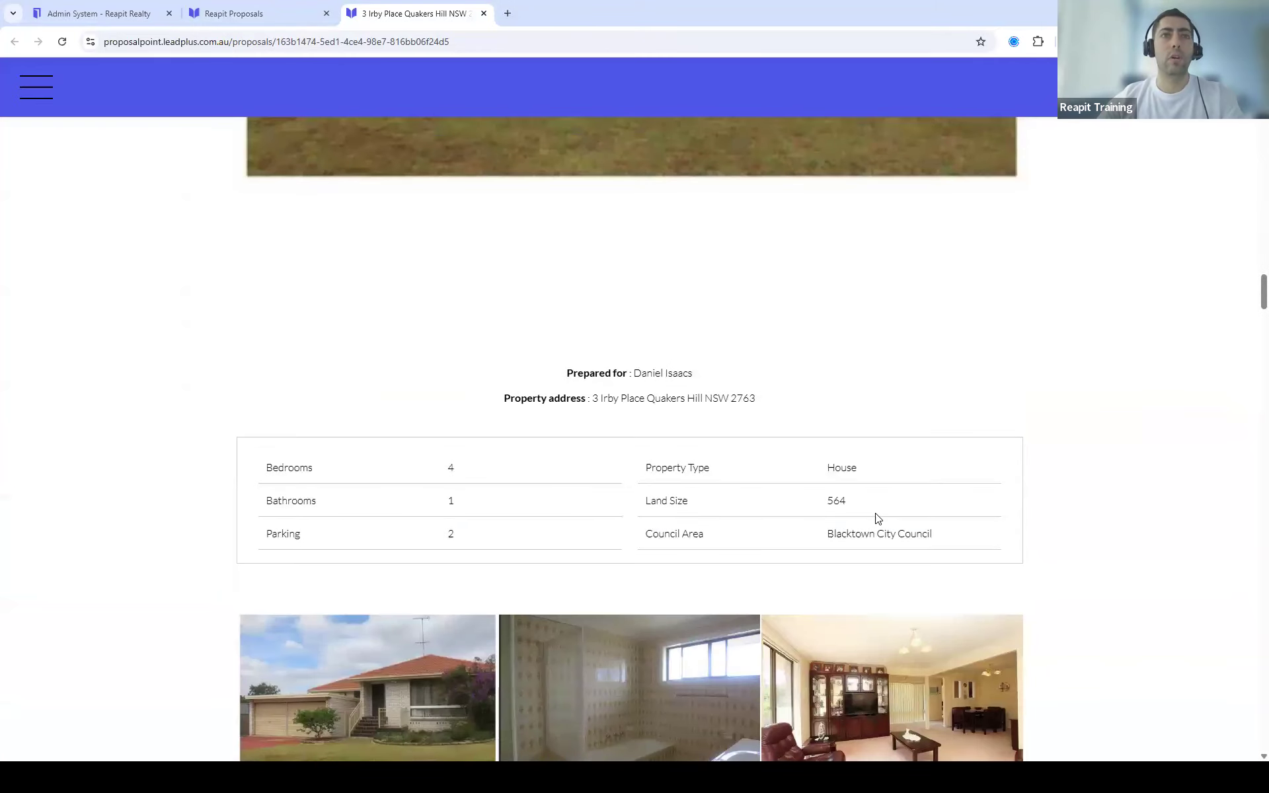
pyautogui.scroll(-4, 878, 516)
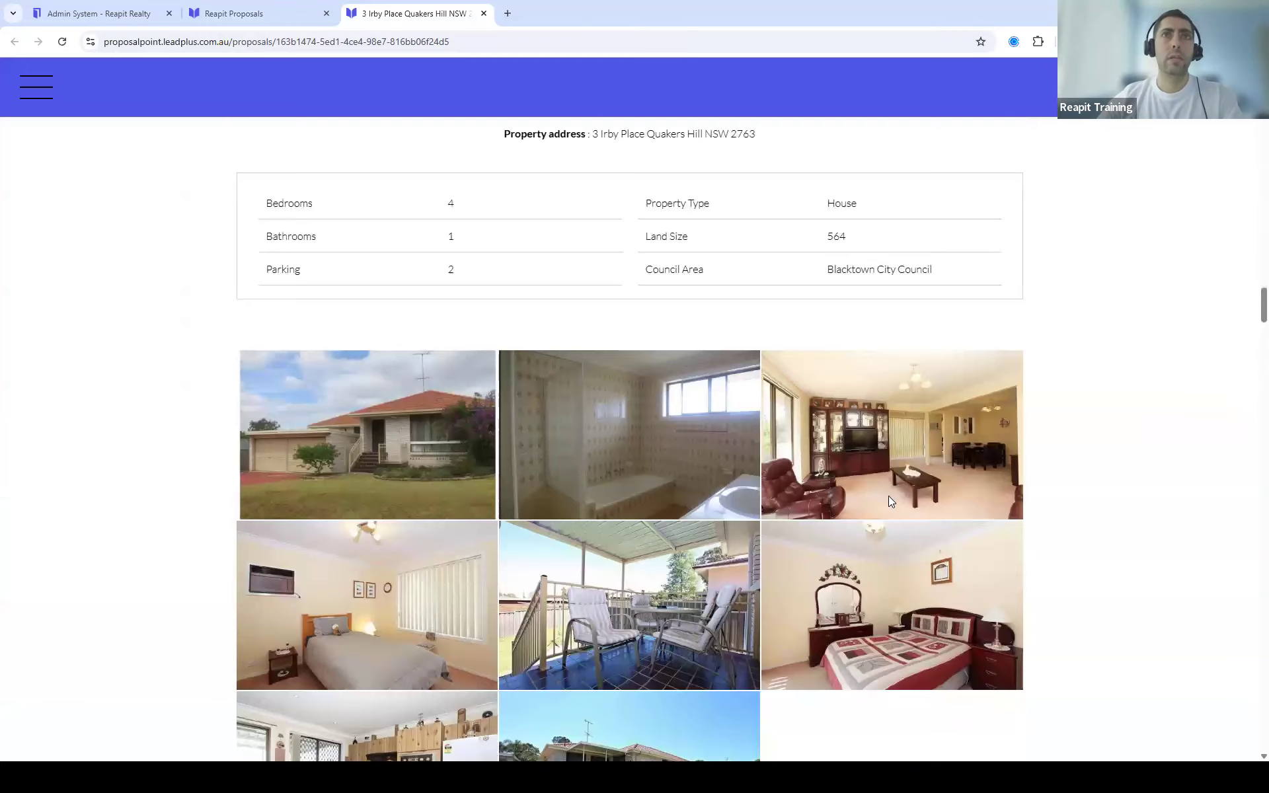
pyautogui.scroll(-2, 888, 496)
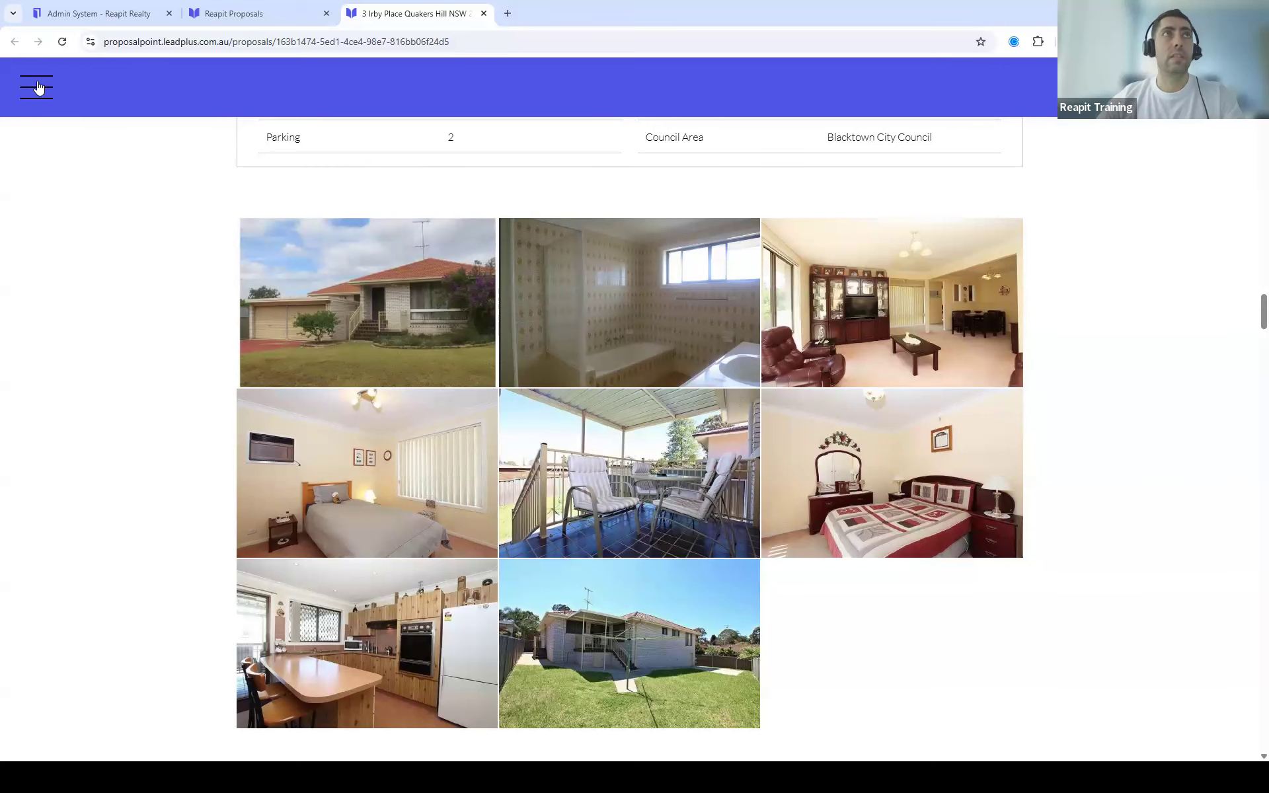
pyautogui.click(245, 14)
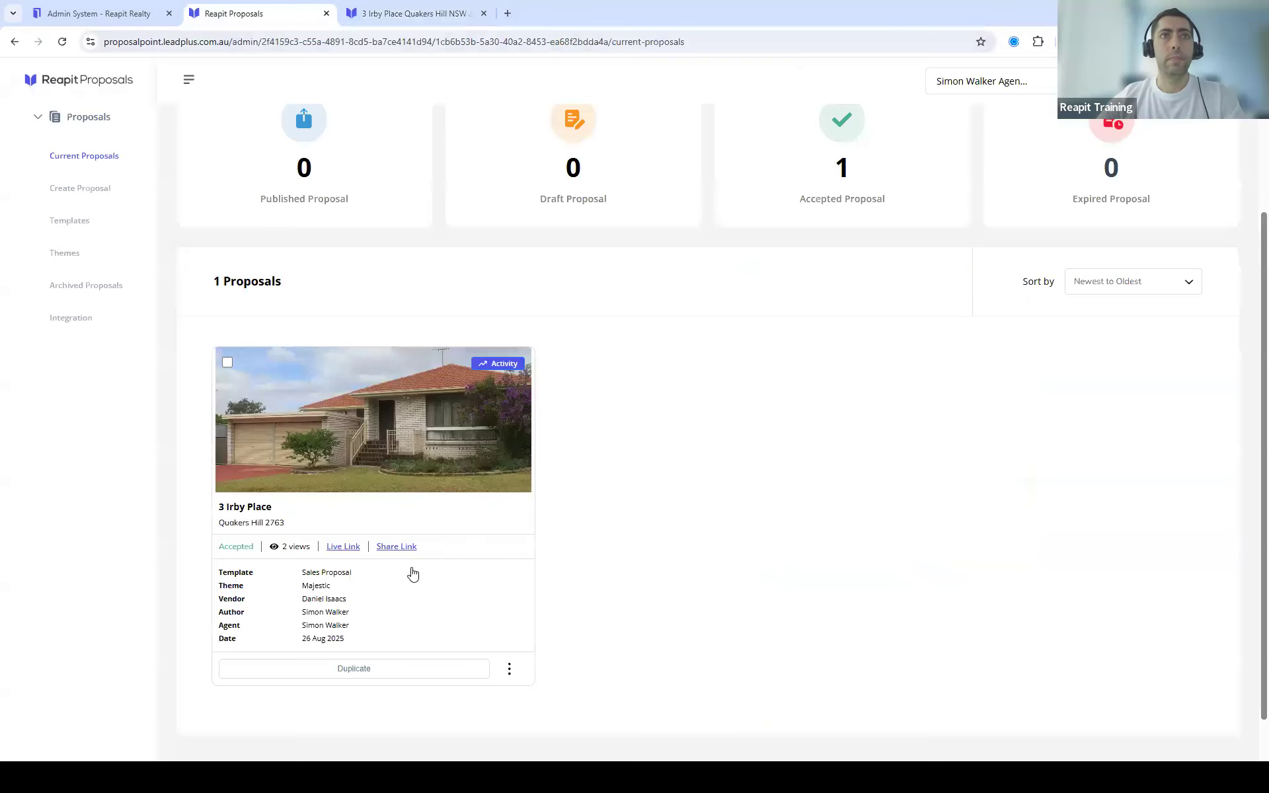
pyautogui.moveTo(282, 546); pyautogui.dragTo(311, 547)
pyautogui.click(298, 562)
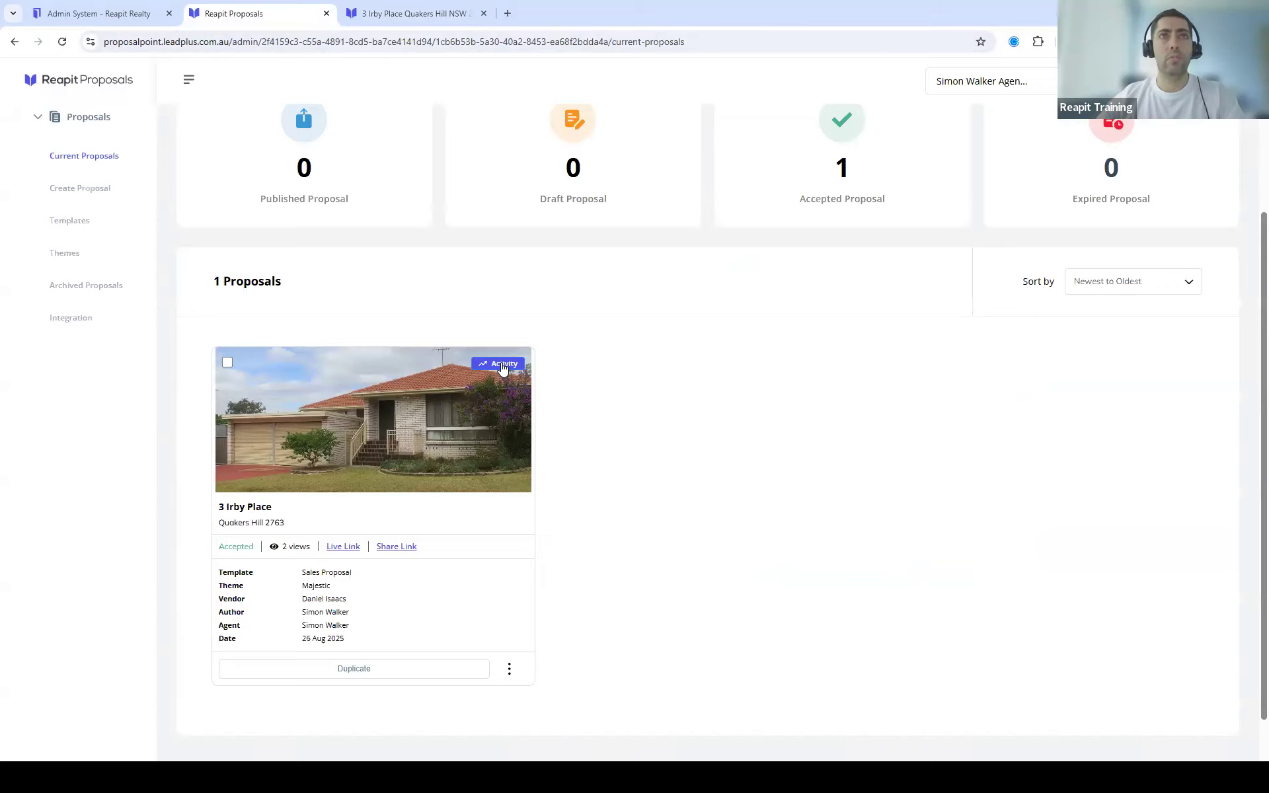
pyautogui.click(496, 365)
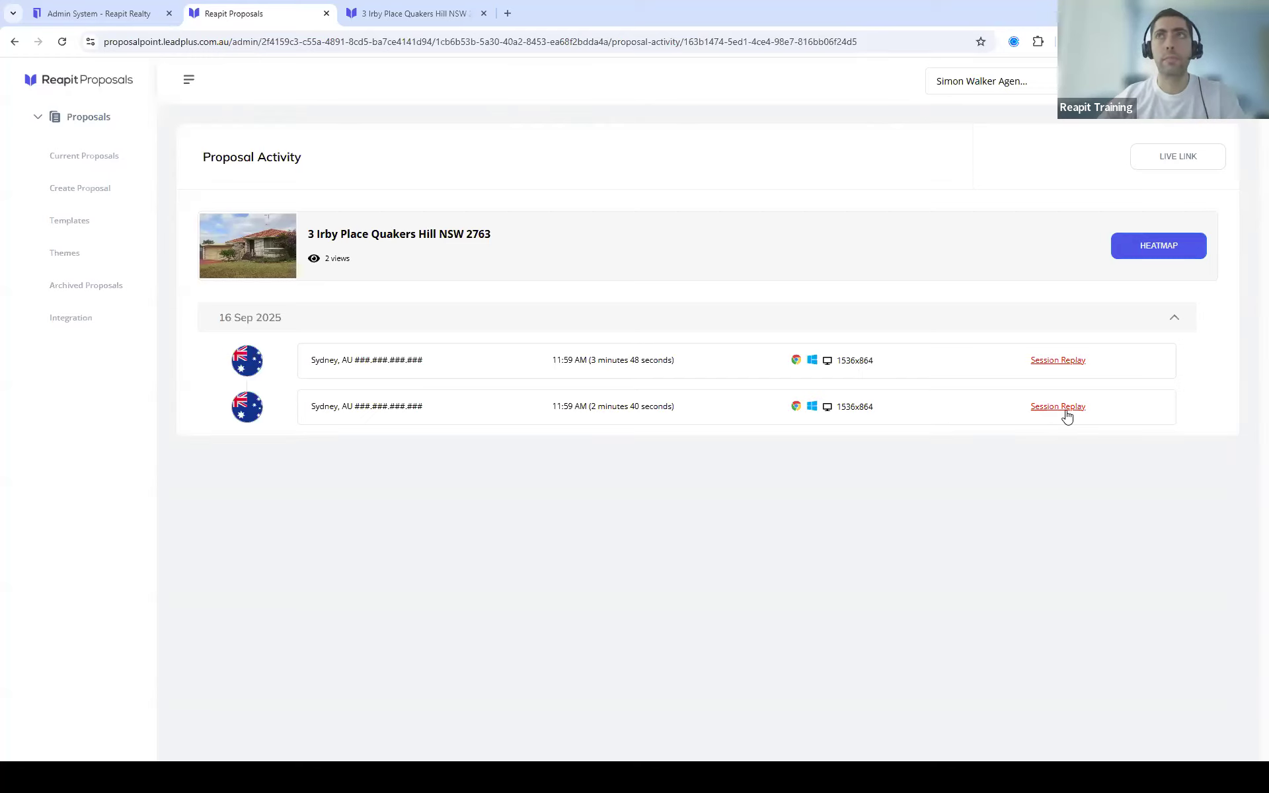
# Step: Open the Mouseflow click heatmap for the proposal and check its click statistics
pyautogui.click(1157, 244)
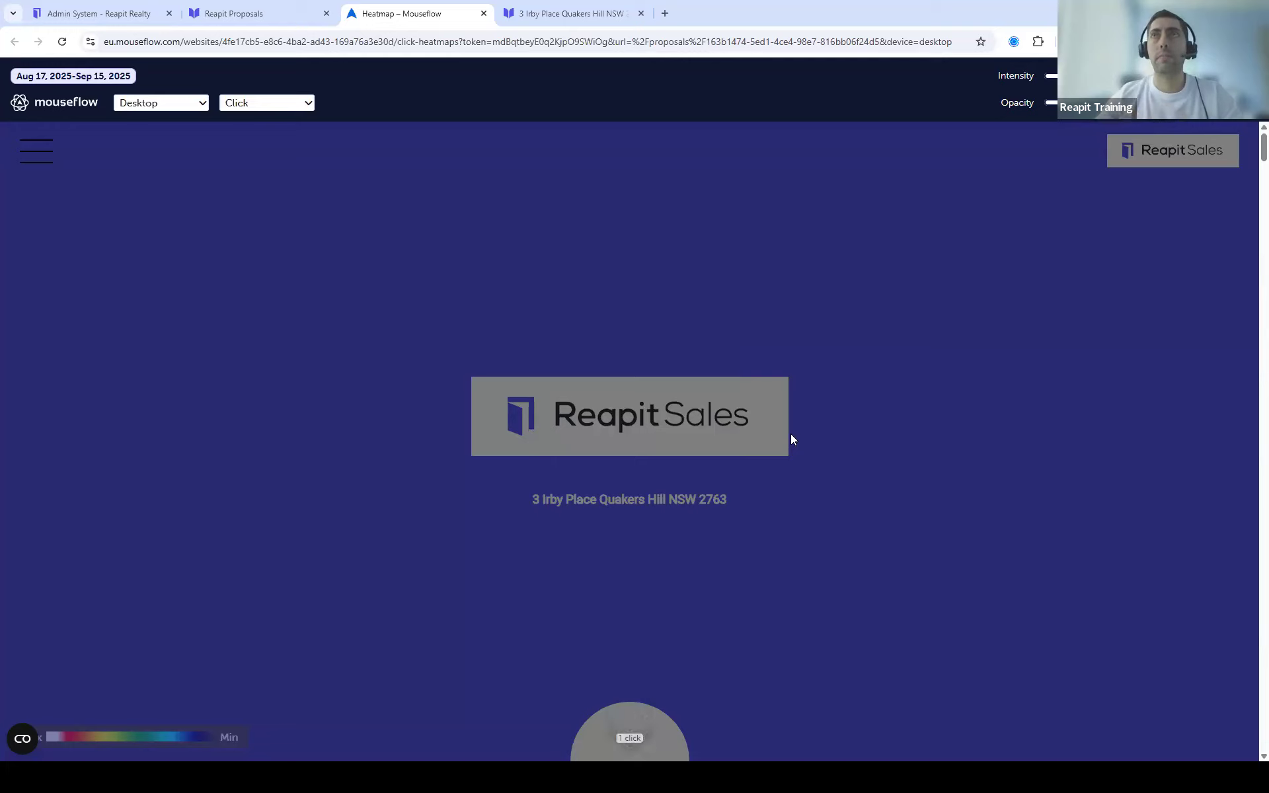
pyautogui.moveTo(630, 740)
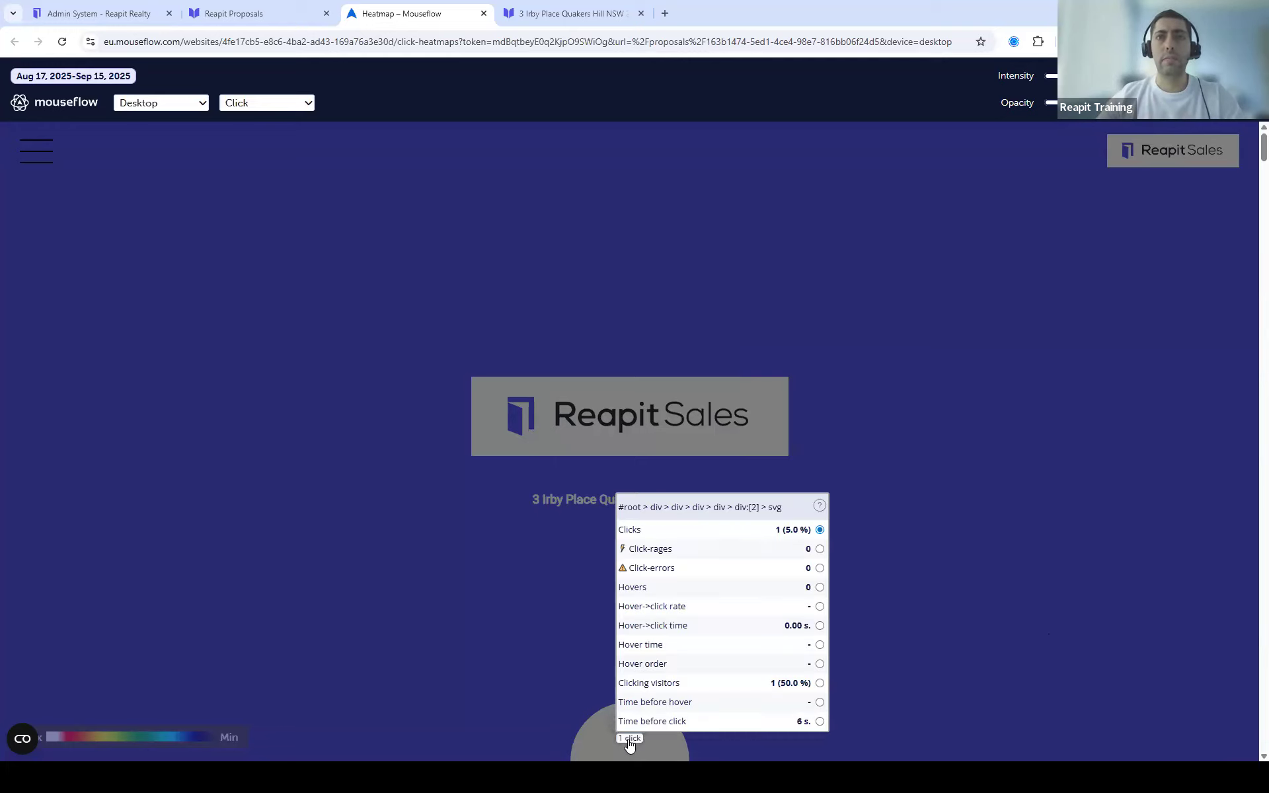
pyautogui.scroll(-1, 668, 671)
pyautogui.moveTo(629, 675)
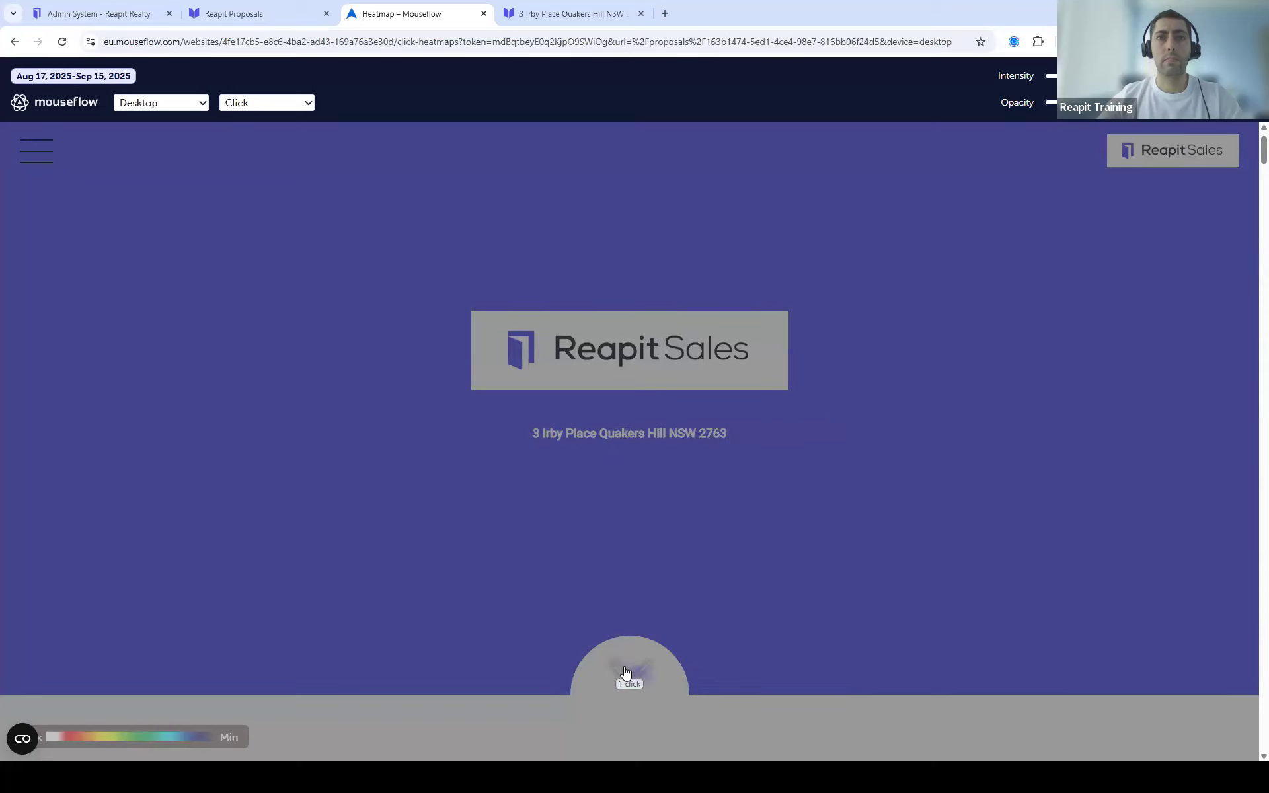
# Step: Scroll the heatmap down through the proposal to the Auction Campaign section
pyautogui.scroll(-15, 693, 687)
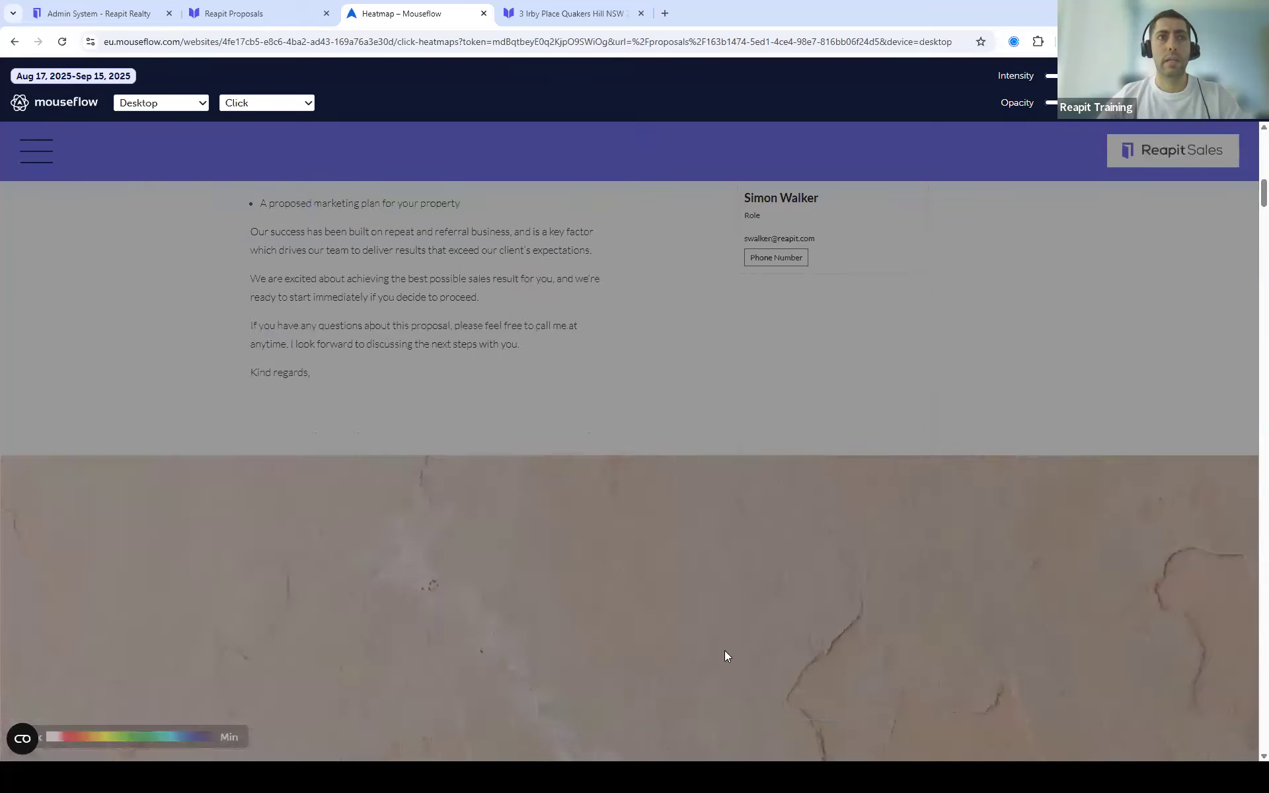
pyautogui.scroll(-12, 727, 651)
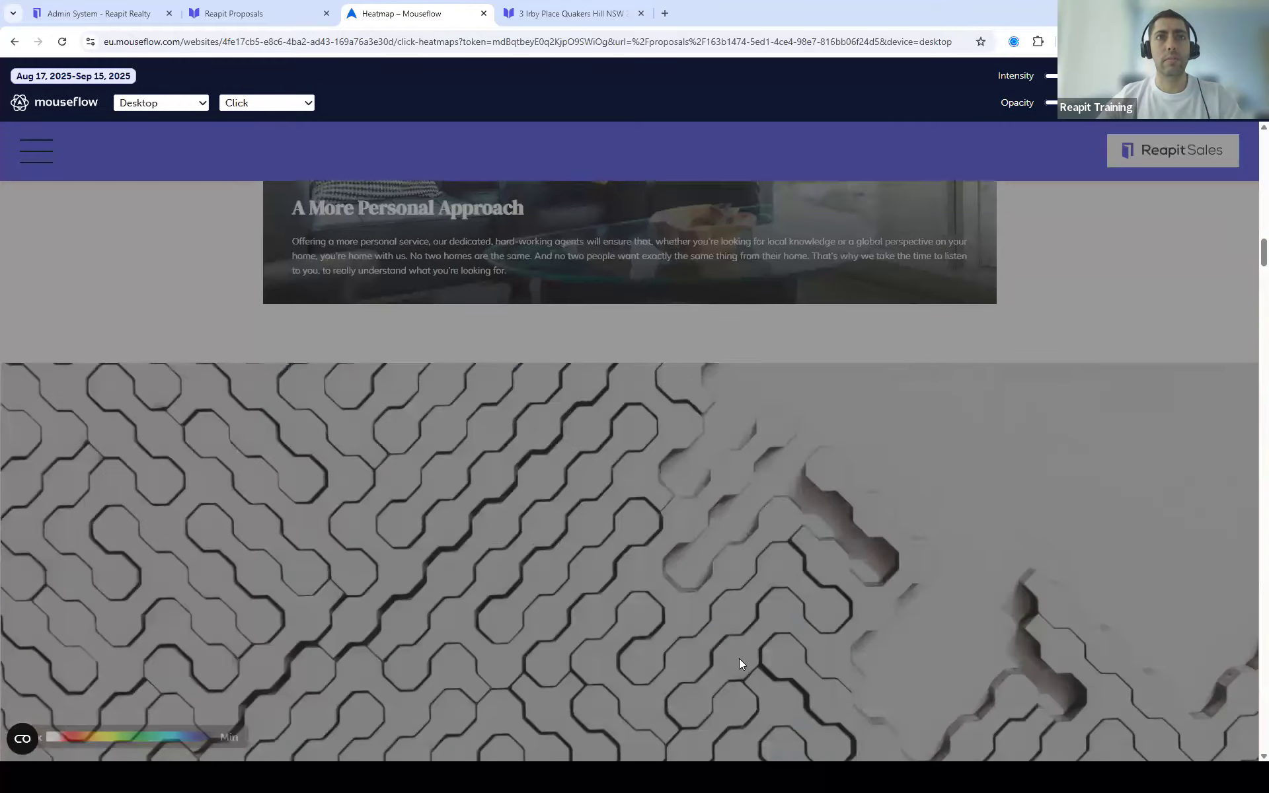
pyautogui.scroll(-10, 739, 658)
pyautogui.scroll(-11, 750, 653)
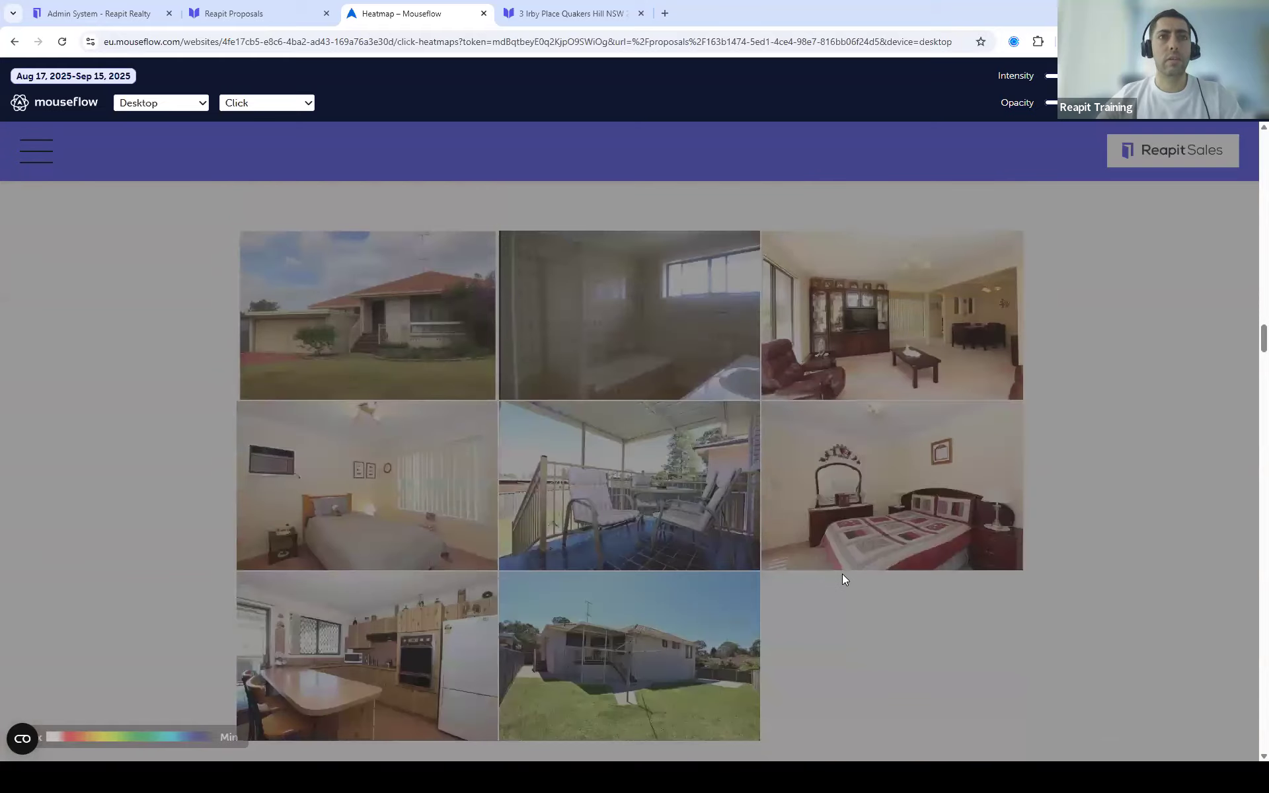
pyautogui.scroll(-7, 843, 576)
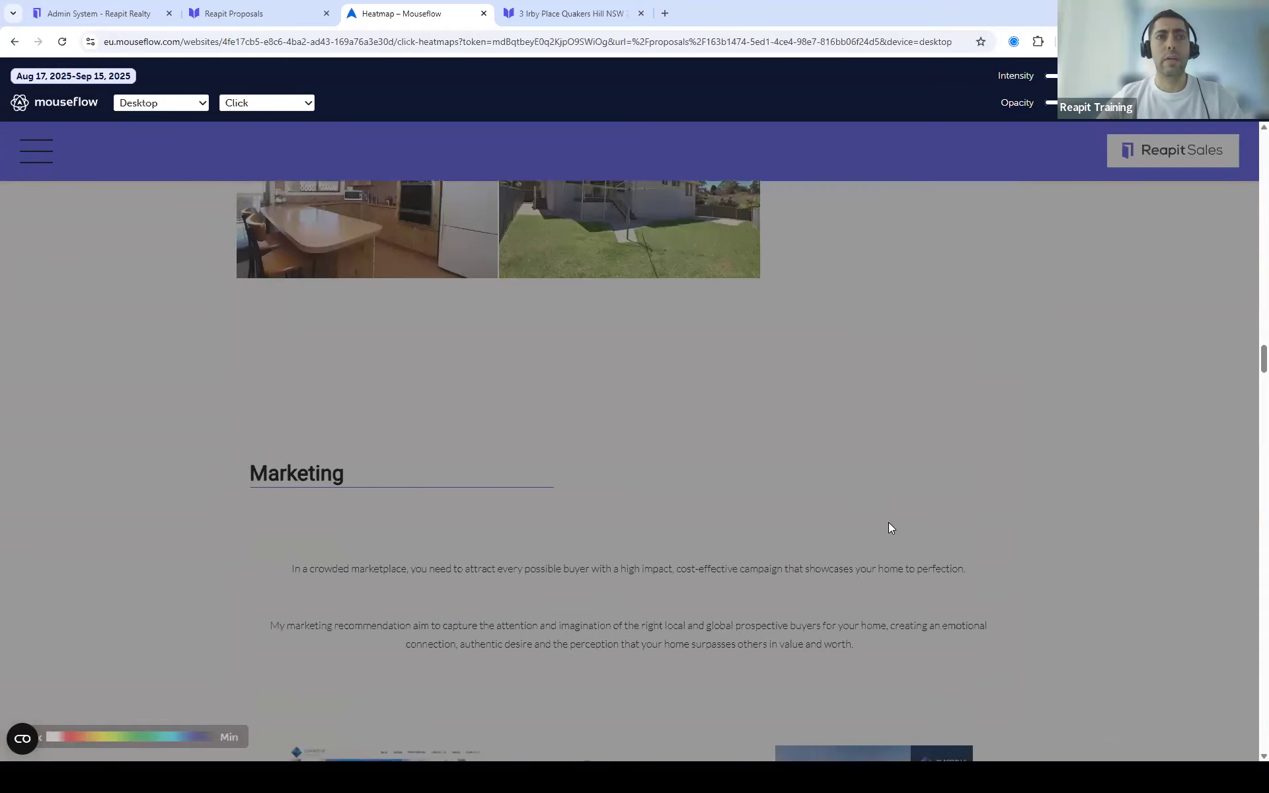
pyautogui.scroll(-3, 889, 528)
pyautogui.scroll(-1, 882, 524)
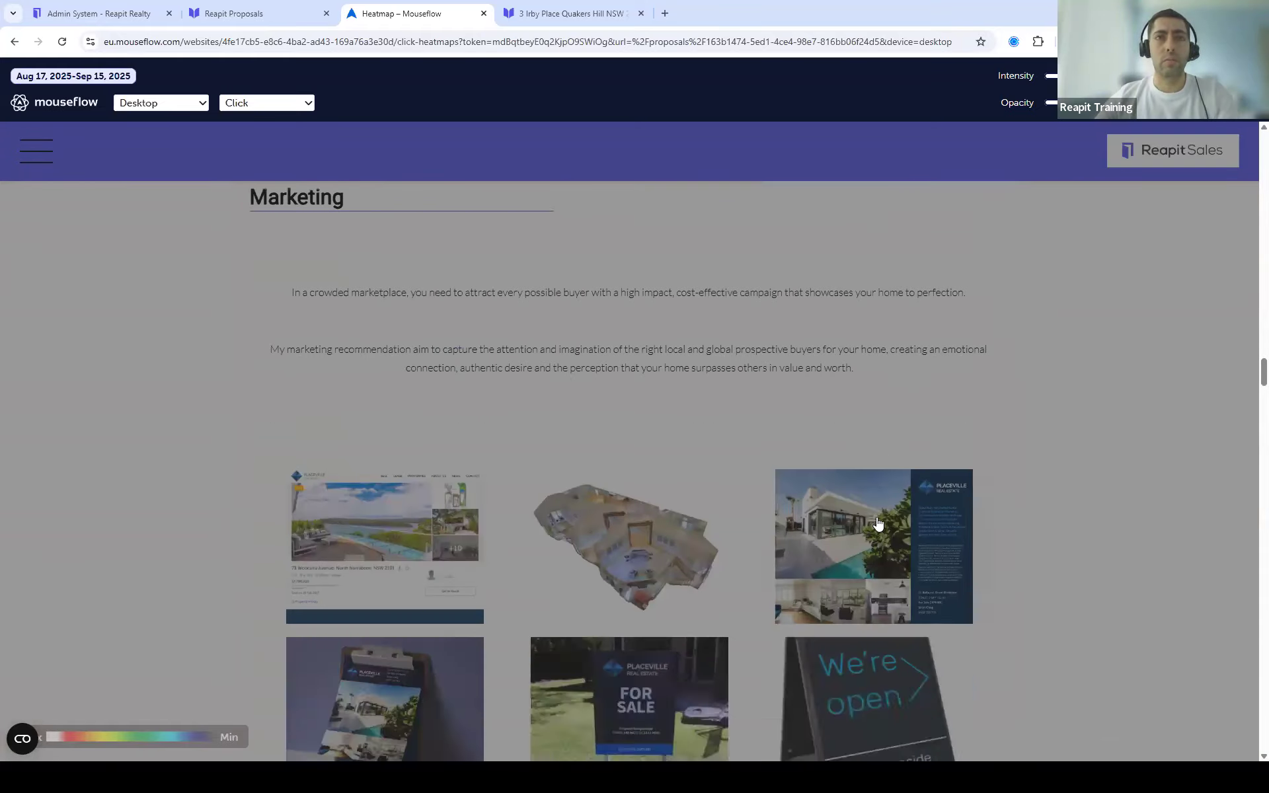
pyautogui.scroll(-5, 878, 524)
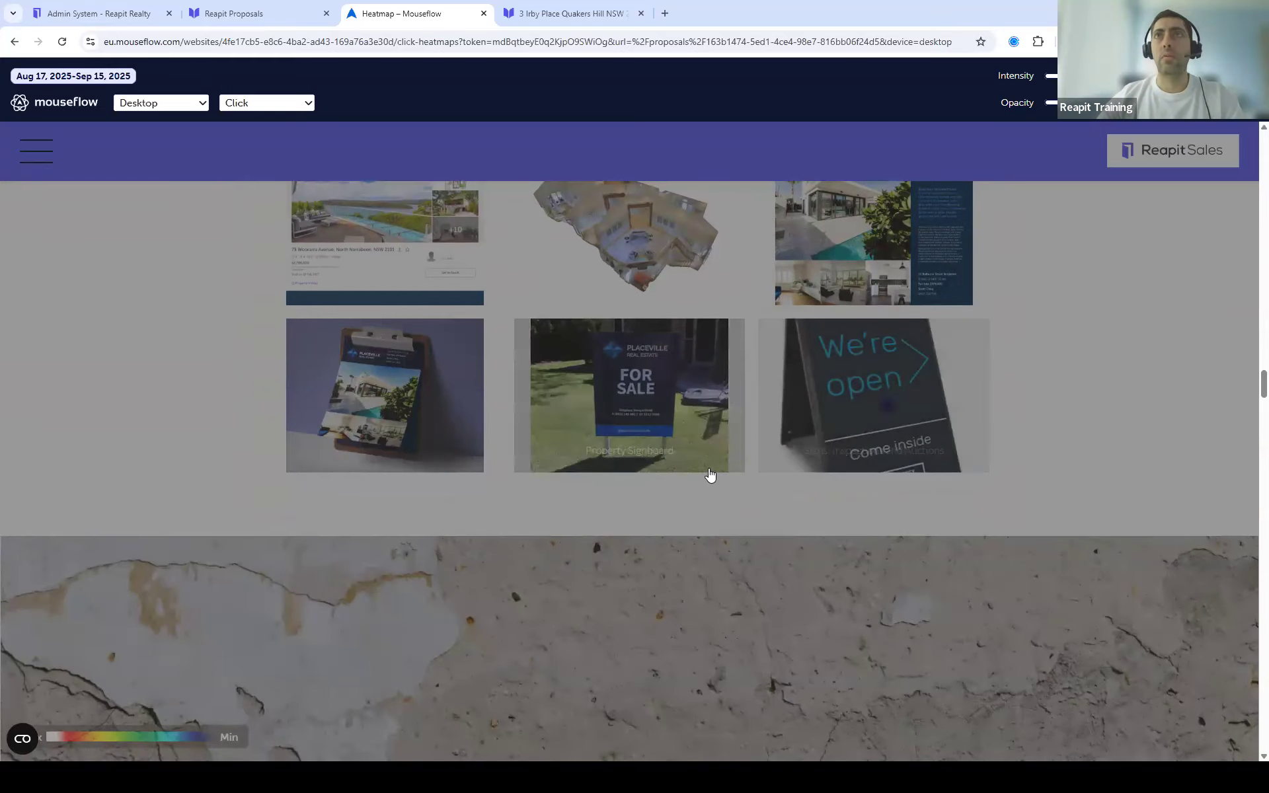
pyautogui.scroll(-8, 703, 473)
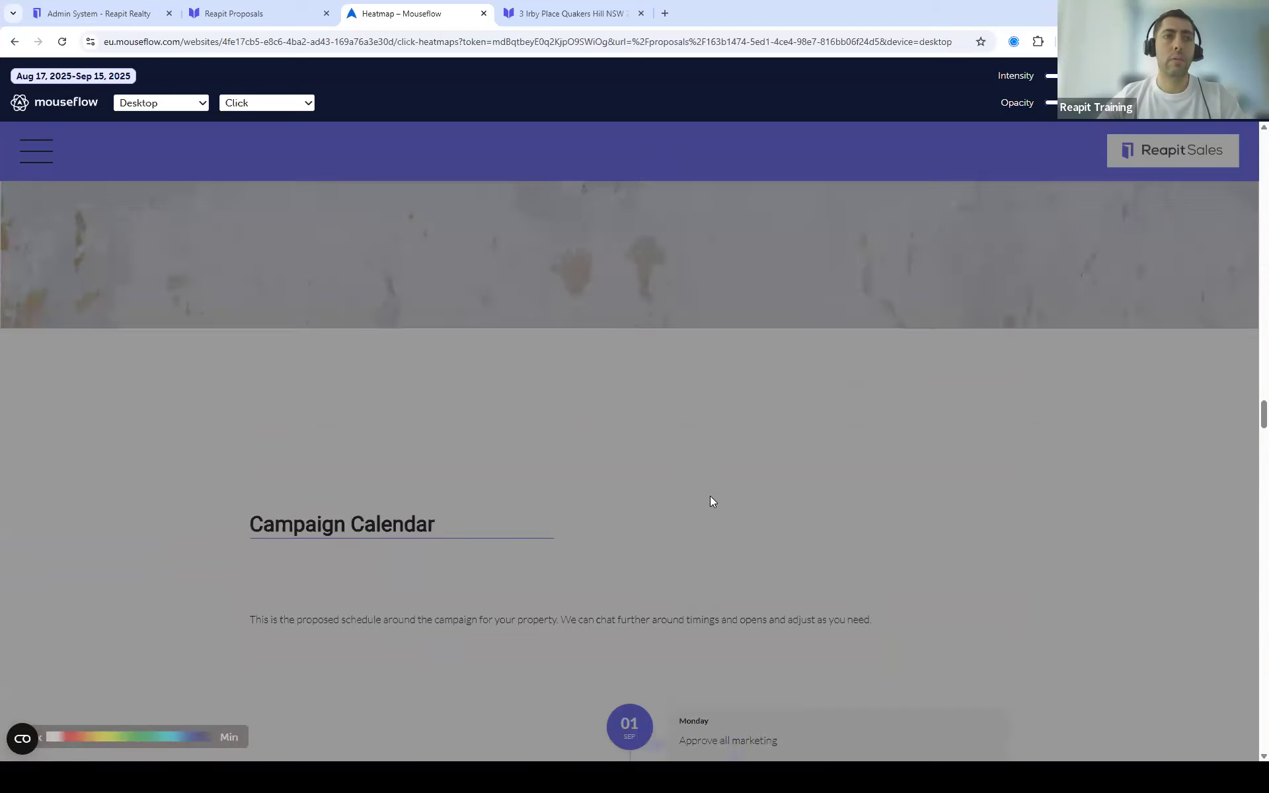
pyautogui.scroll(-3, 711, 502)
pyautogui.scroll(-2, 722, 527)
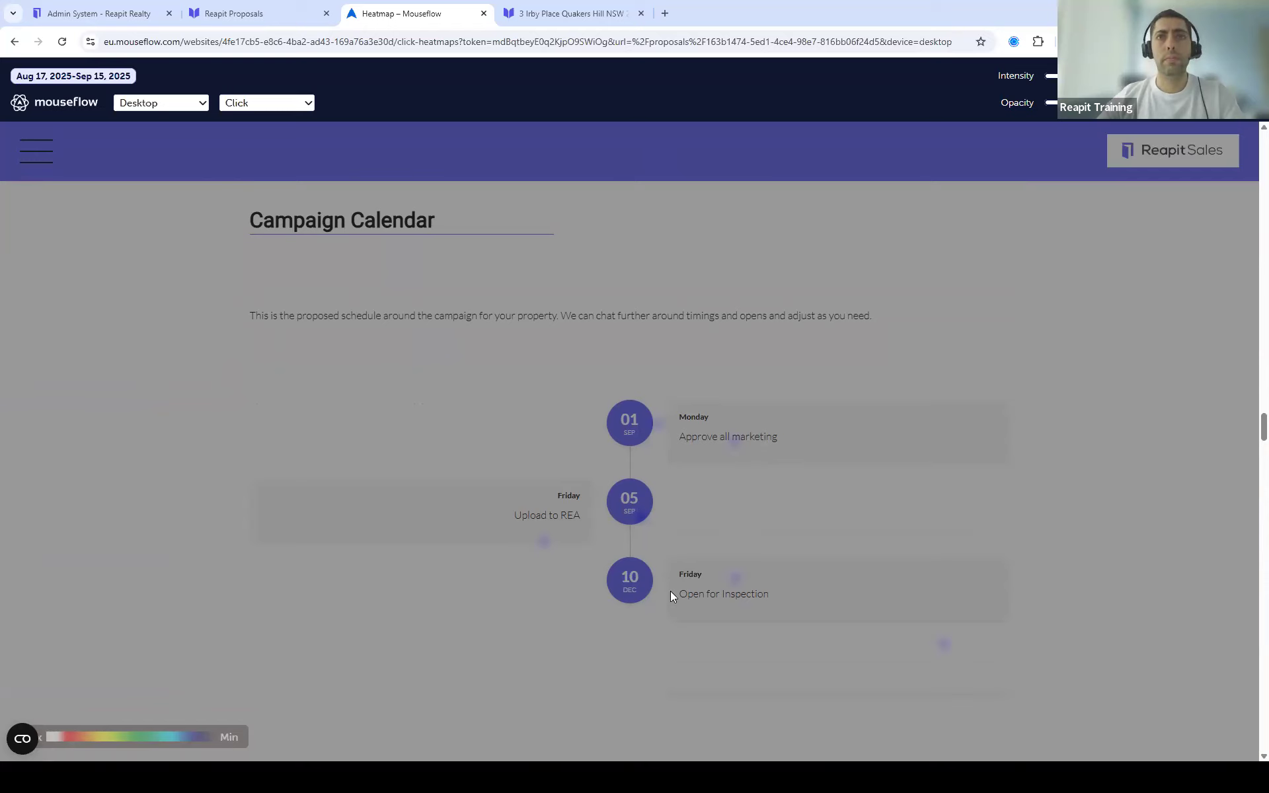
pyautogui.scroll(-2, 747, 522)
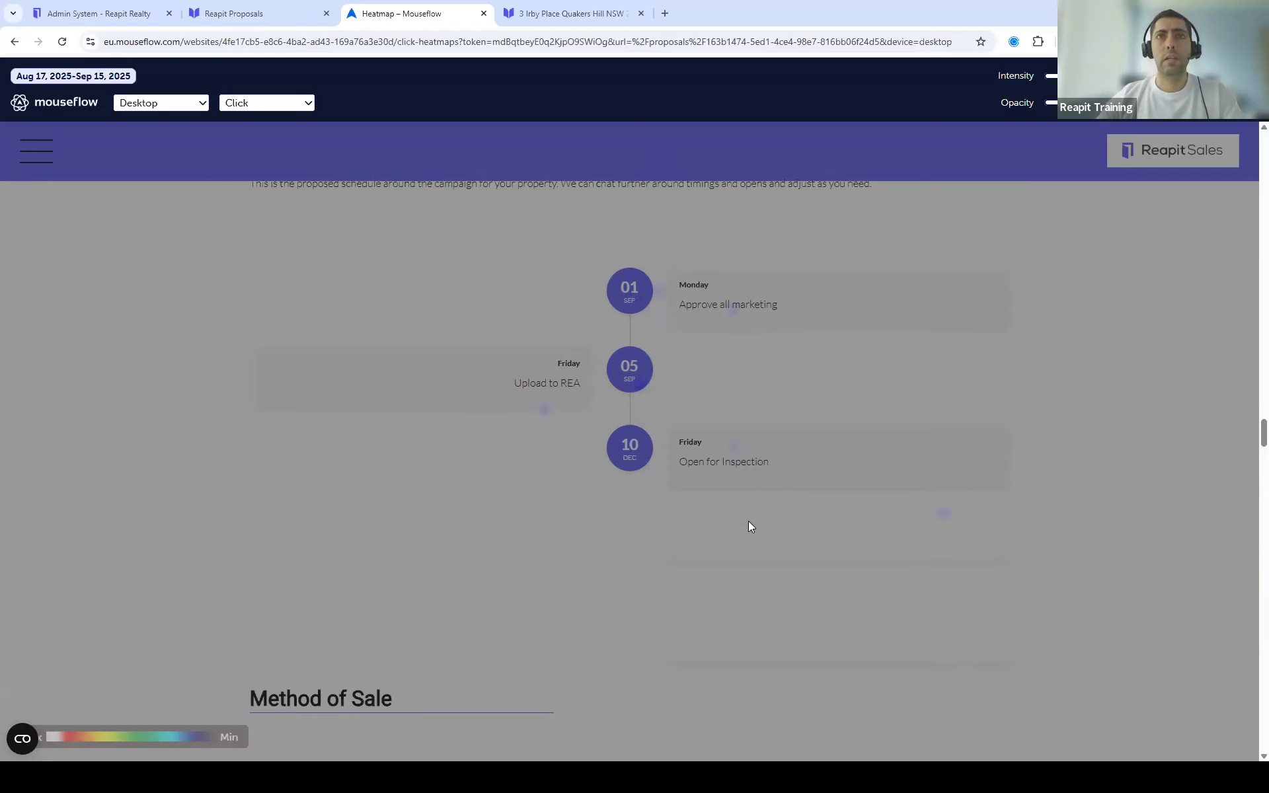
pyautogui.scroll(-5, 747, 542)
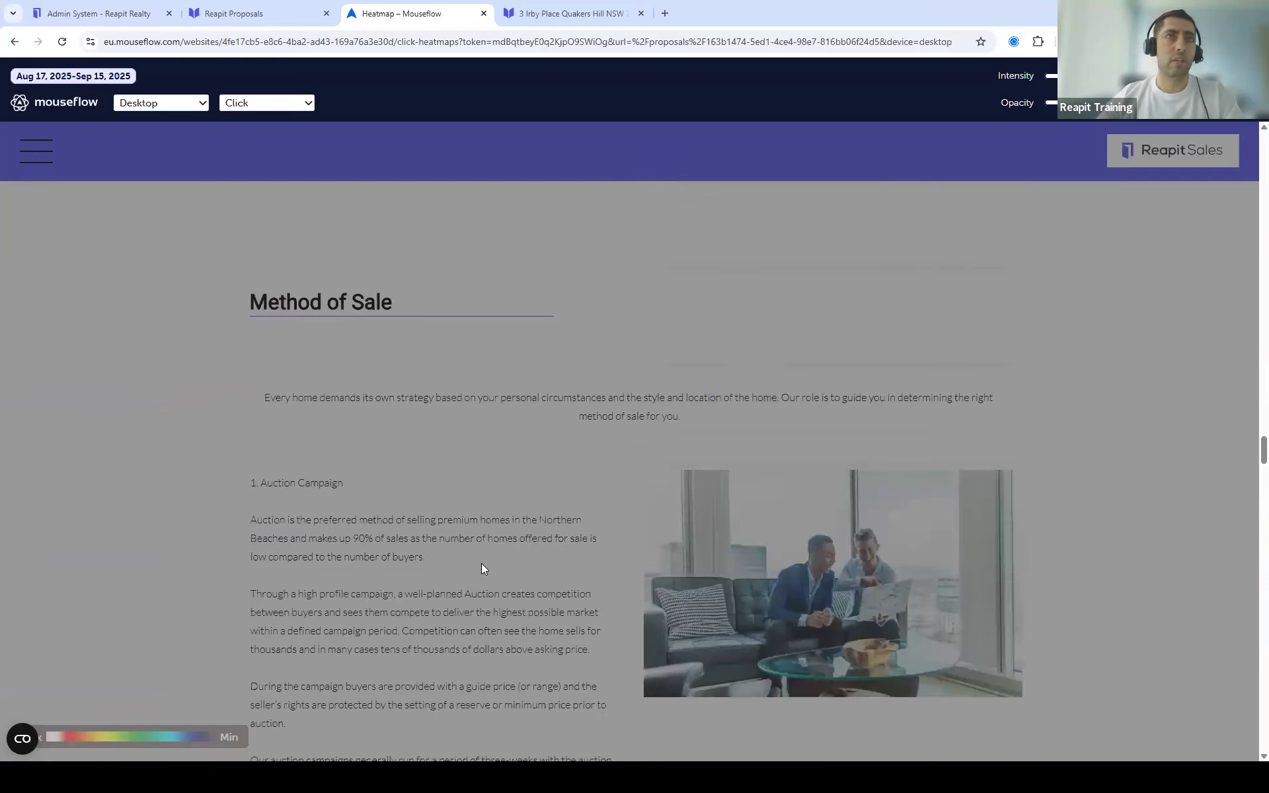
pyautogui.scroll(-2, 541, 583)
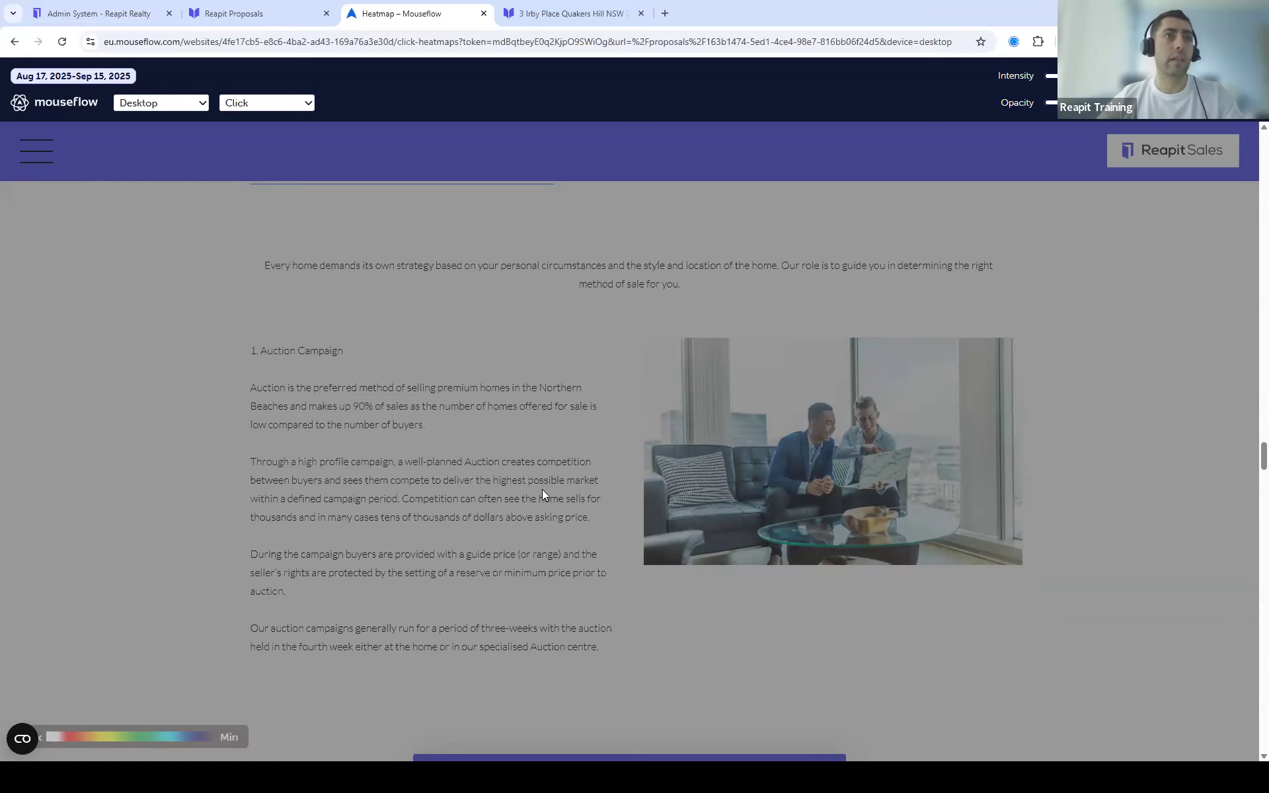
pyautogui.scroll(-8, 546, 507)
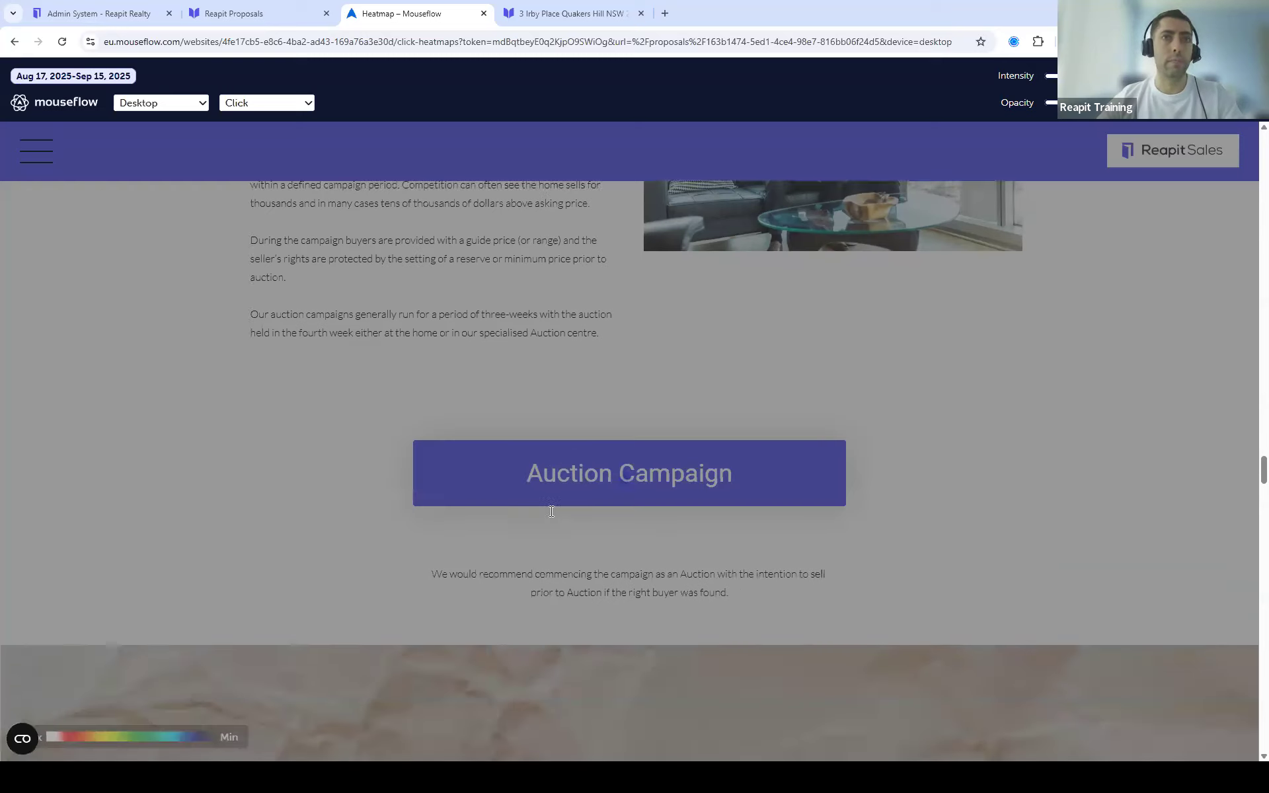
pyautogui.scroll(3, 724, 531)
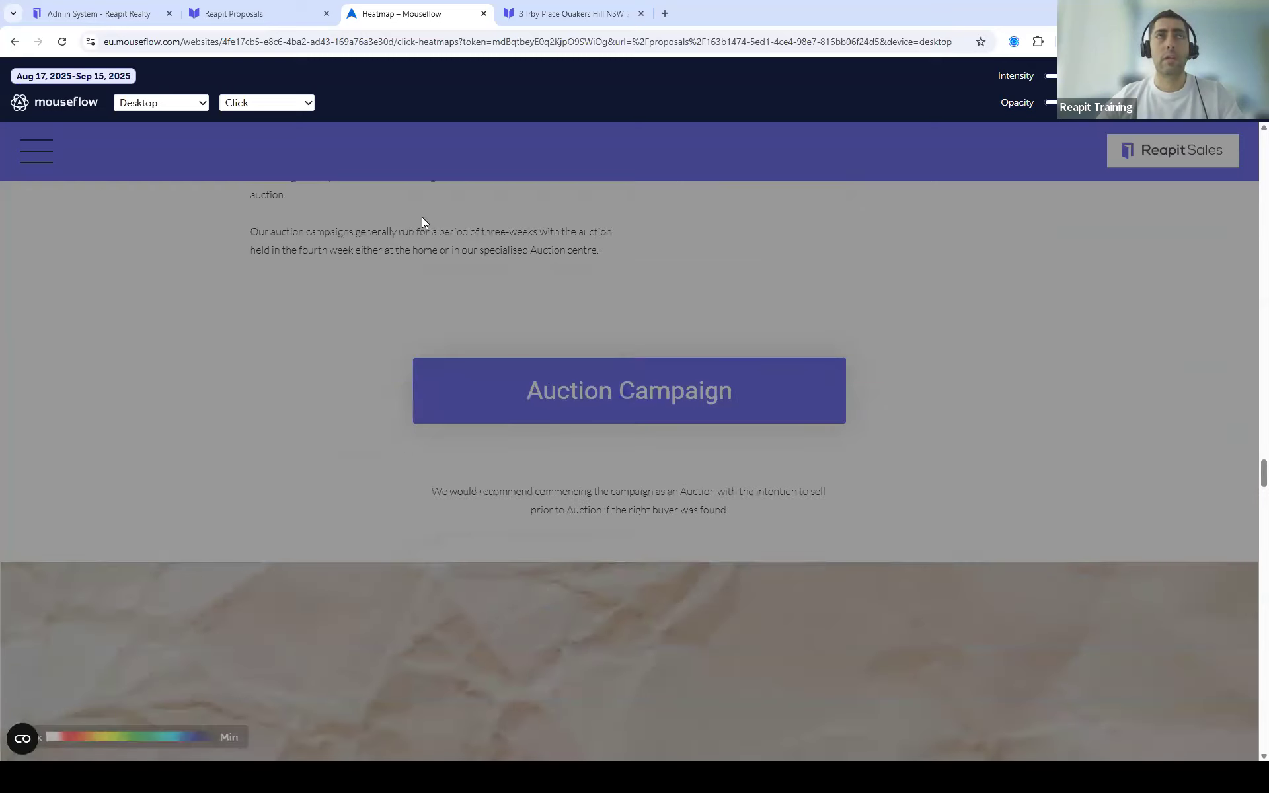
pyautogui.scroll(3, 687, 409)
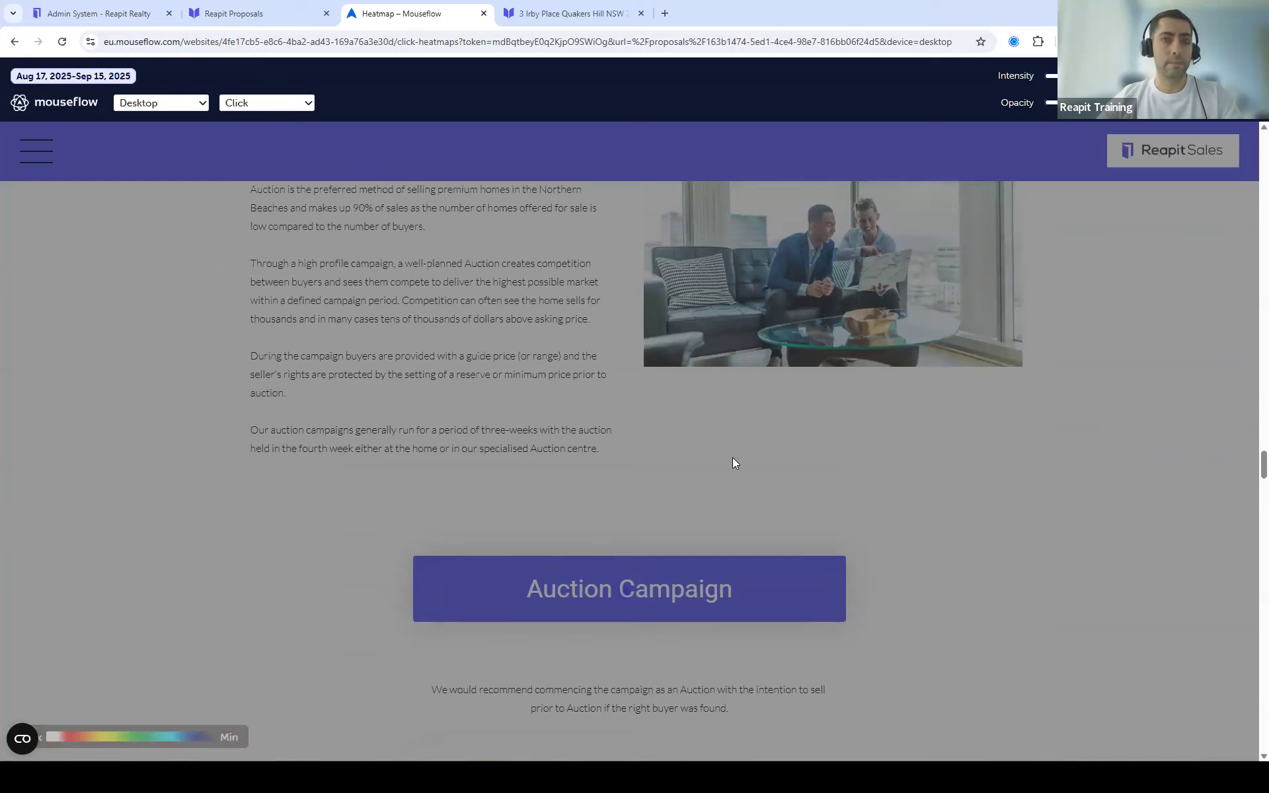
pyautogui.scroll(-5, 732, 463)
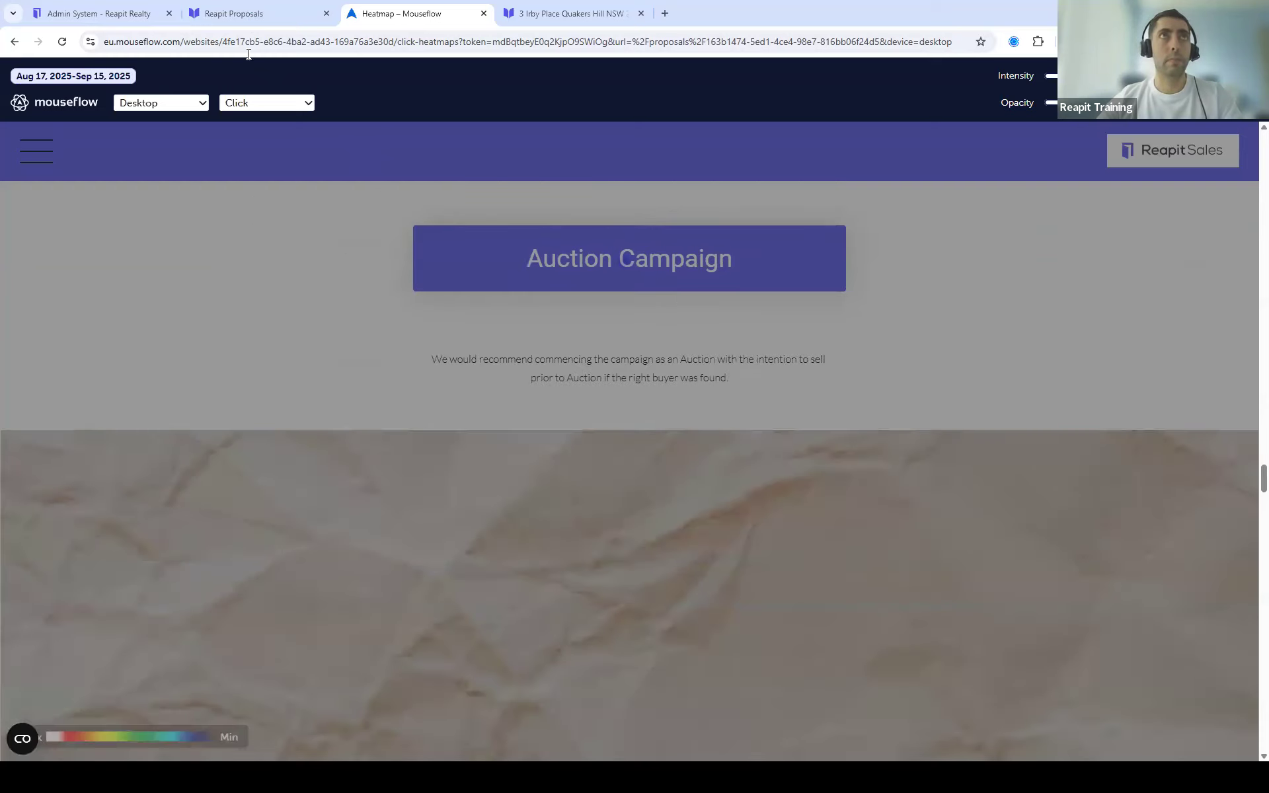
pyautogui.click(242, 14)
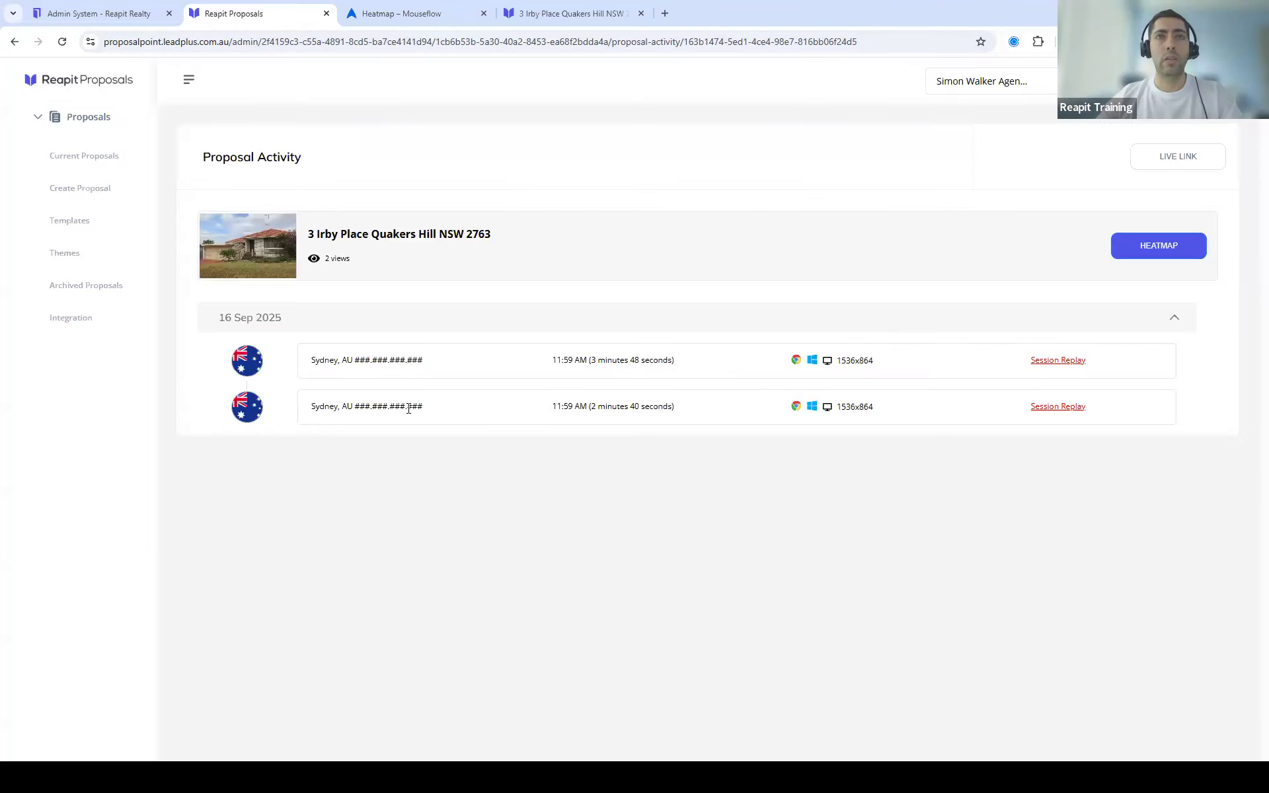
pyautogui.click(1056, 408)
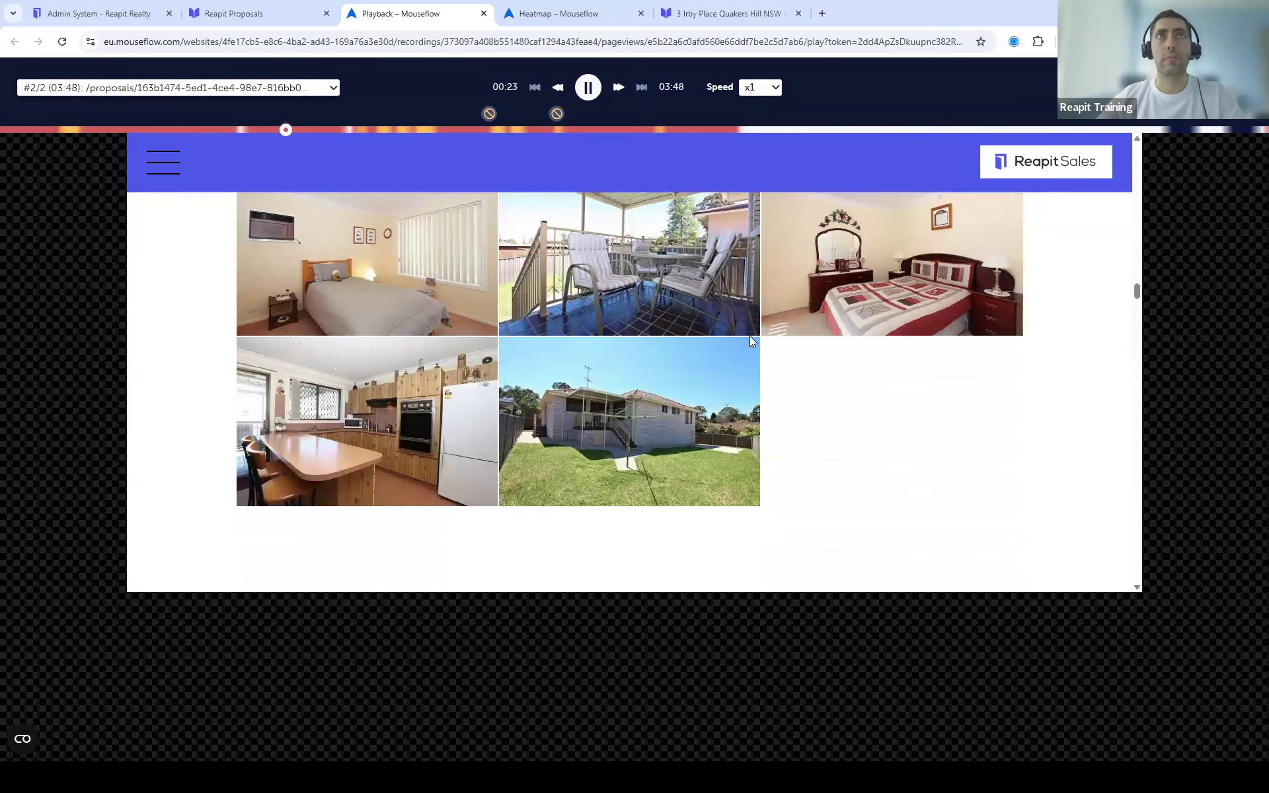
pyautogui.moveTo(313, 122)
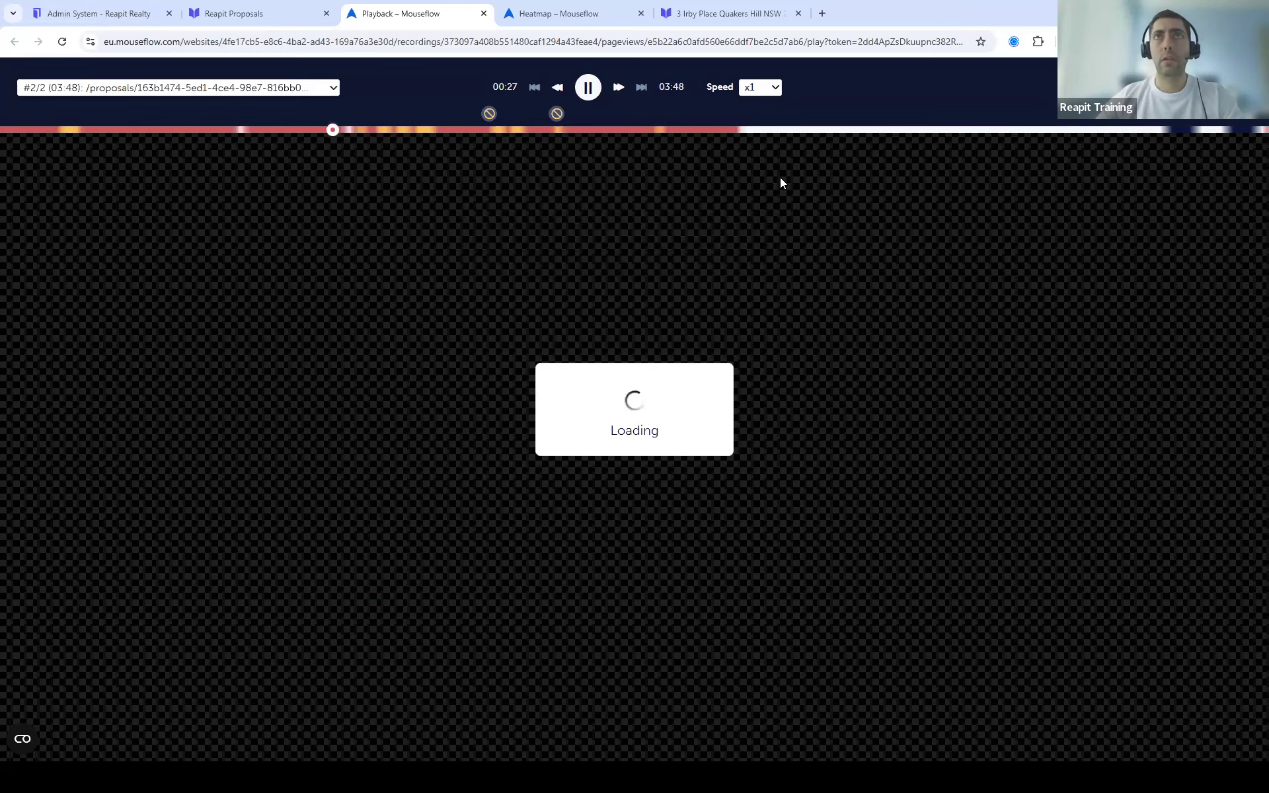
pyautogui.moveTo(733, 125)
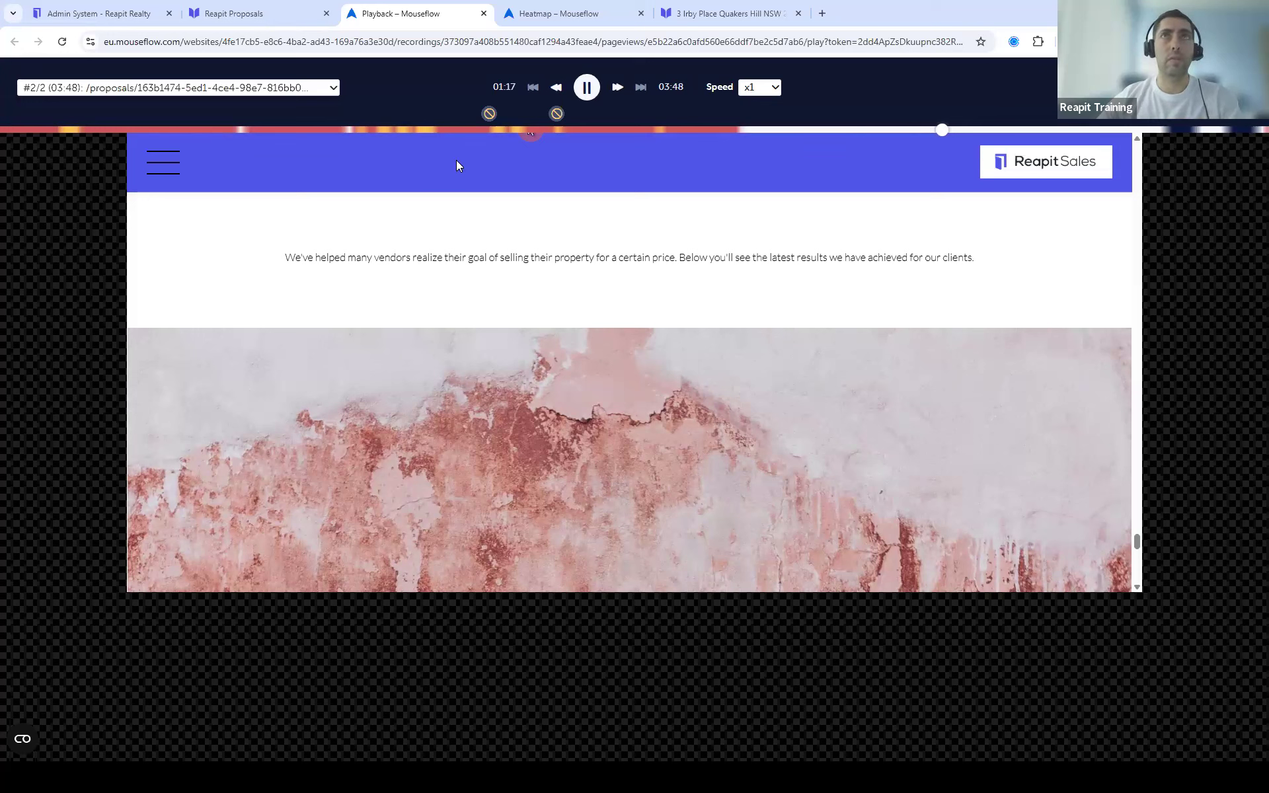
# Step: Close the playback and show Recap bullets on Proposals' importance and activating Reapit Proposal
pyautogui.click(483, 14)
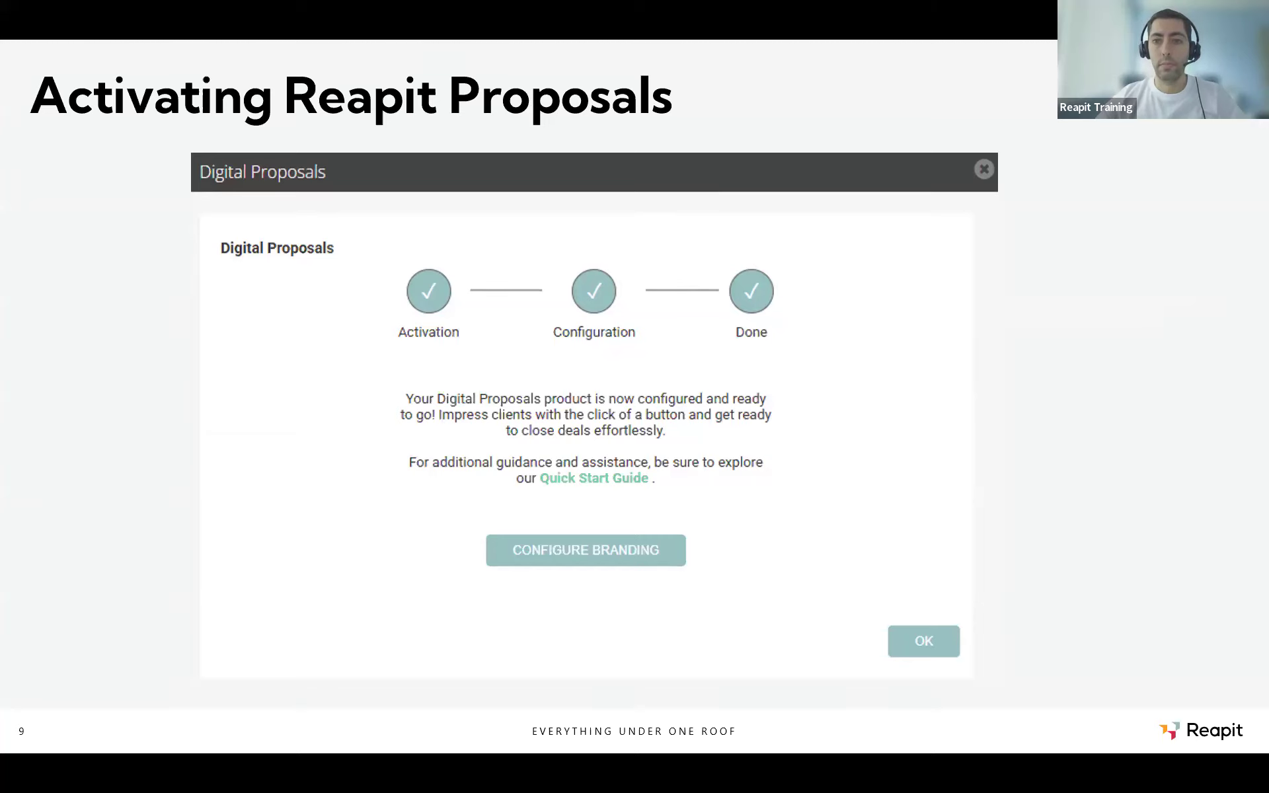
pyautogui.press('Right')
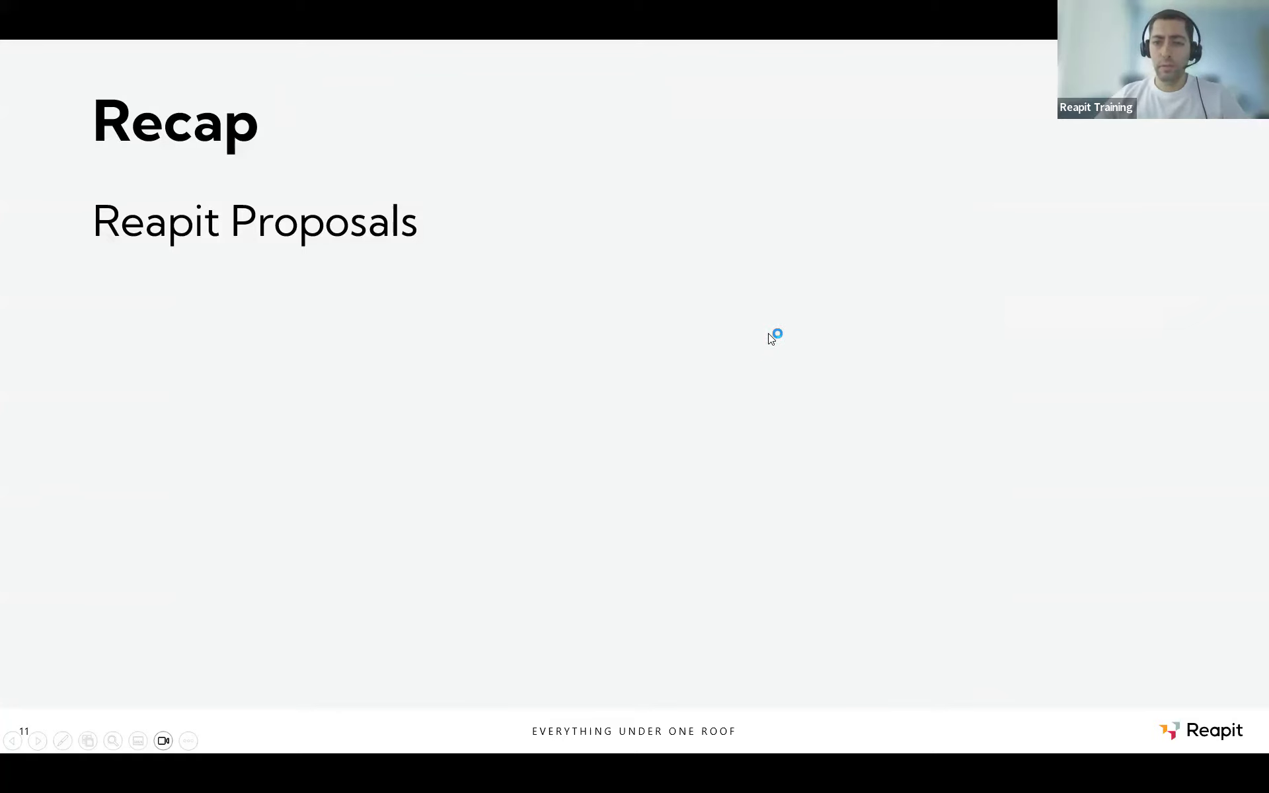
pyautogui.press('Right')
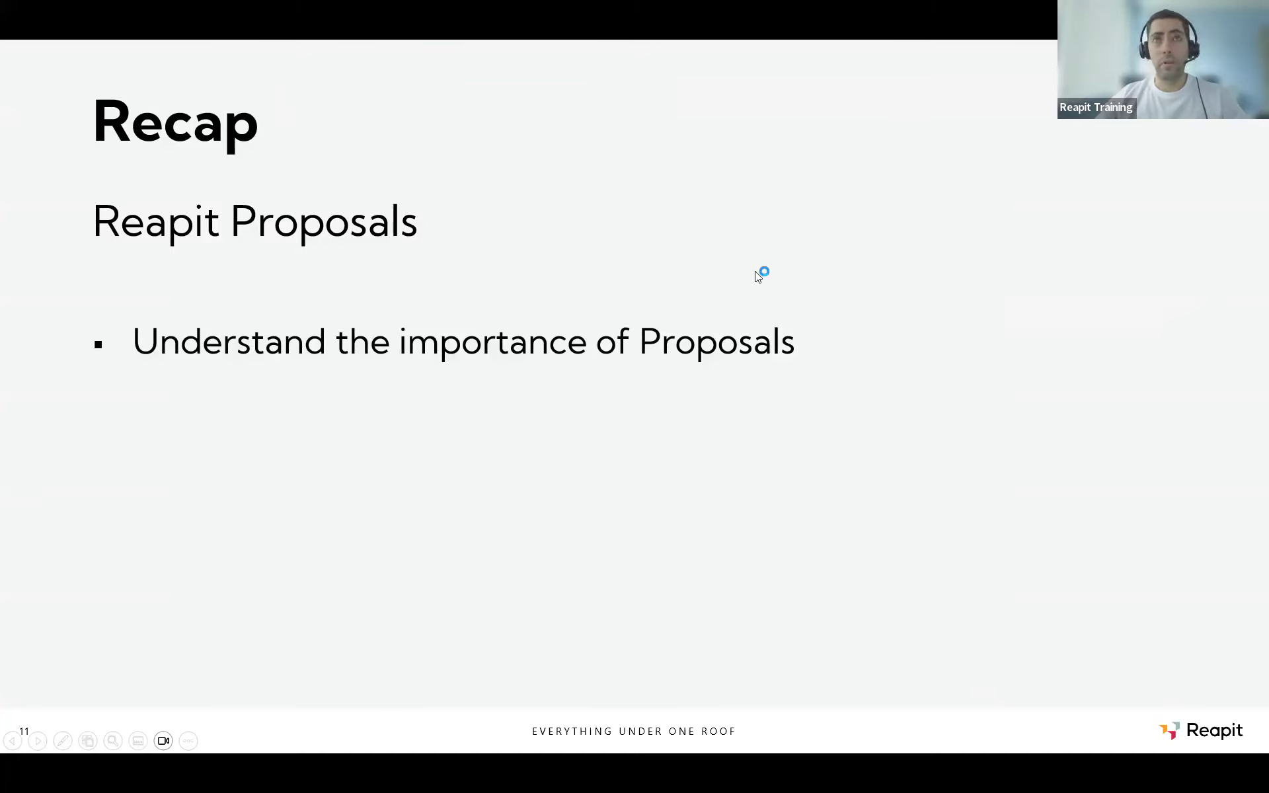
pyautogui.press('Right')
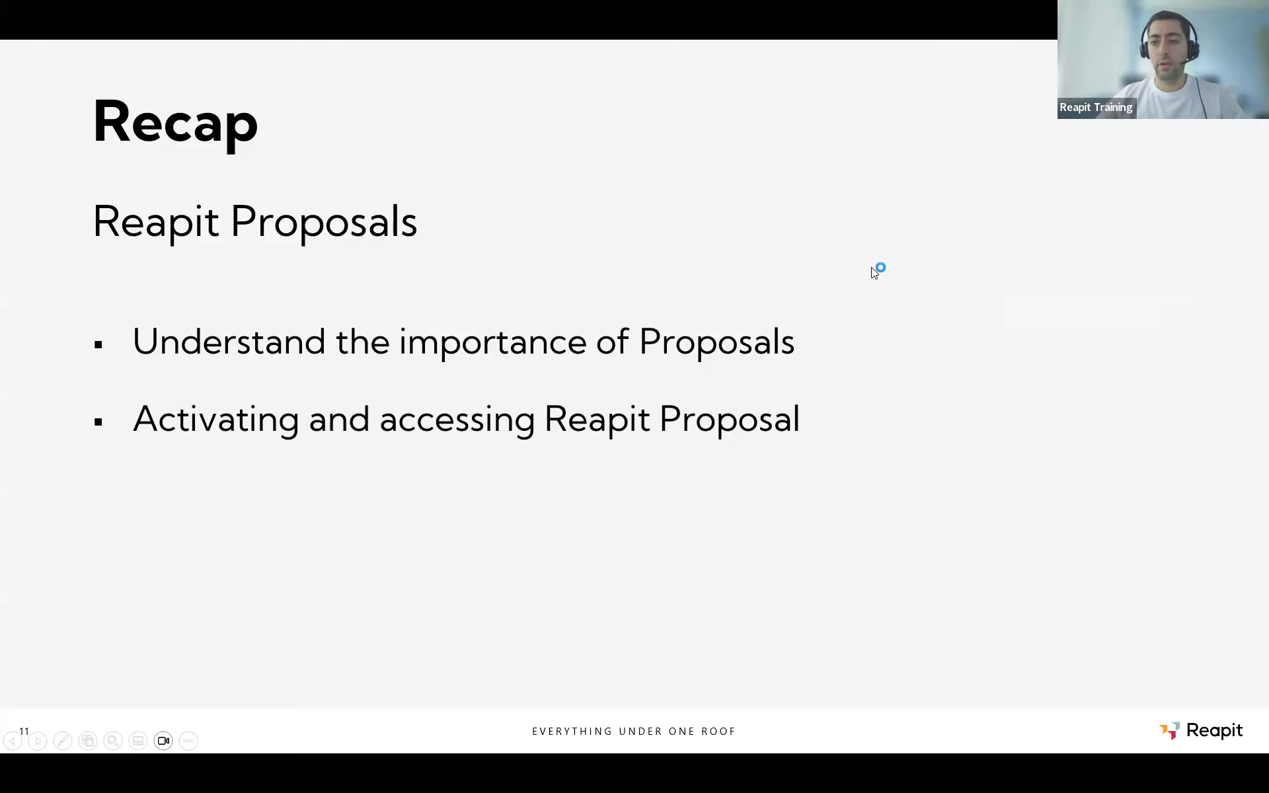